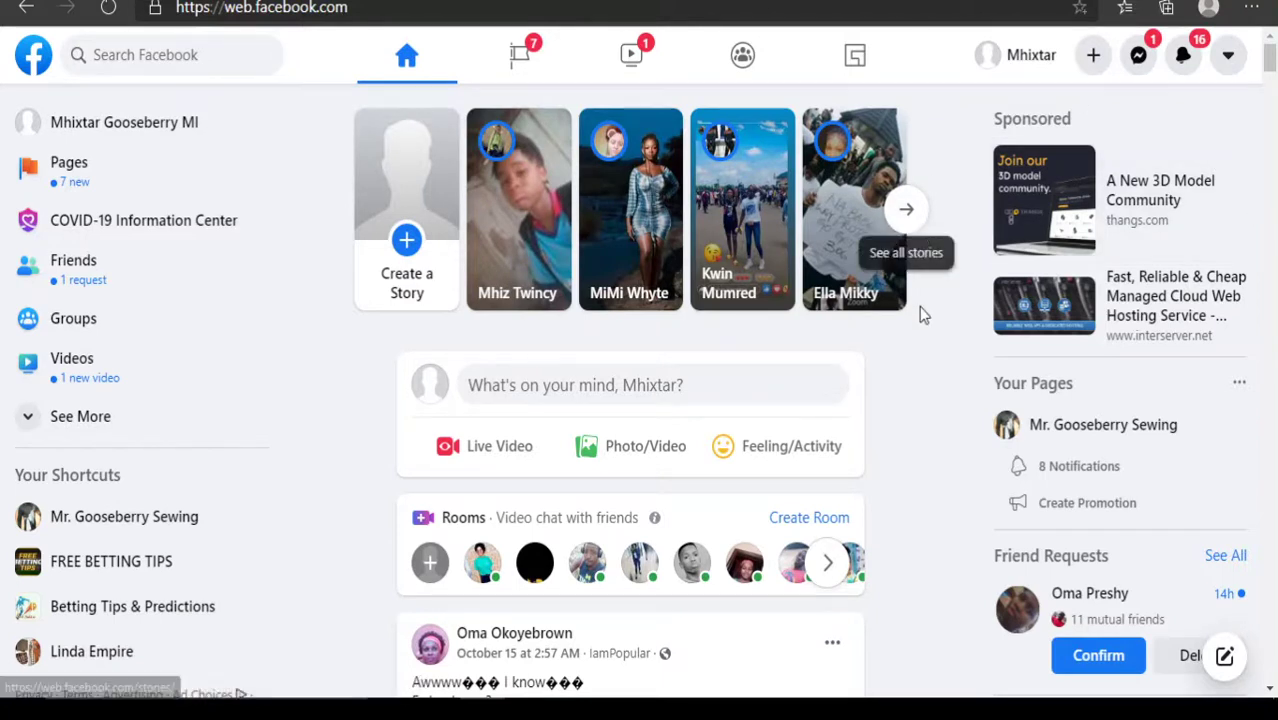
Step: Open the + Create menu in Facebook's top bar to see Post, Story, Page, Ad, Group and Event
click(1093, 57)
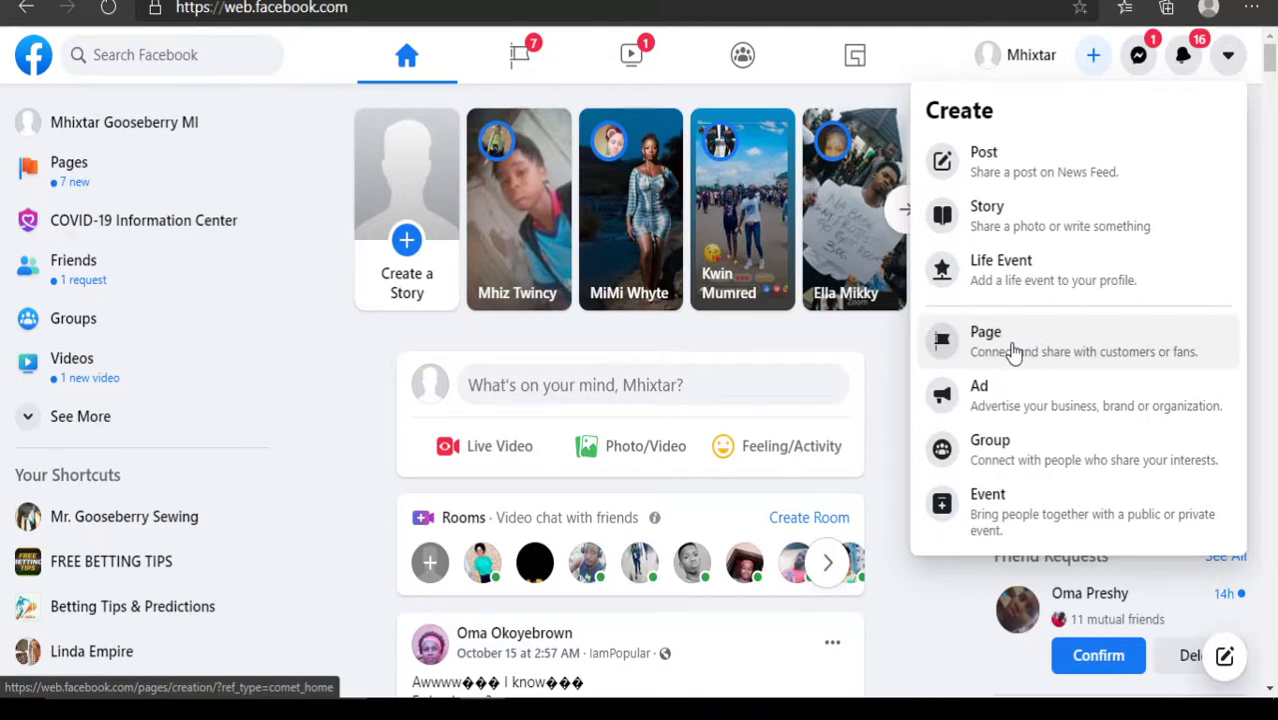
Step: Choose Page from the Create menu to begin a new Facebook Page
click(1013, 349)
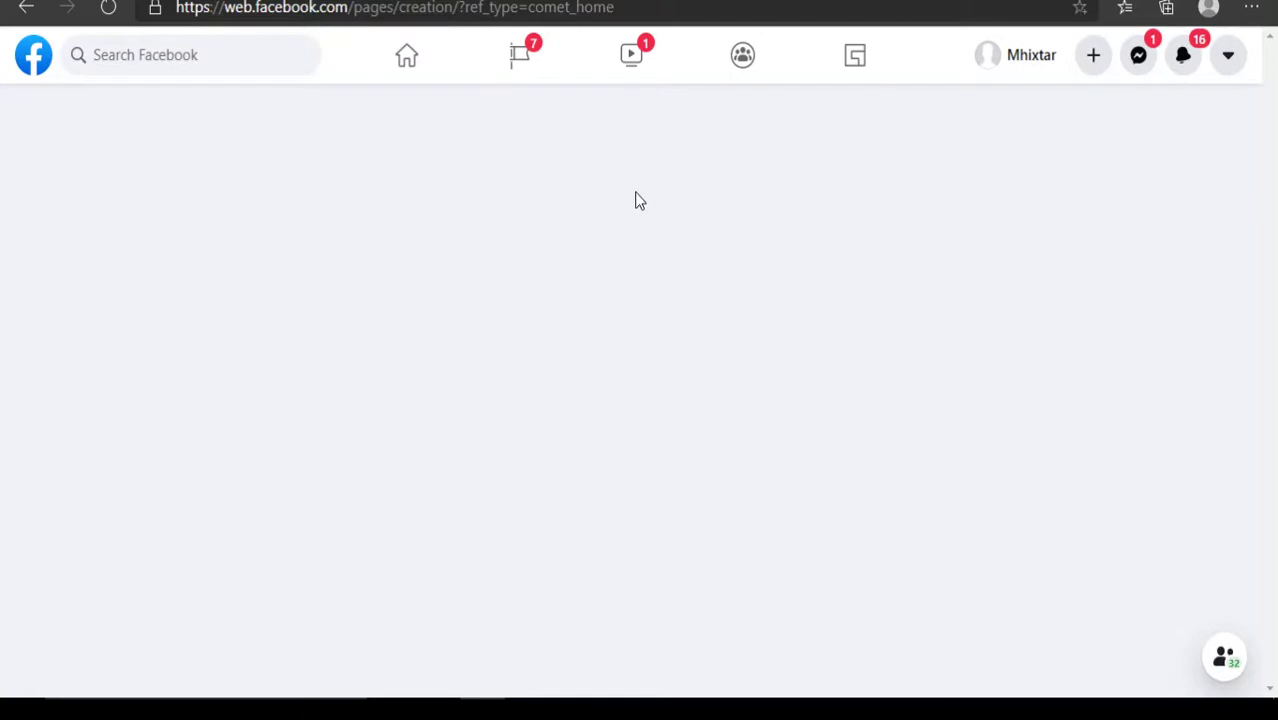
click(1092, 60)
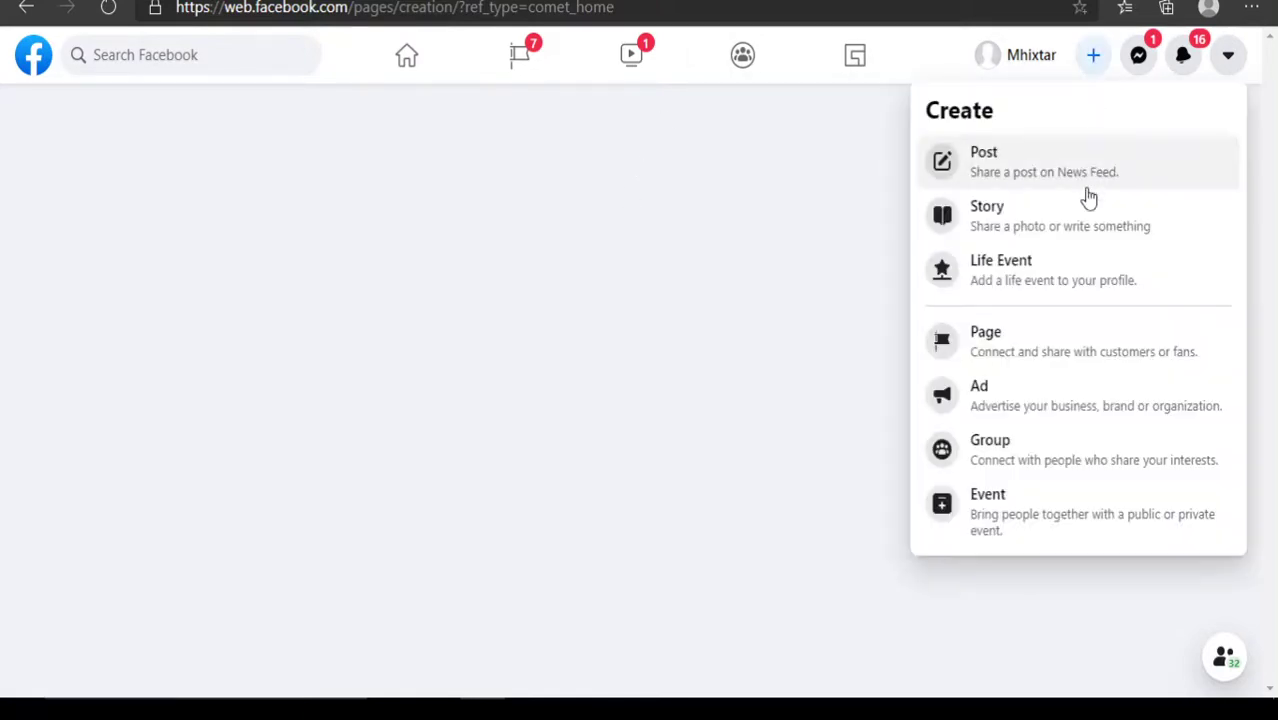
click(1014, 347)
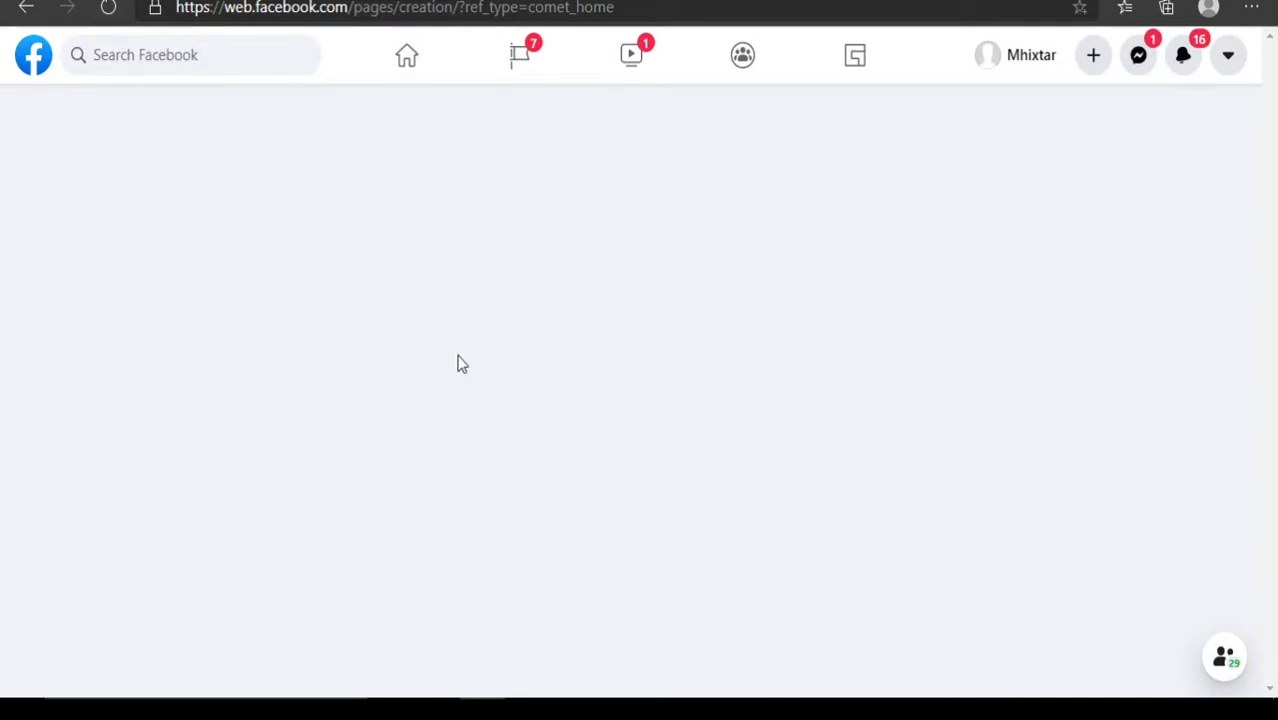
Step: Reload the blank page-creation screen so the Create a Page form appears
click(108, 8)
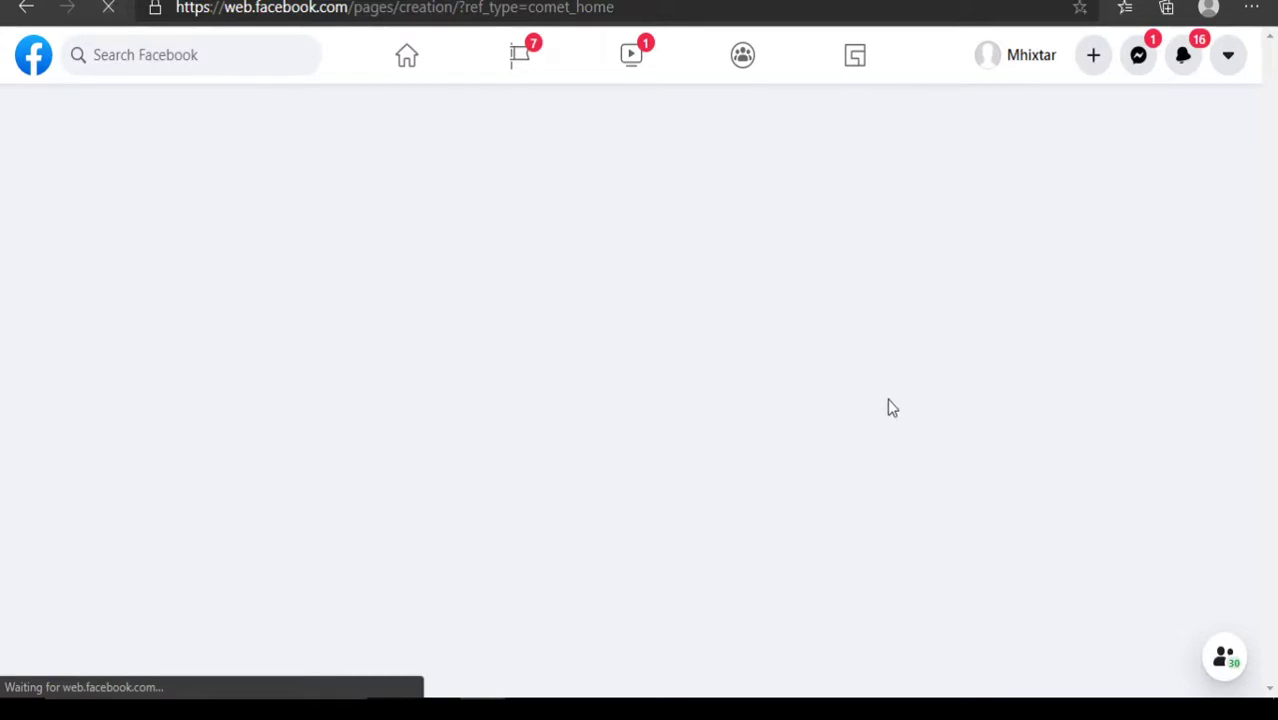
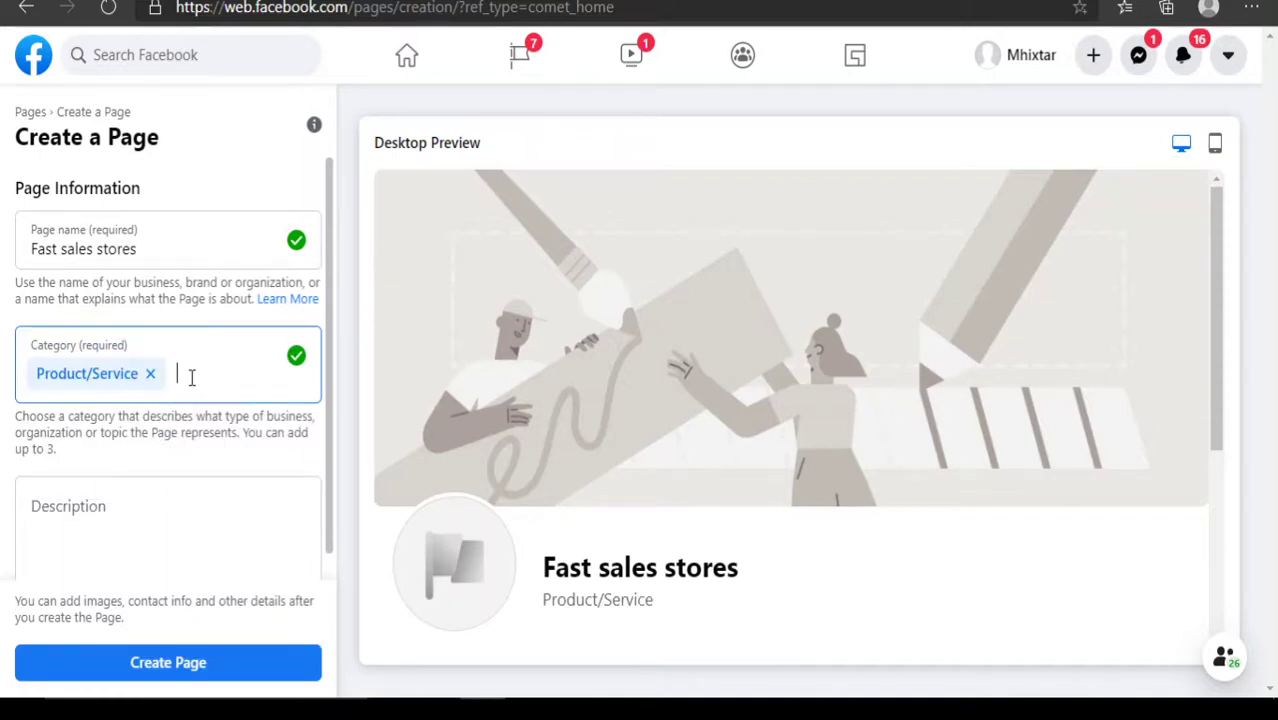
Step: Add E-commerce Website as a second category beside Product/Service for the page
text(we)
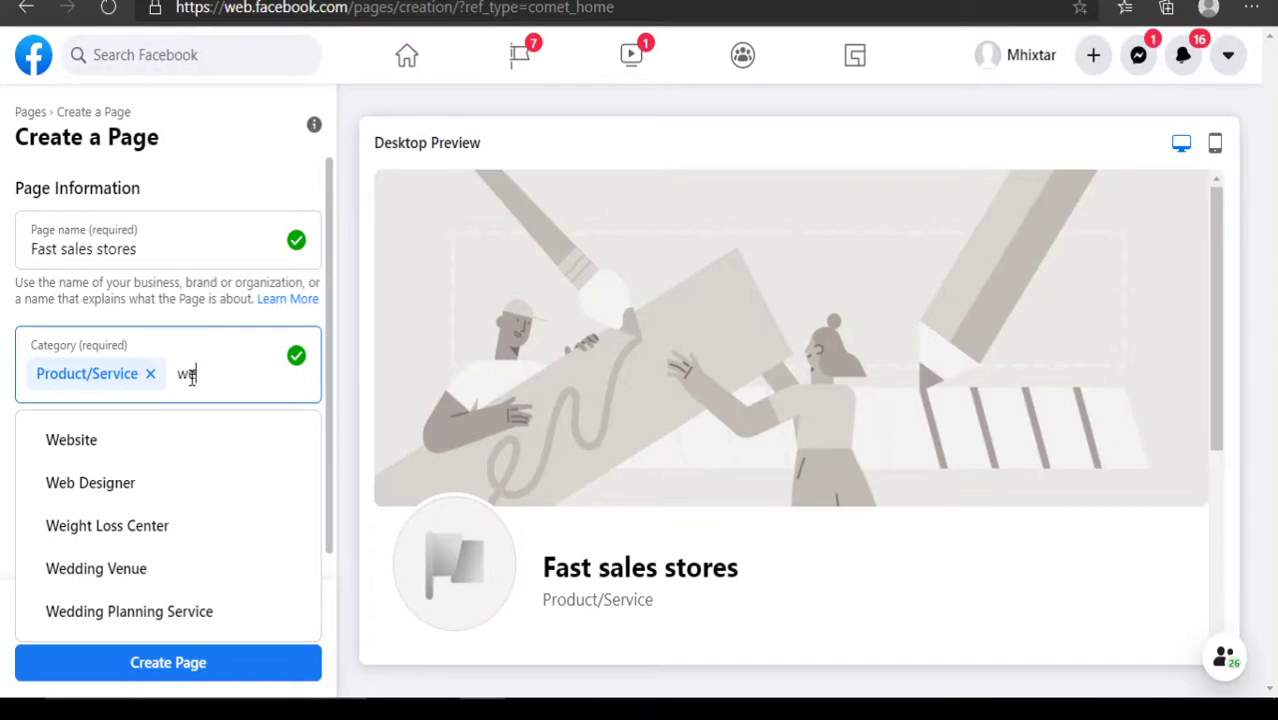
key(BackSpace)
key(BackSpace)
text(e)
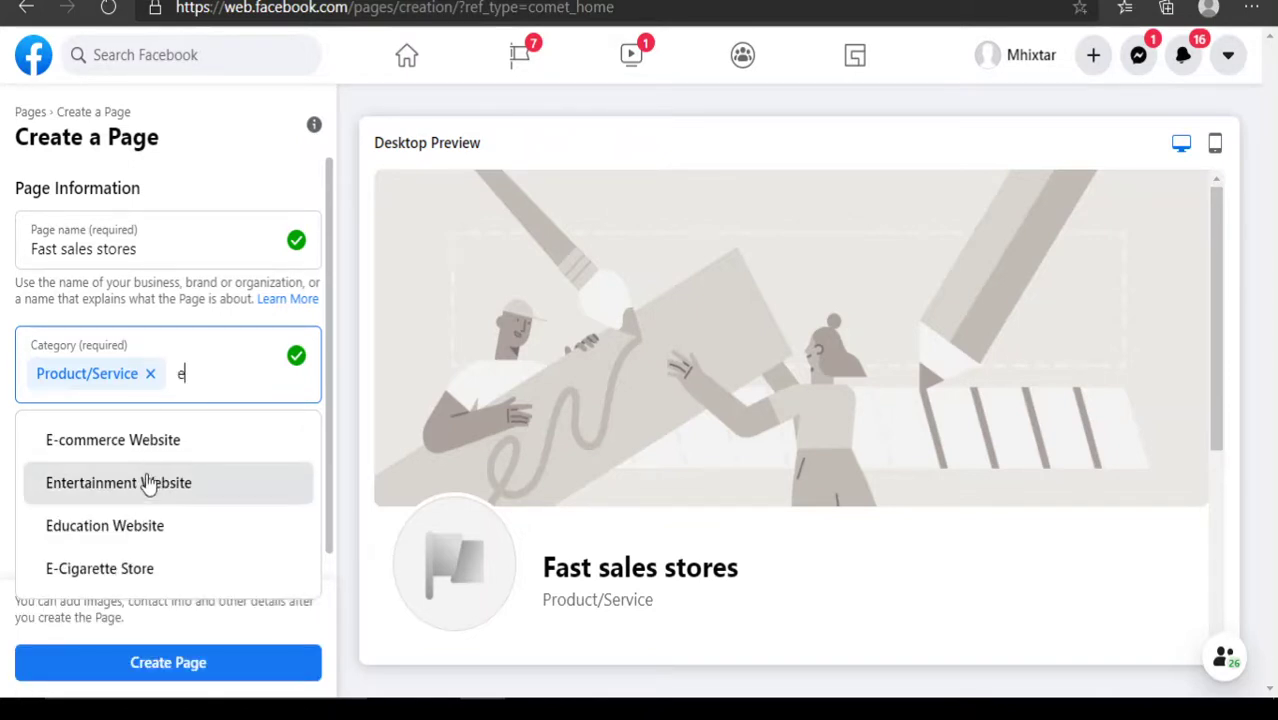
click(143, 440)
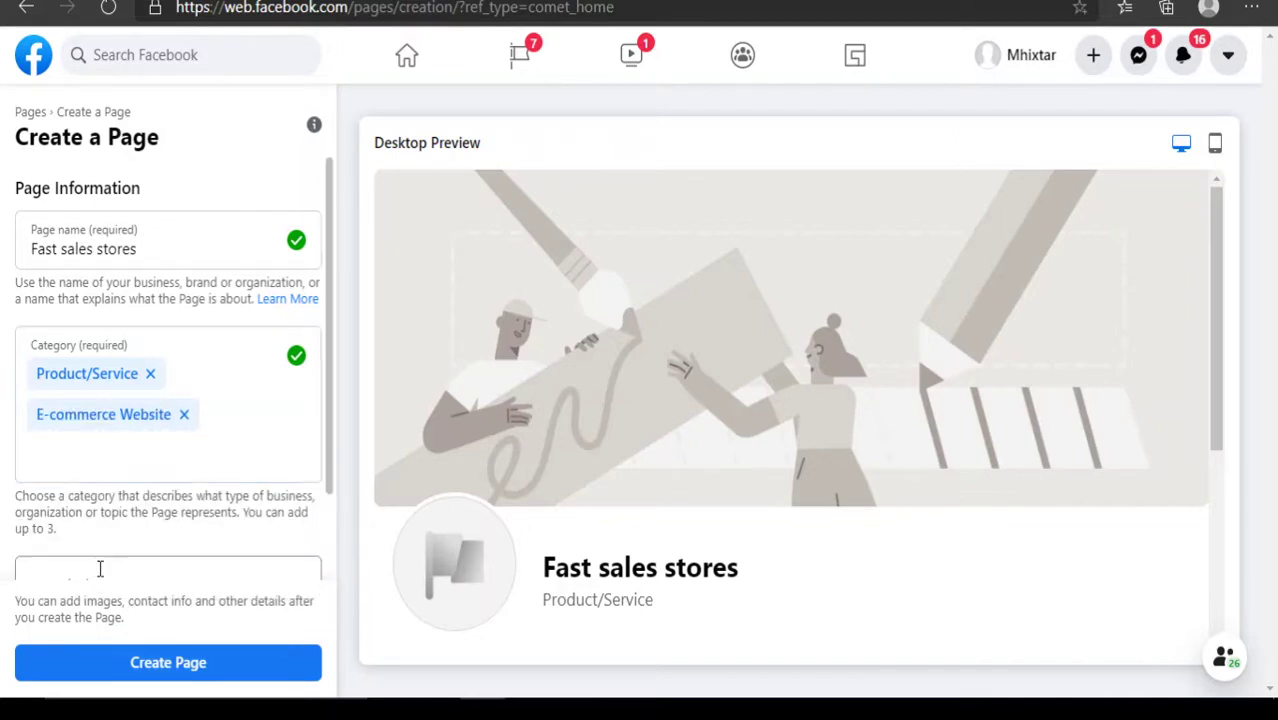
click(101, 568)
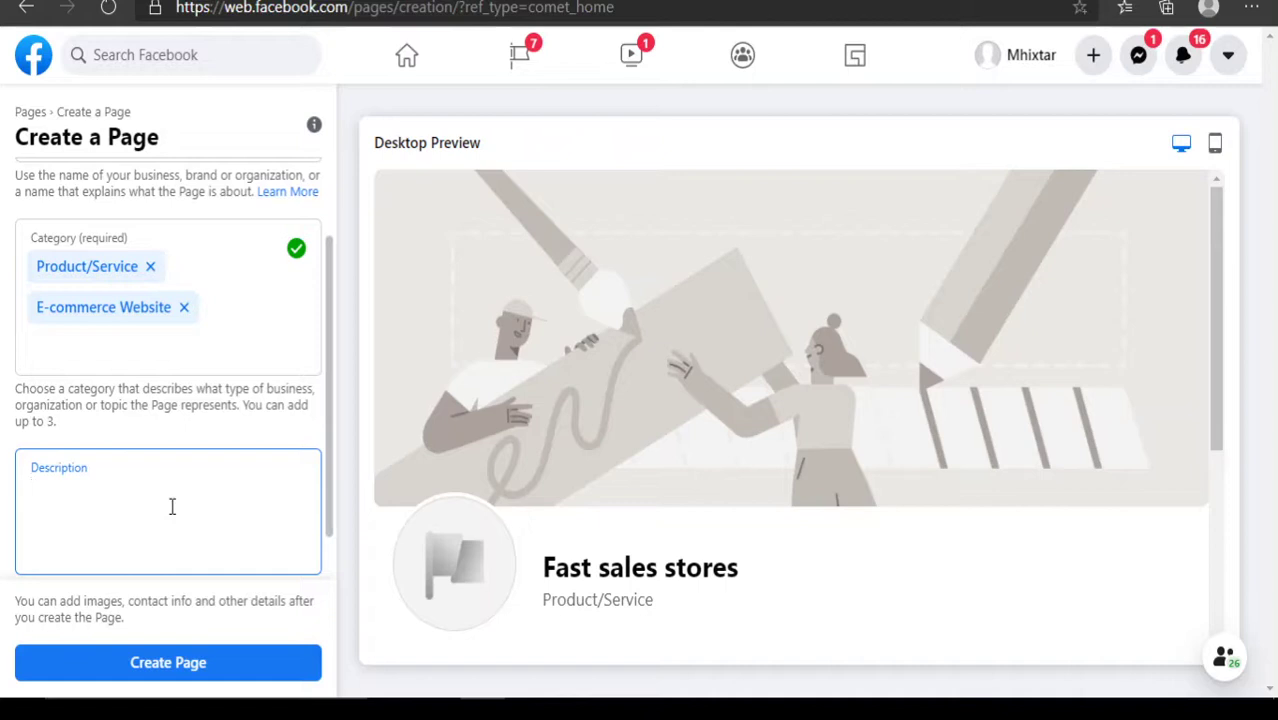
Step: Write the description 'welcome to fast sales stores, here we sell all kinds physical products with different aid helps'
text(welcome to fast sal)
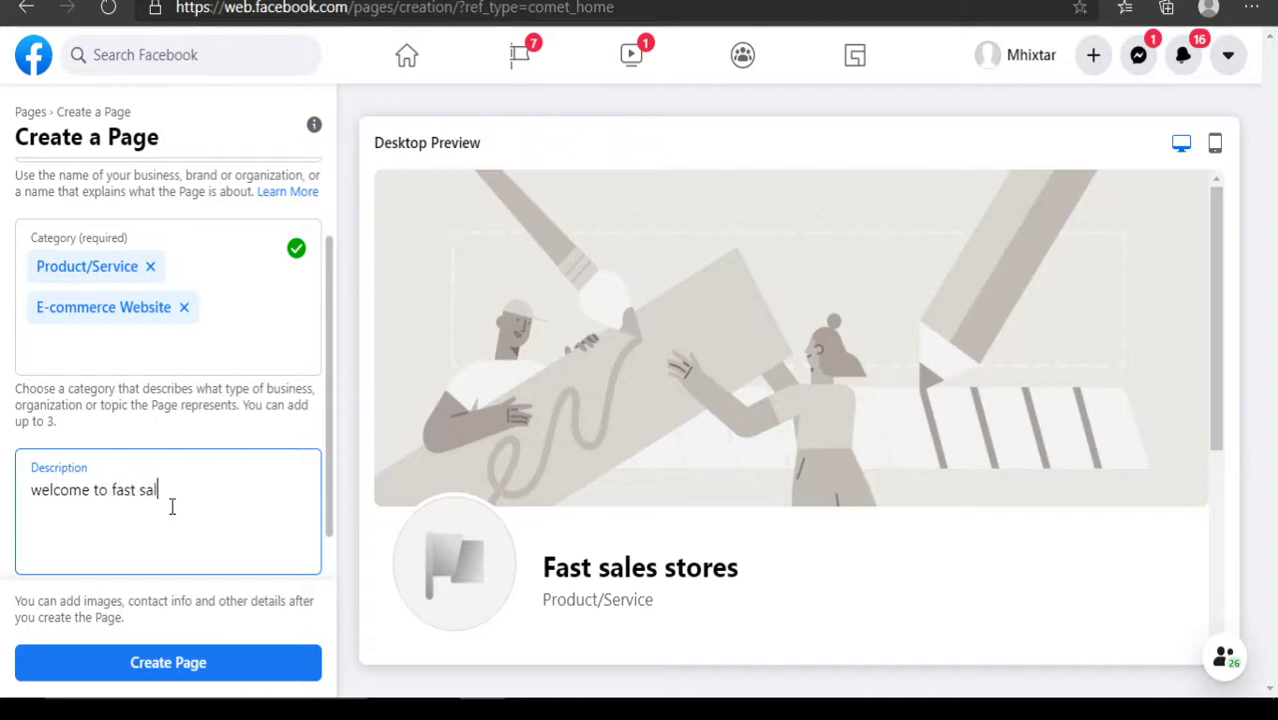
text(es)
text( stores, here we)
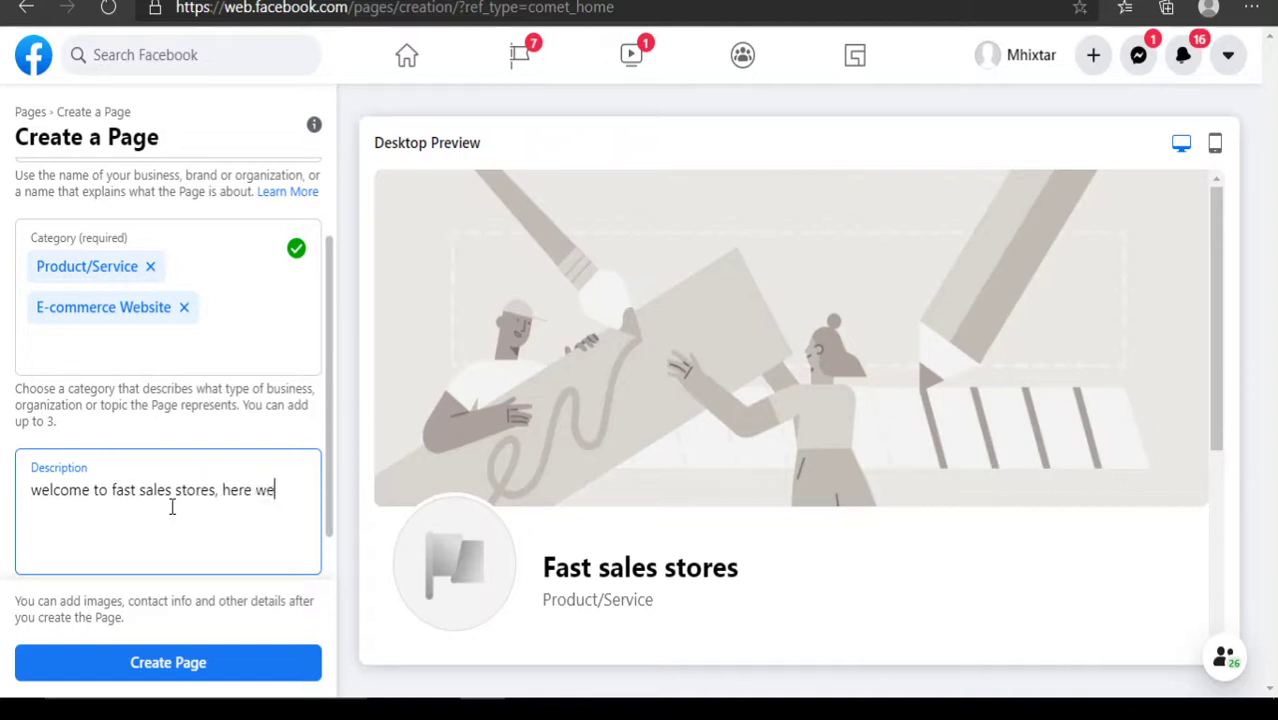
text( sell all kinds ph)
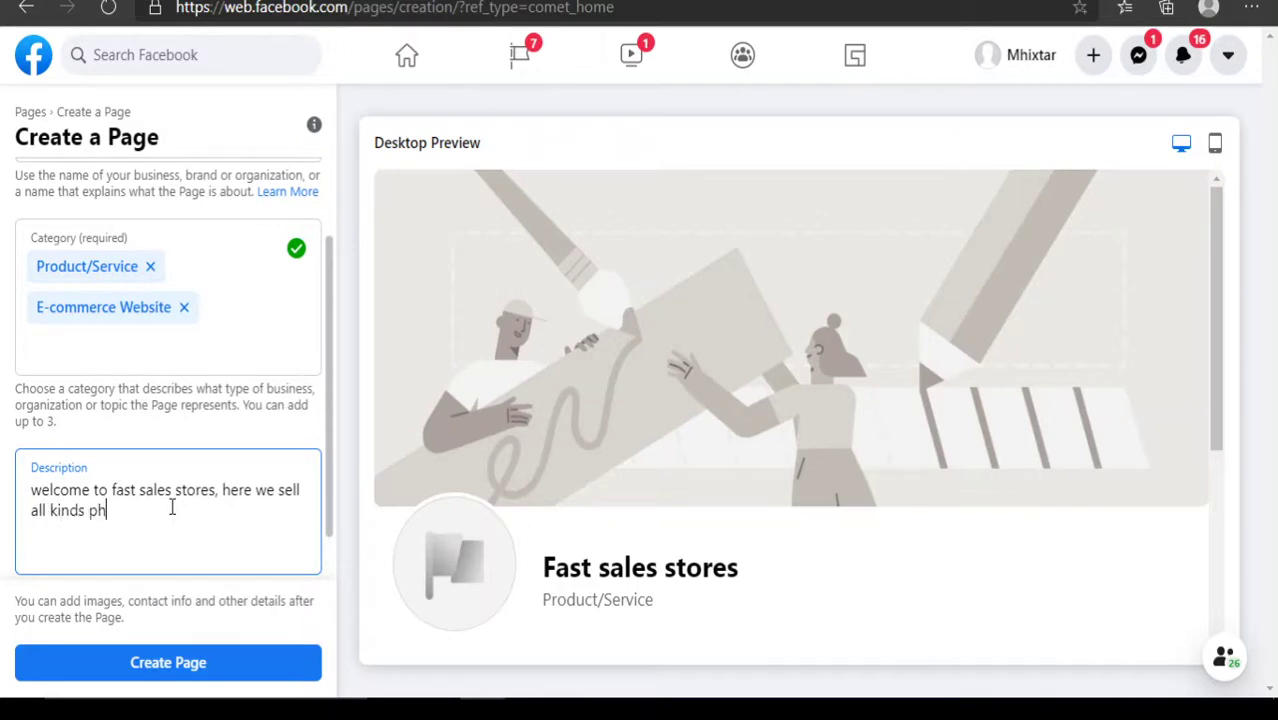
text(ysical products)
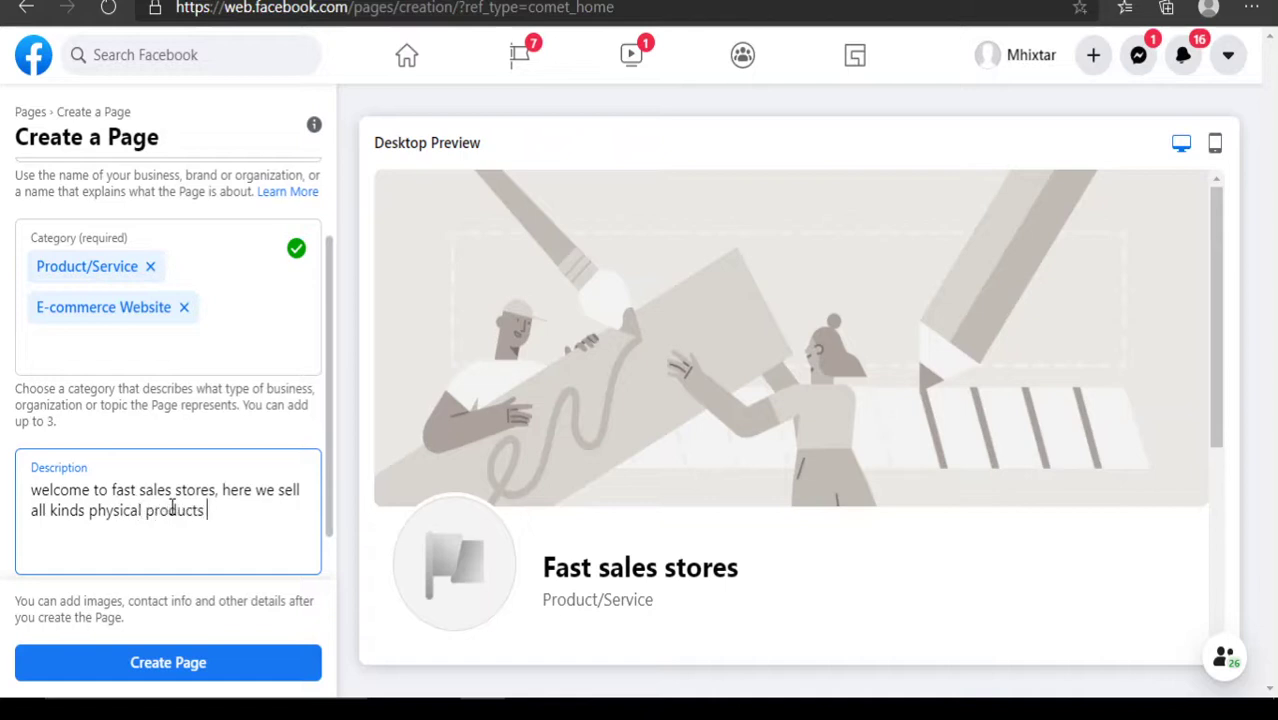
text( sol)
key(BackSpace)
text(with different)
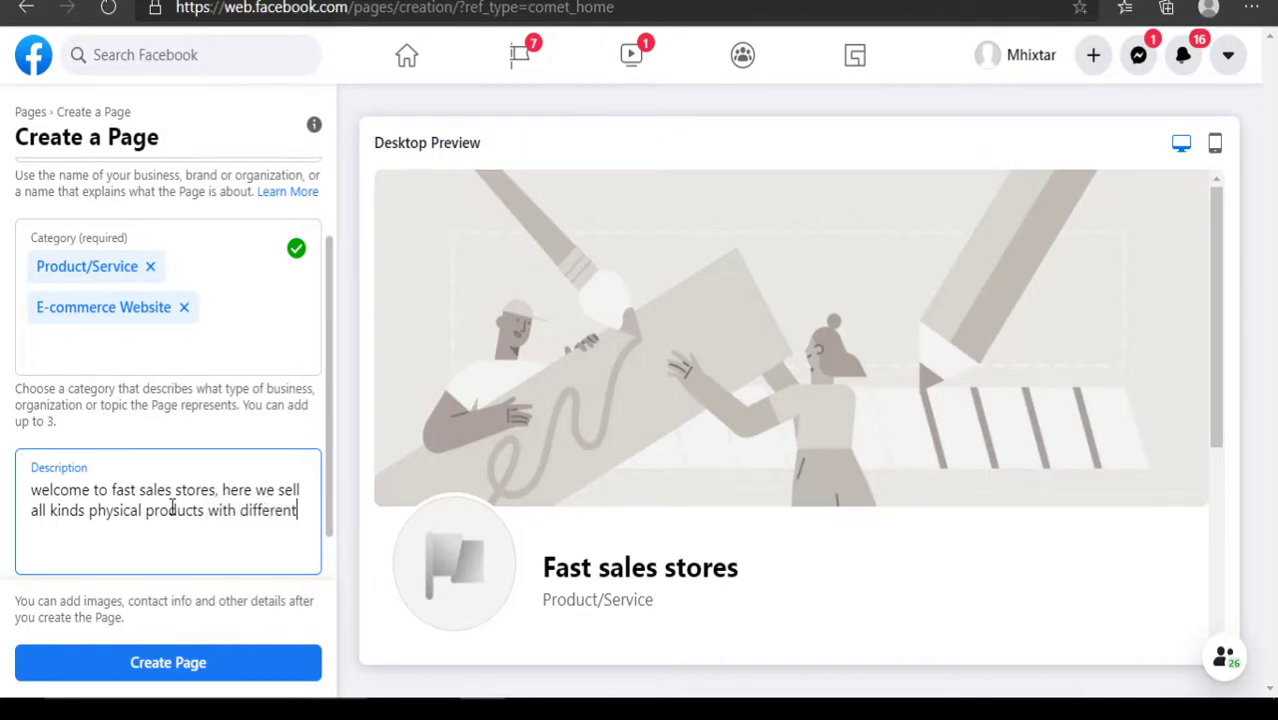
text( aid helps)
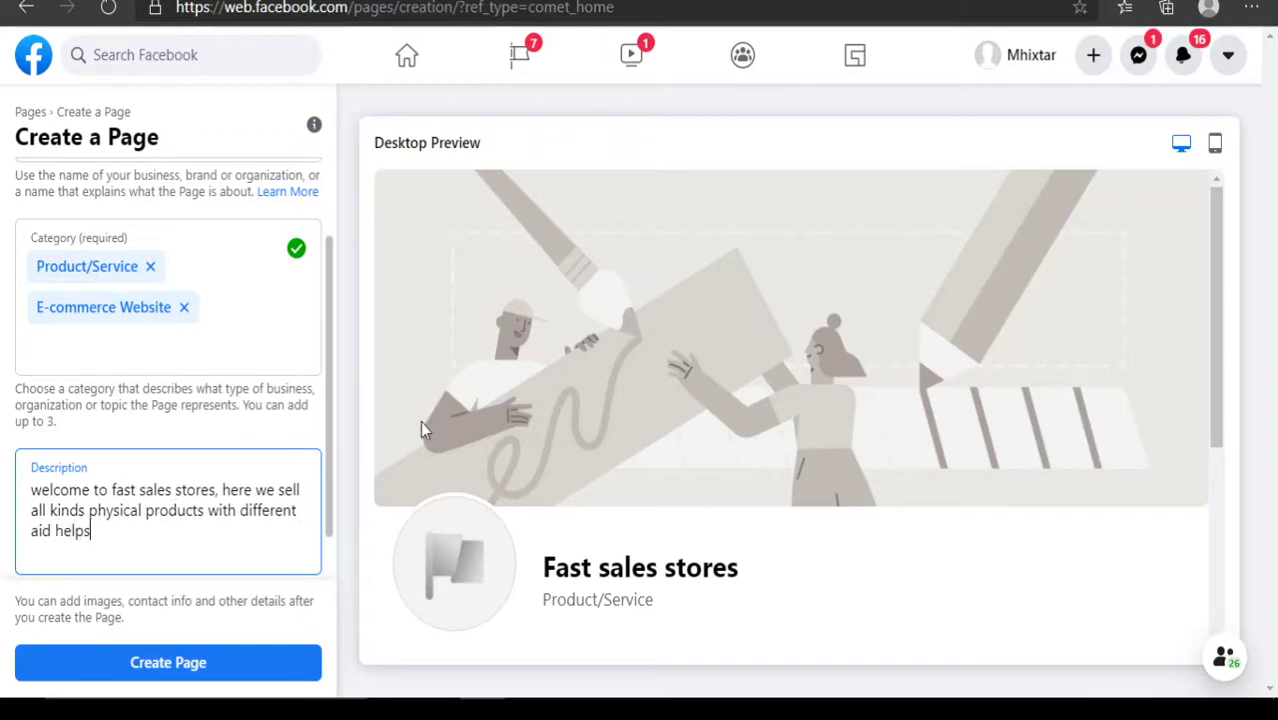
scroll(640, 416, down, 2)
scroll(542, 482, down, 2)
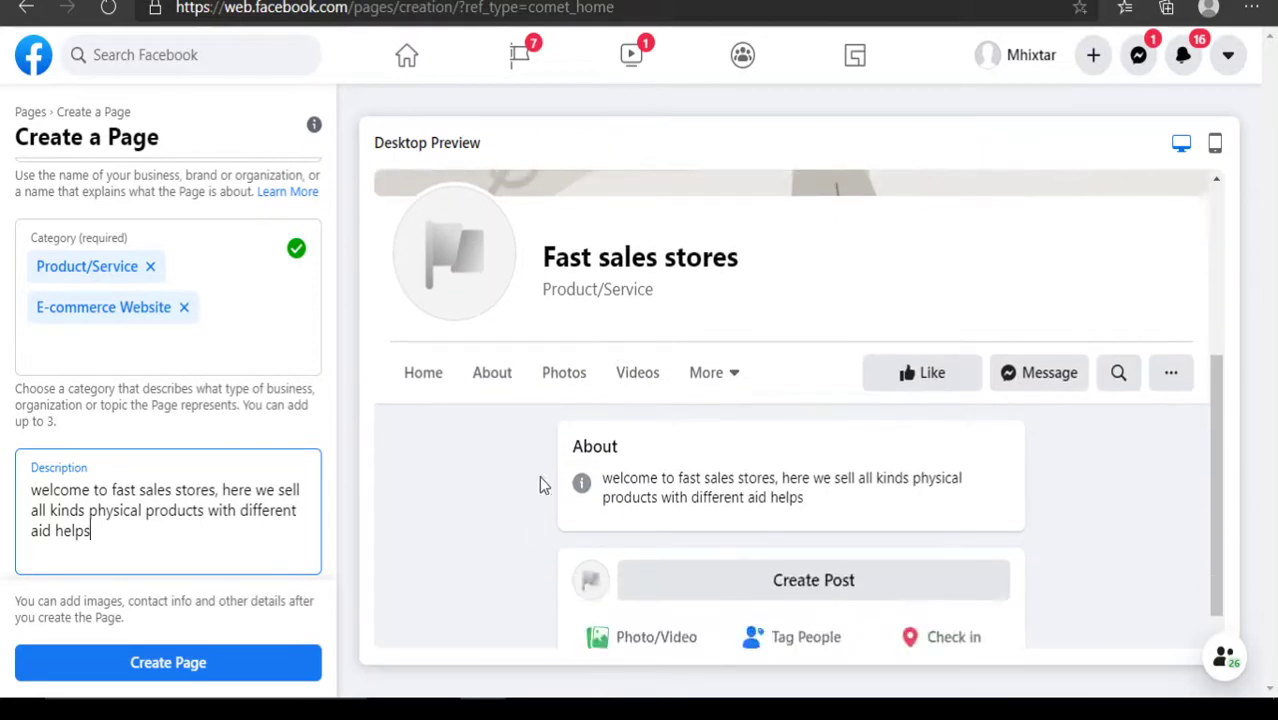
click(216, 662)
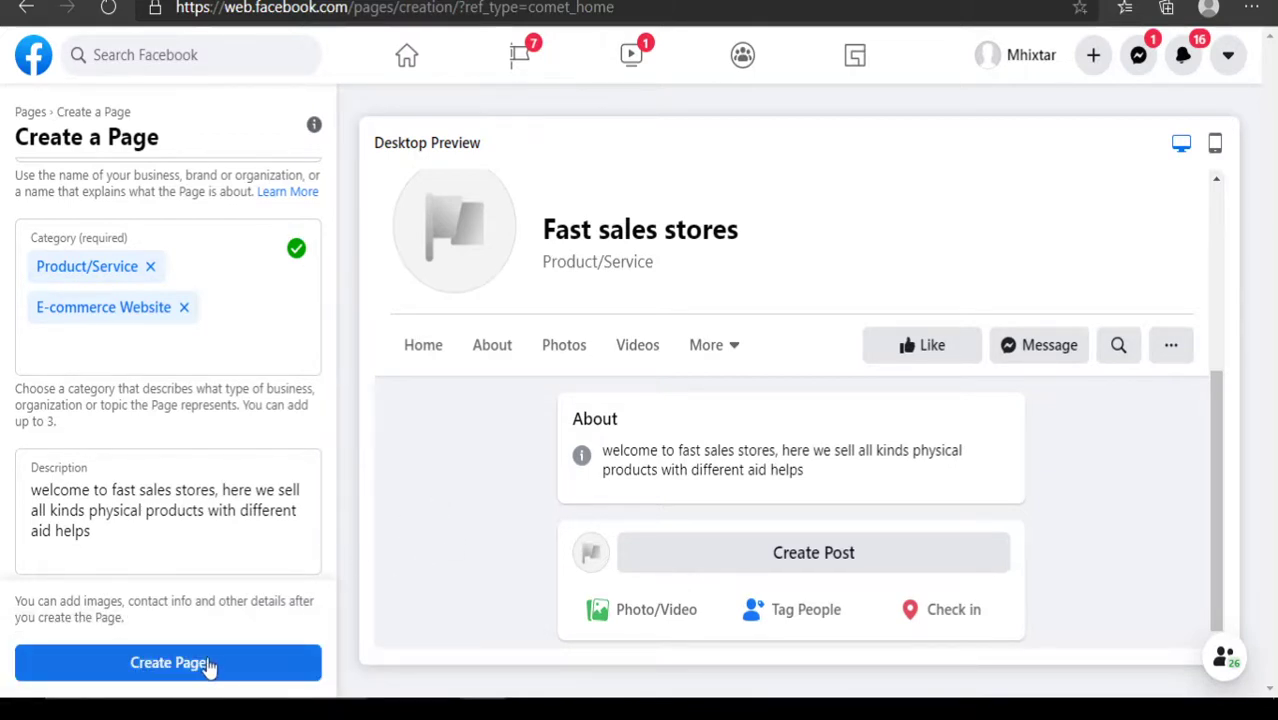
Step: Create the Fast sales stores page and save its initial setup
click(208, 665)
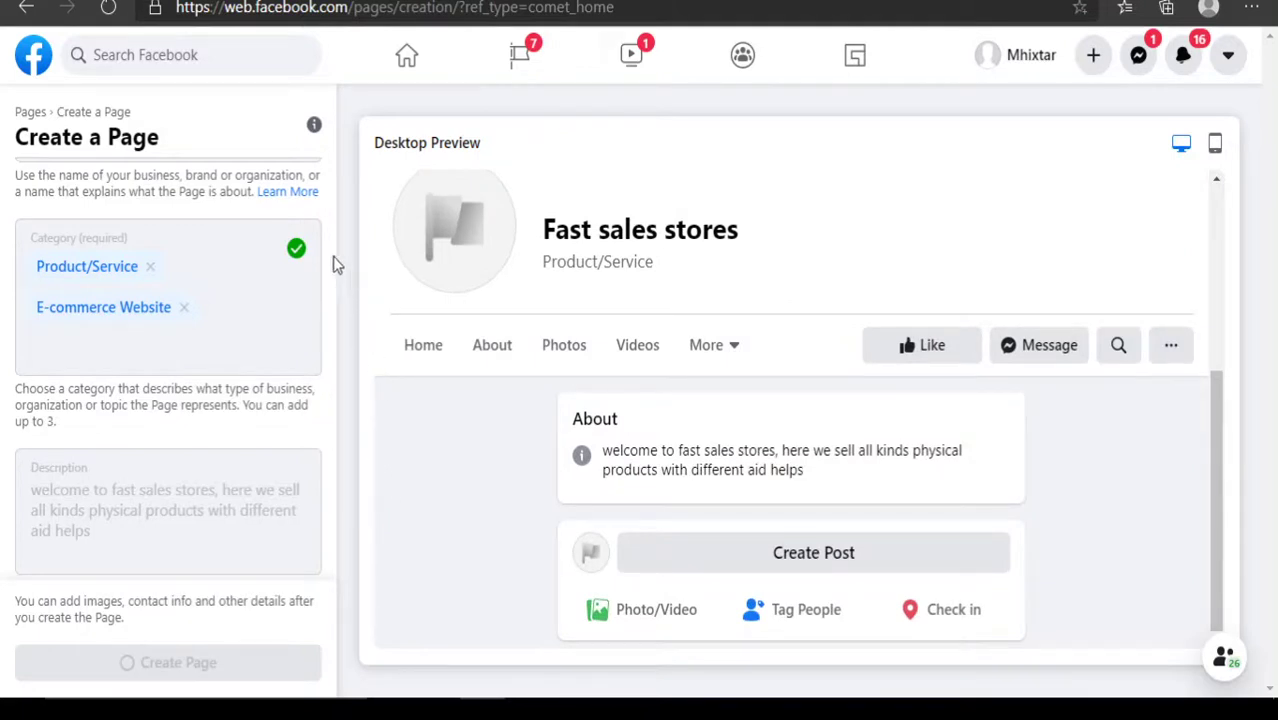
scroll(333, 302, down, 3)
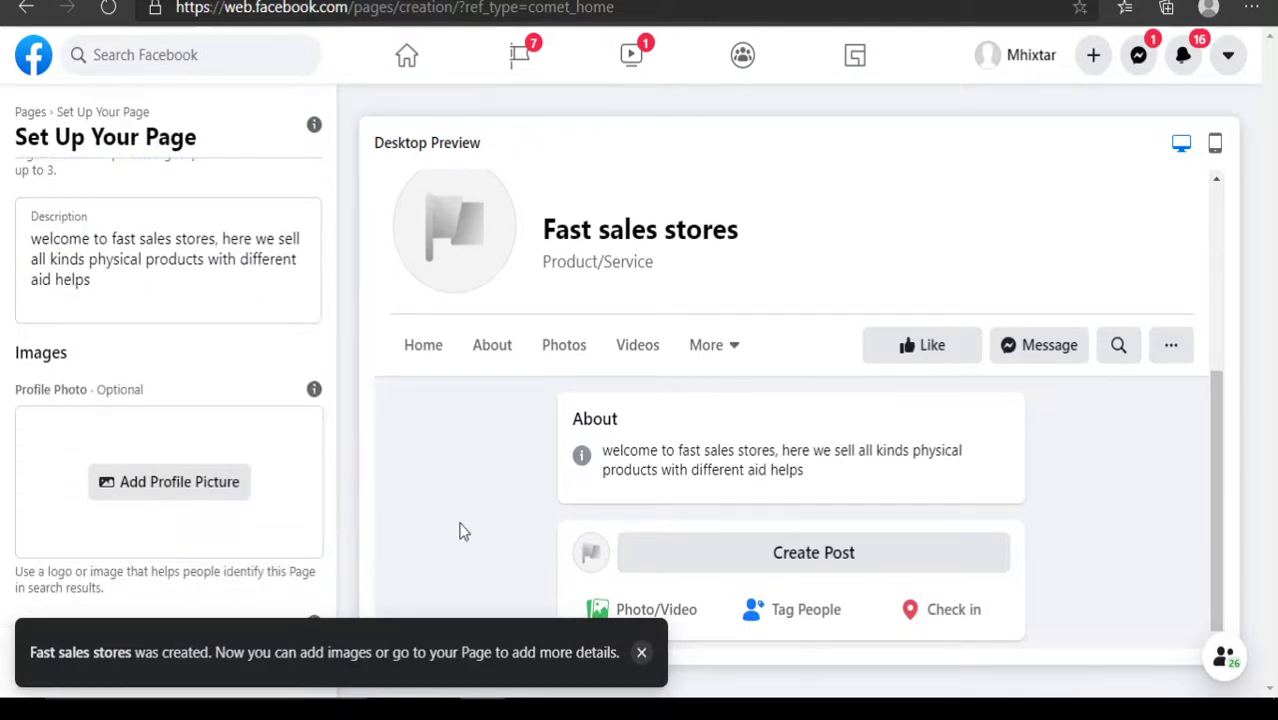
scroll(686, 357, up, 4)
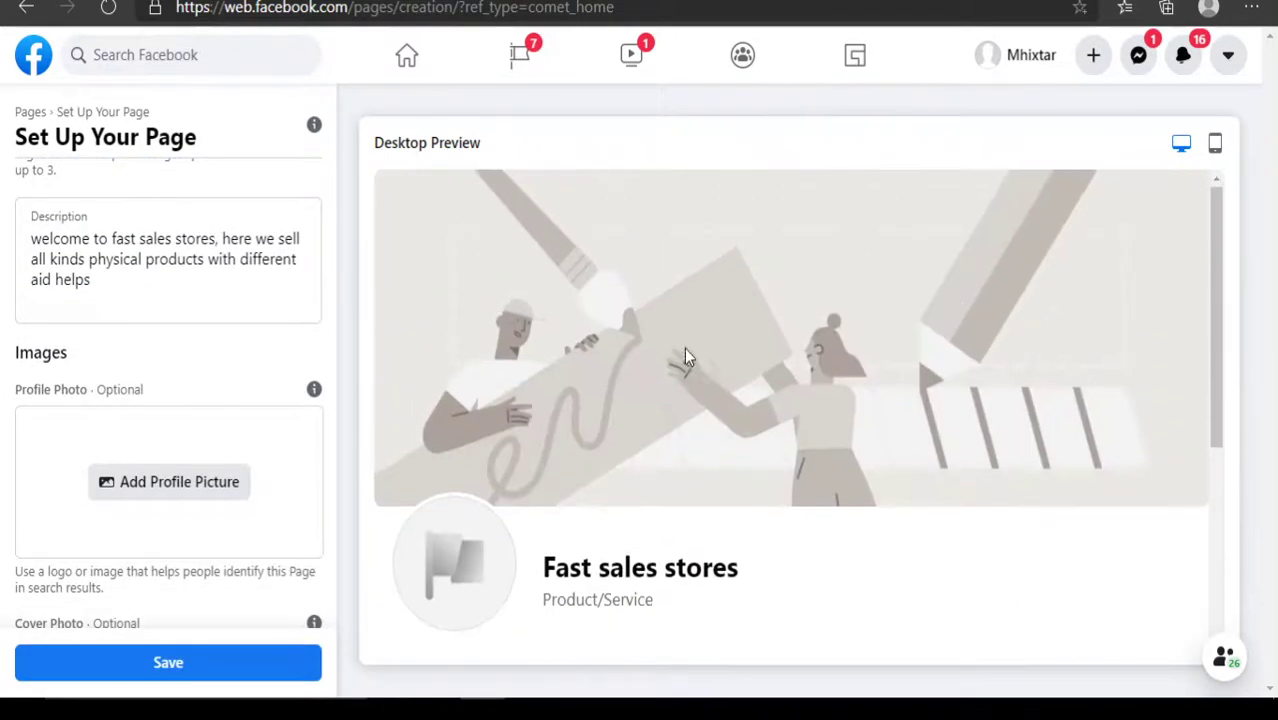
click(230, 670)
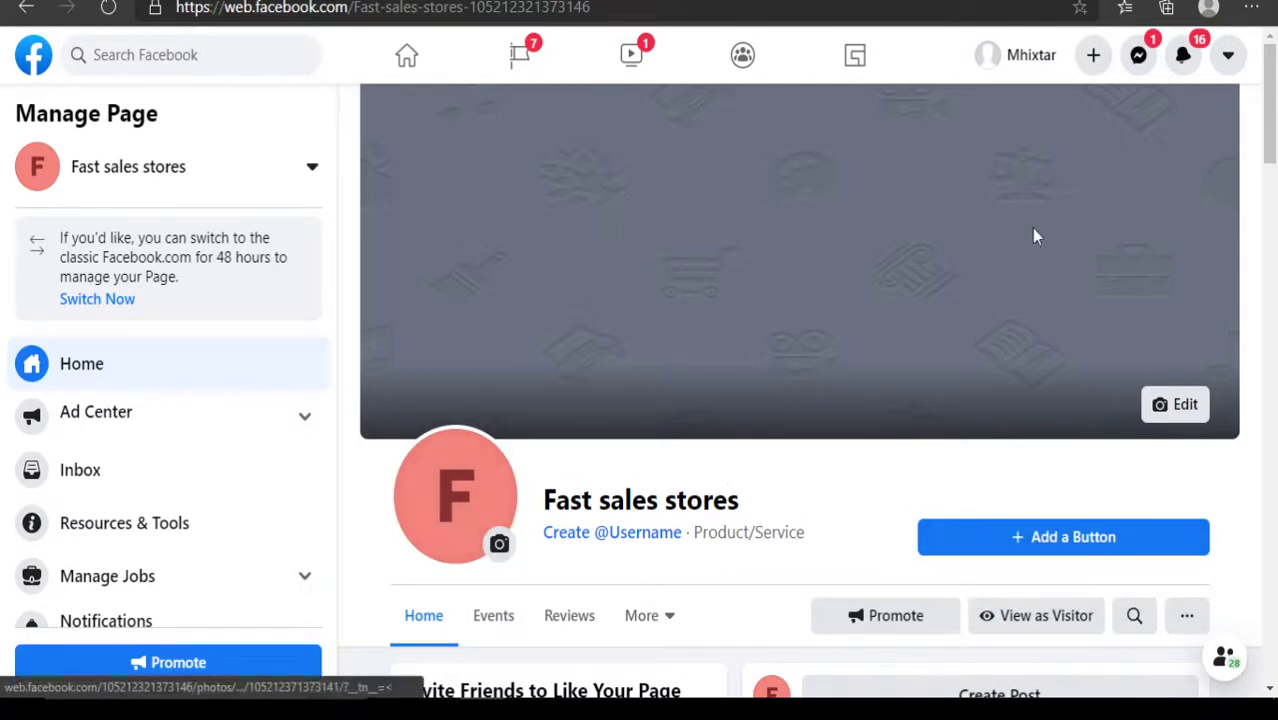
Step: Browse the Edit Page Button options and make Send Message the page's action button
drag(1270, 150, 1270, 212)
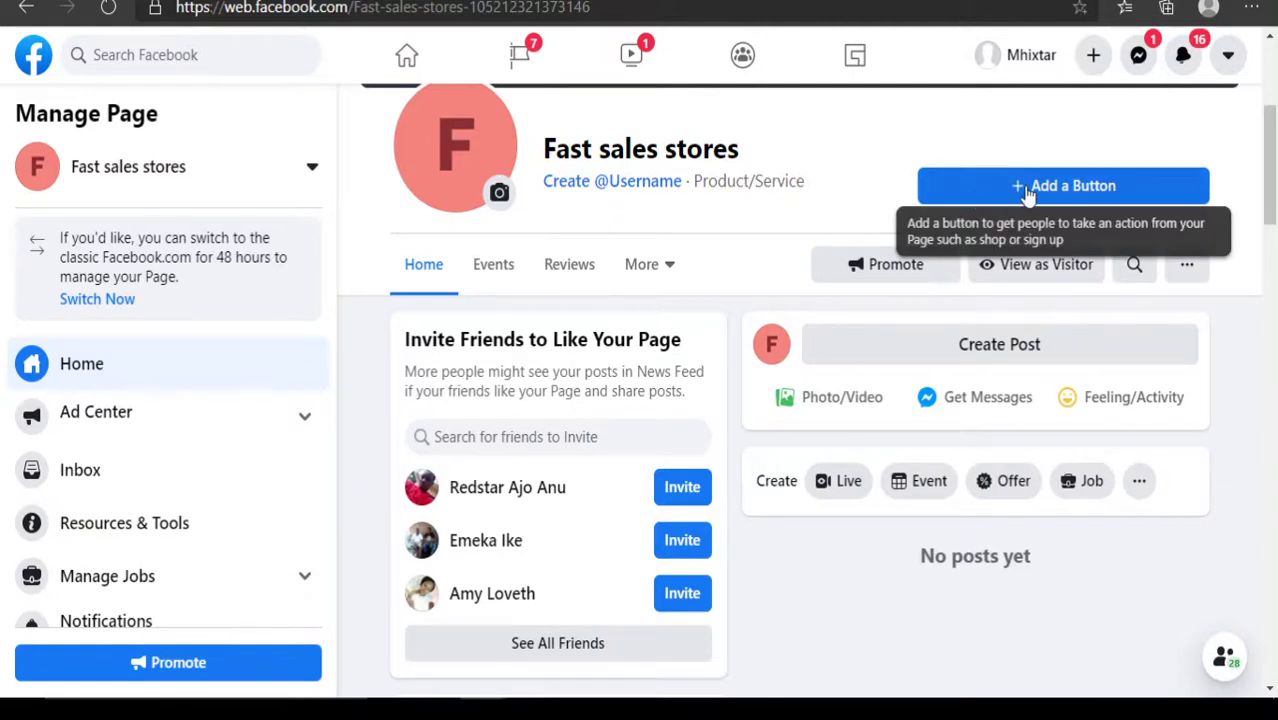
click(1012, 196)
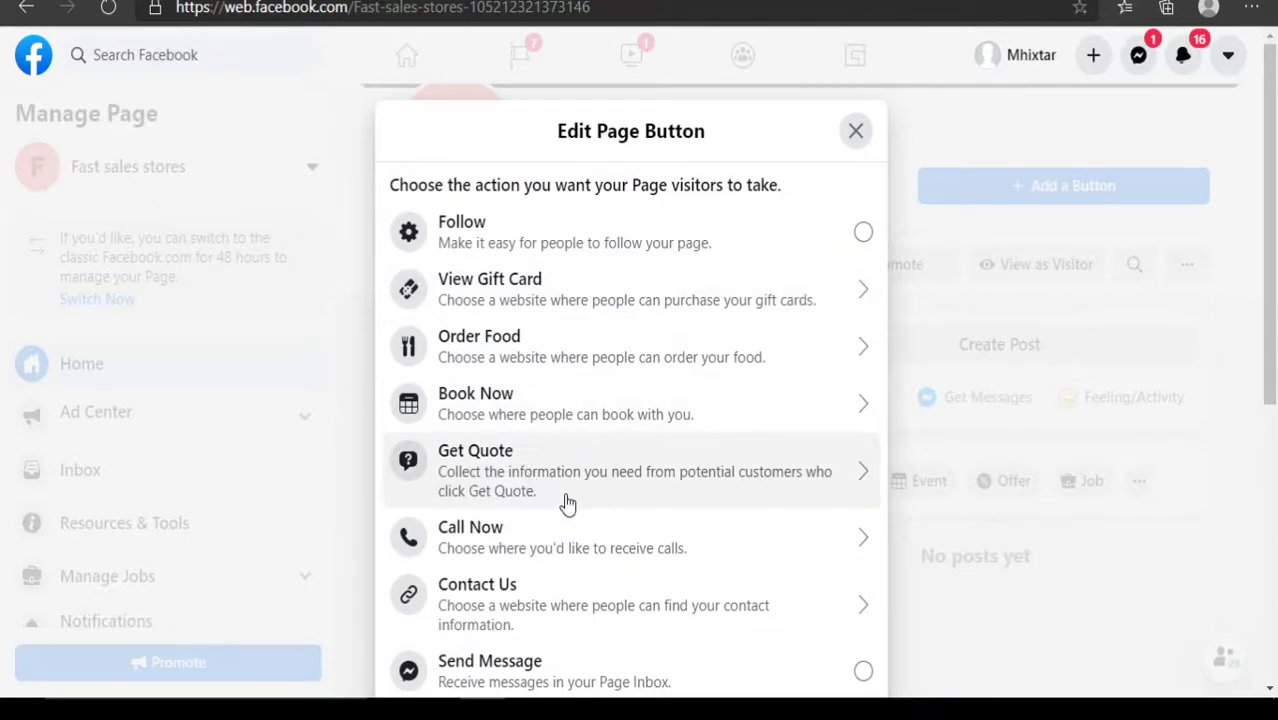
scroll(567, 503, down, 4)
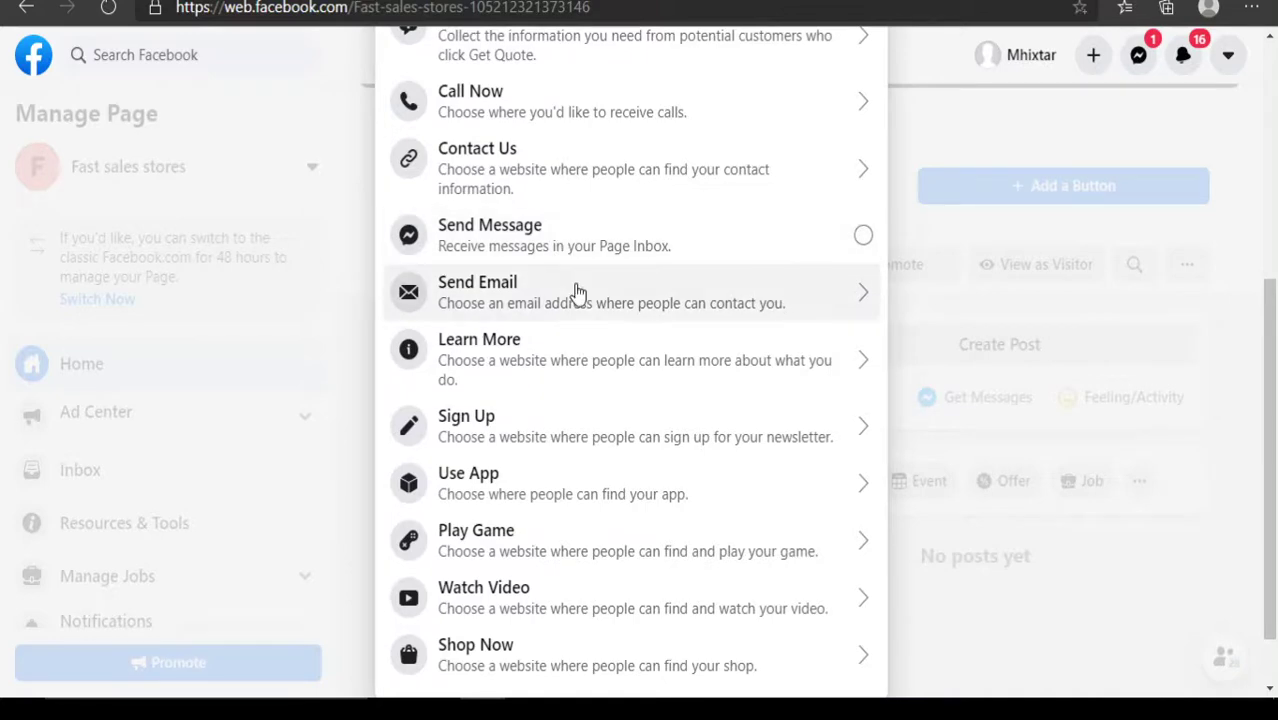
scroll(576, 368, down, 1)
scroll(576, 378, up, 5)
scroll(577, 378, down, 2)
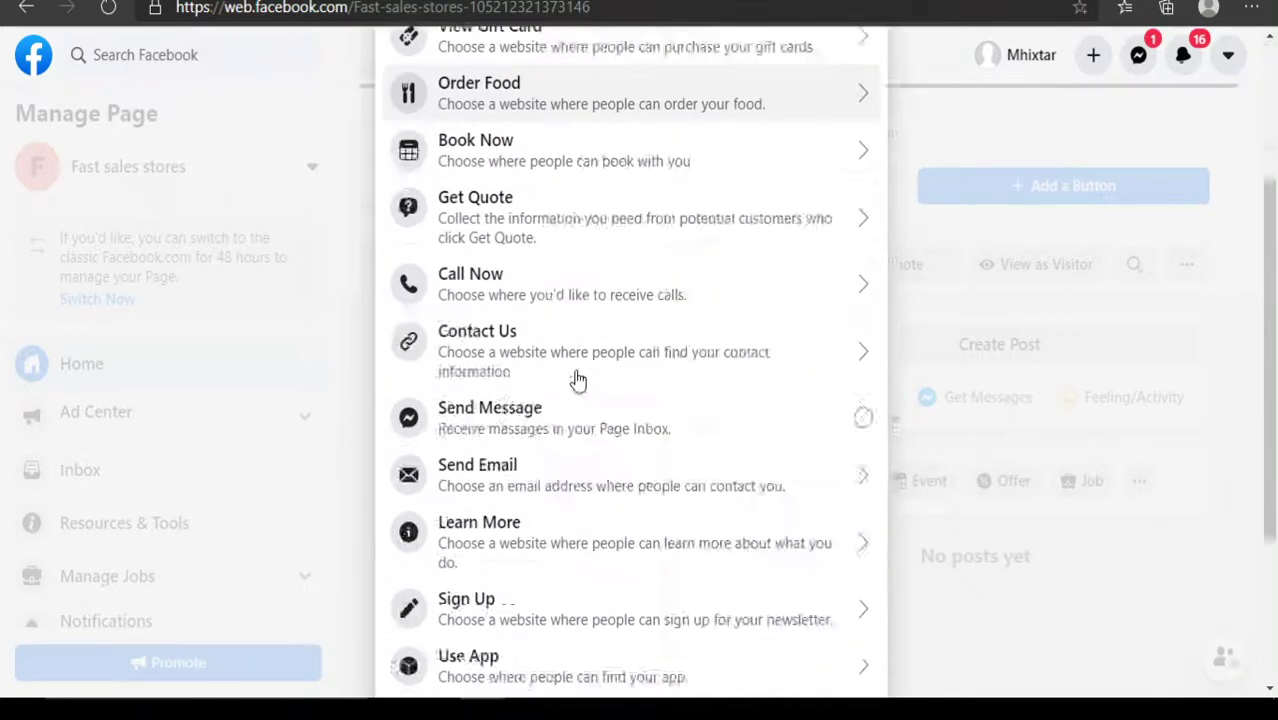
scroll(574, 380, down, 1)
scroll(571, 379, up, 4)
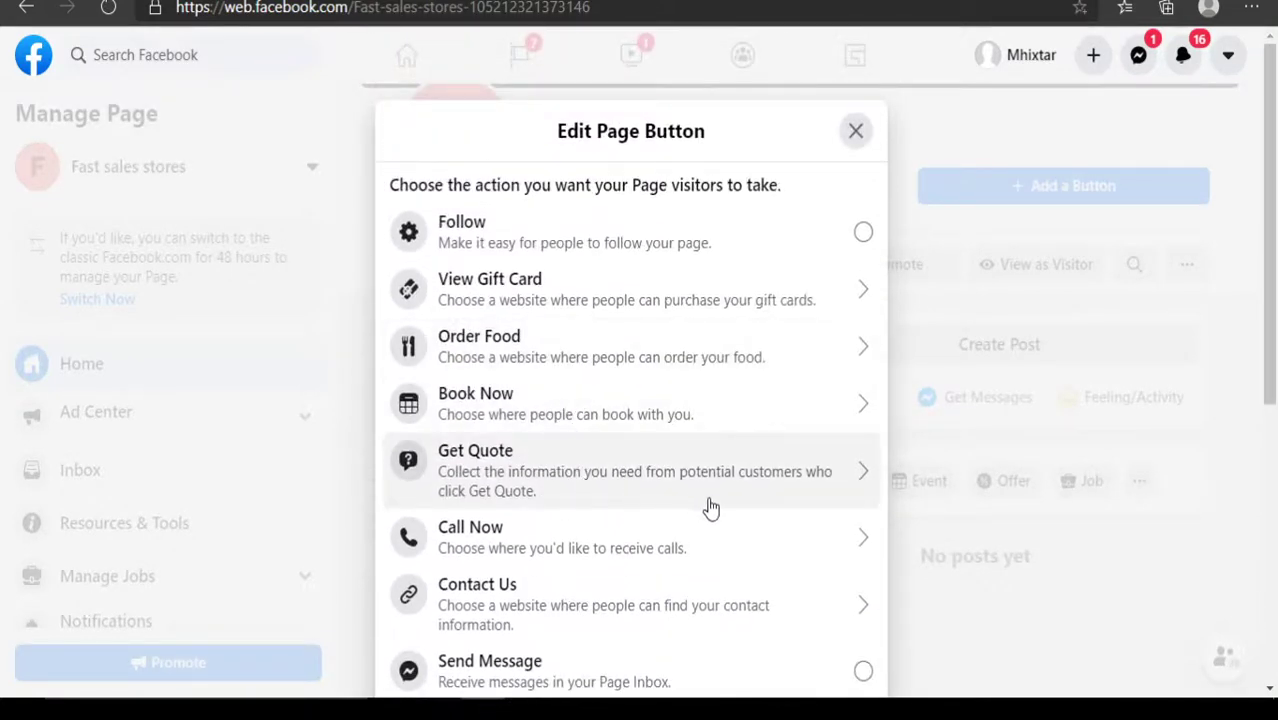
scroll(705, 535, down, 4)
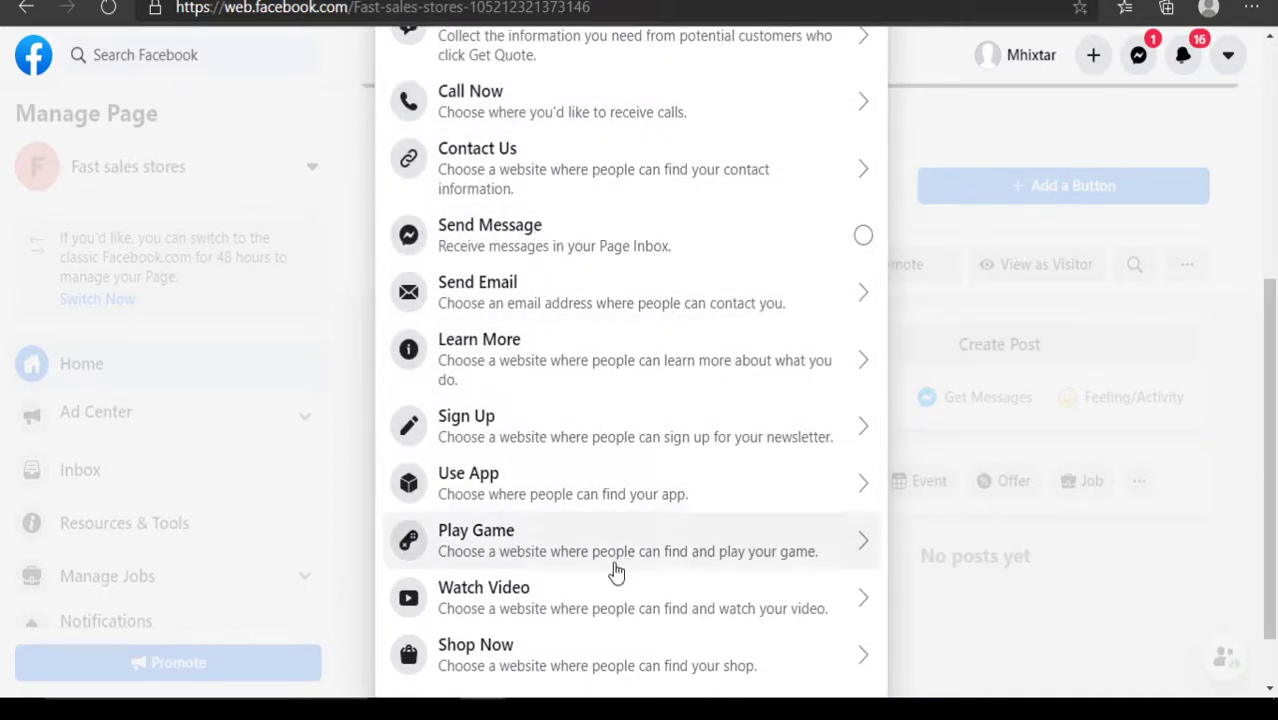
scroll(542, 366, up, 4)
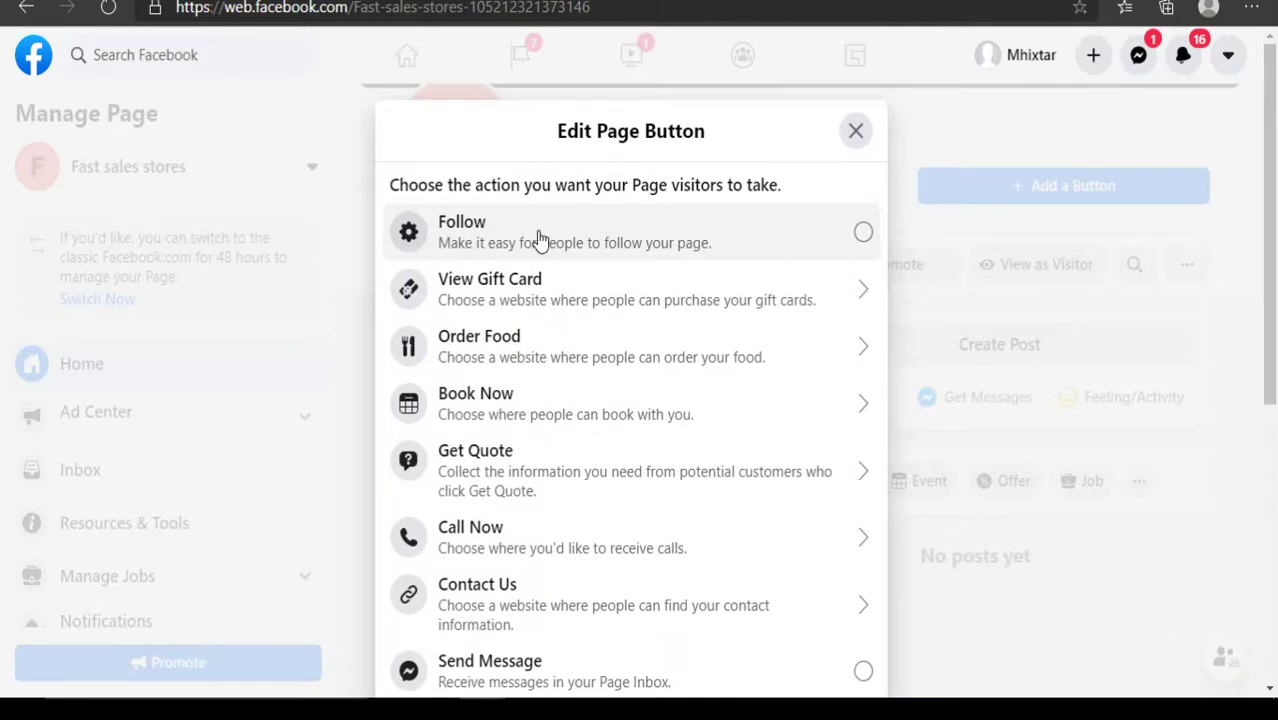
scroll(542, 510, down, 3)
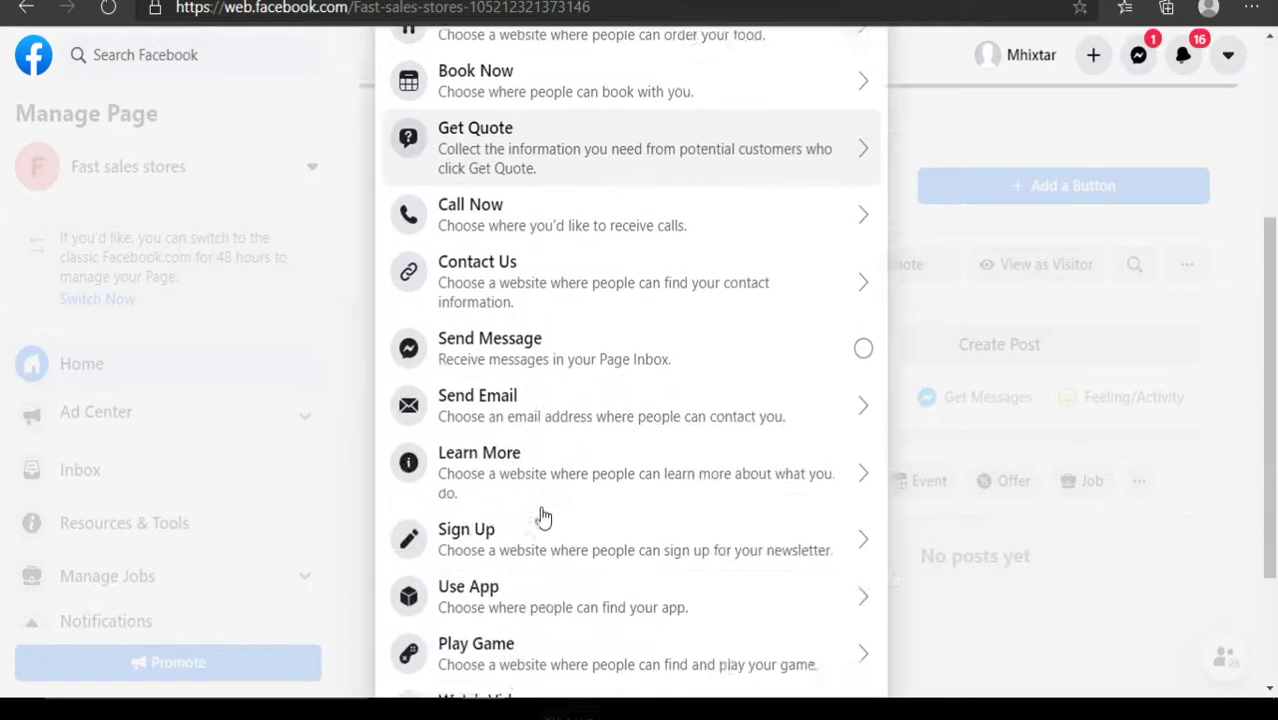
scroll(542, 517, down, 1)
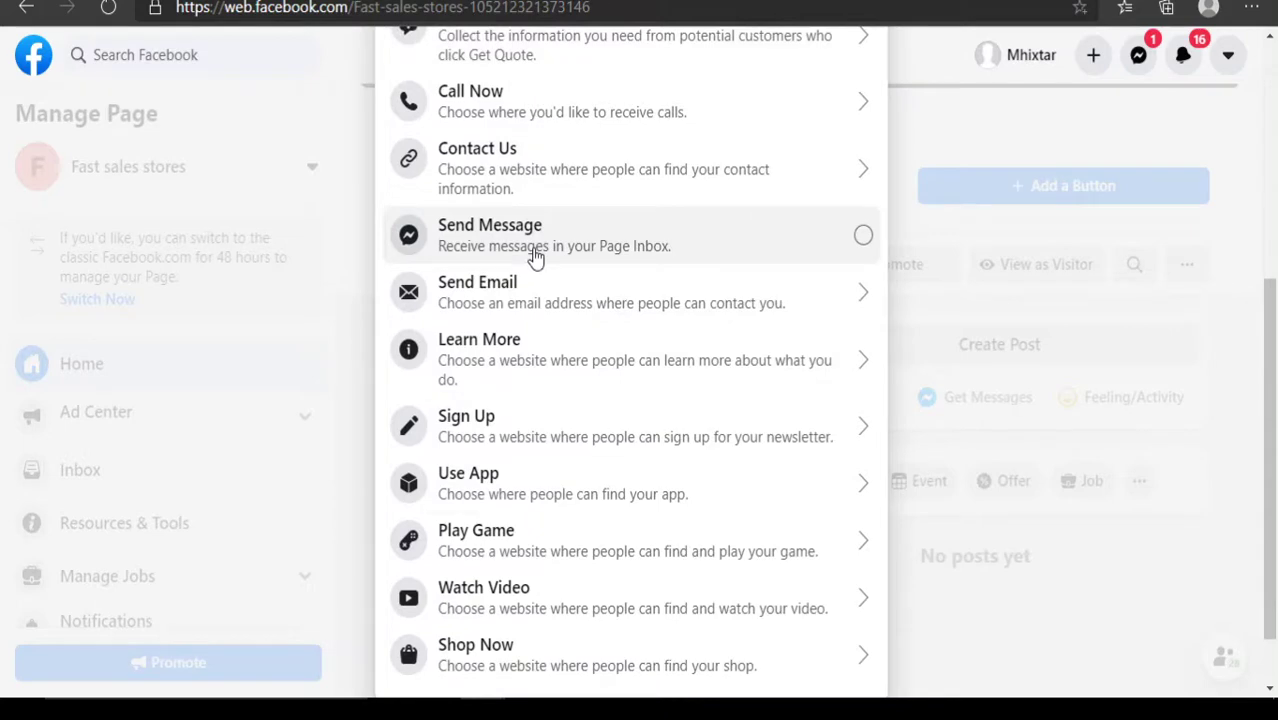
click(900, 261)
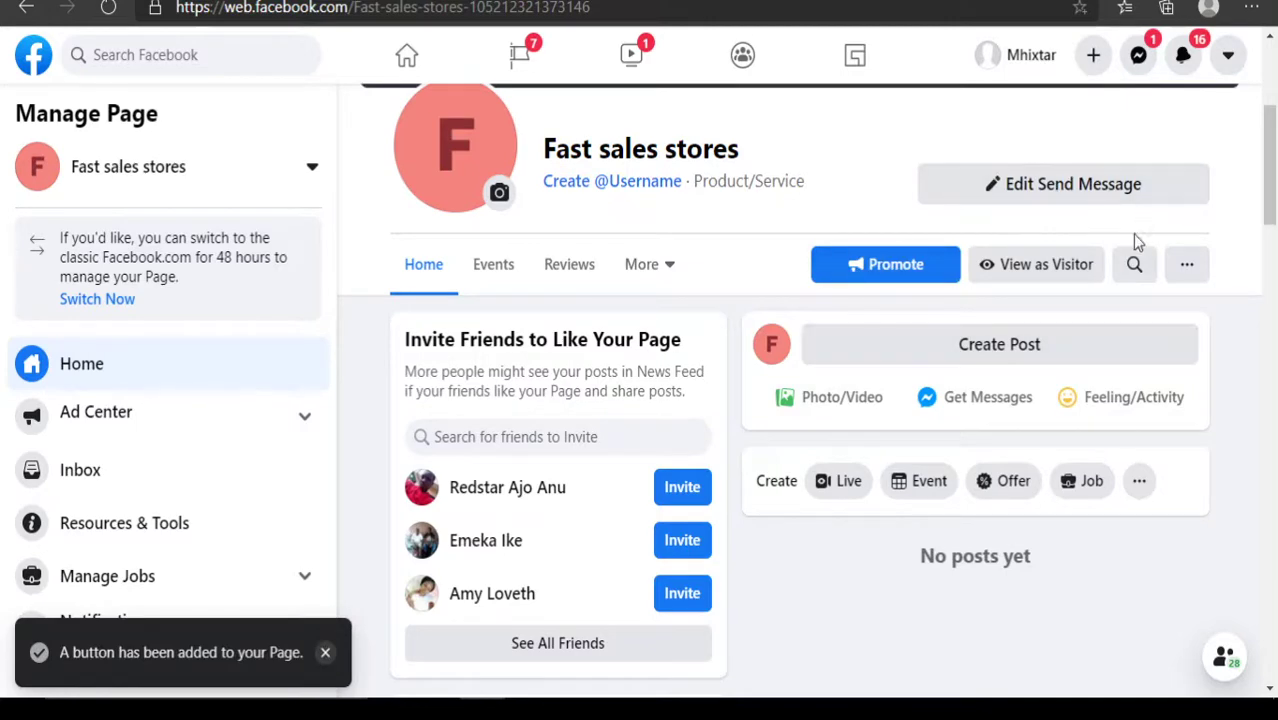
scroll(790, 385, down, 4)
scroll(750, 418, down, 8)
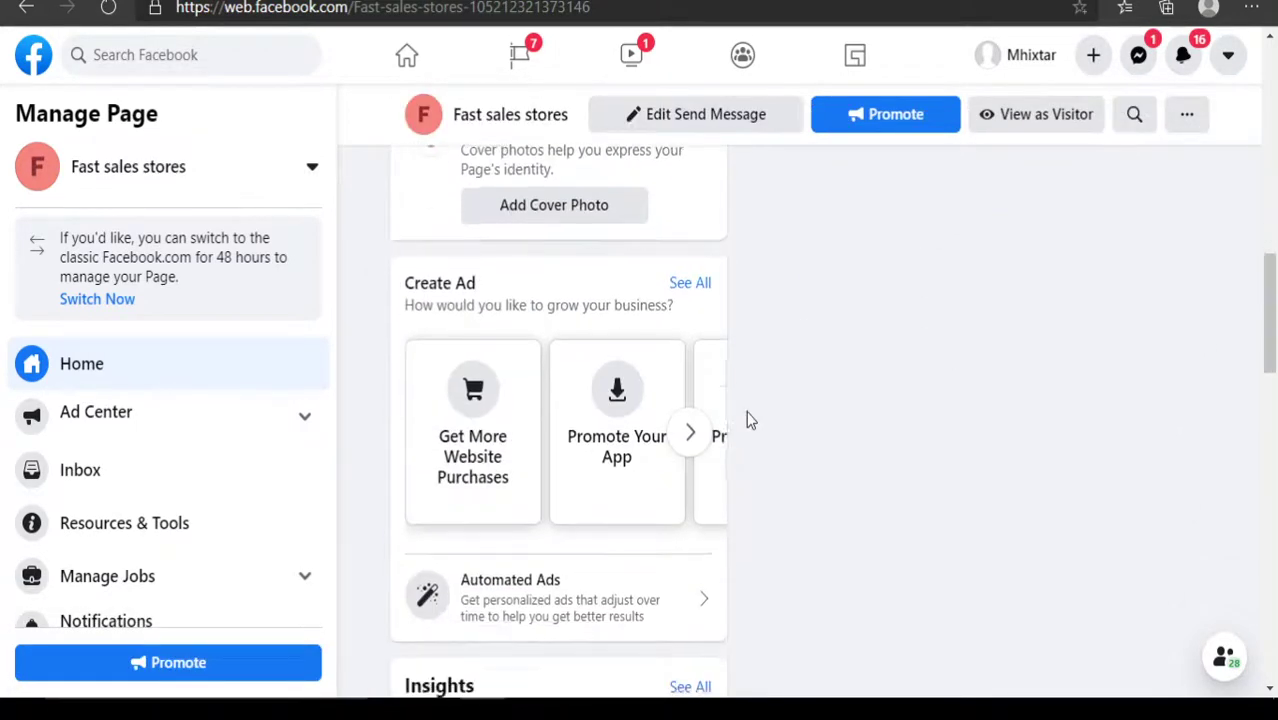
scroll(640, 455, down, 10)
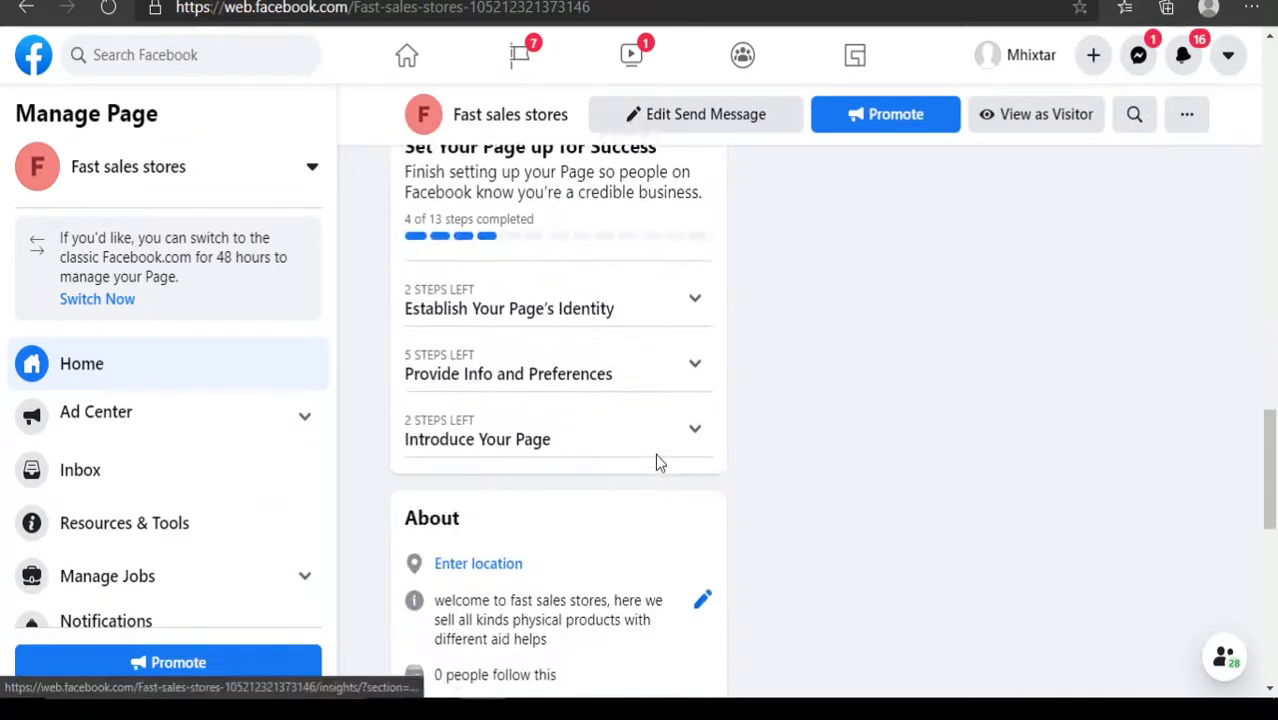
scroll(656, 465, up, 3)
scroll(640, 460, up, 1)
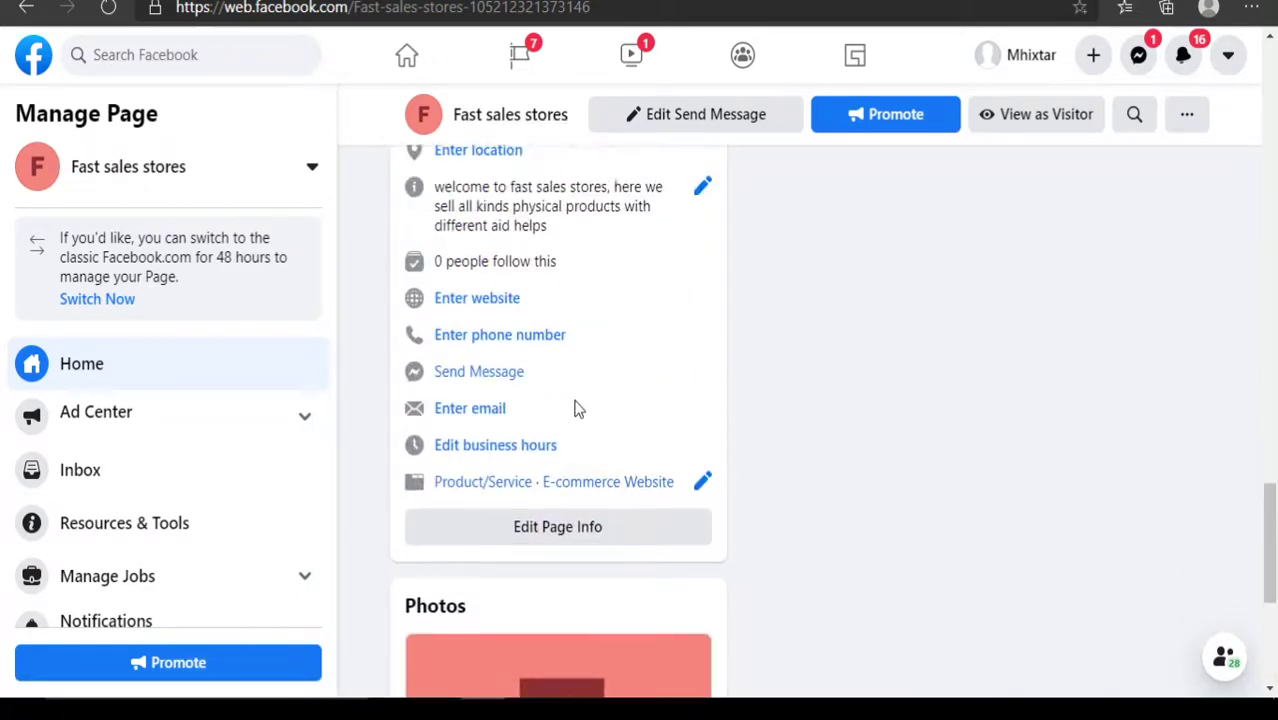
scroll(571, 414, down, 4)
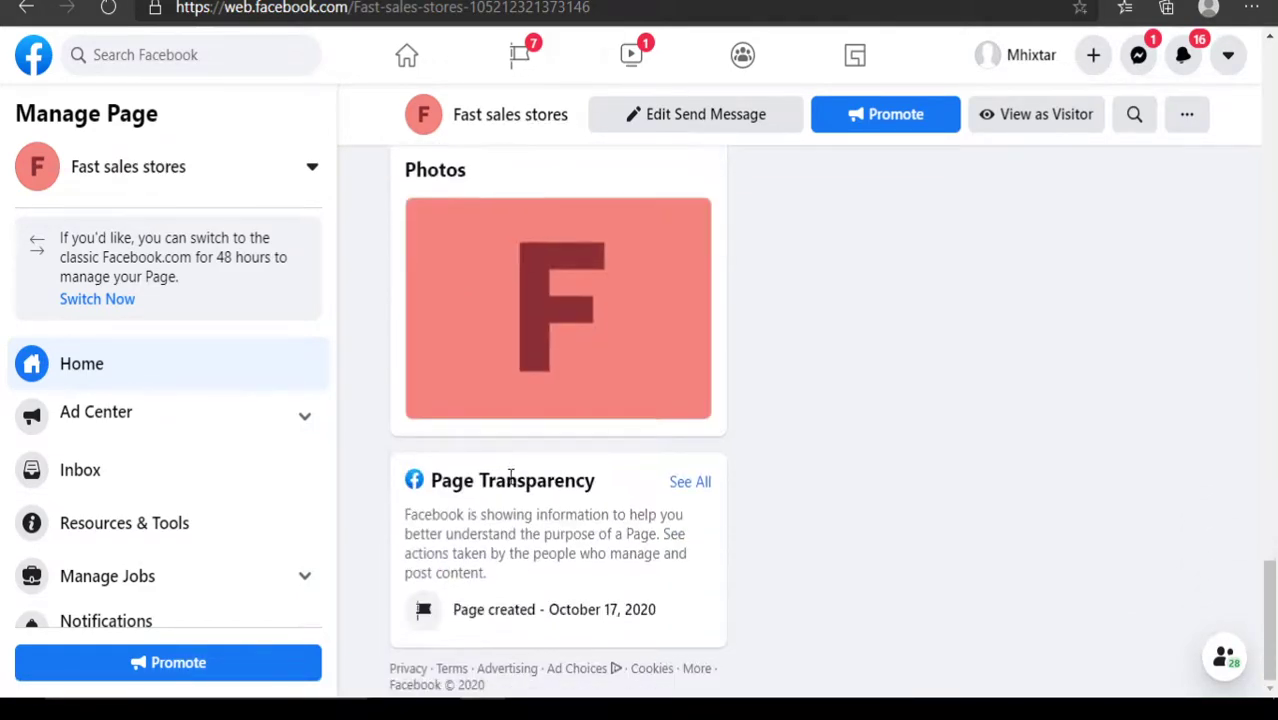
scroll(525, 490, up, 10)
scroll(564, 484, up, 8)
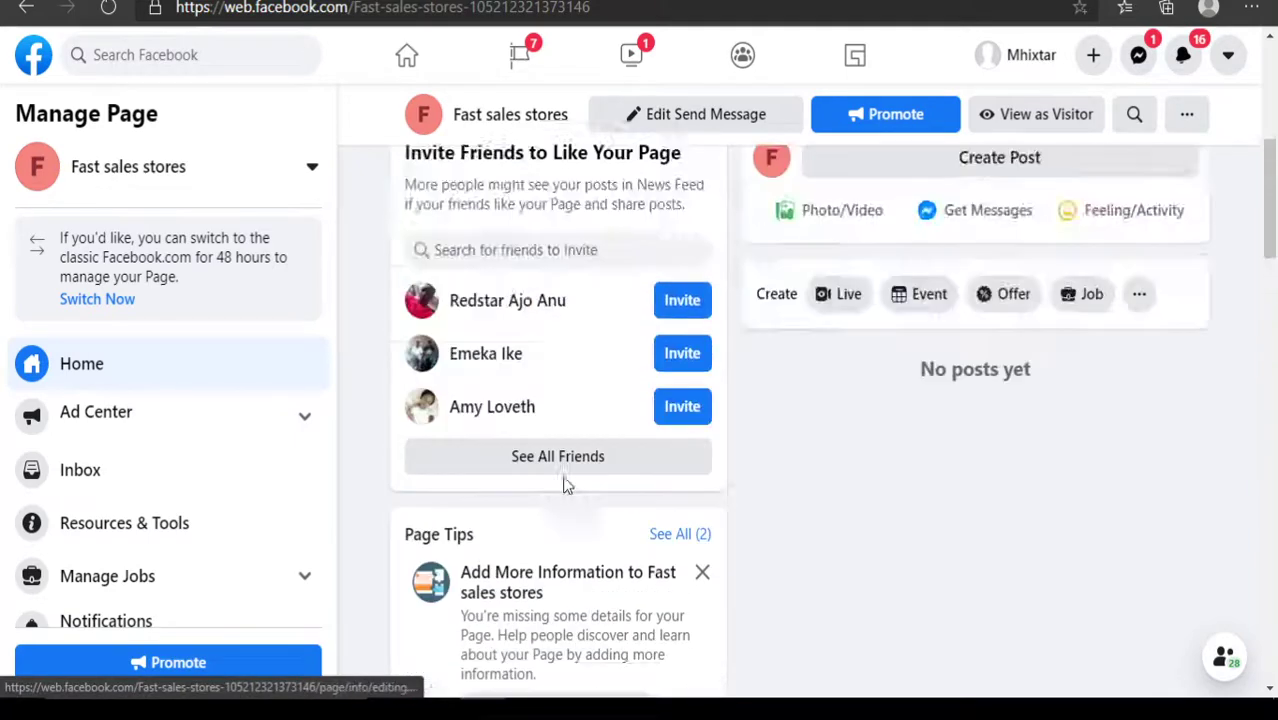
scroll(595, 464, down, 4)
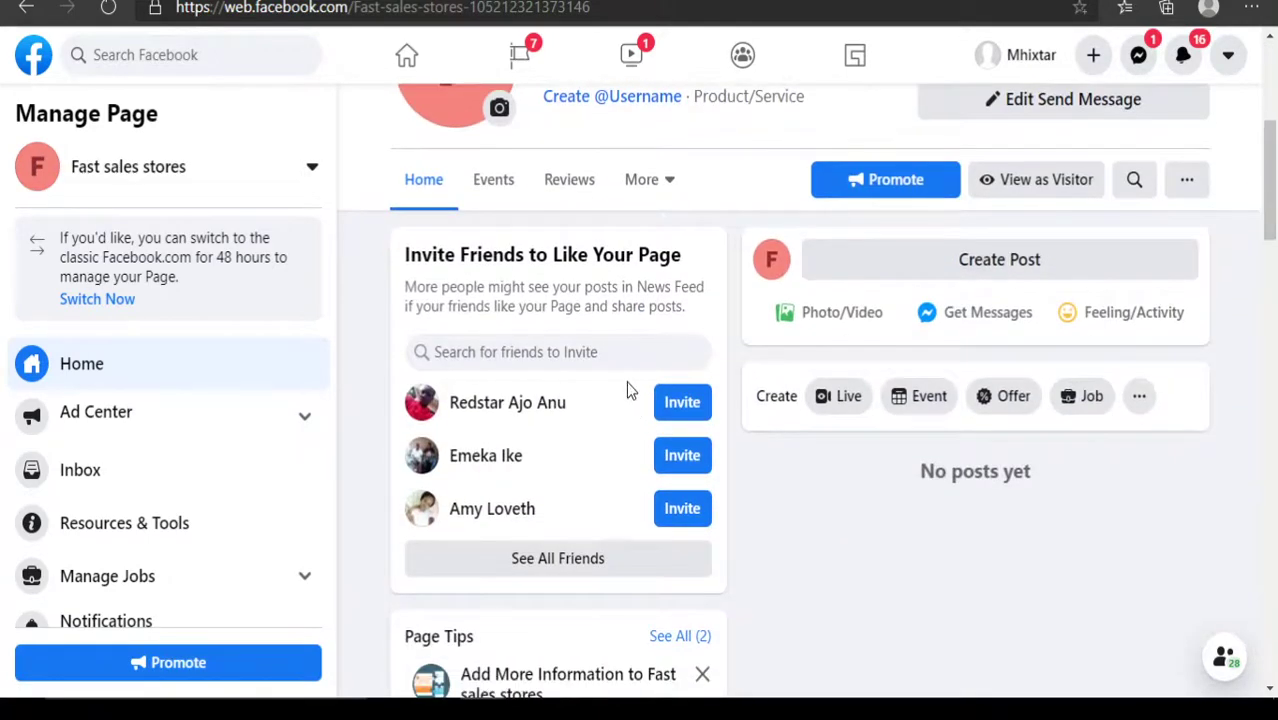
click(656, 350)
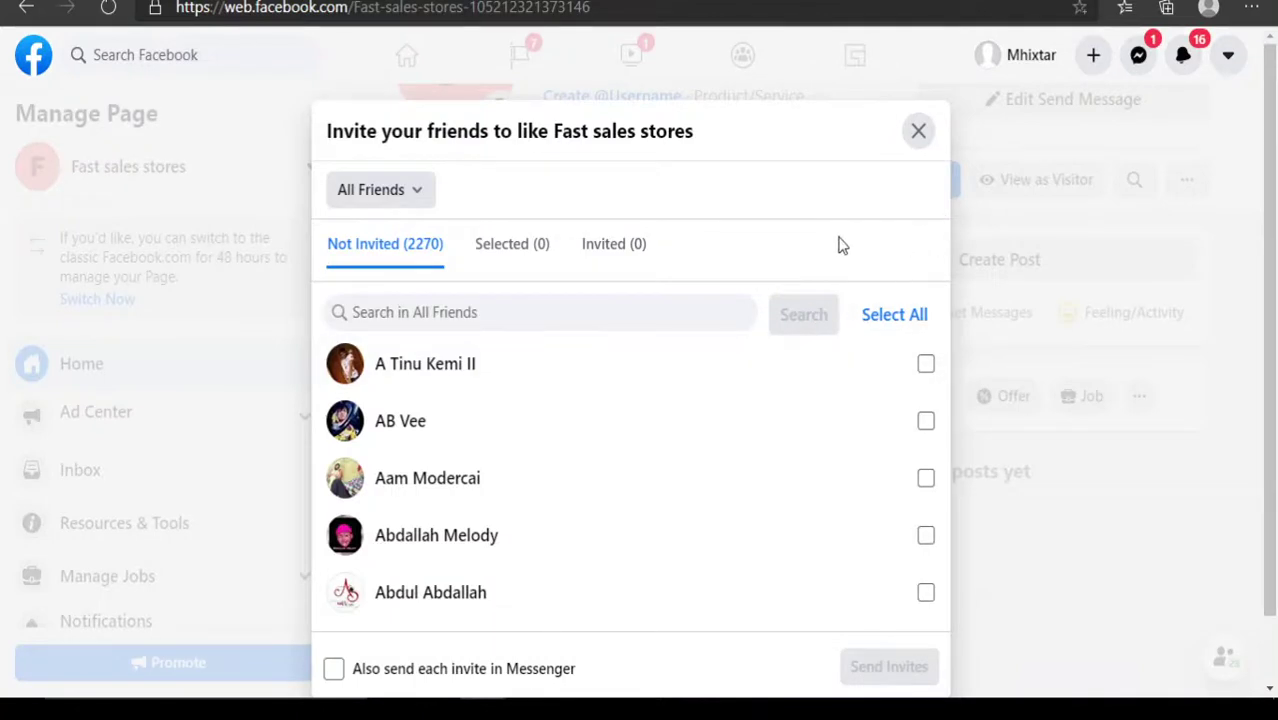
click(918, 132)
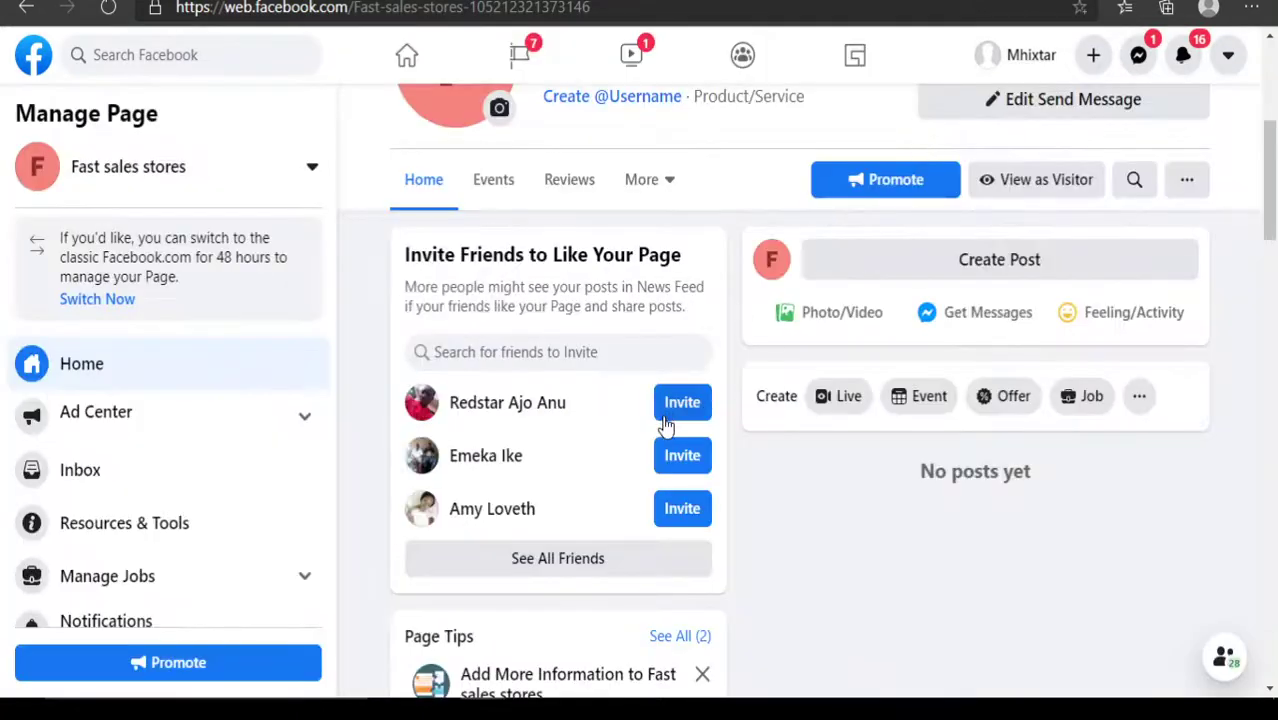
Step: Go to Ad Center from the Manage Page sidebar of the Fast sales stores page
scroll(827, 434, up, 4)
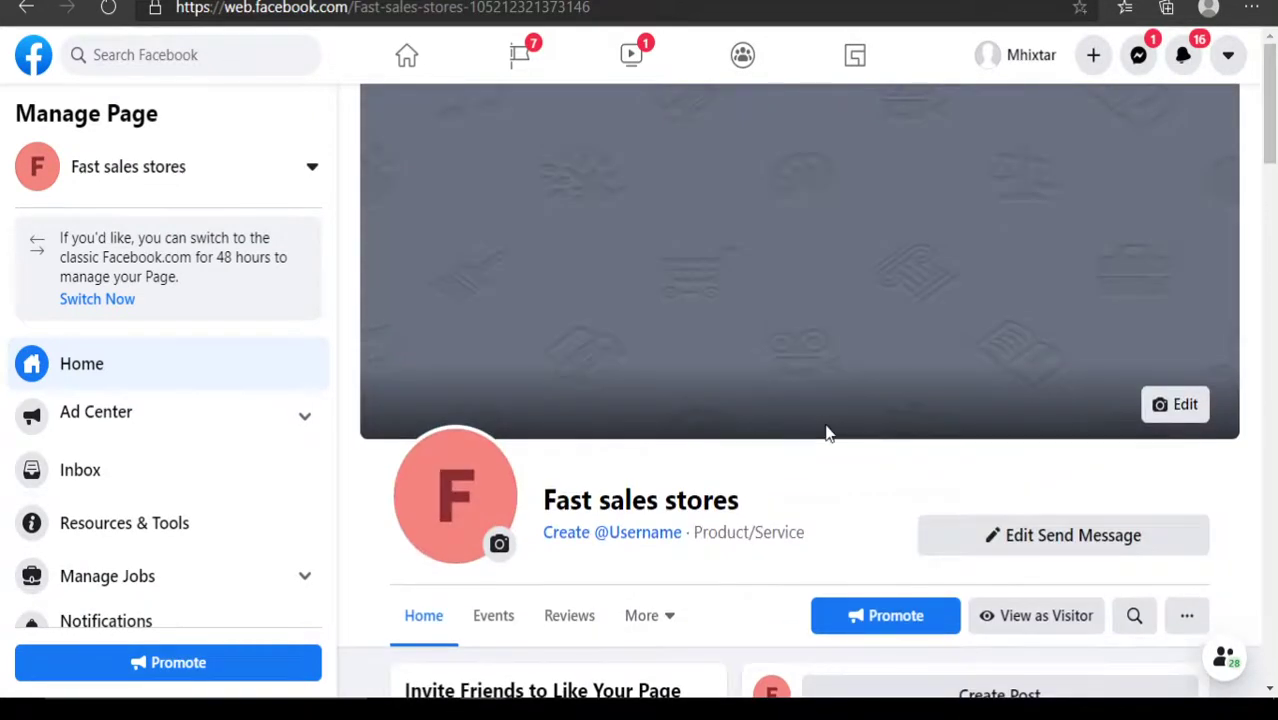
scroll(827, 434, down, 4)
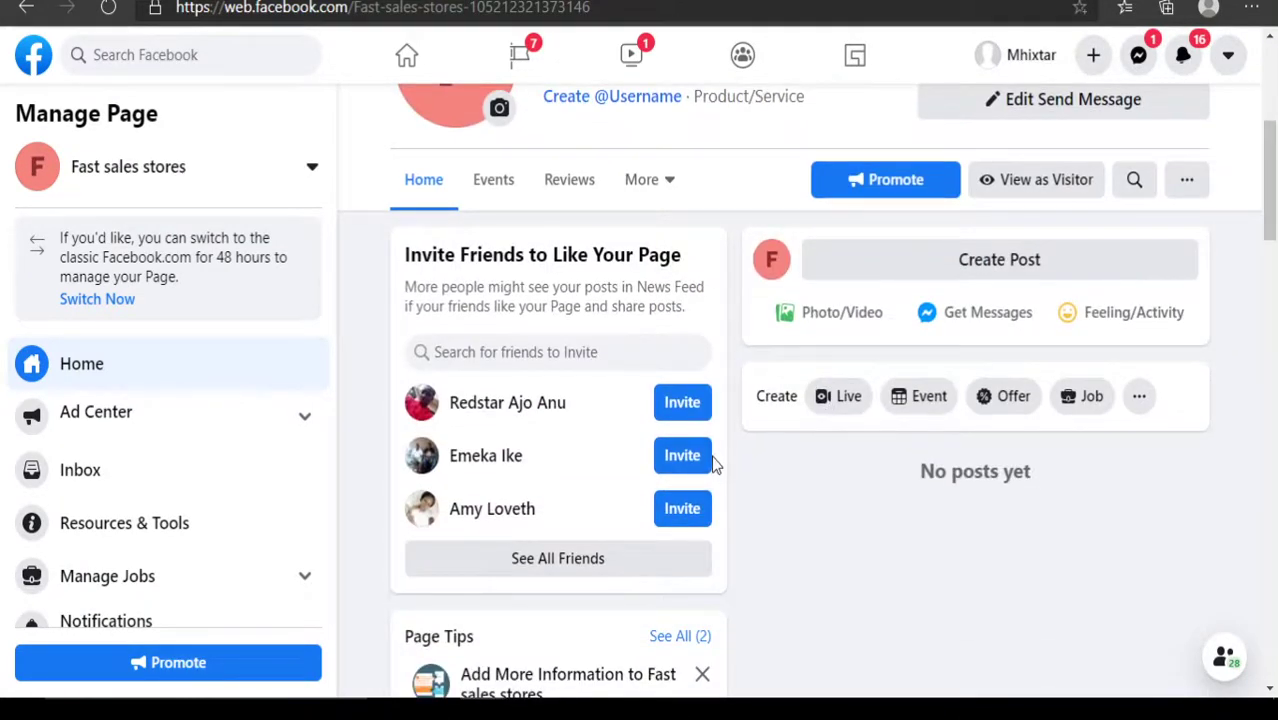
scroll(790, 495, down, 5)
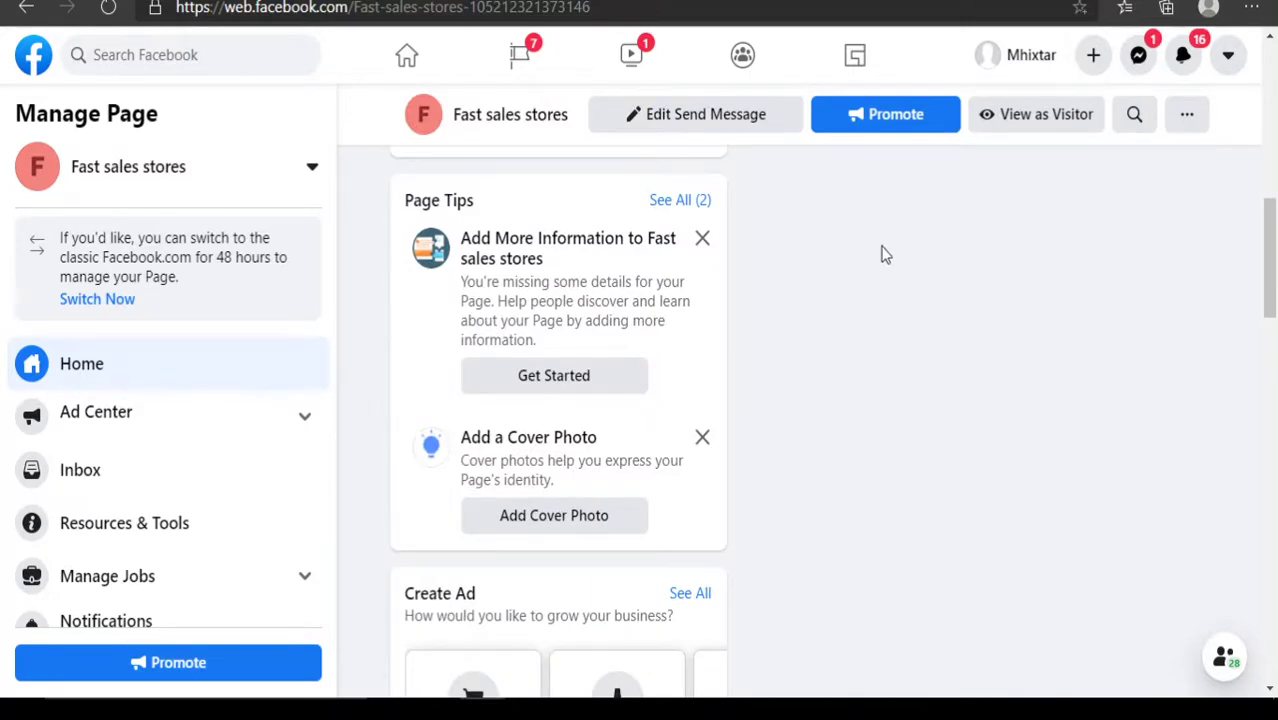
scroll(880, 268, up, 9)
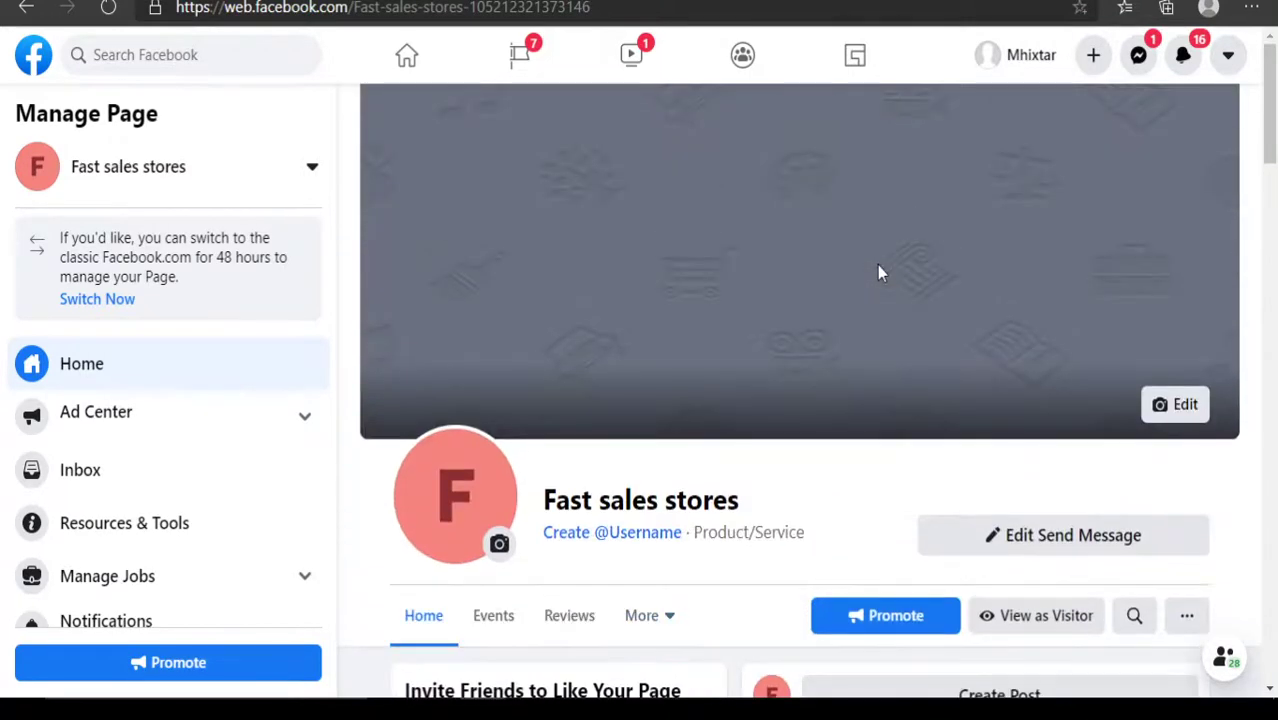
scroll(880, 268, down, 4)
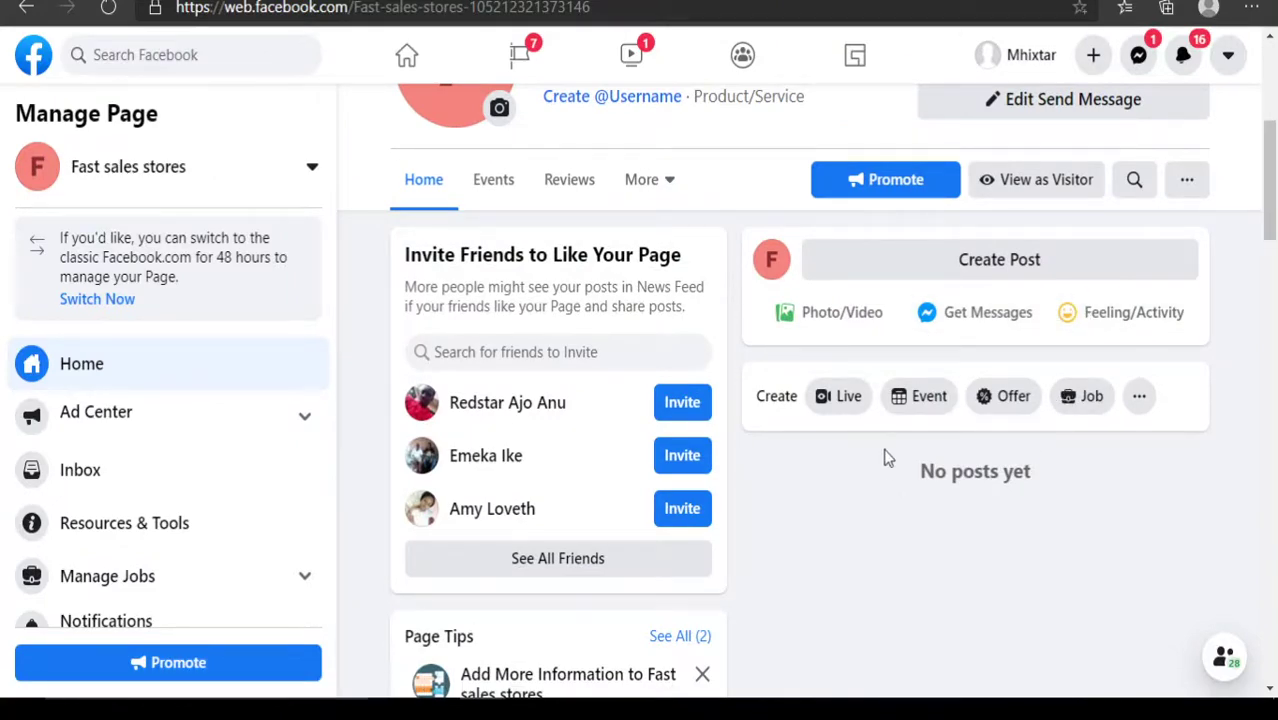
scroll(836, 496, down, 4)
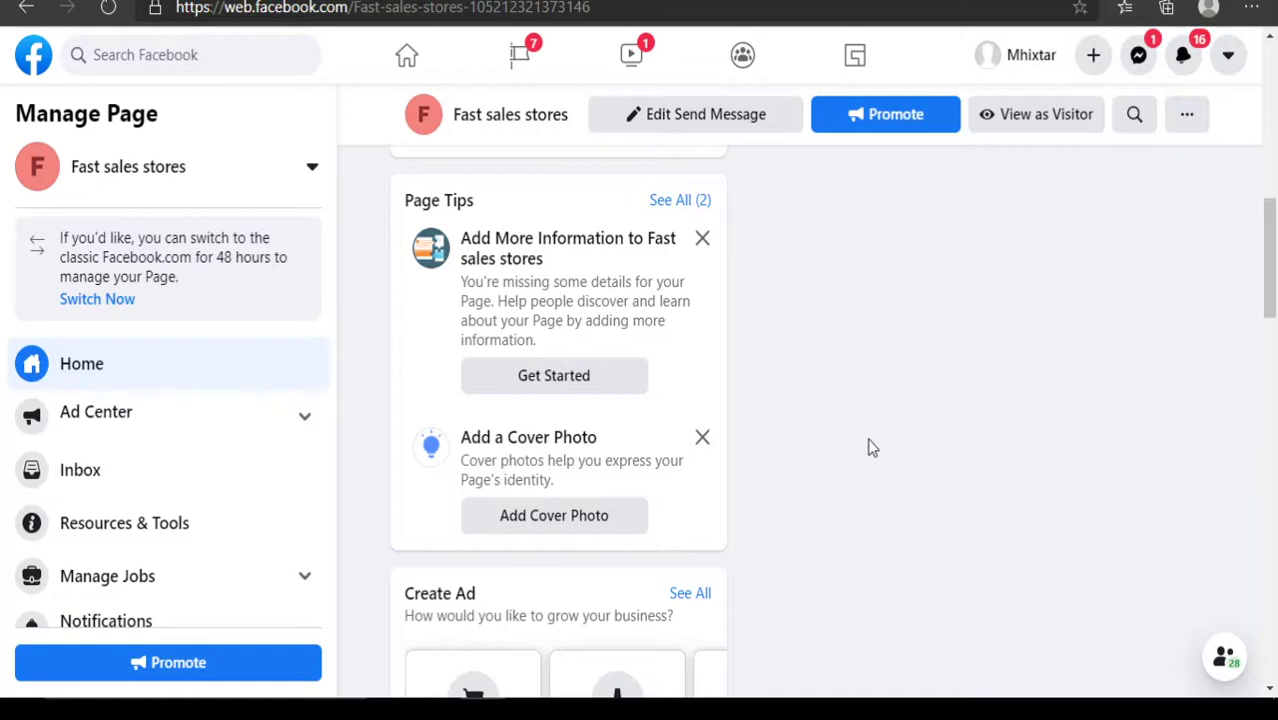
scroll(868, 447, up, 4)
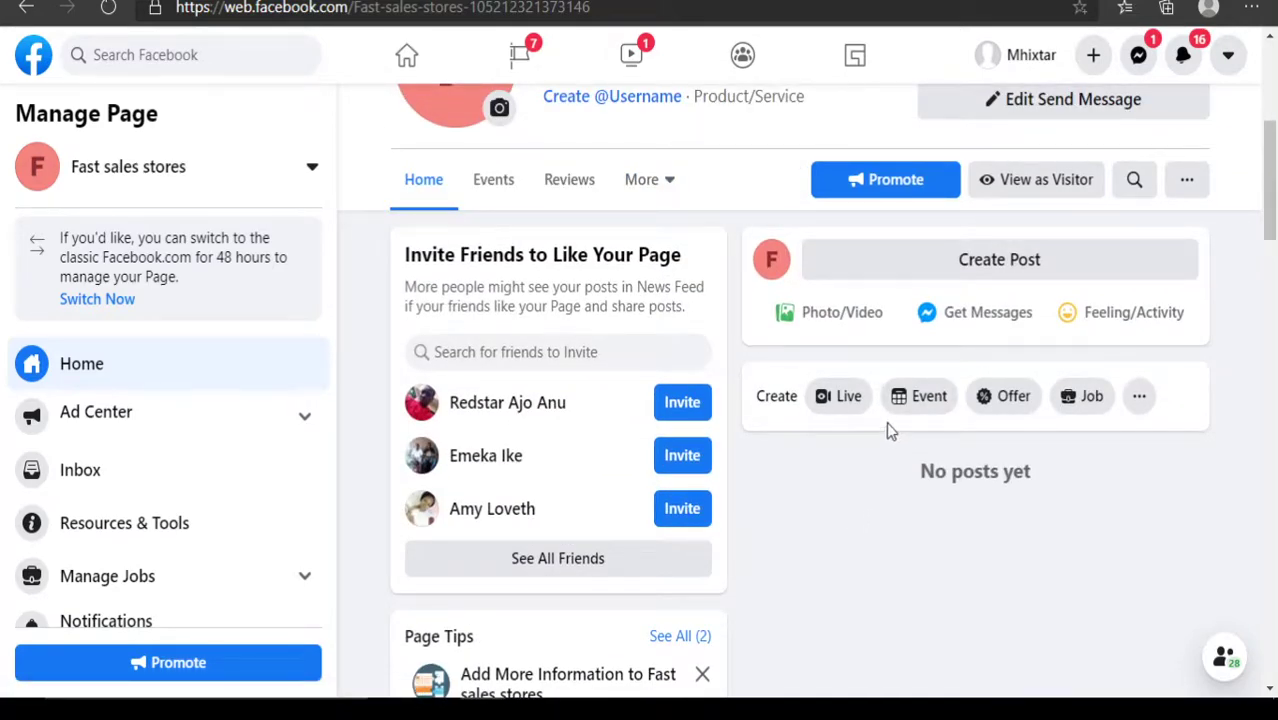
scroll(886, 422, up, 4)
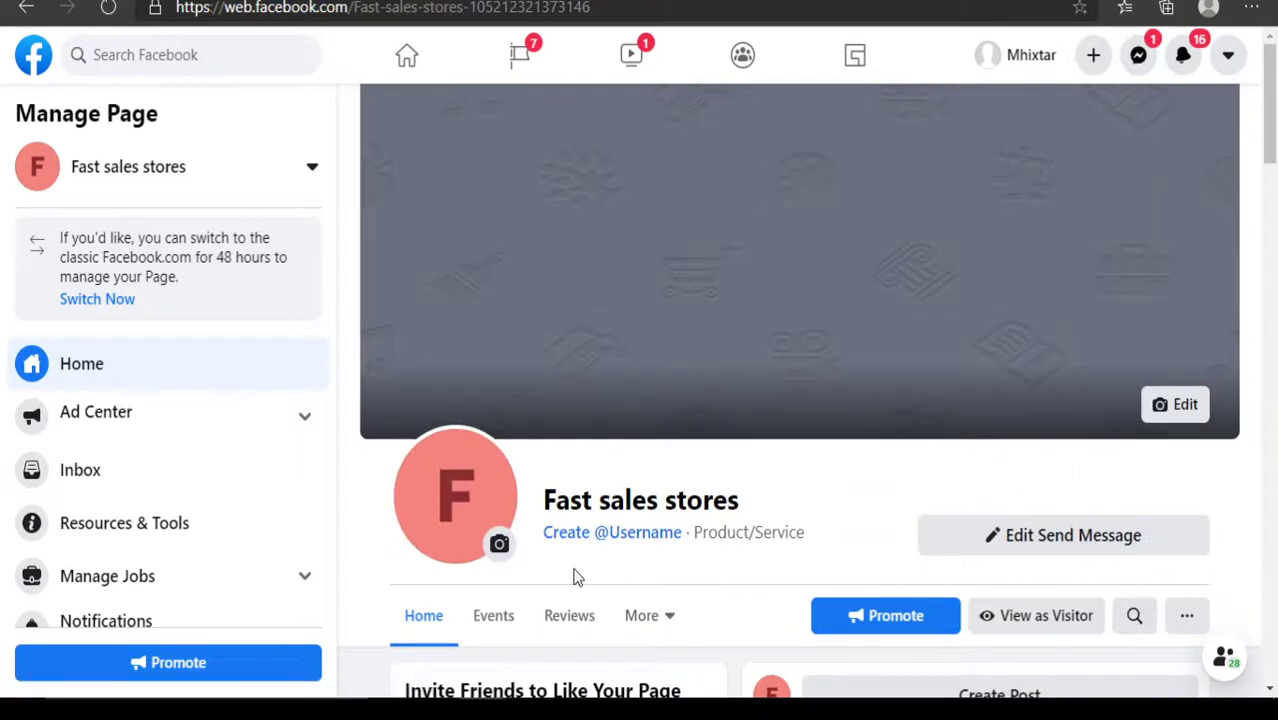
scroll(573, 575, down, 4)
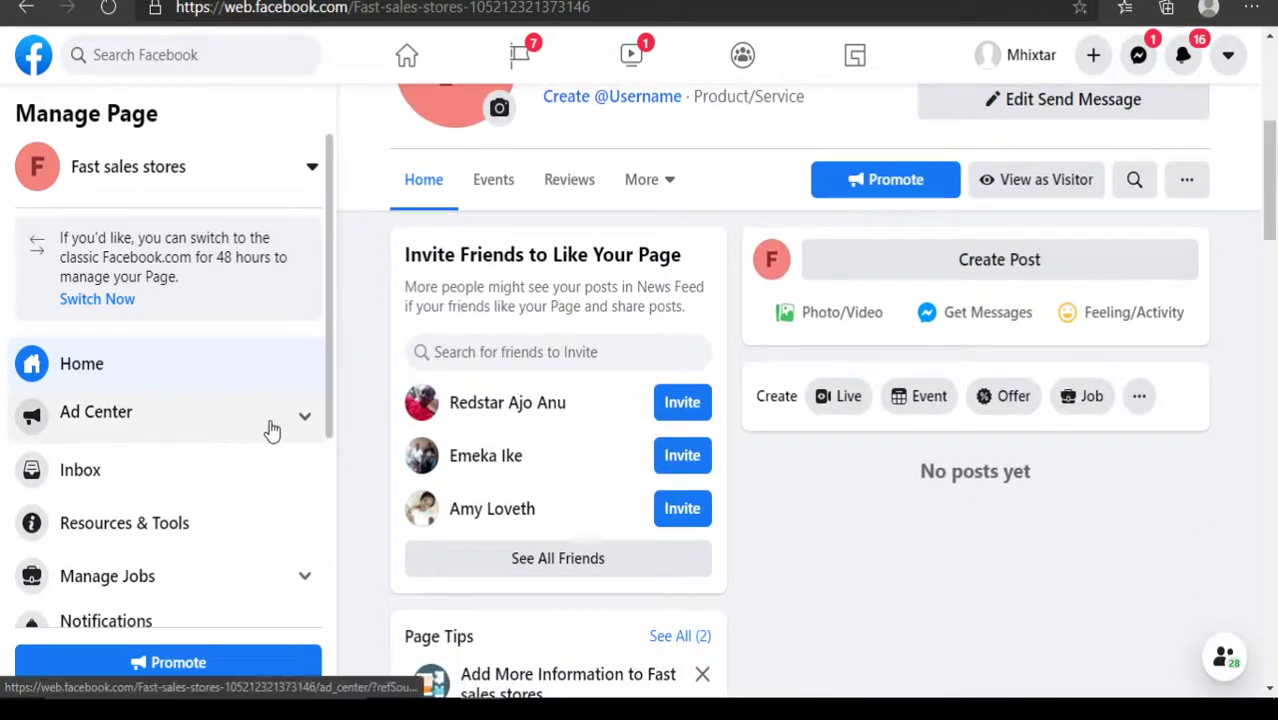
click(297, 424)
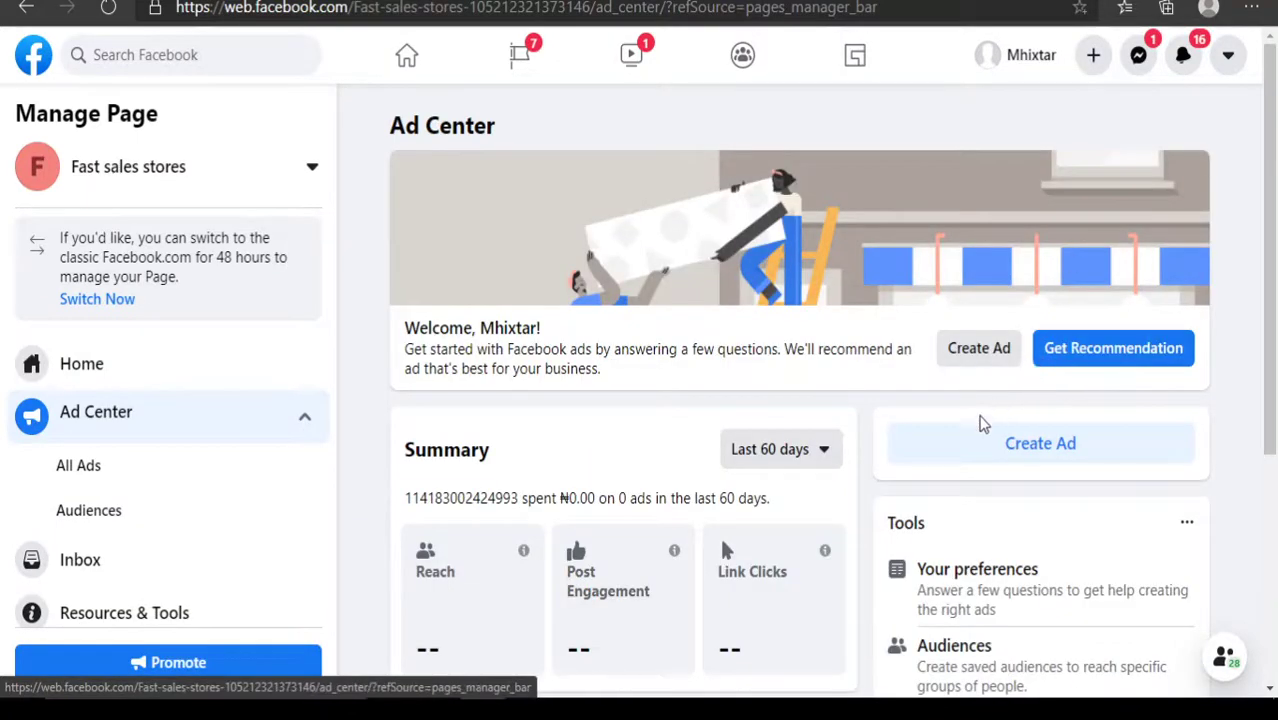
scroll(981, 422, down, 4)
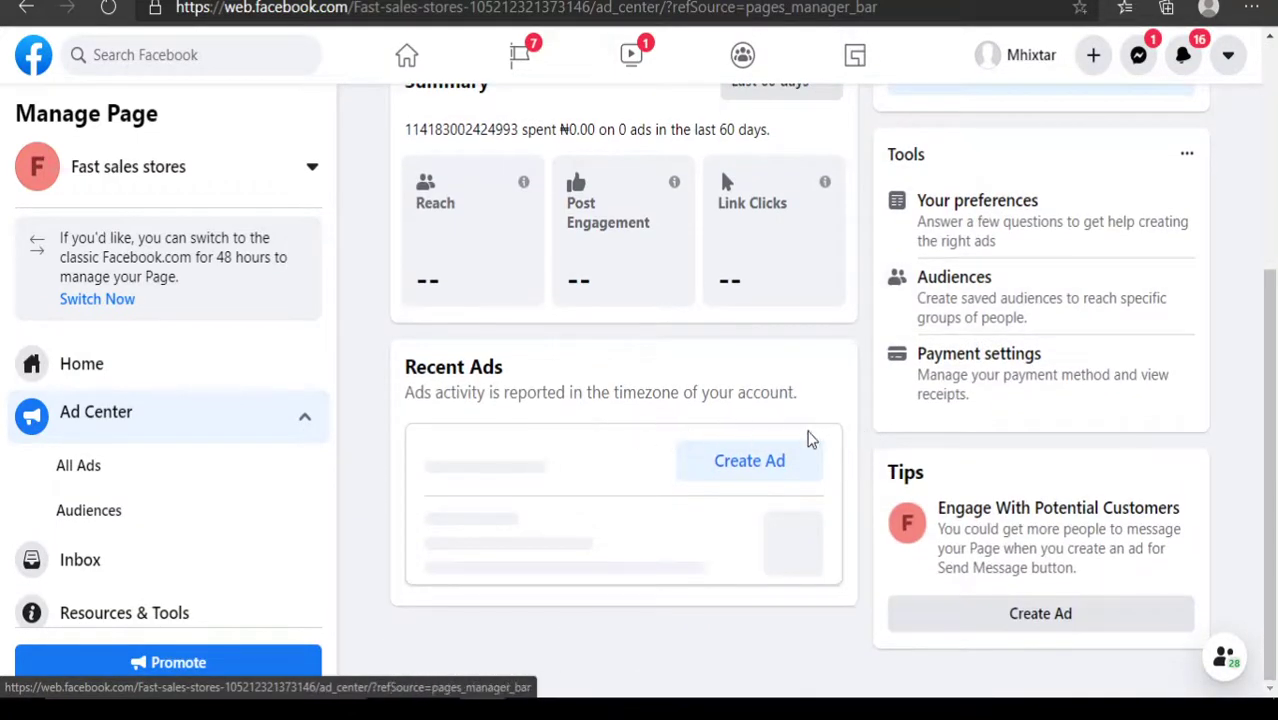
scroll(829, 437, up, 4)
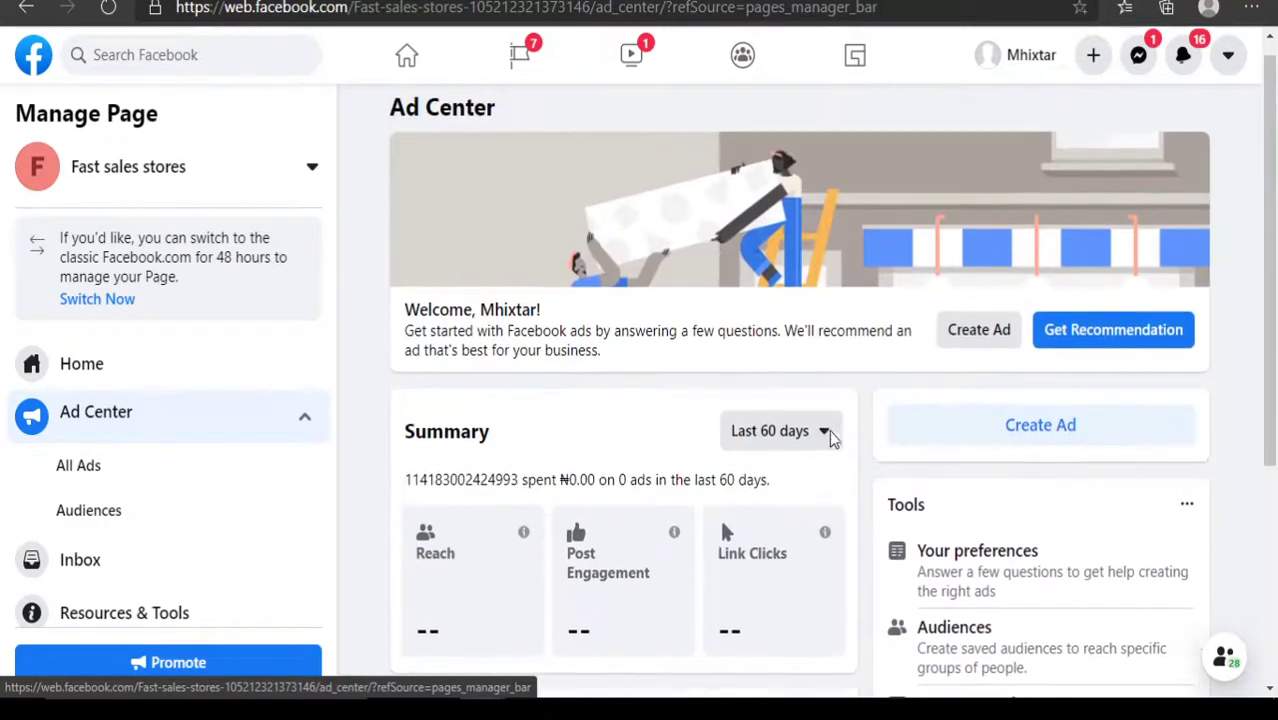
scroll(829, 437, down, 4)
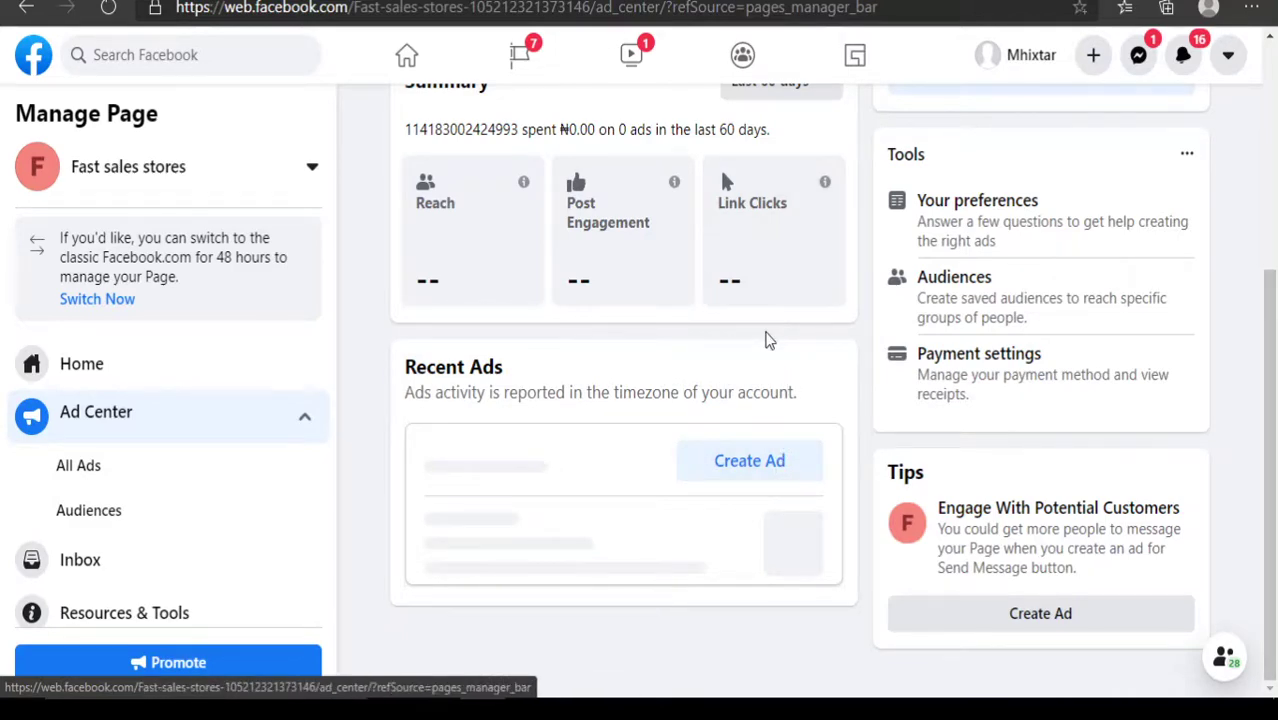
scroll(766, 340, up, 4)
scroll(769, 344, down, 4)
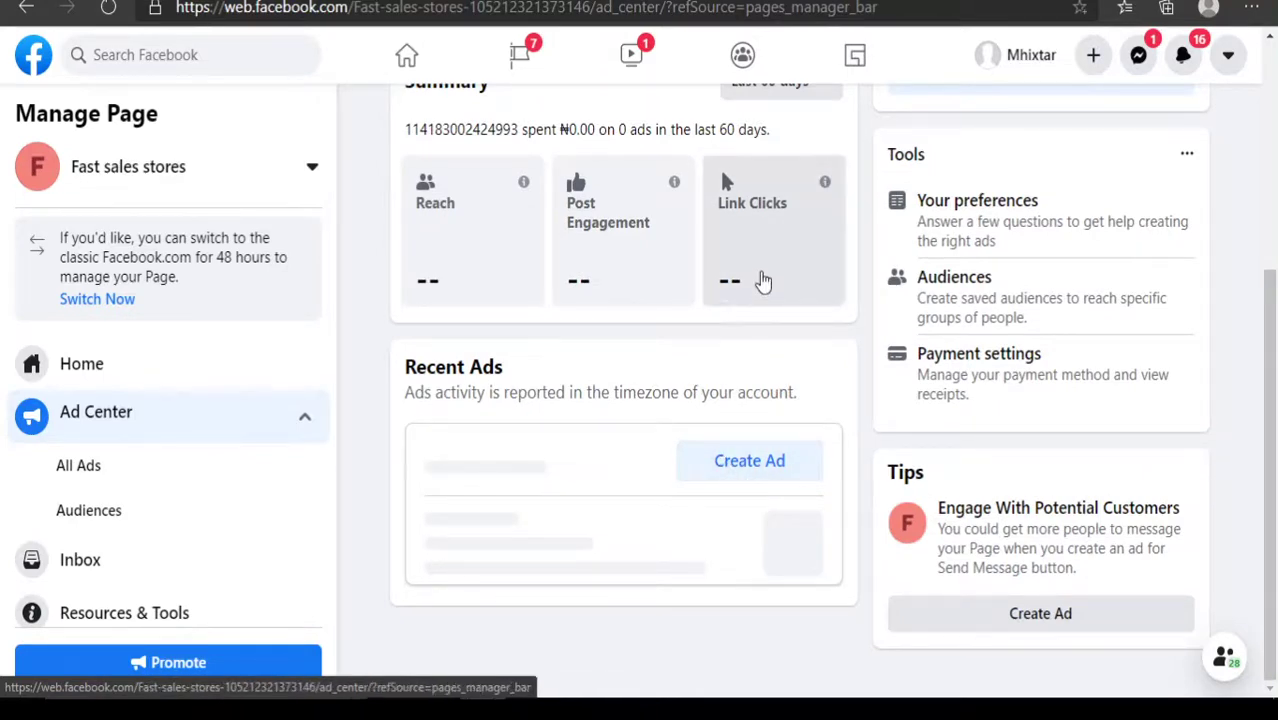
click(757, 462)
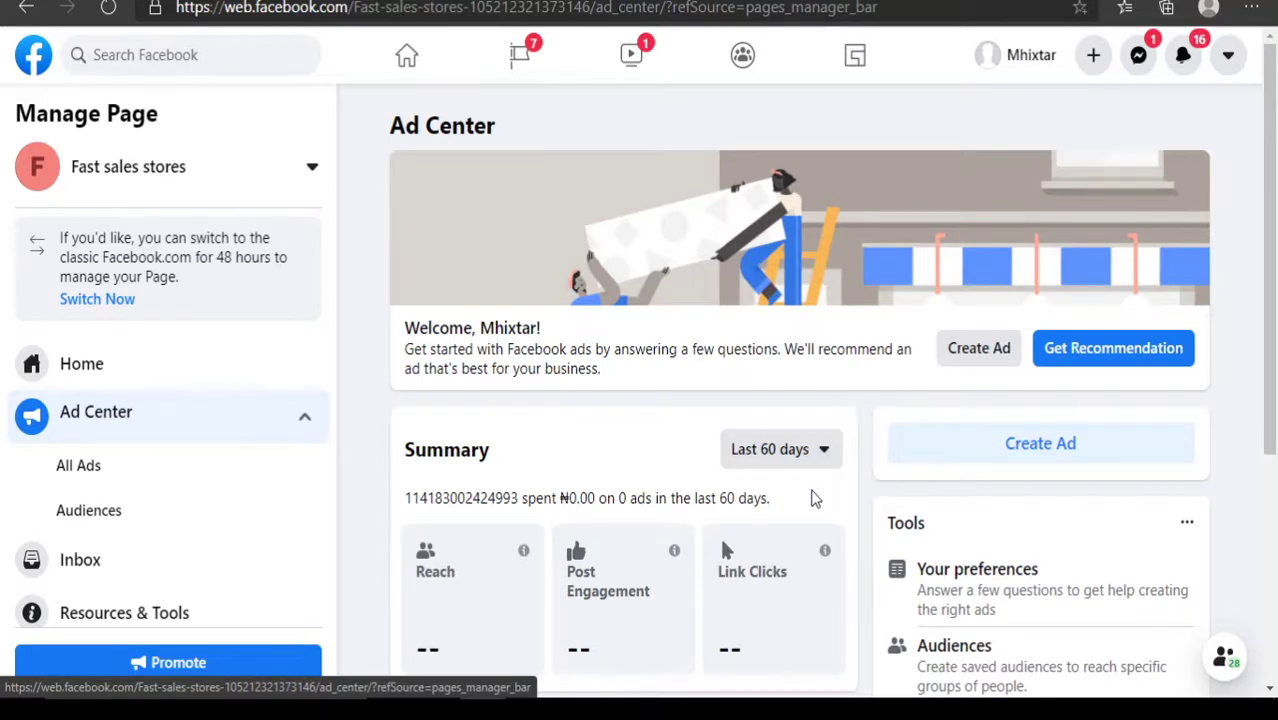
scroll(815, 498, down, 4)
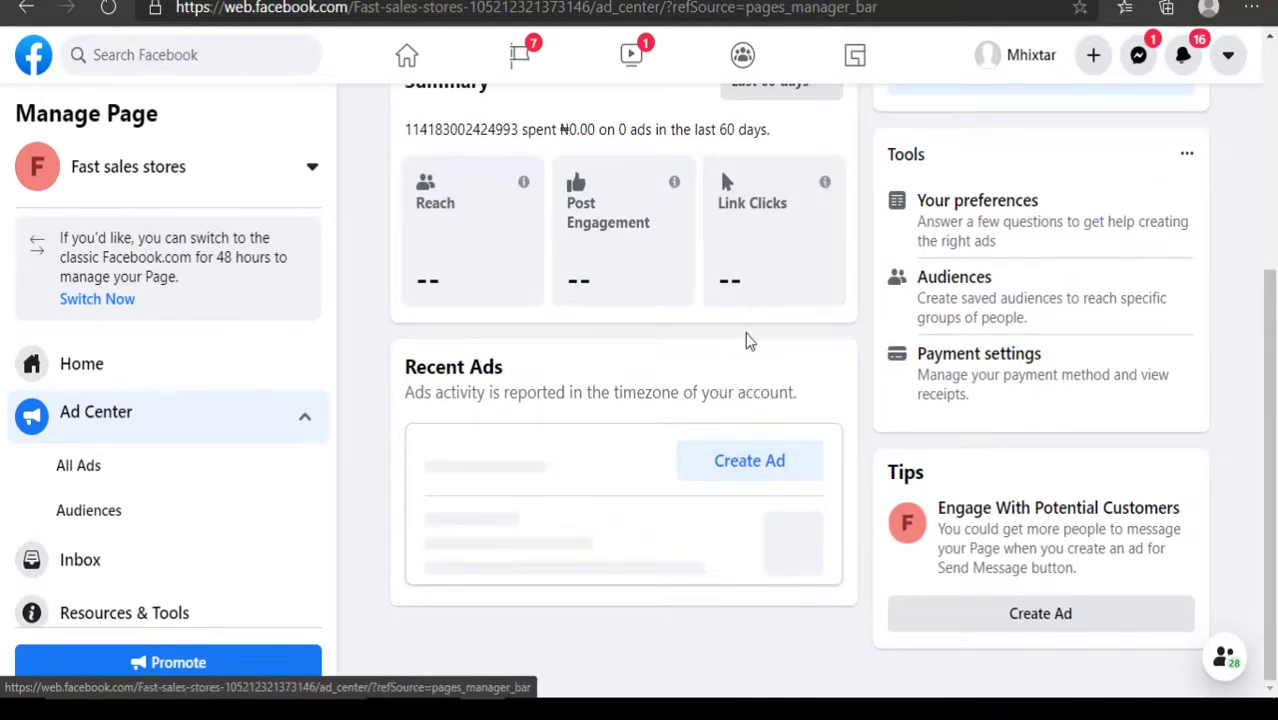
click(757, 466)
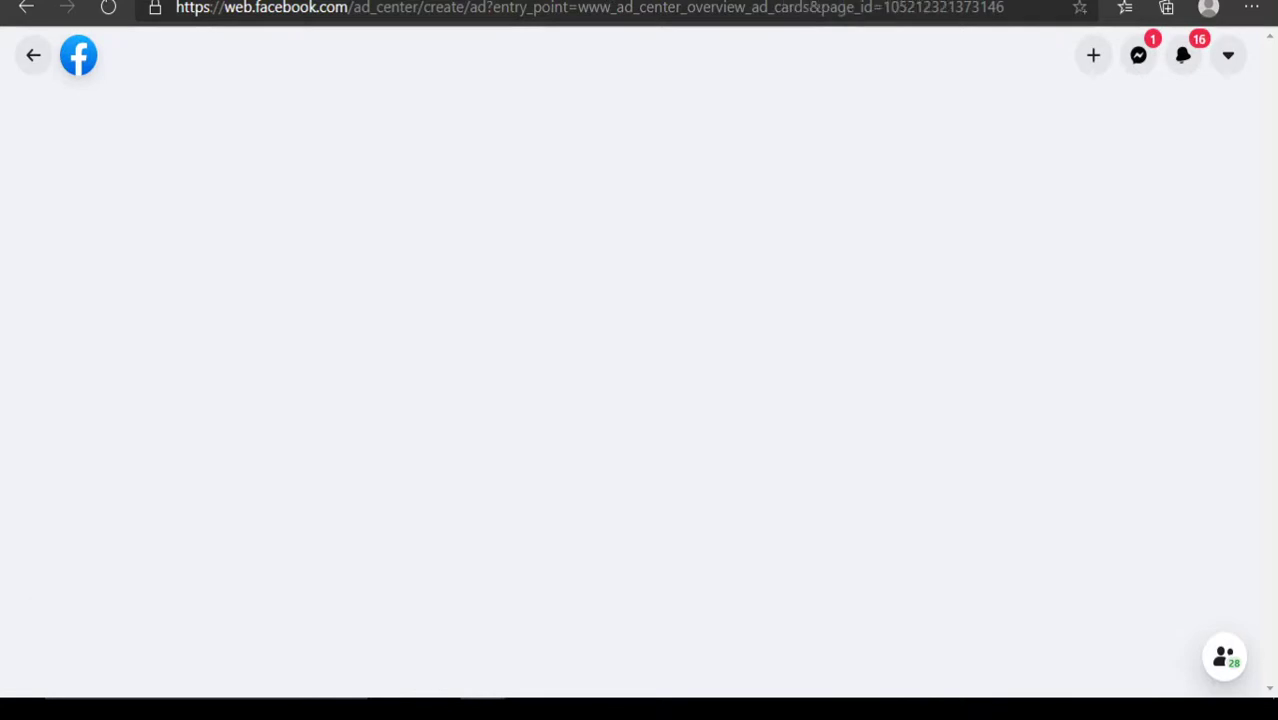
click(34, 56)
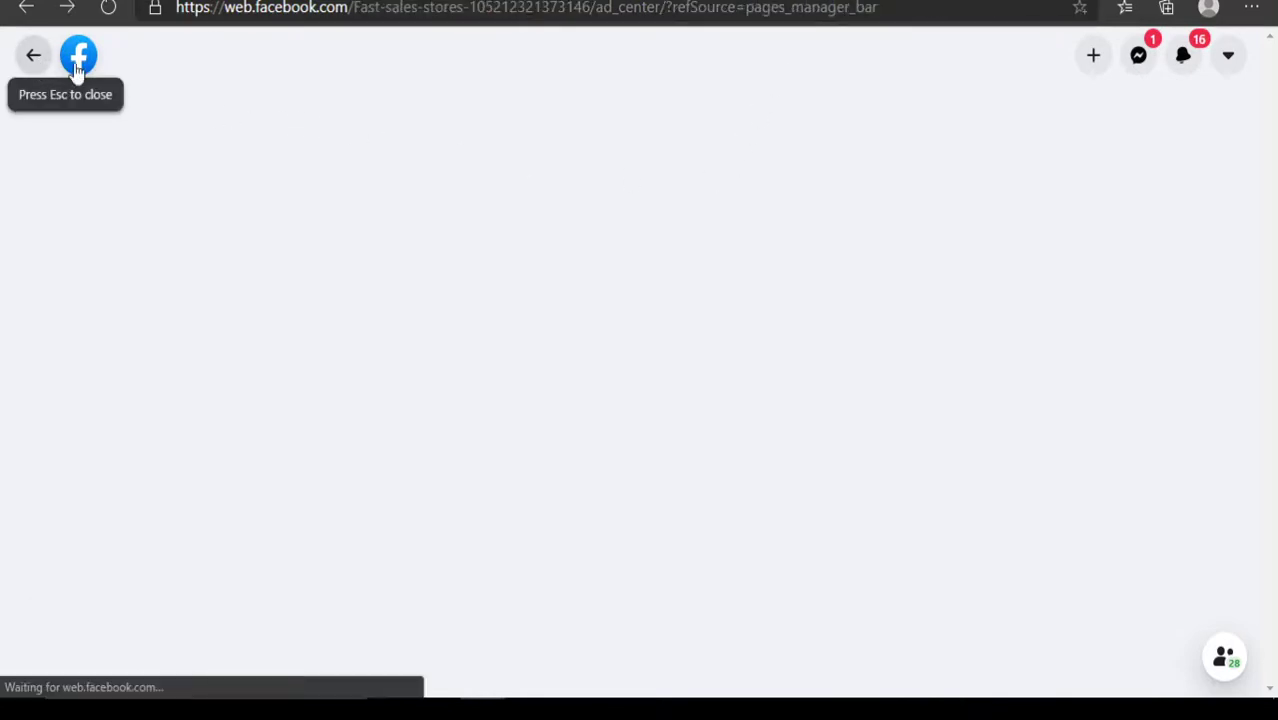
scroll(715, 428, up, 4)
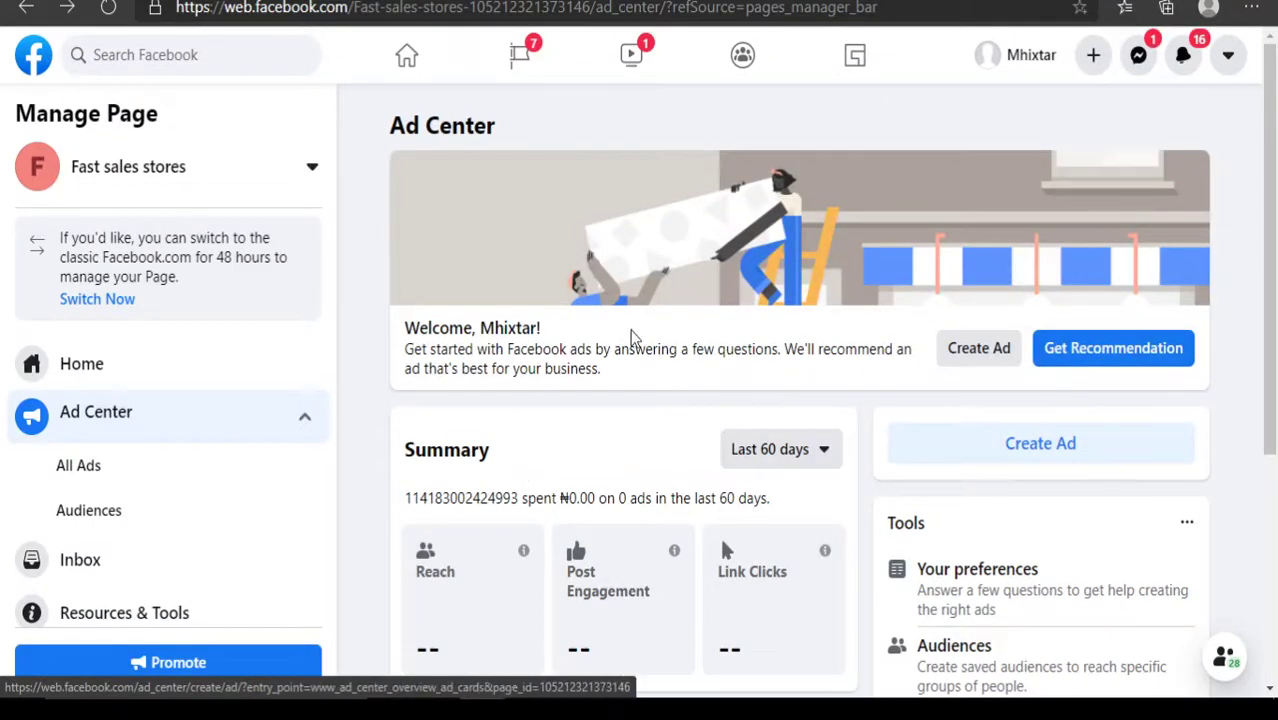
scroll(676, 422, down, 4)
scroll(676, 425, up, 4)
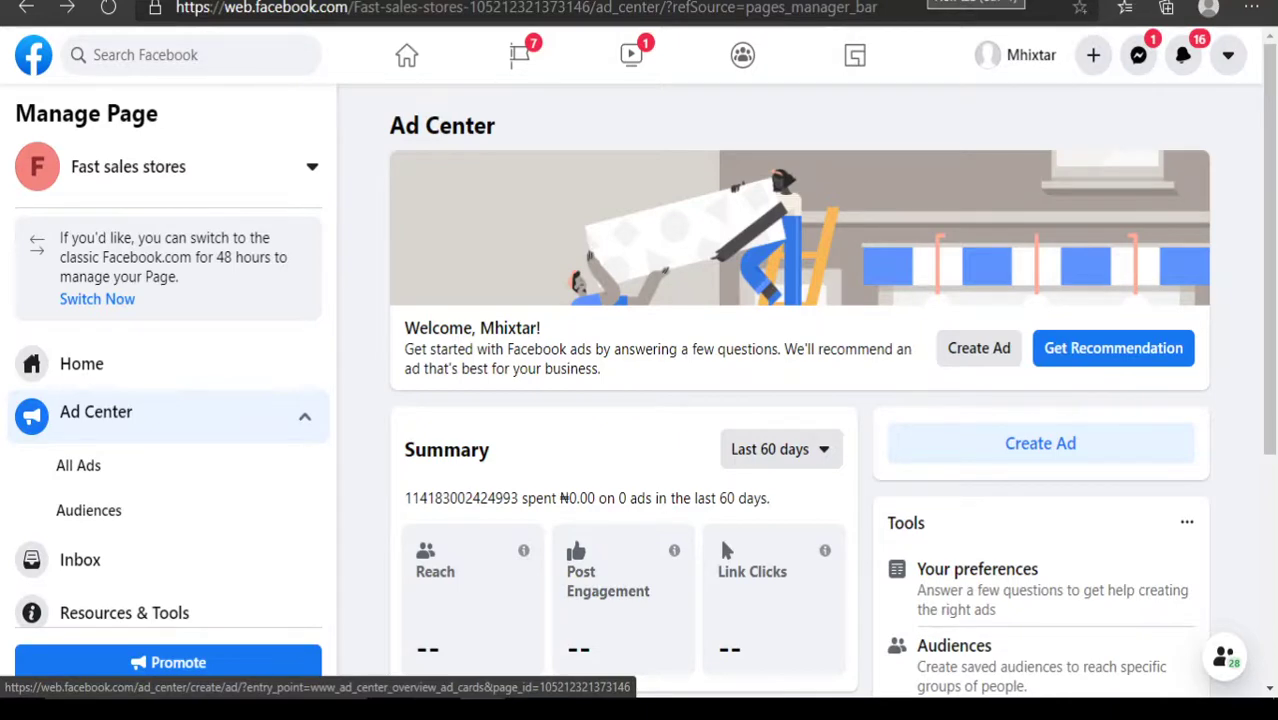
Step: In a new tab, load the business.com/facebook address
key(ctrl+t)
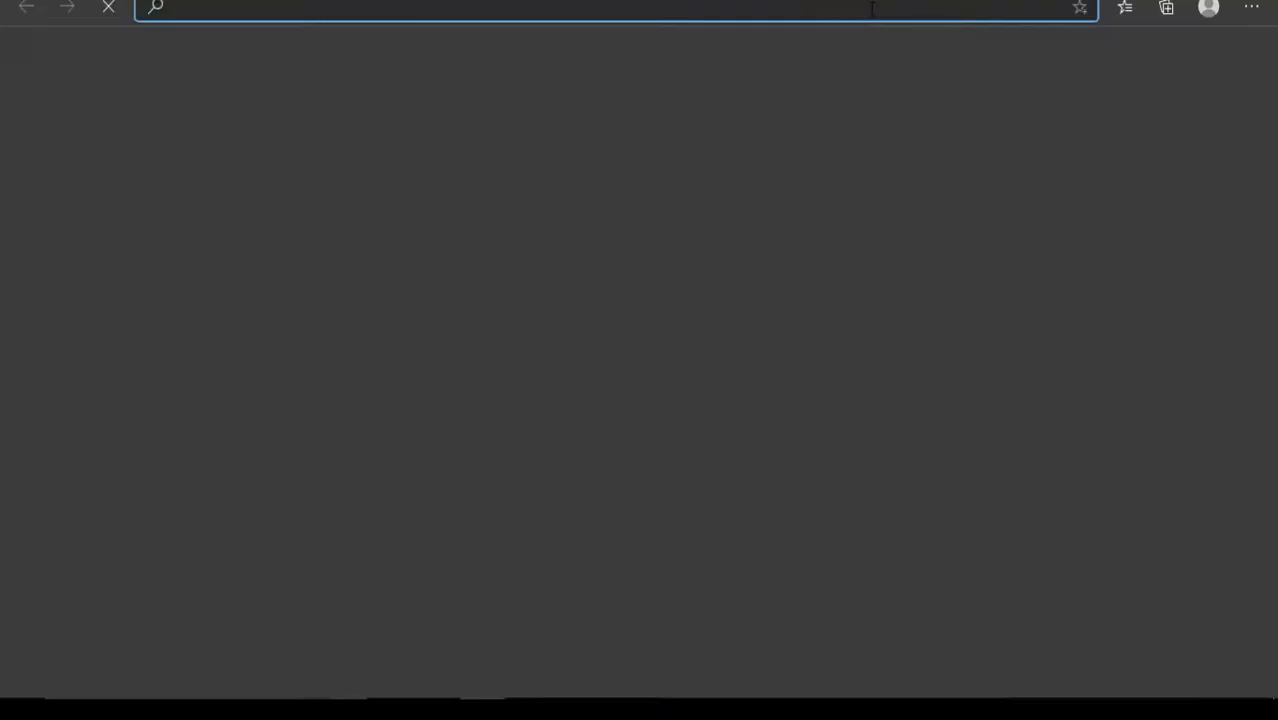
text(fac)
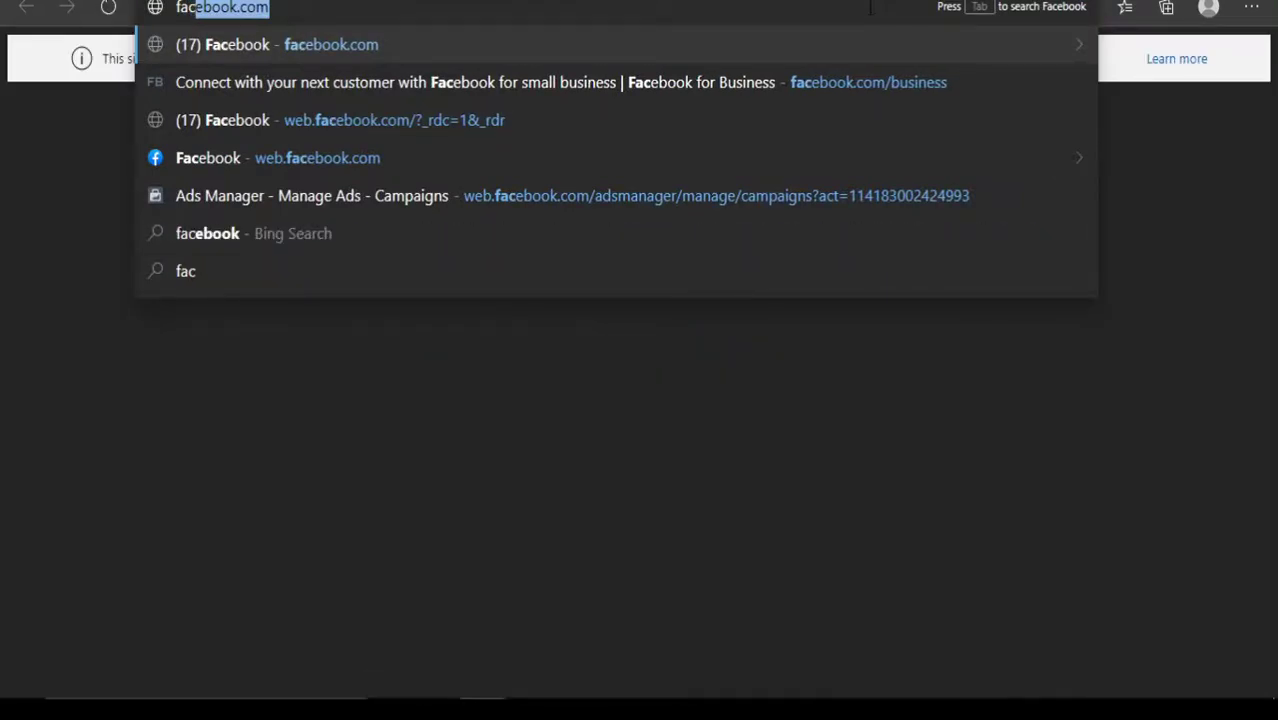
text(e)
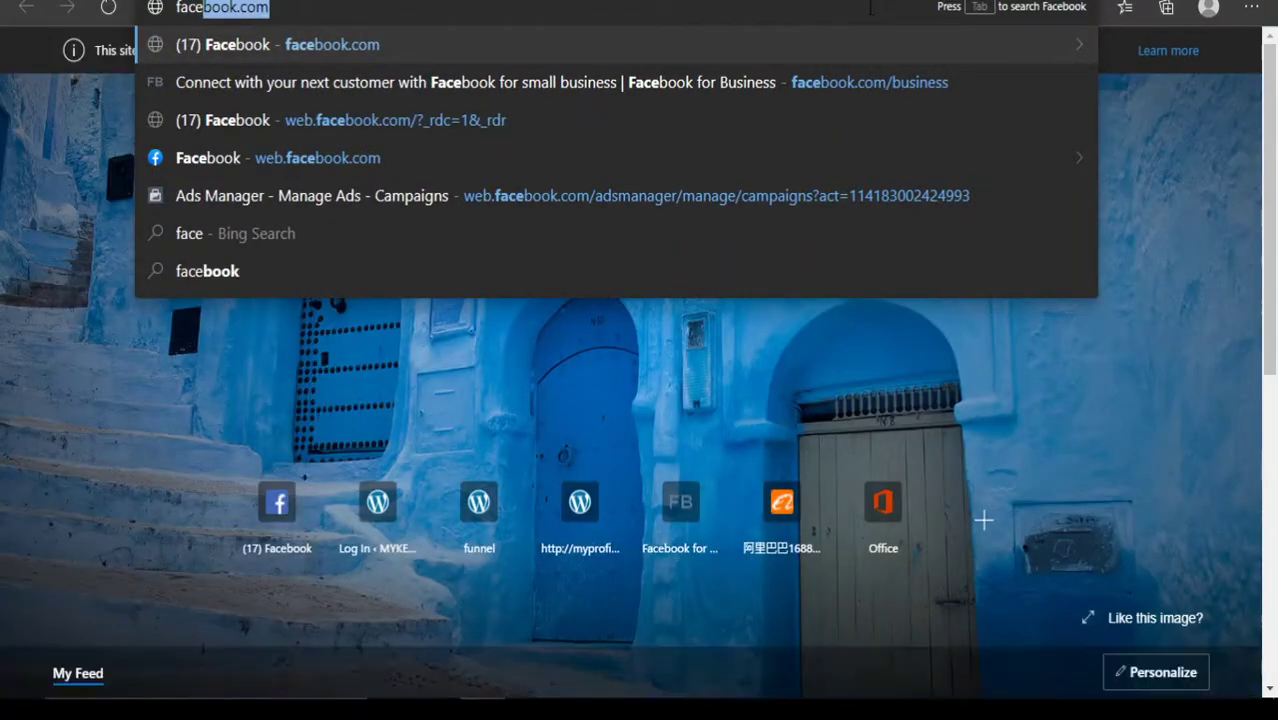
text(bo)
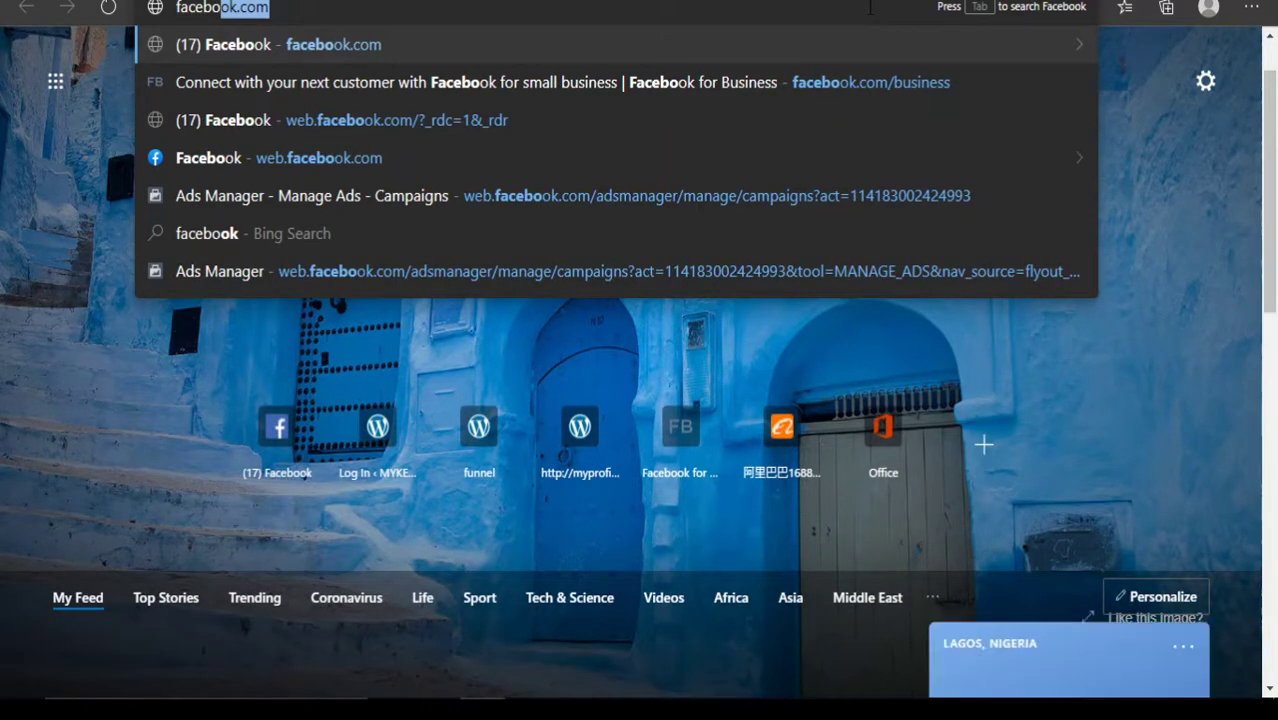
text(ok.om/)
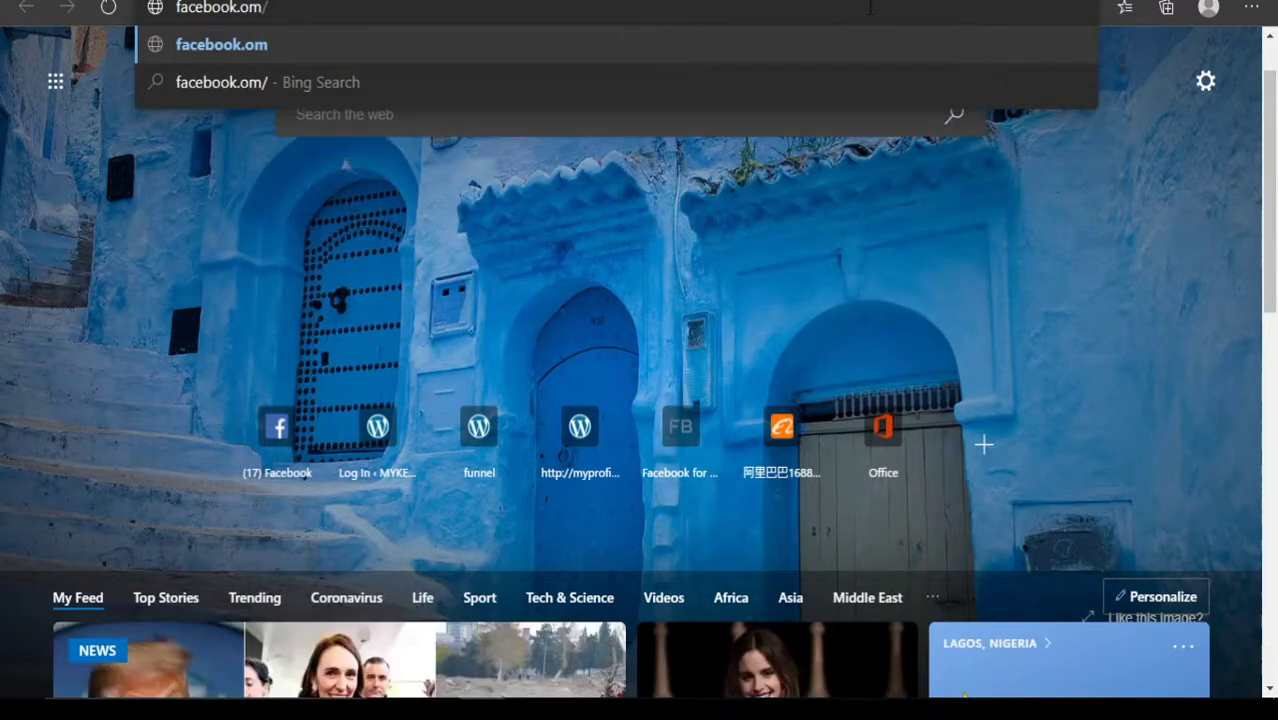
key(BackSpace)
key(BackSpace)
key(BackSpace)
text(com)
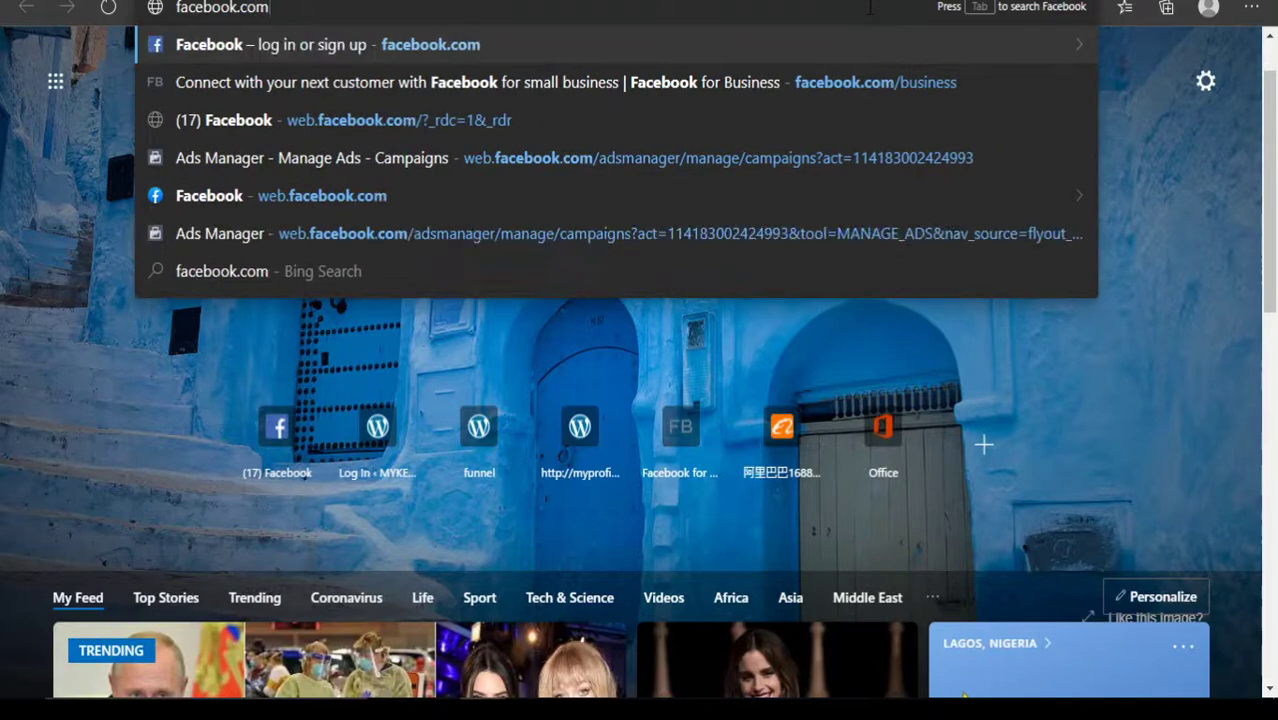
text(/)
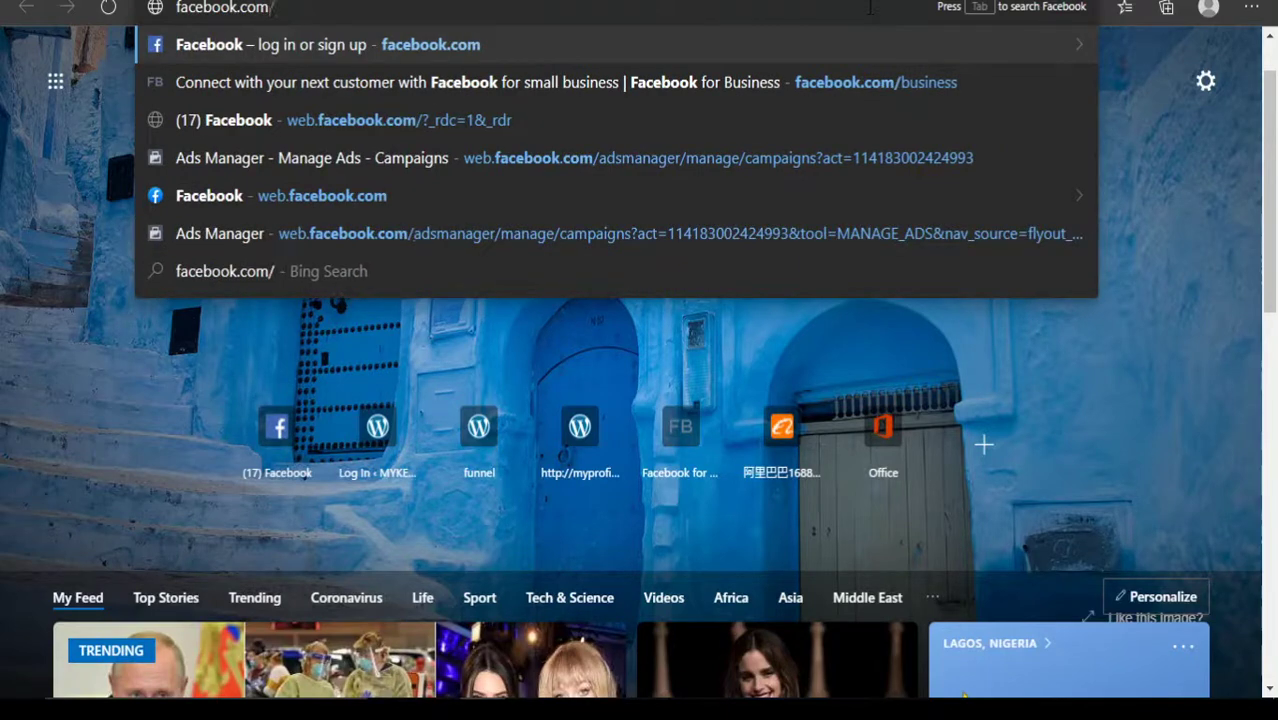
text(b)
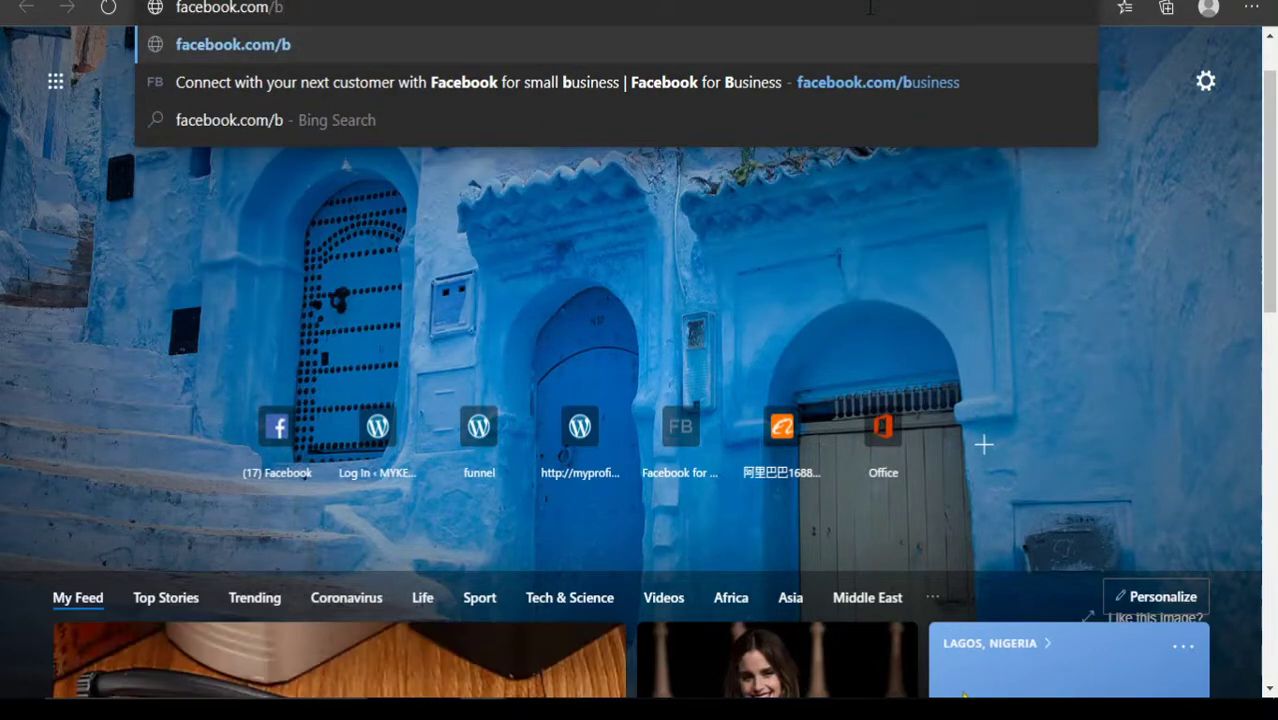
key(BackSpace)
key(BackSpace)
key(BackSpace)
key(BackSpace)
key(BackSpace)
key(BackSpace)
key(BackSpace)
key(BackSpace)
key(BackSpace)
key(BackSpace)
key(BackSpace)
key(BackSpace)
key(BackSpace)
key(BackSpace)
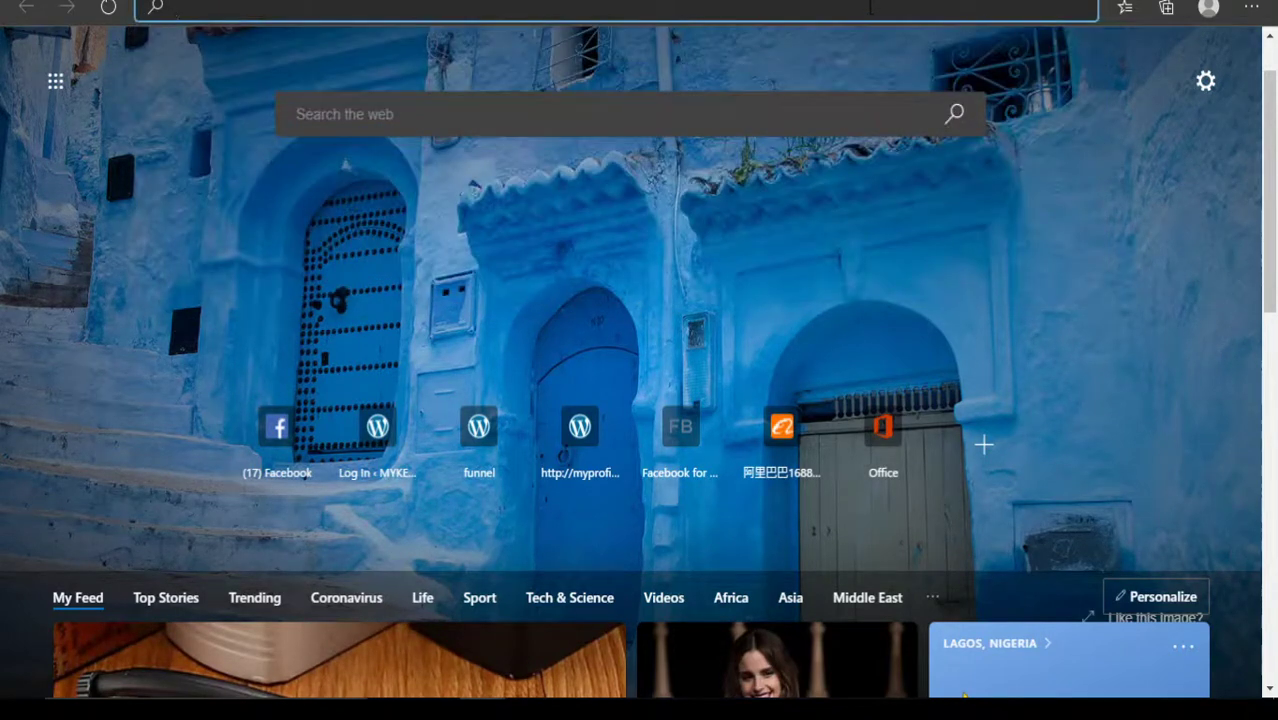
text(busi)
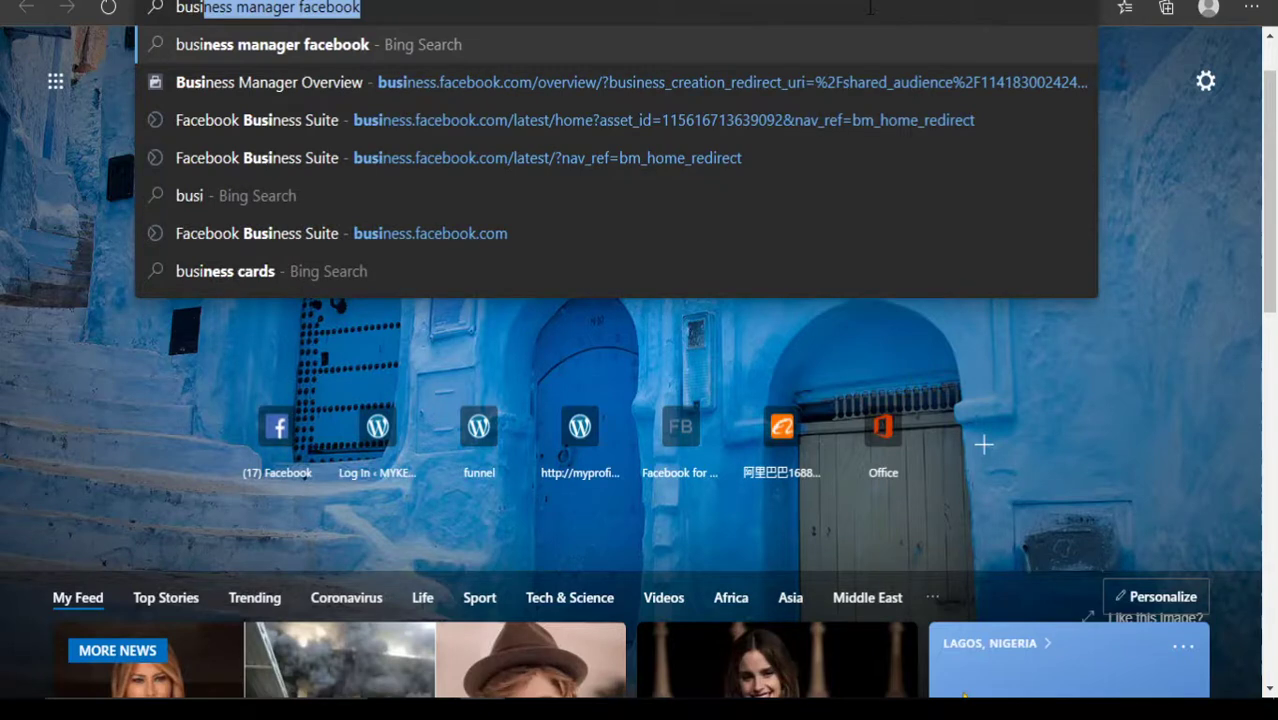
text(nes)
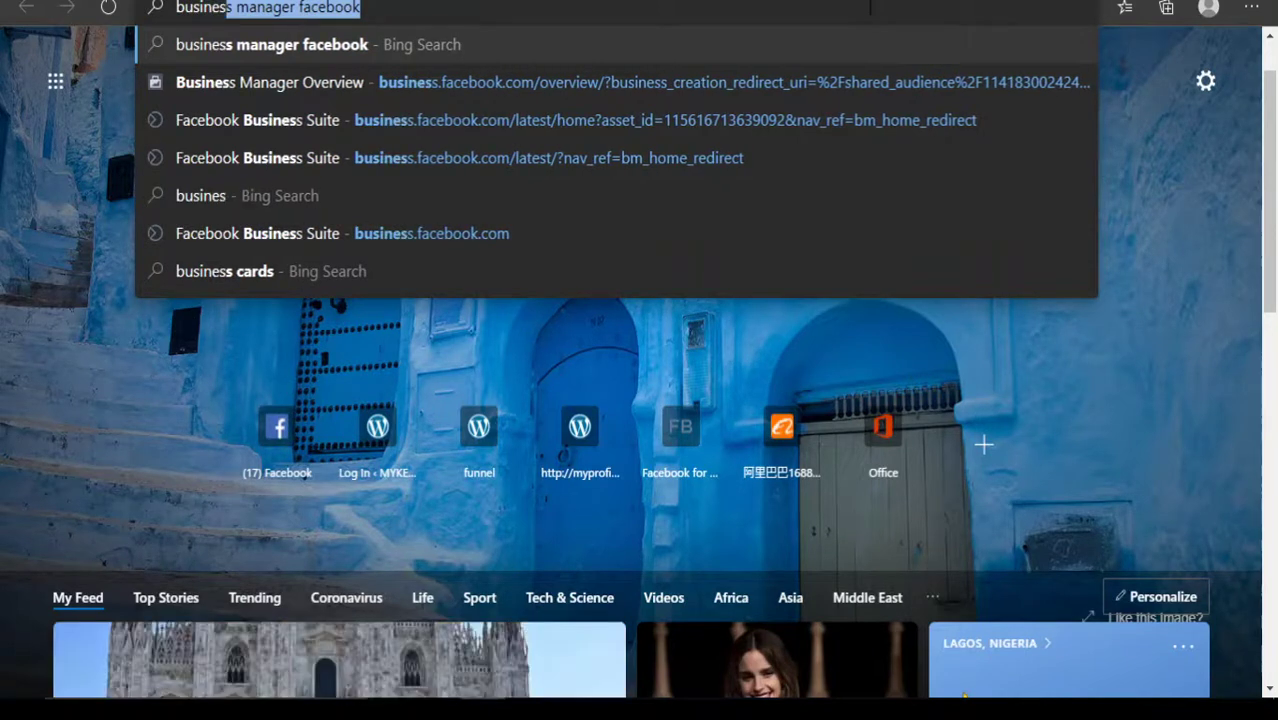
text(.com/f)
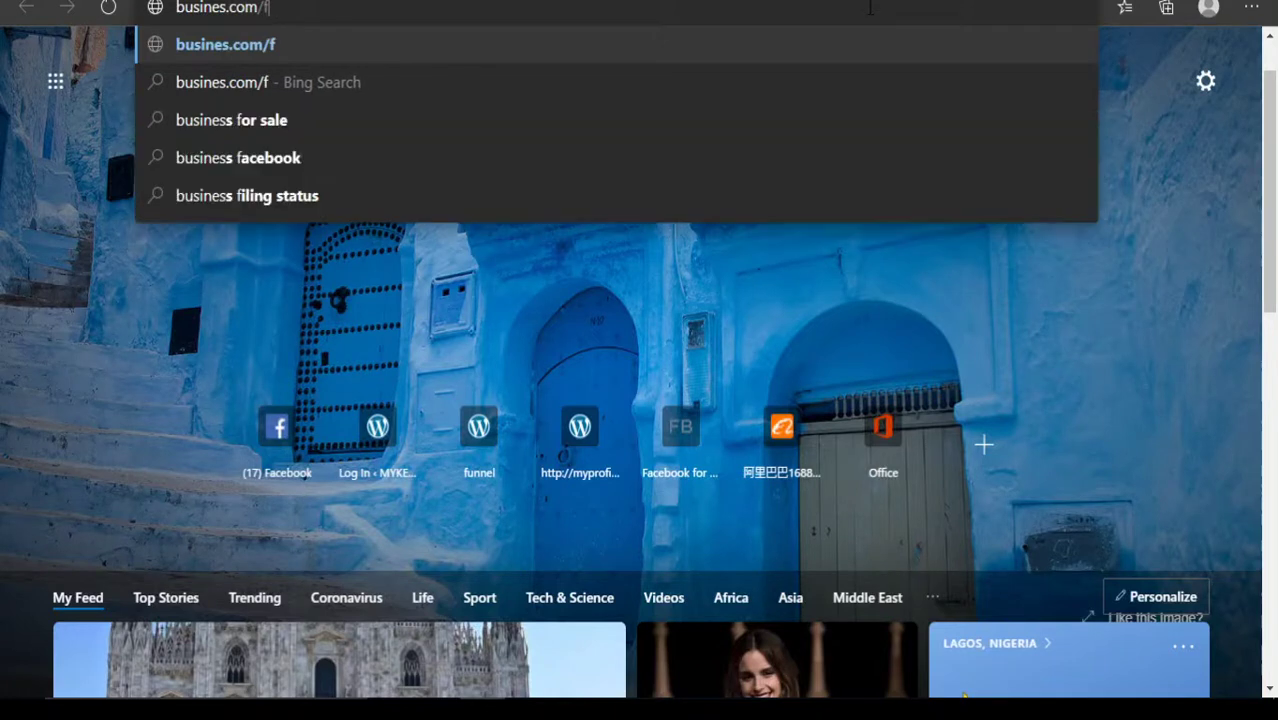
text(ac)
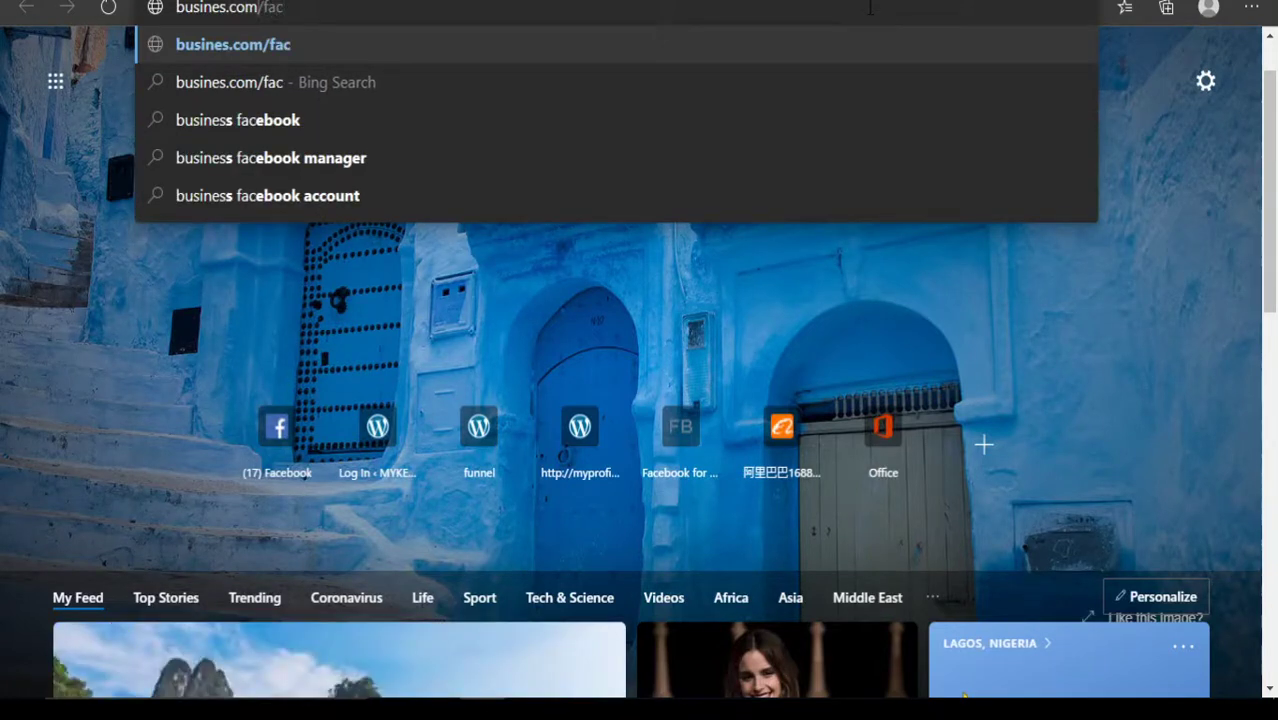
text(s)
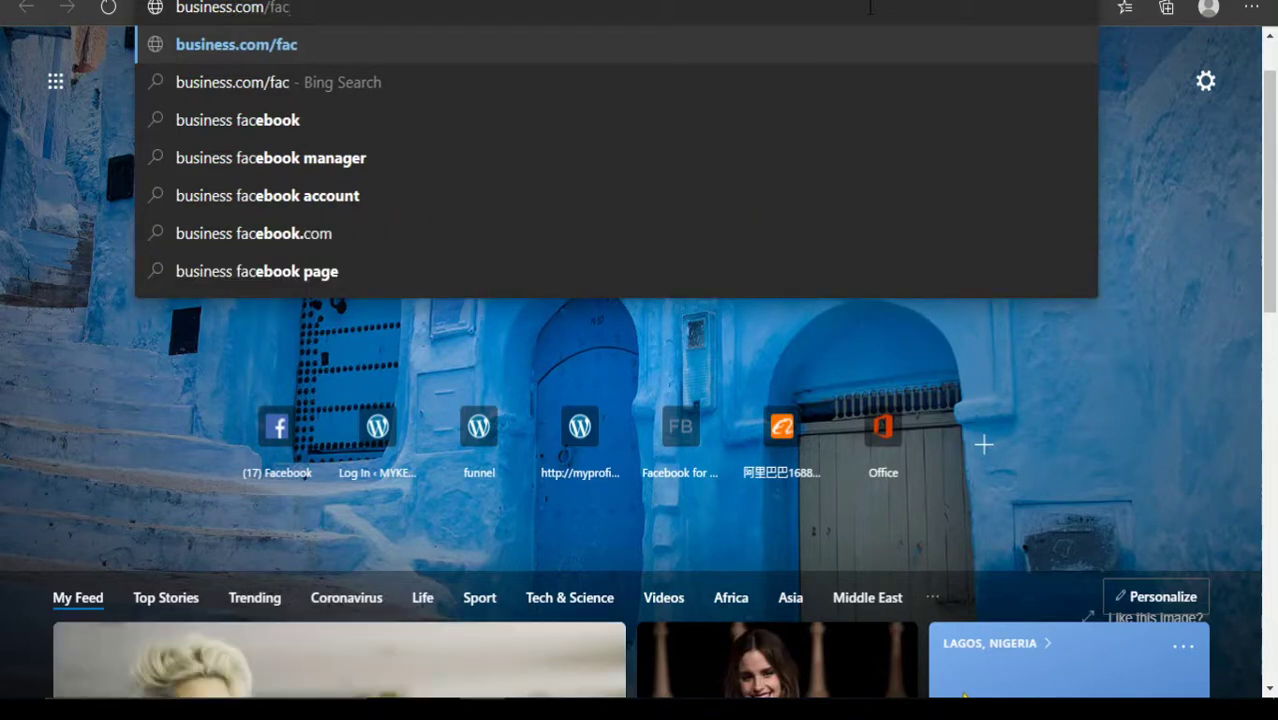
text(ebook)
key(Return)
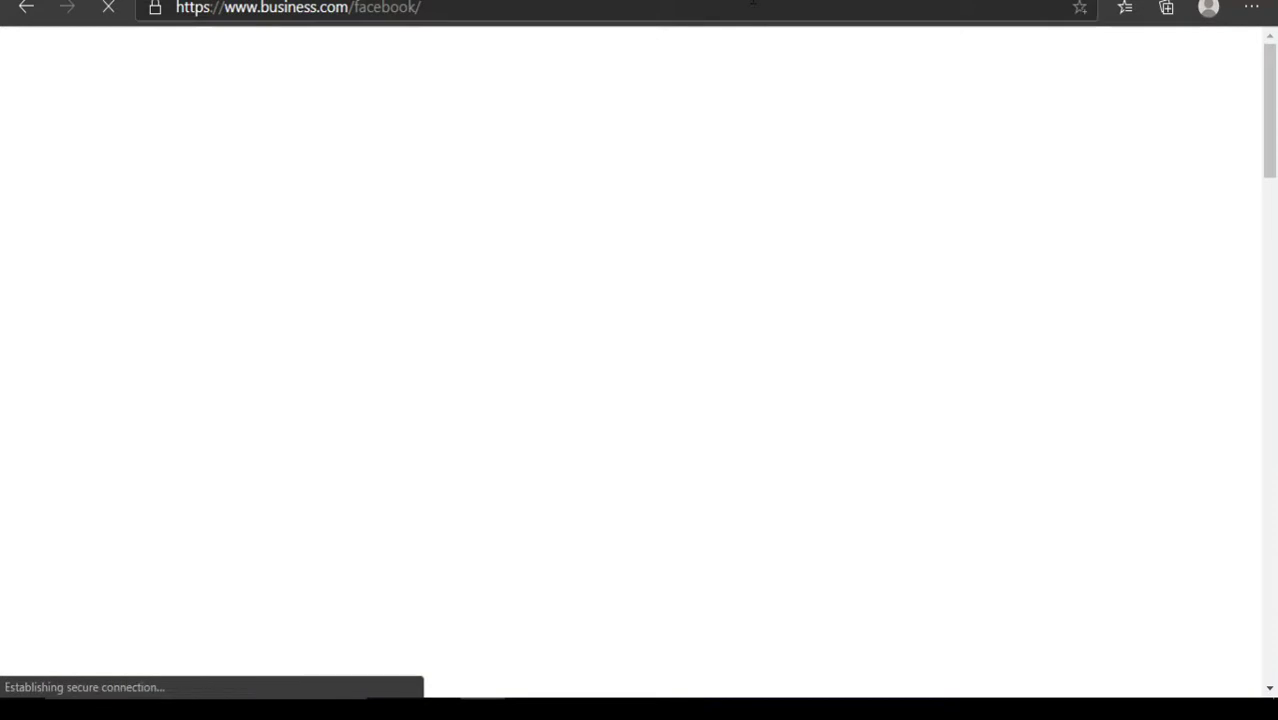
Step: Navigate to facebook.com/business and dismiss the notification permission prompt
click(753, 5)
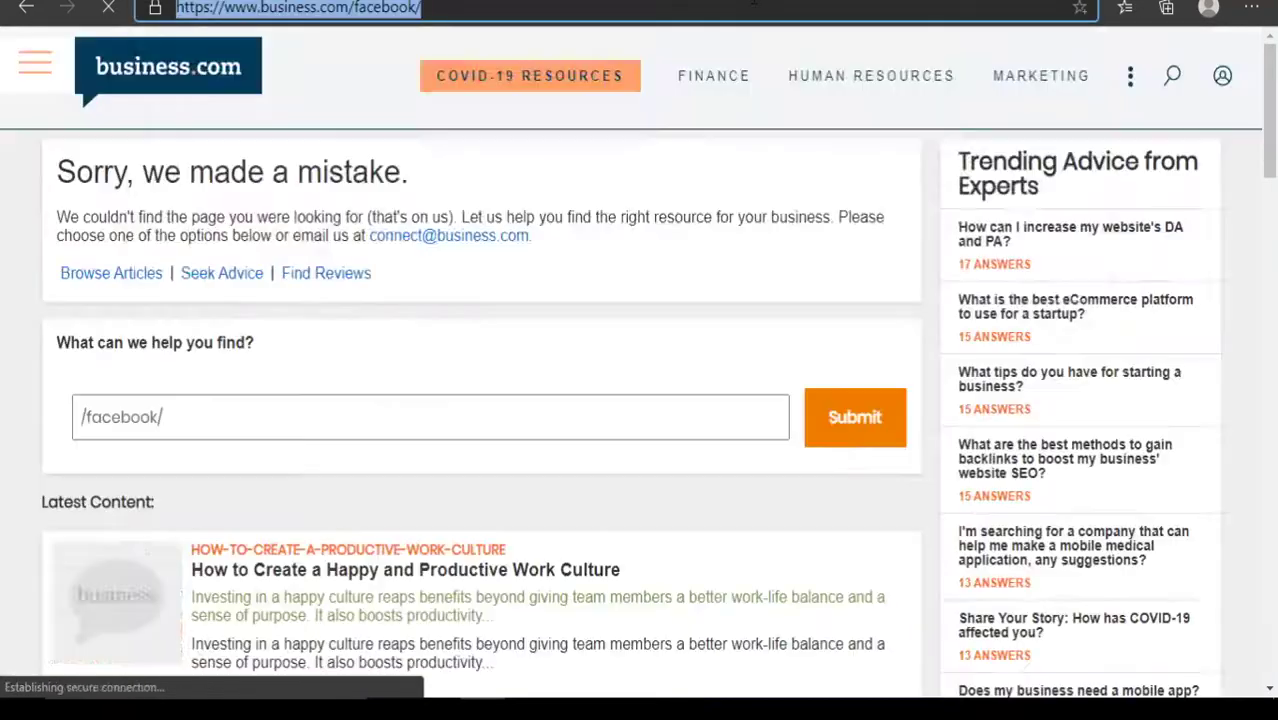
text(fa)
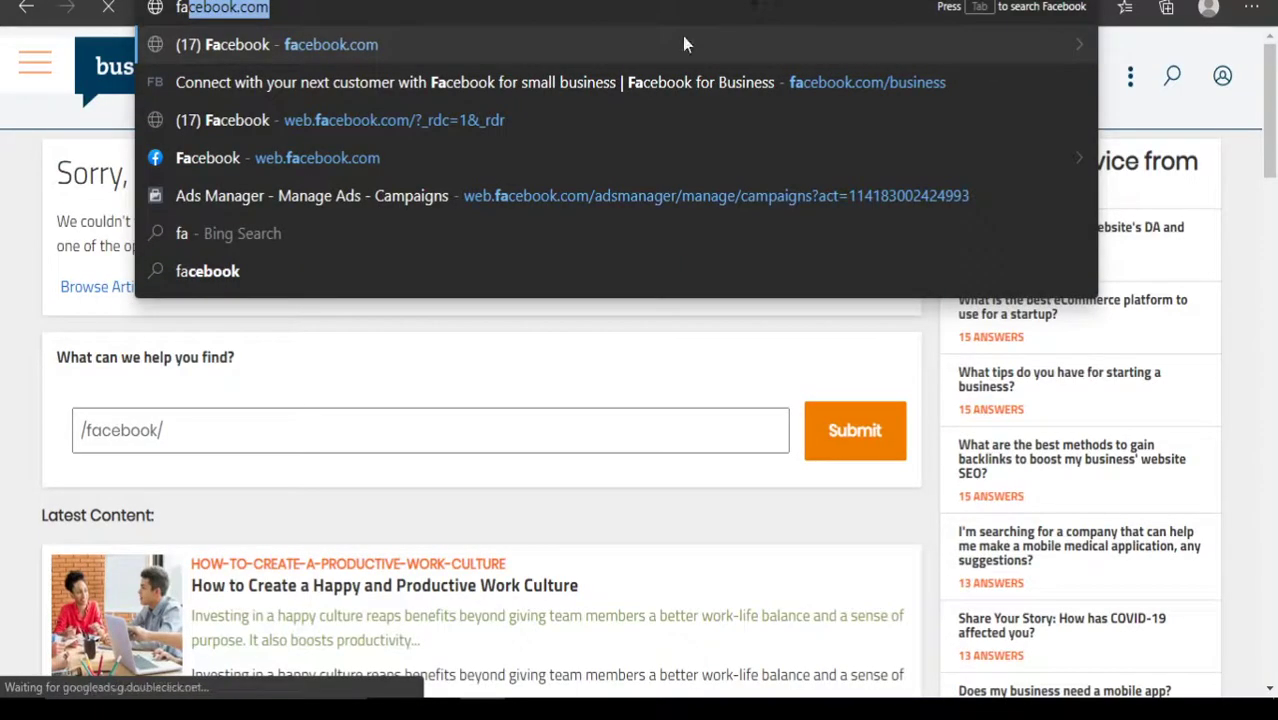
key(Right)
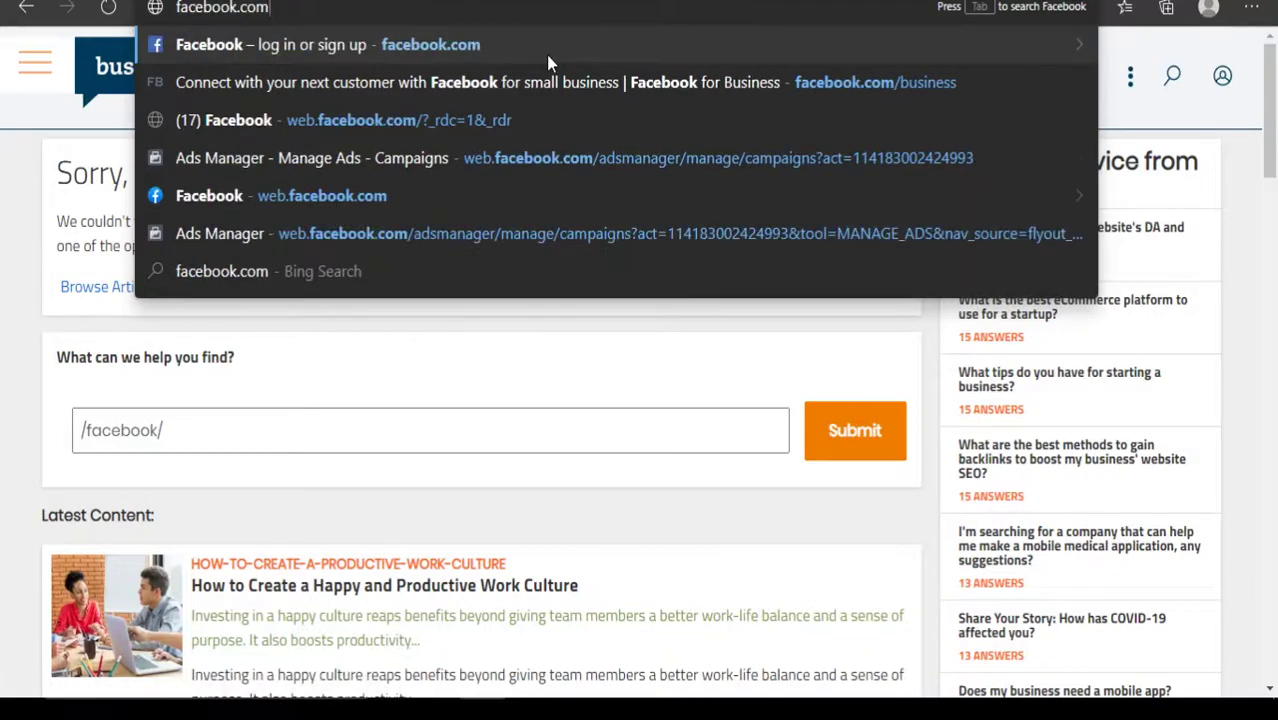
text(/bus)
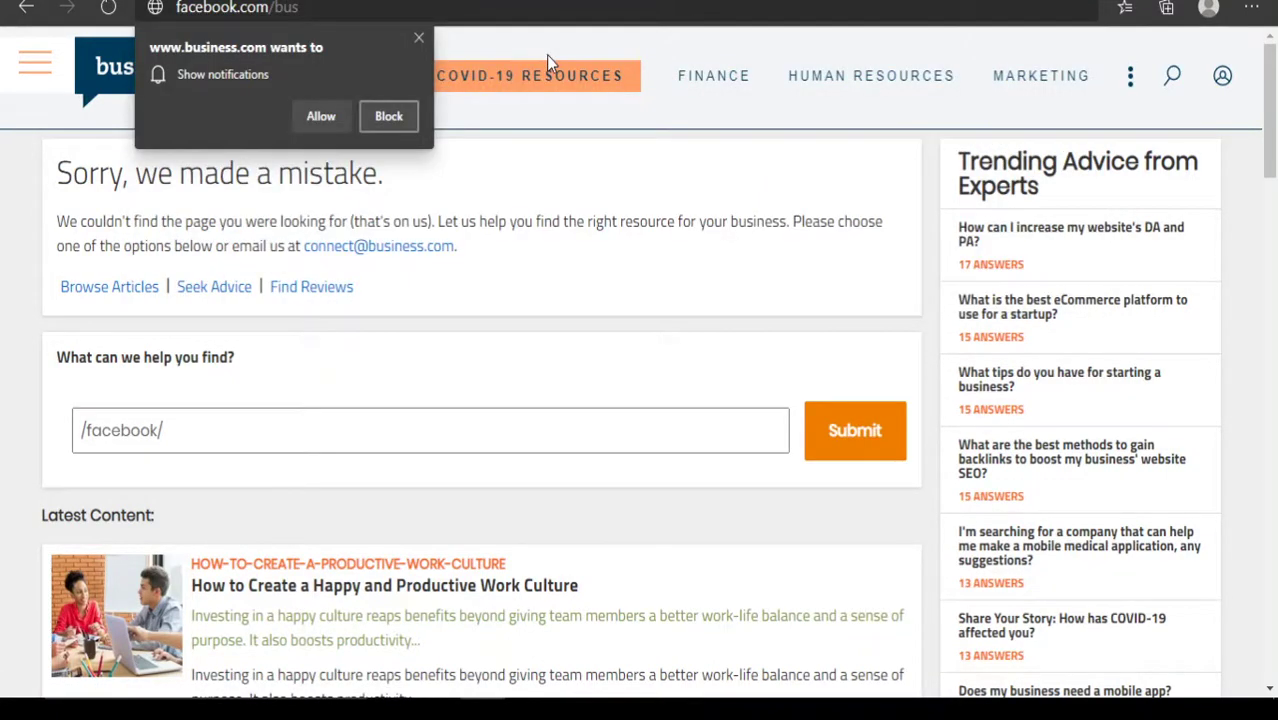
drag(274, 7, 374, 5)
click(374, 5)
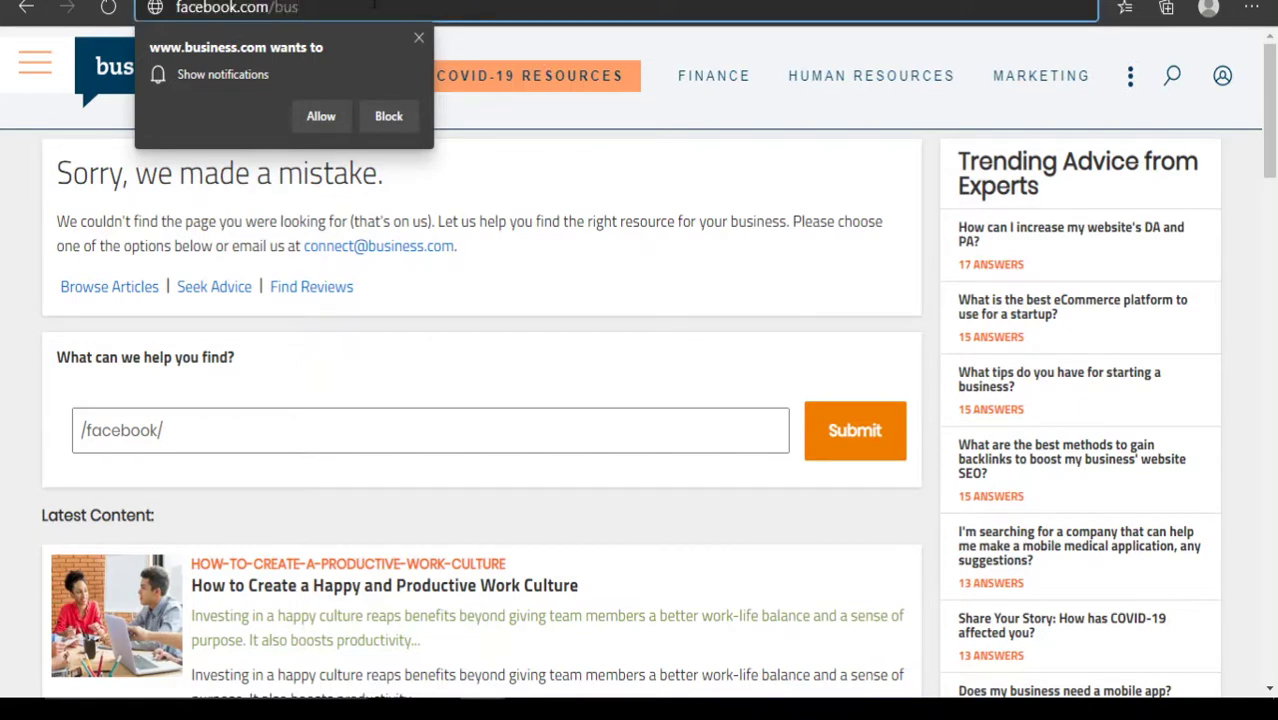
text(iness)
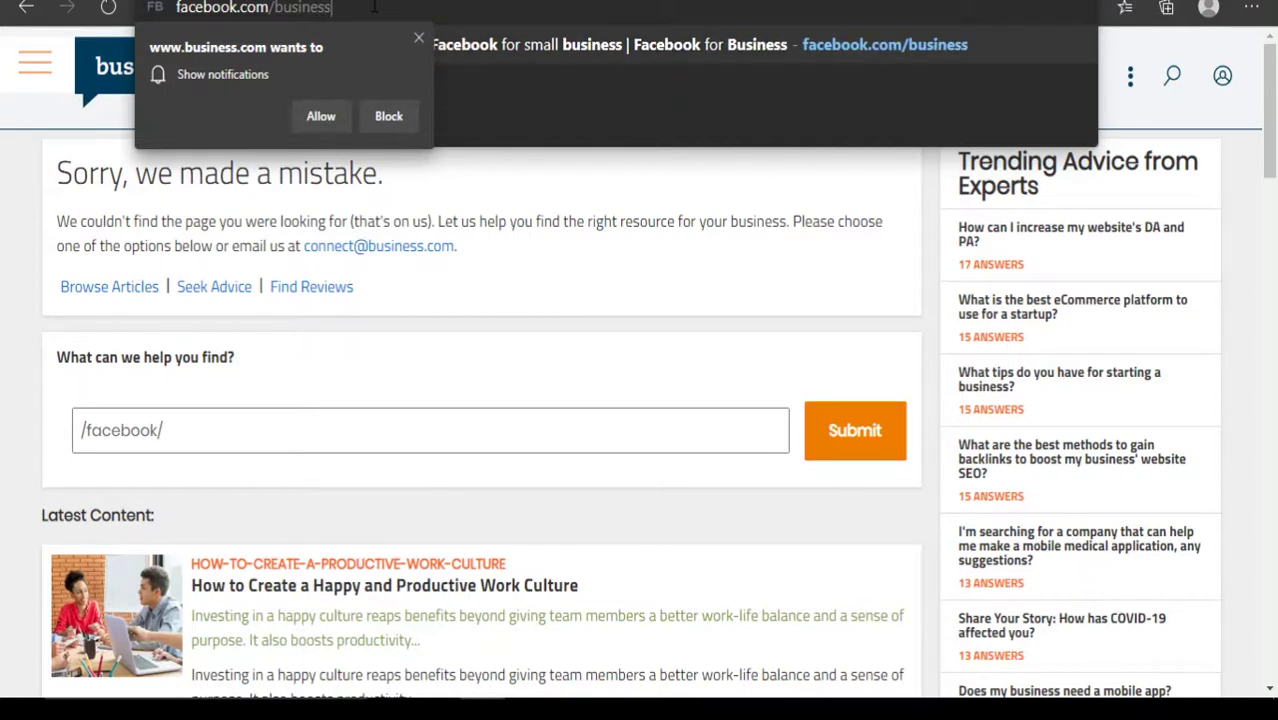
key(Return)
click(419, 38)
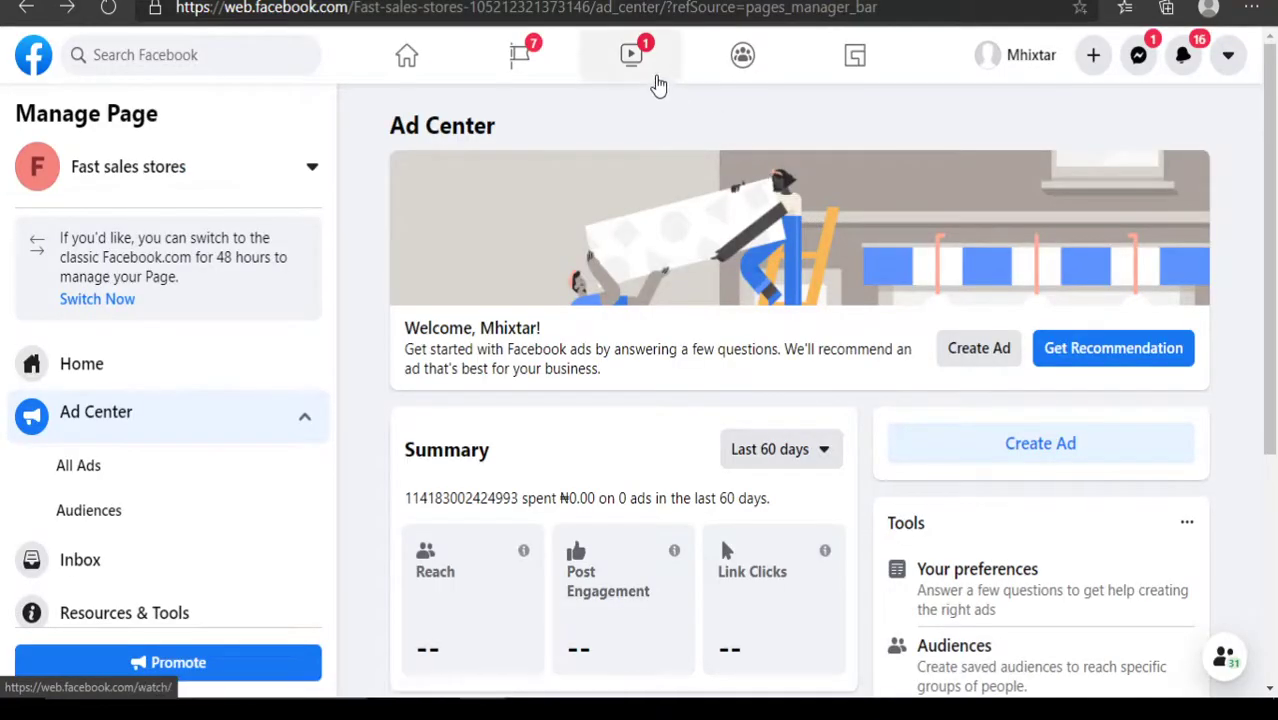
Step: Scroll the Ad Center down to Recent Ads and back up
scroll(790, 377, down, 4)
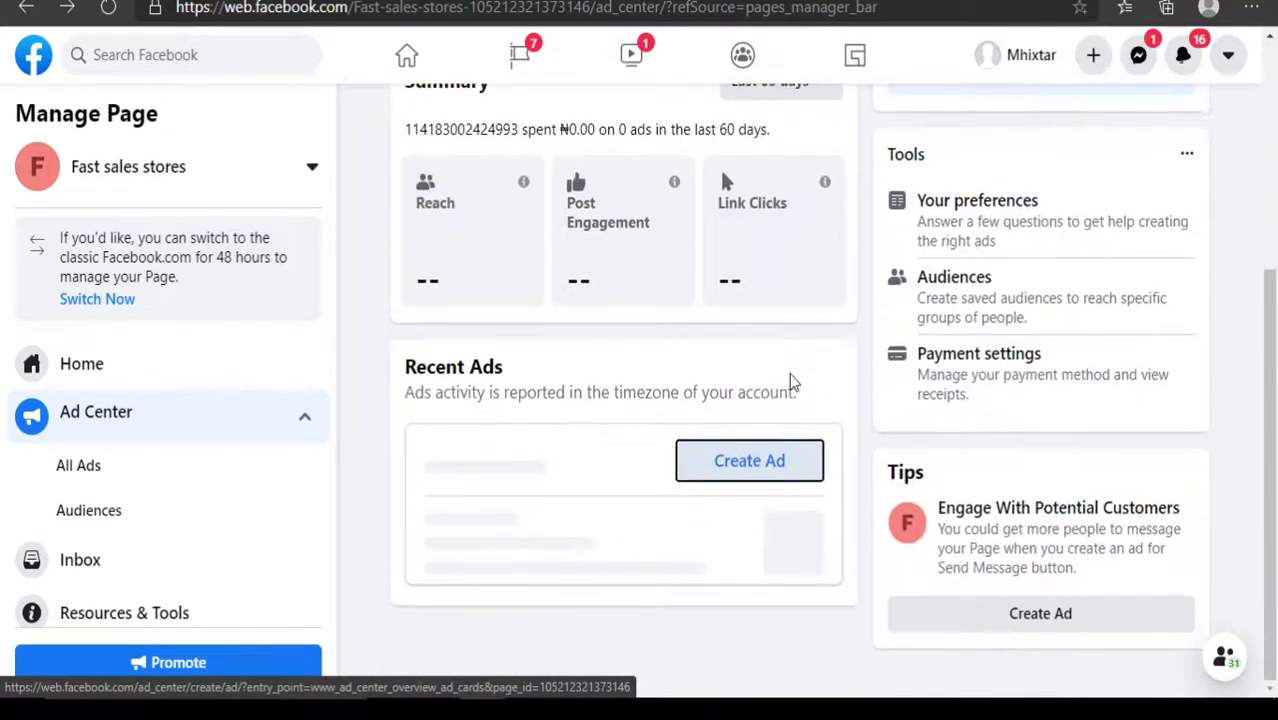
scroll(790, 380, up, 4)
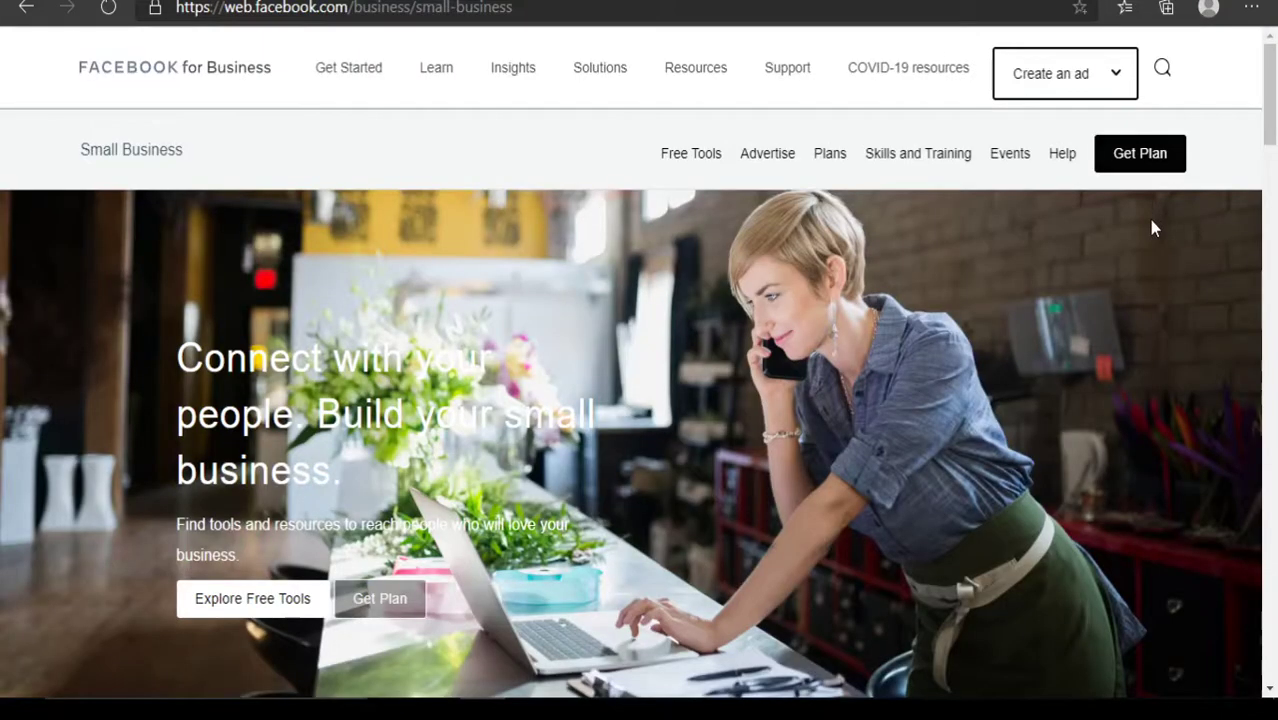
Step: Choose 'Create an ad' on the Facebook for Business page
click(1082, 90)
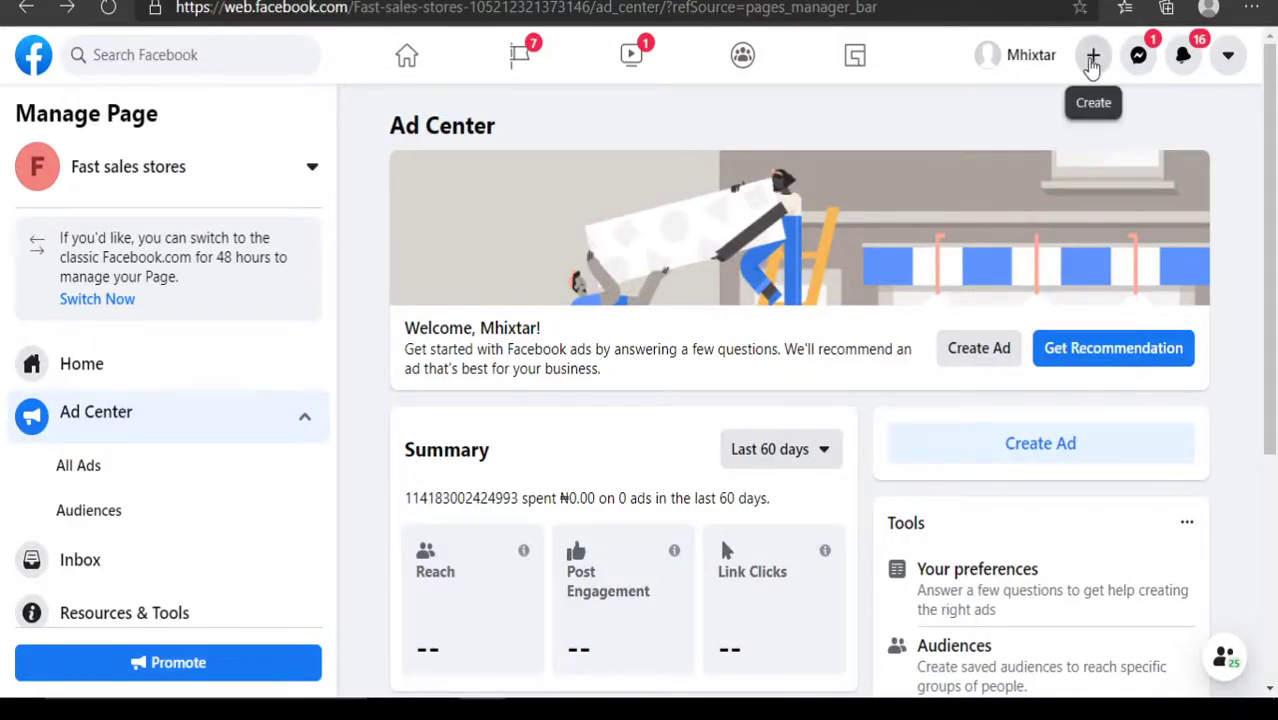
Step: Choose Ad from the + Create menu to start a new campaign
click(1088, 55)
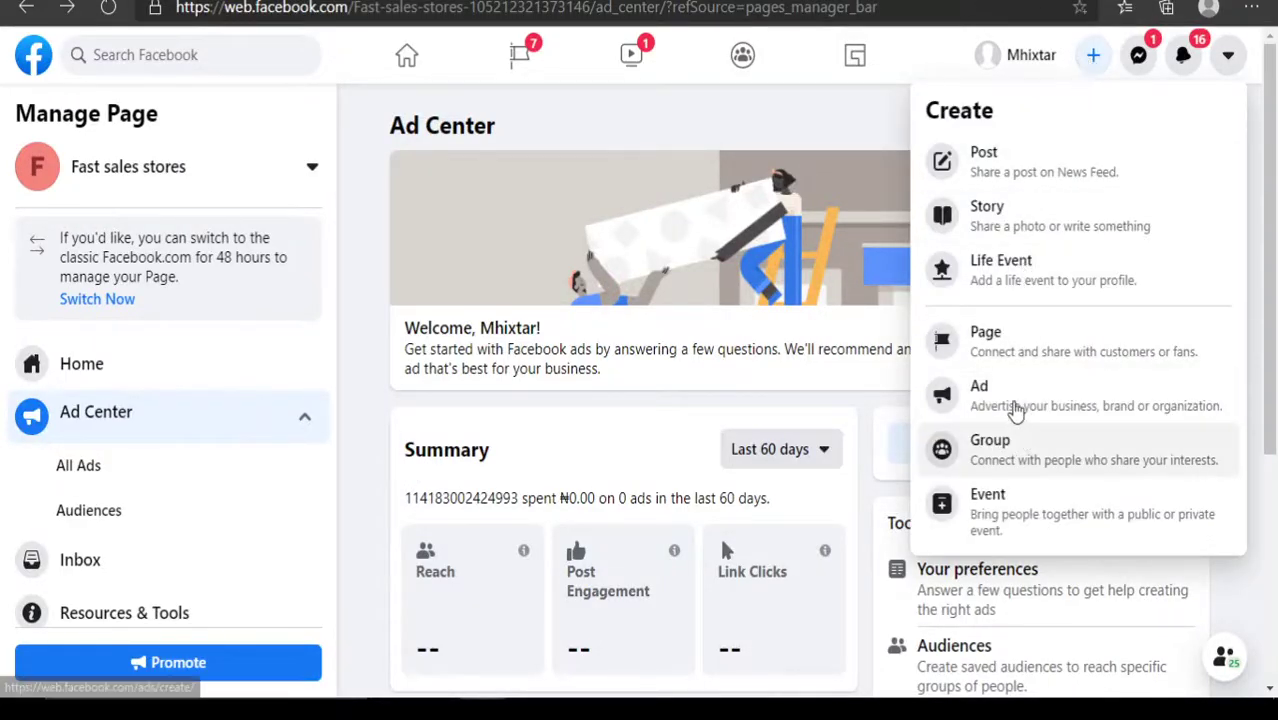
click(1013, 398)
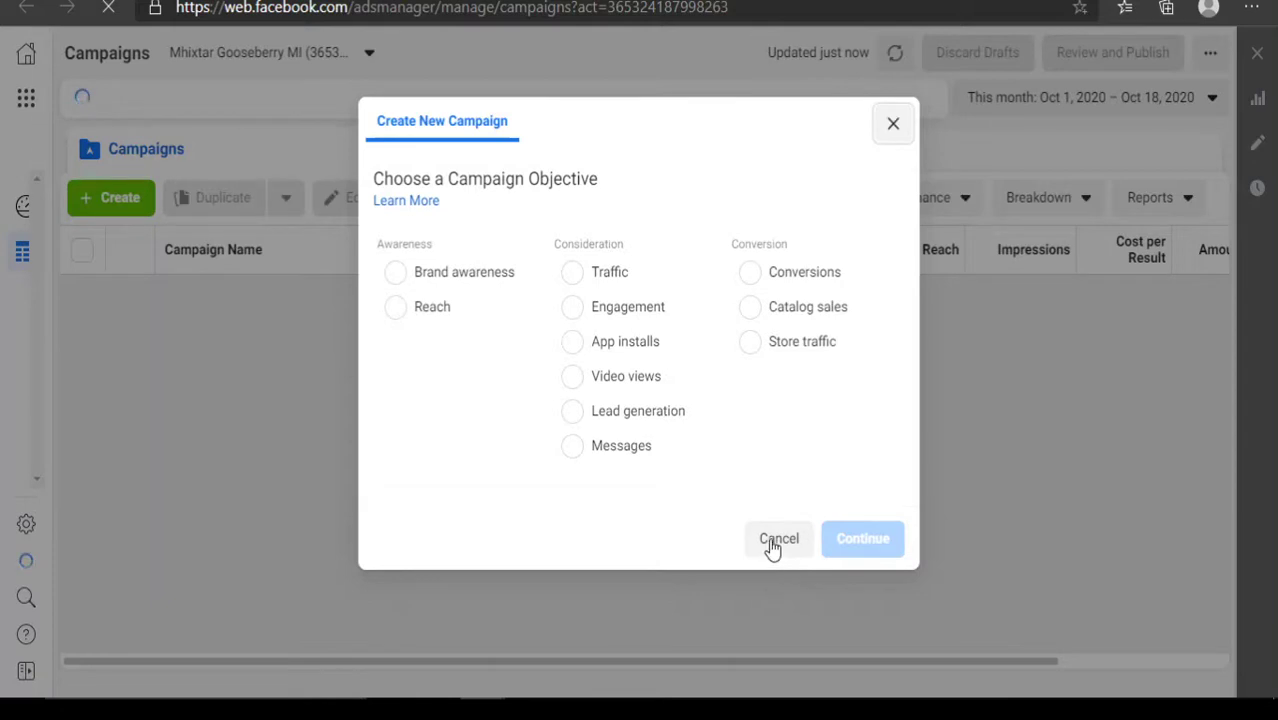
Step: Cancel the Create New Campaign dialog, then open and close the Business Tools menu
click(38, 94)
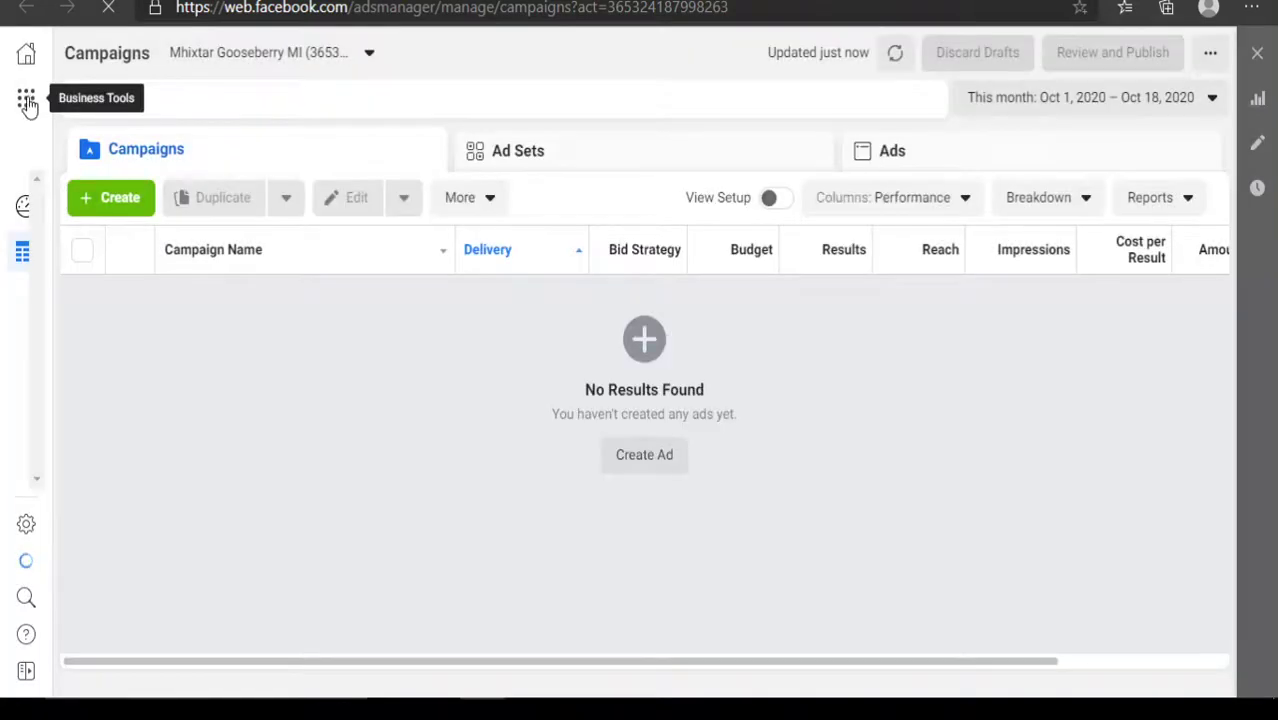
click(28, 104)
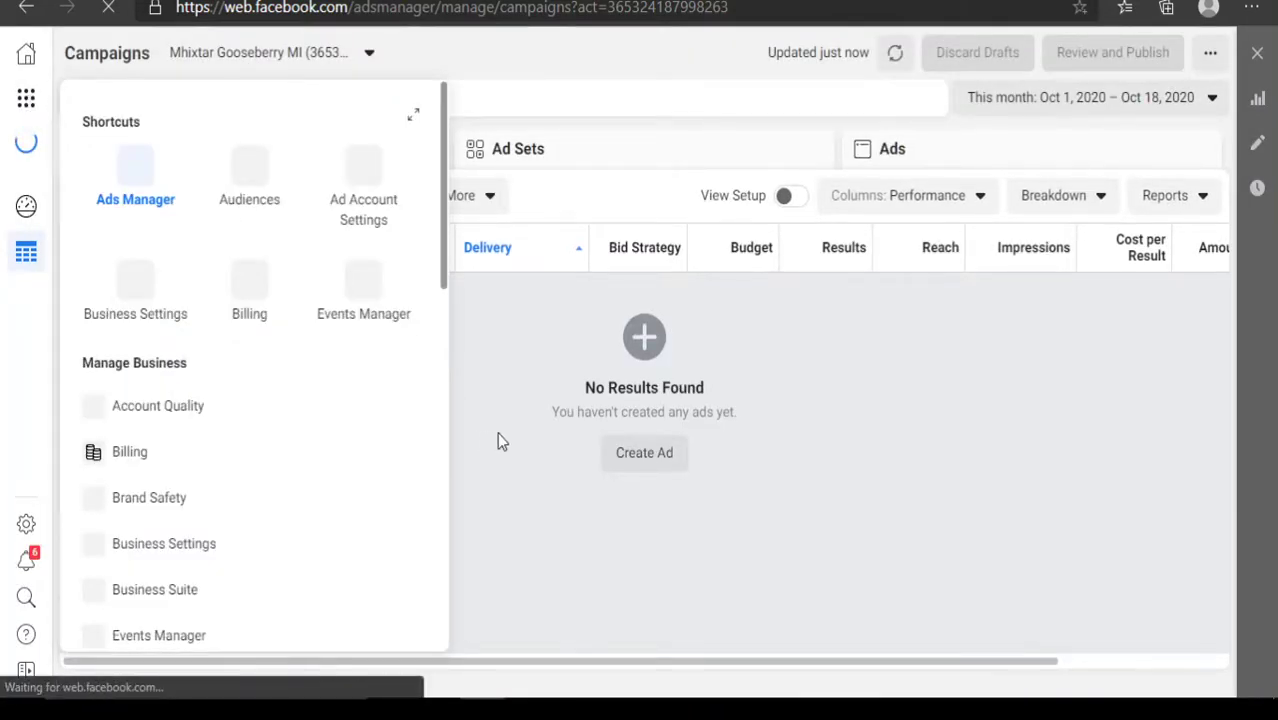
click(497, 432)
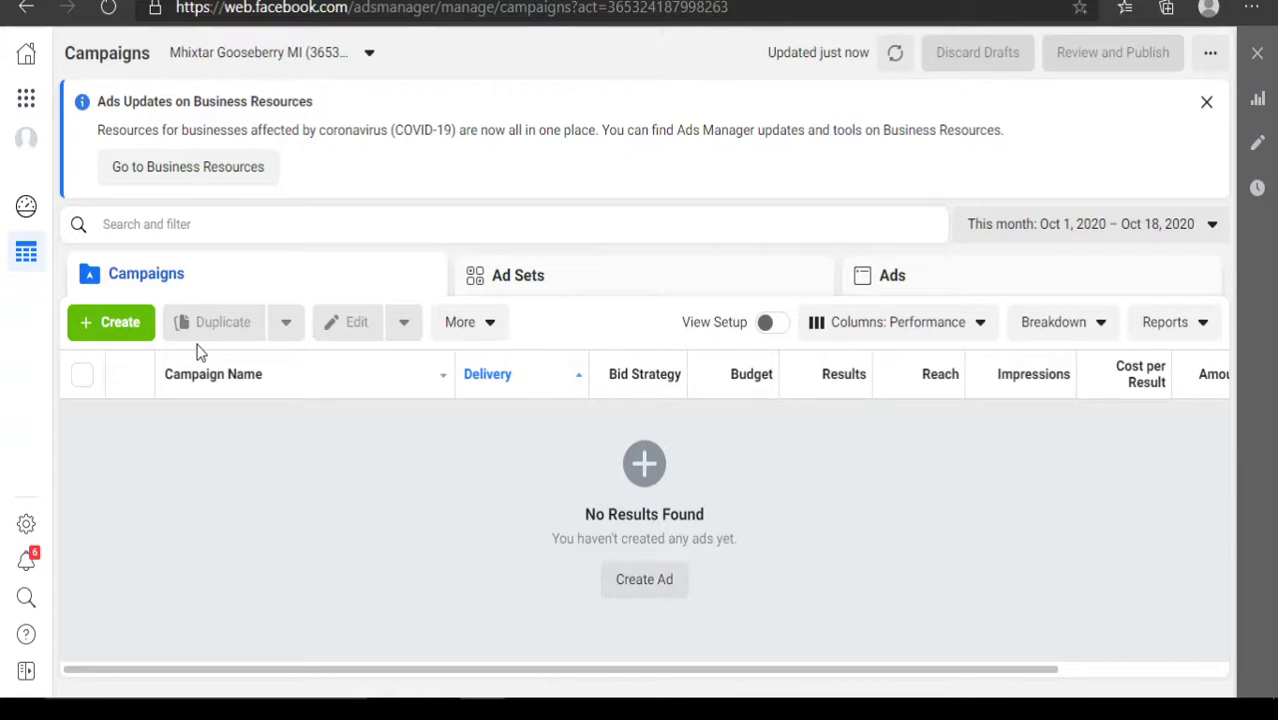
Step: Create a new campaign with the Traffic objective
click(128, 325)
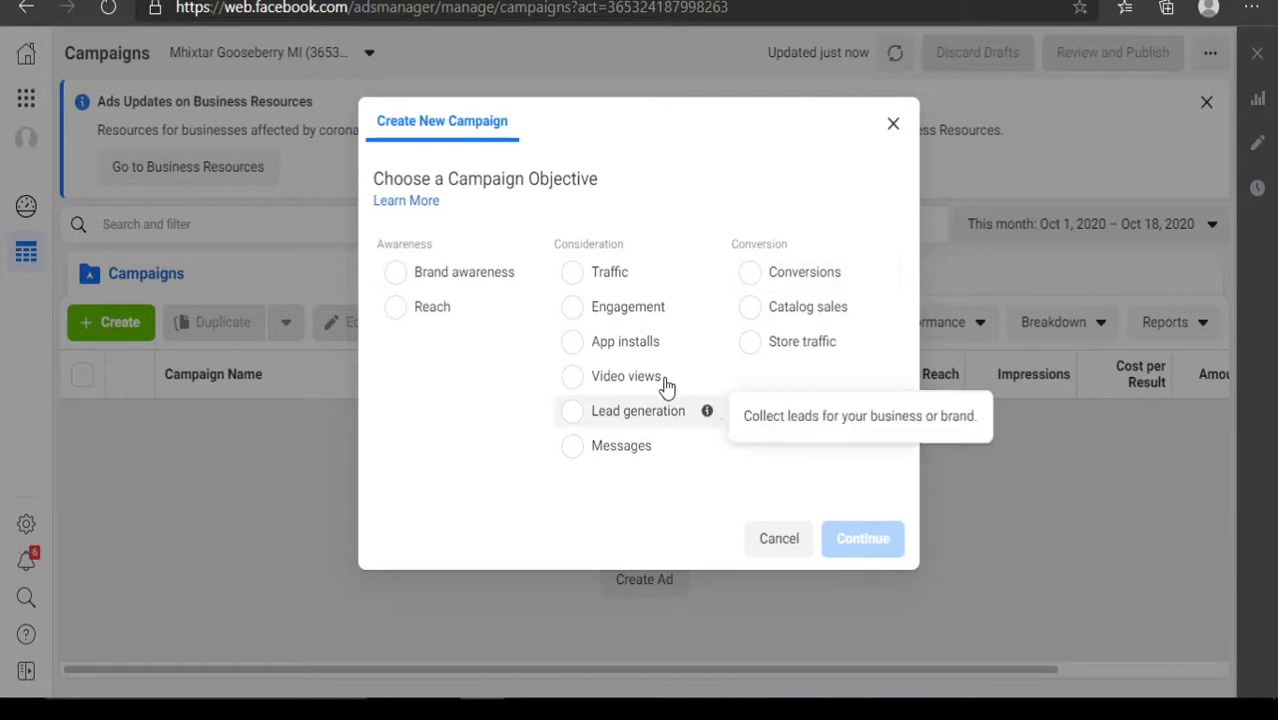
click(571, 280)
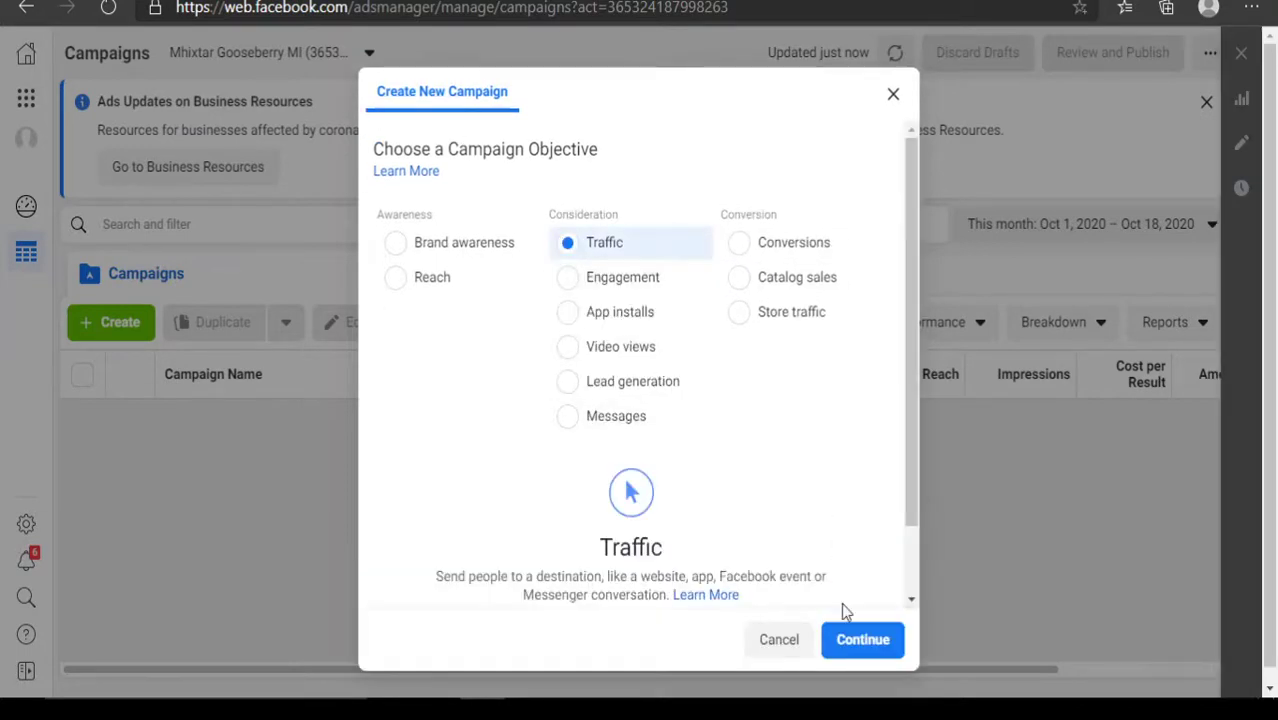
scroll(880, 550, down, 1)
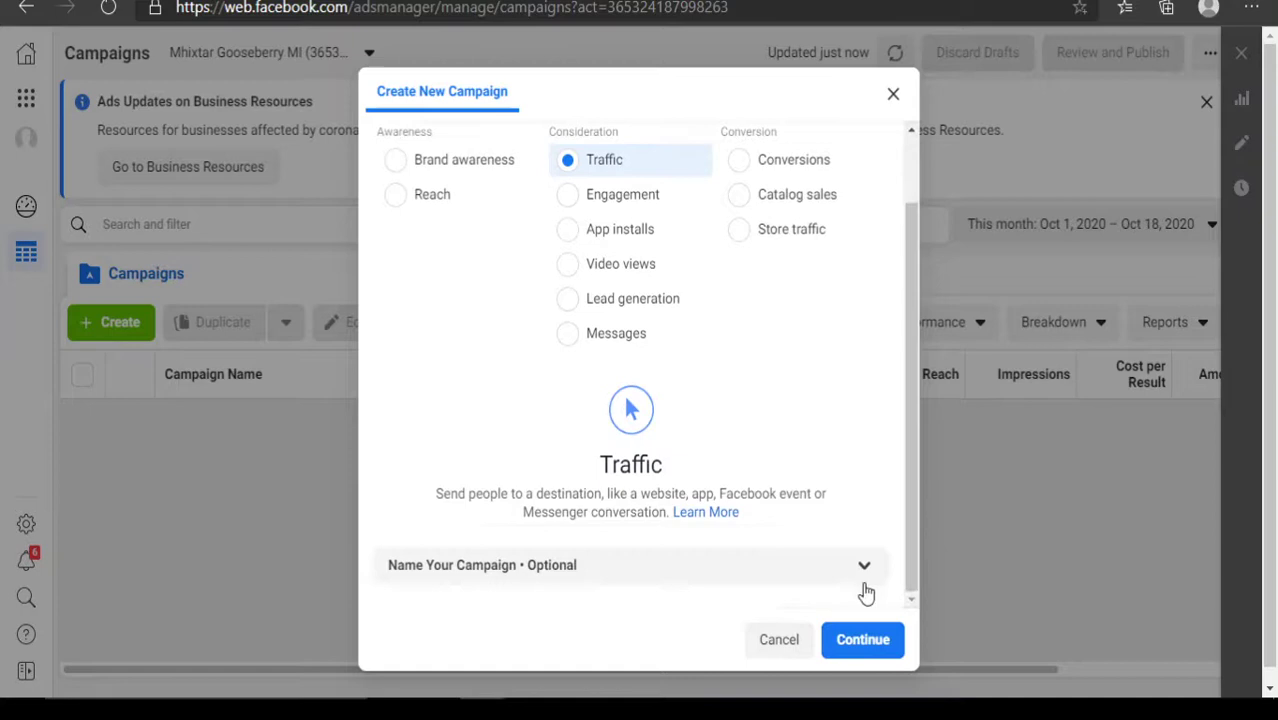
click(866, 636)
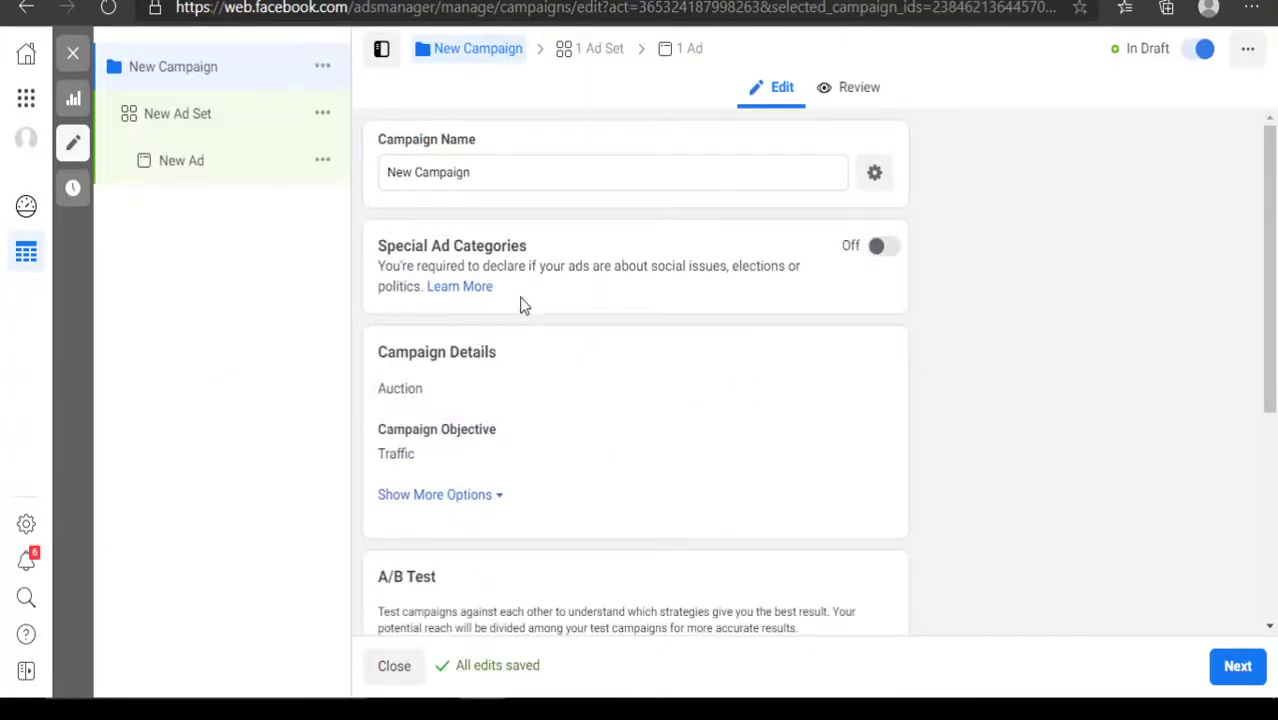
Step: Rename the campaign from New Campaign to 'spin hurricane', then open its New Ad Set
scroll(545, 335, down, 3)
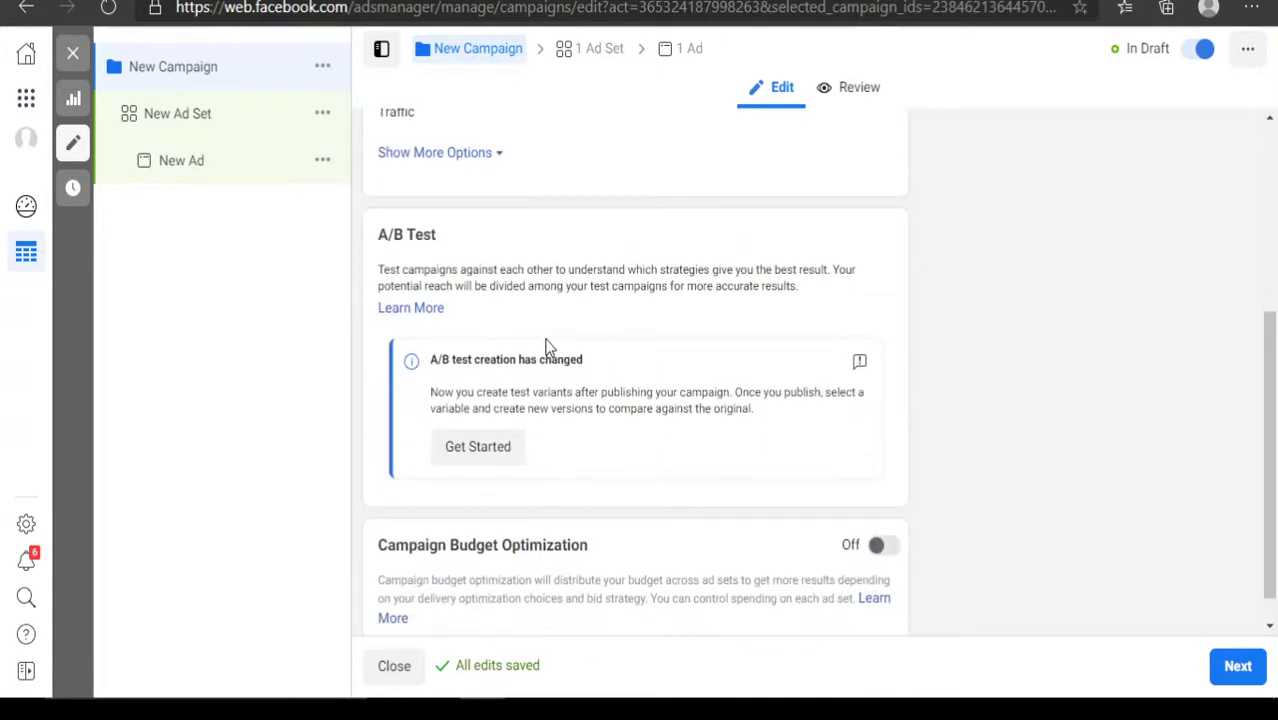
scroll(547, 345, up, 4)
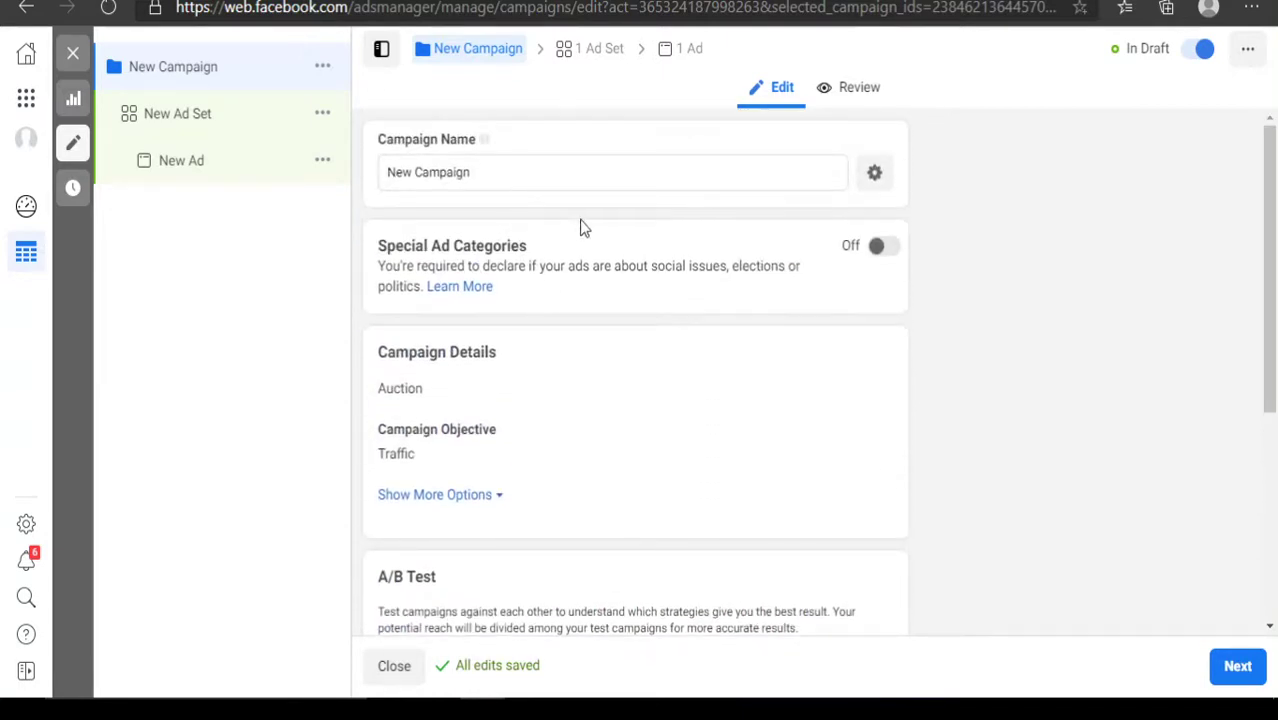
drag(520, 170, 377, 177)
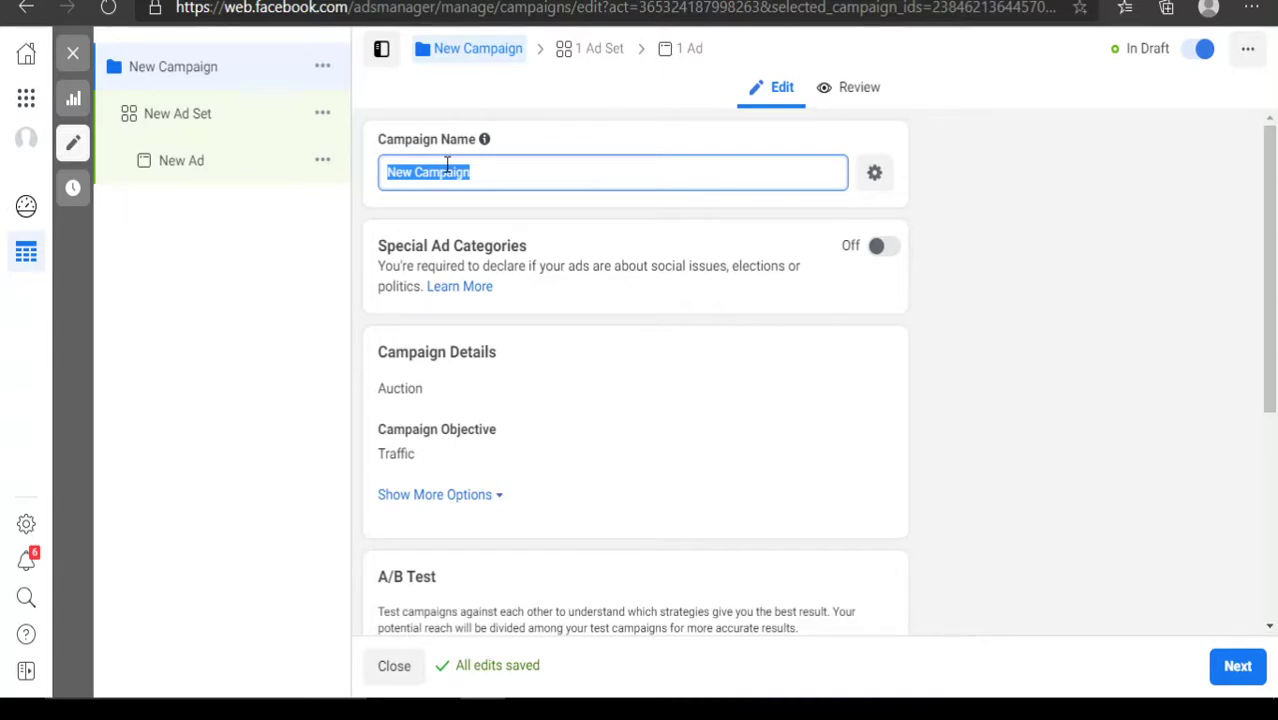
text(spin hurricane)
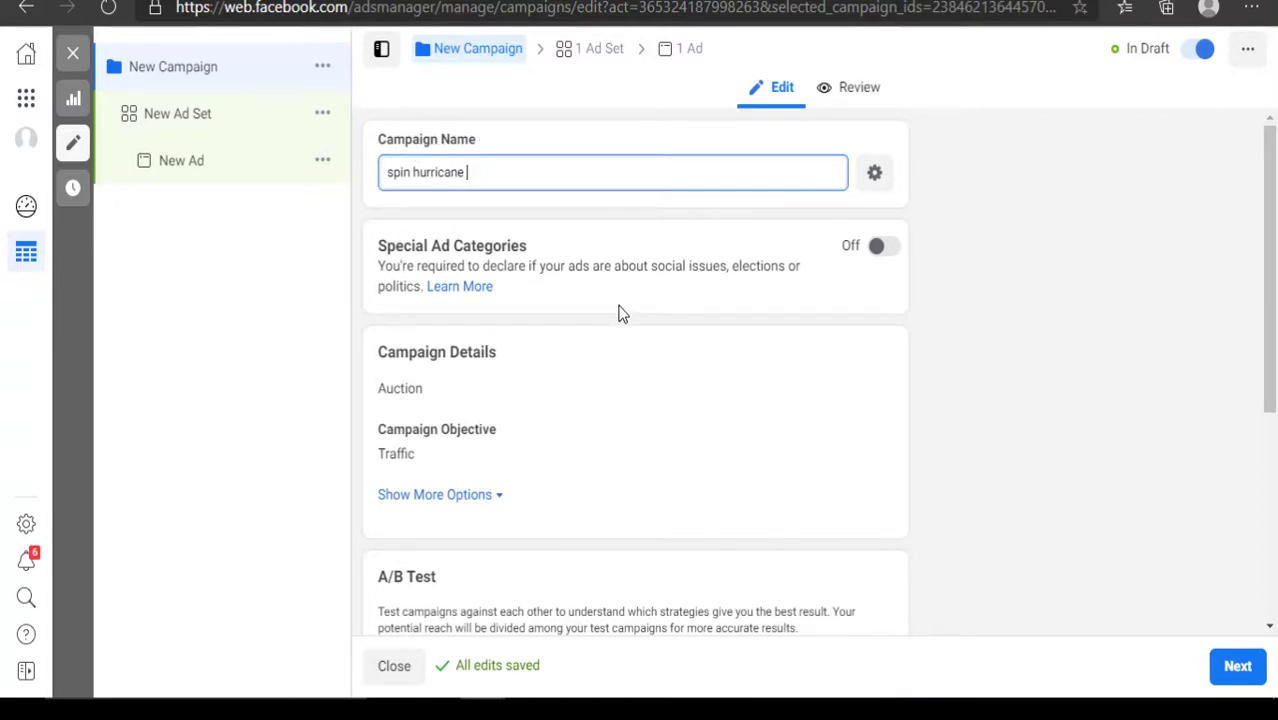
scroll(586, 472, down, 3)
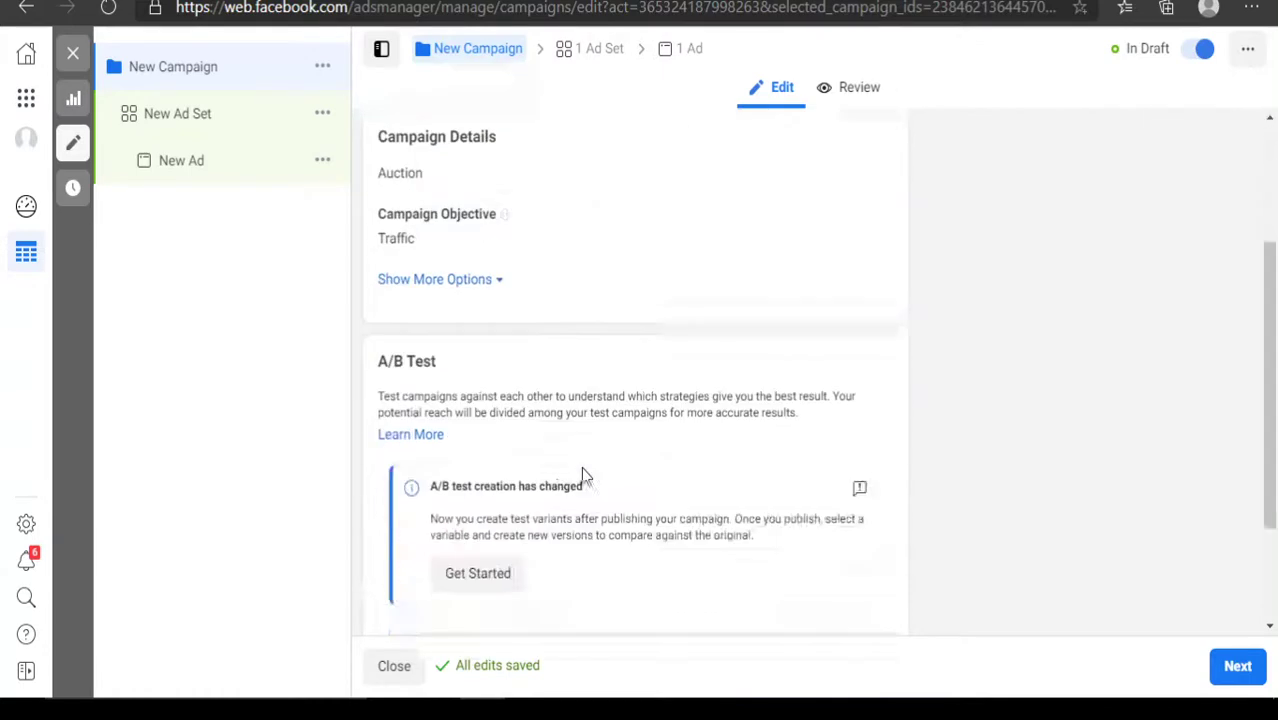
scroll(478, 322, up, 3)
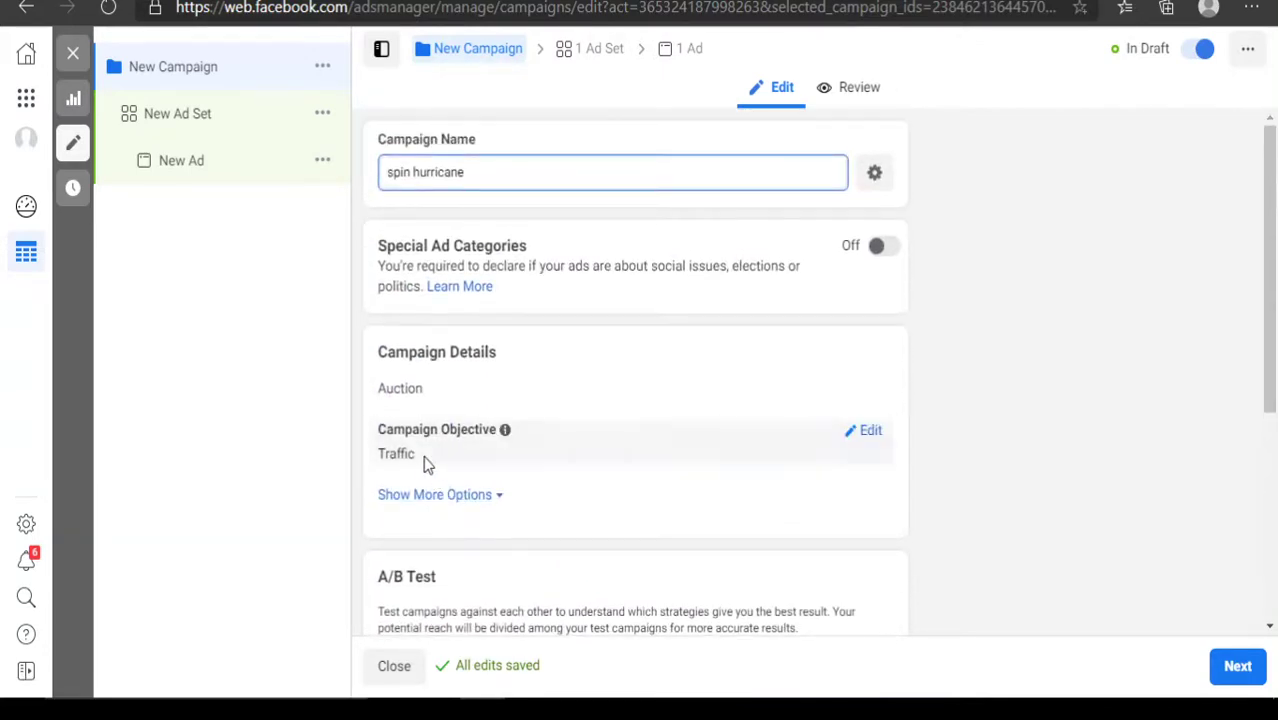
scroll(523, 497, down, 4)
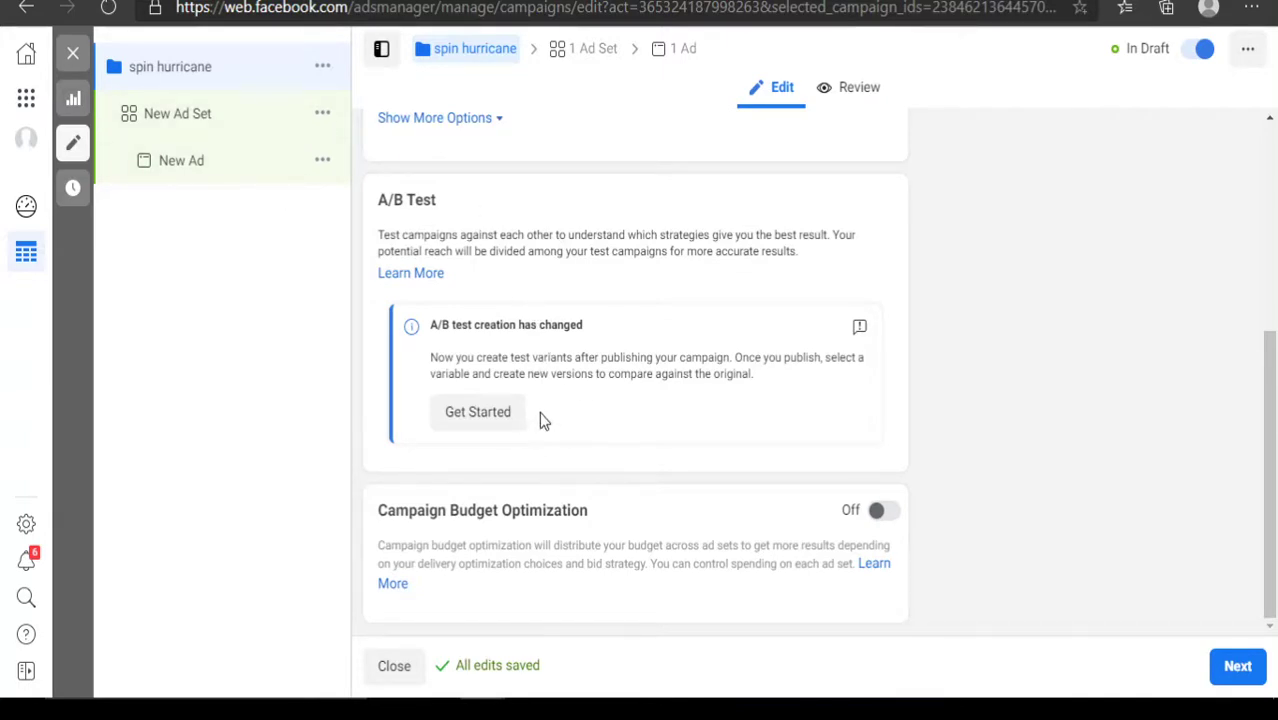
scroll(539, 415, up, 4)
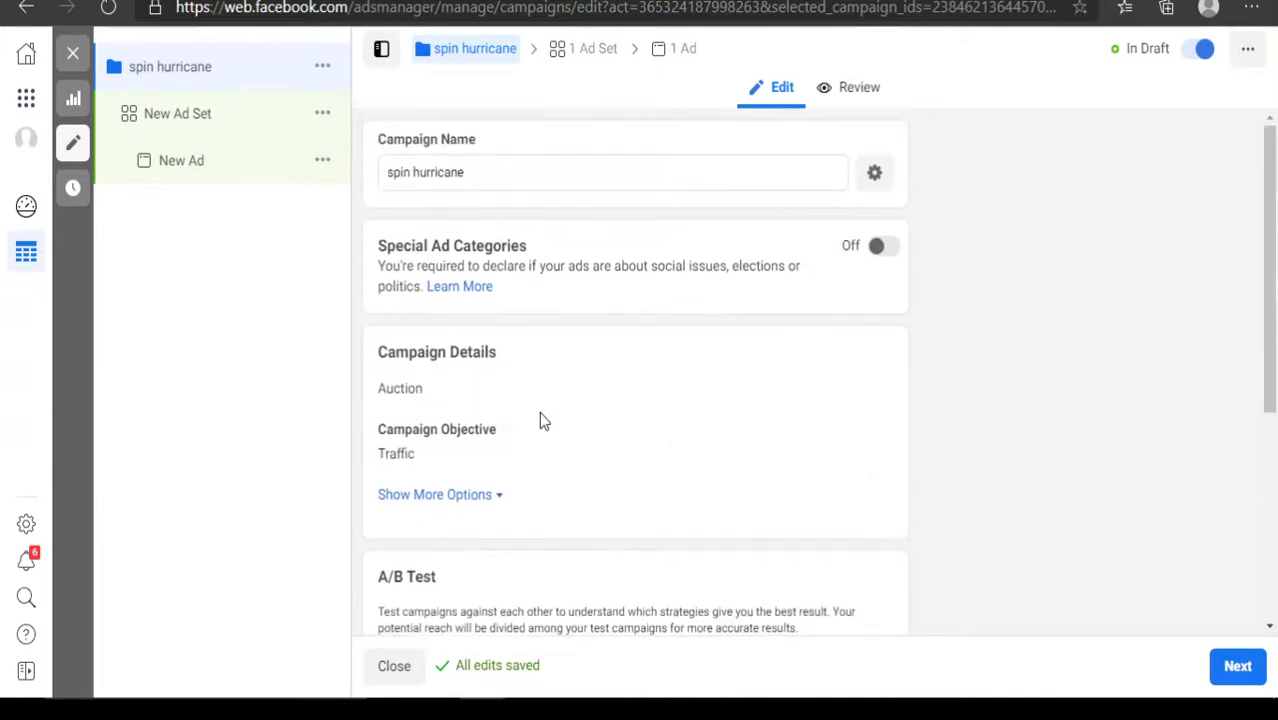
scroll(539, 418, down, 4)
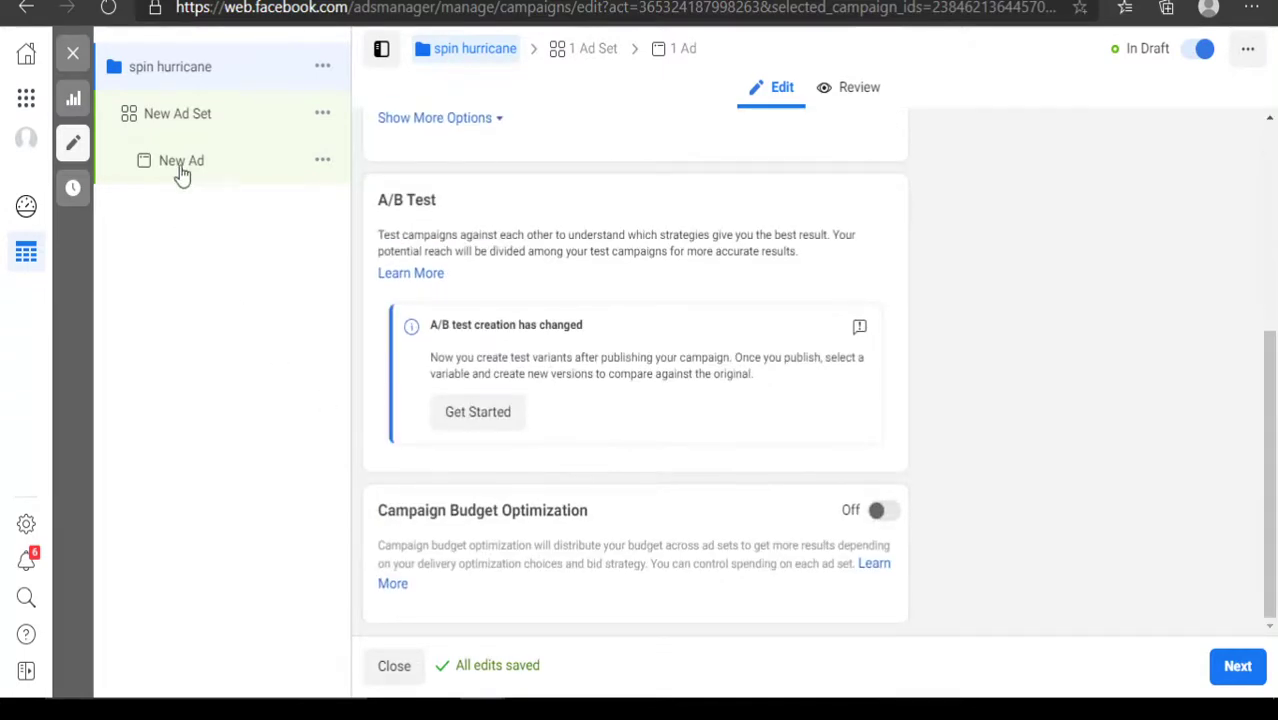
click(200, 136)
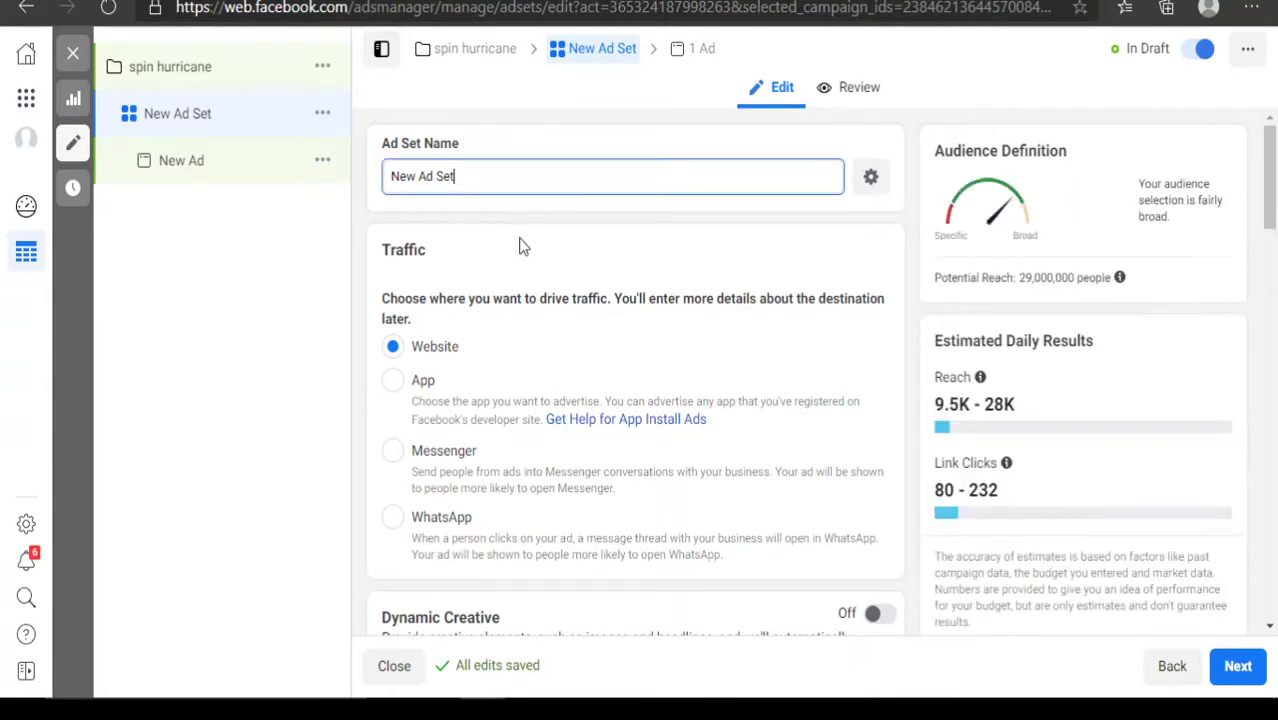
Step: Scroll through the ad set's ₦3,980.00 daily budget, Oct 18 schedule and Nigeria audience
scroll(521, 229, down, 3)
scroll(521, 255, down, 3)
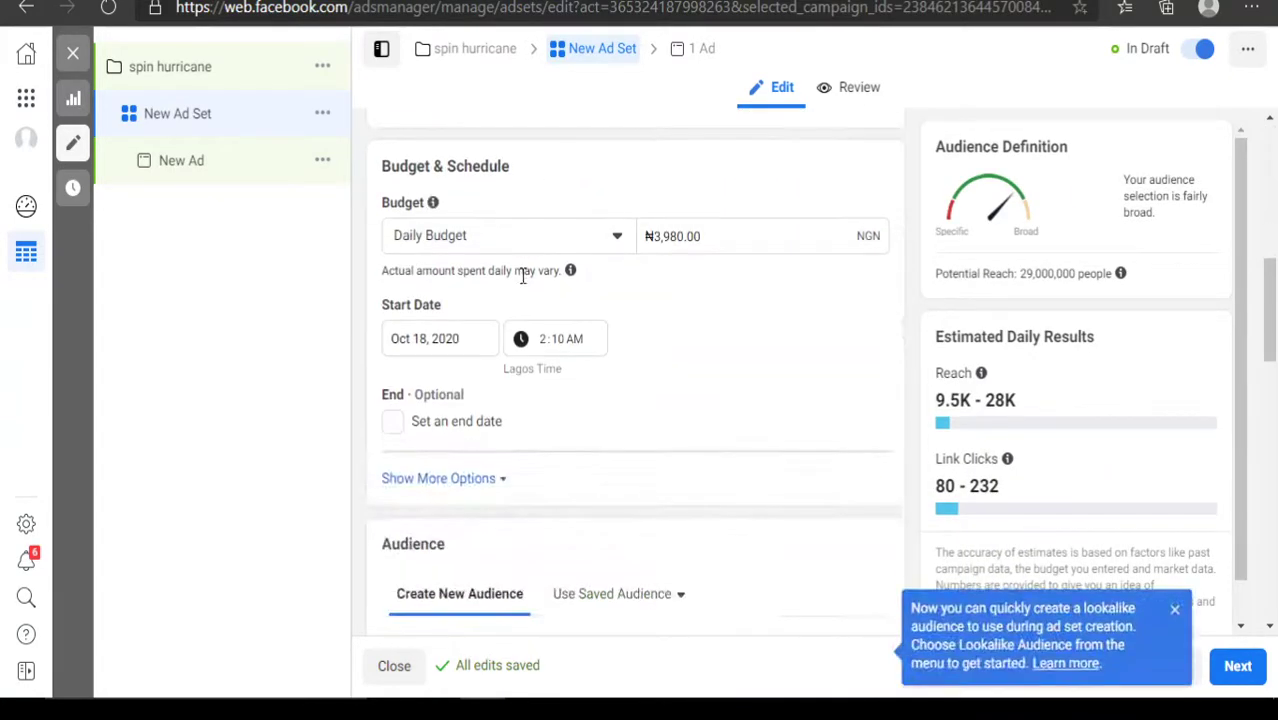
scroll(522, 292, up, 3)
scroll(521, 298, up, 3)
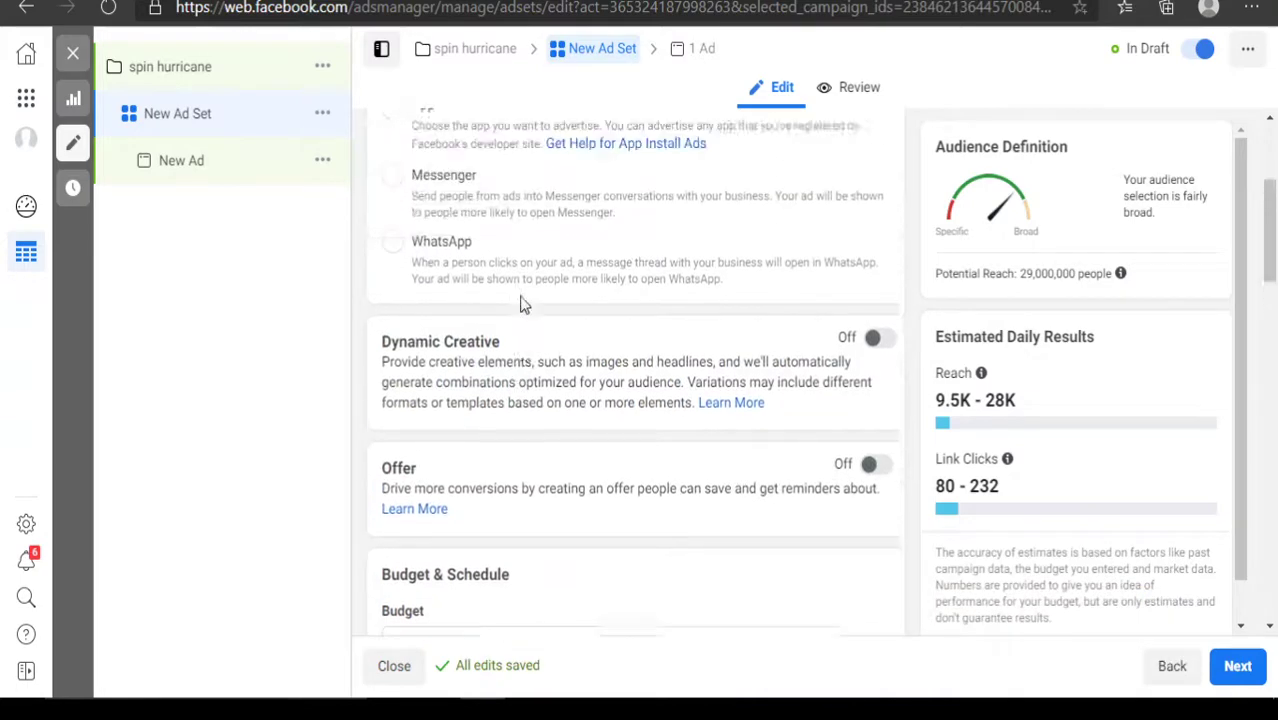
scroll(521, 300, down, 6)
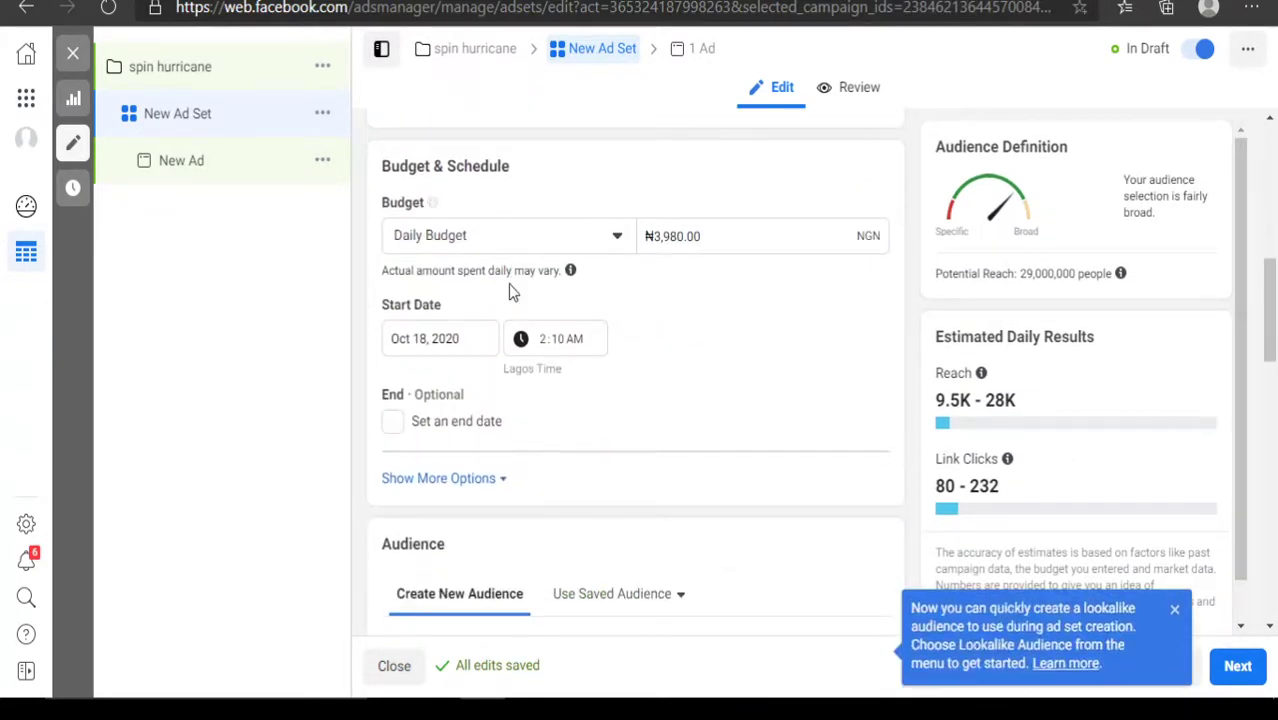
scroll(508, 290, down, 3)
scroll(500, 305, down, 3)
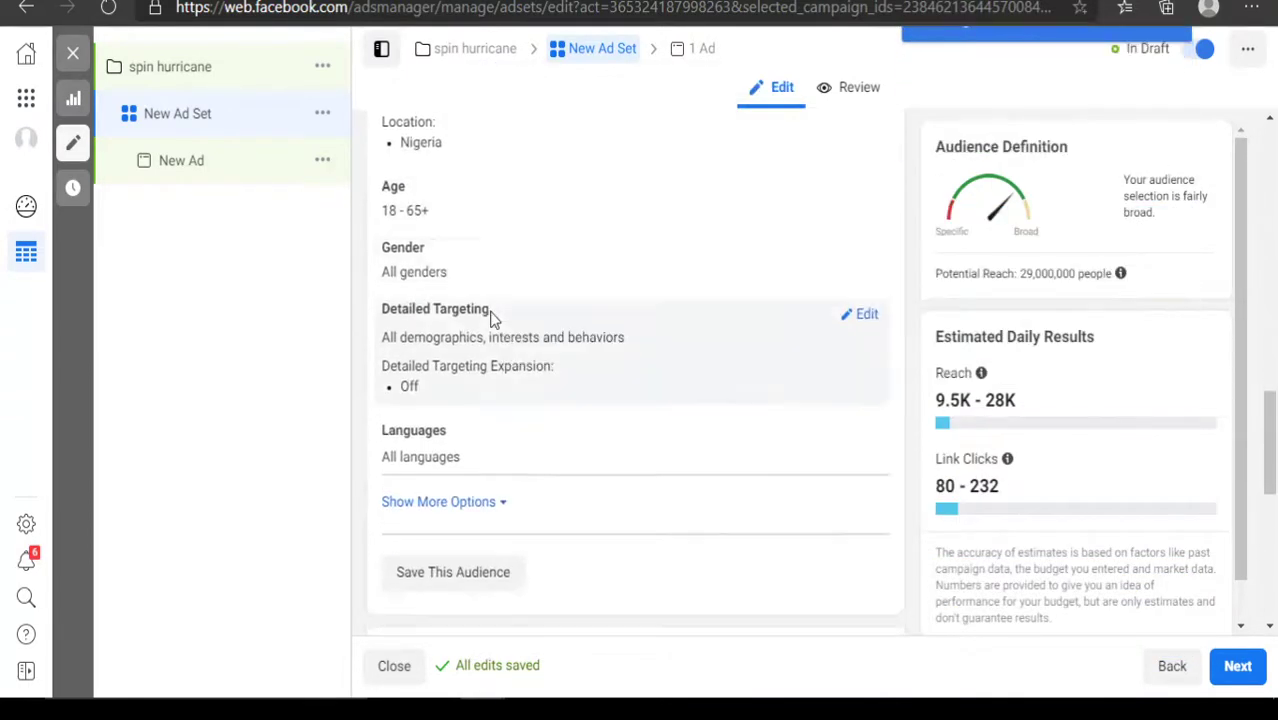
scroll(470, 310, up, 3)
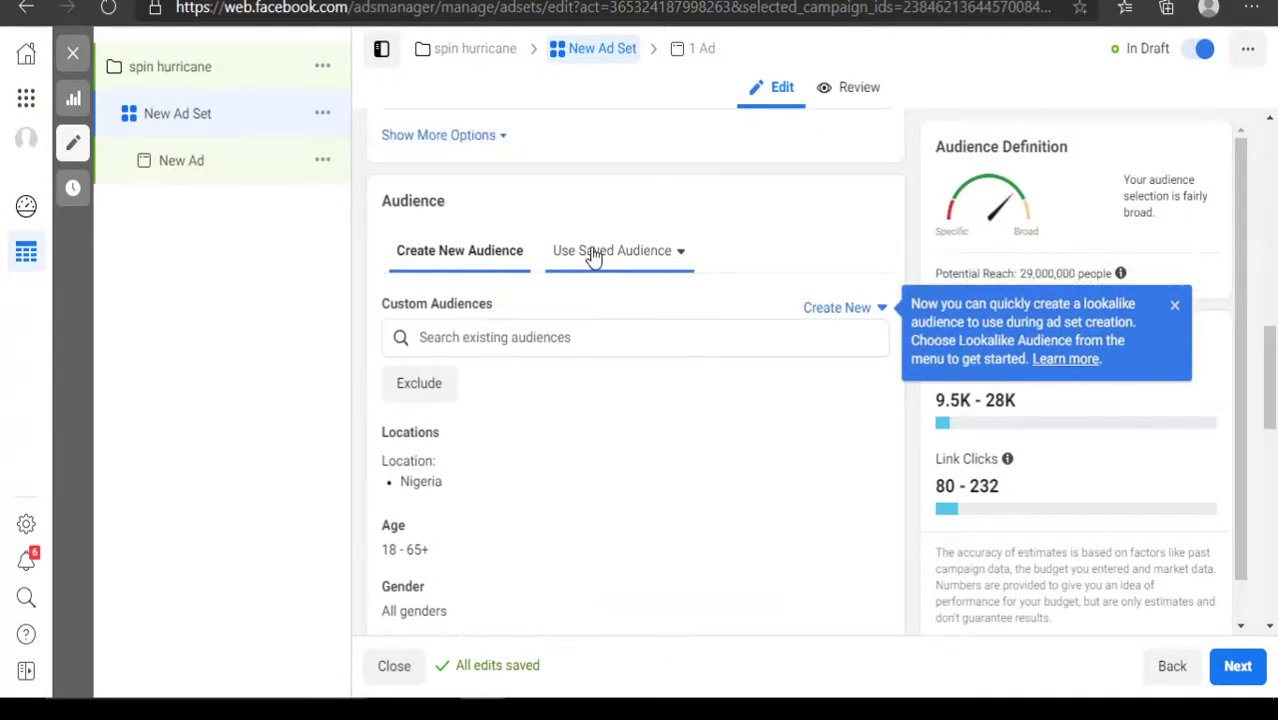
scroll(548, 345, up, 2)
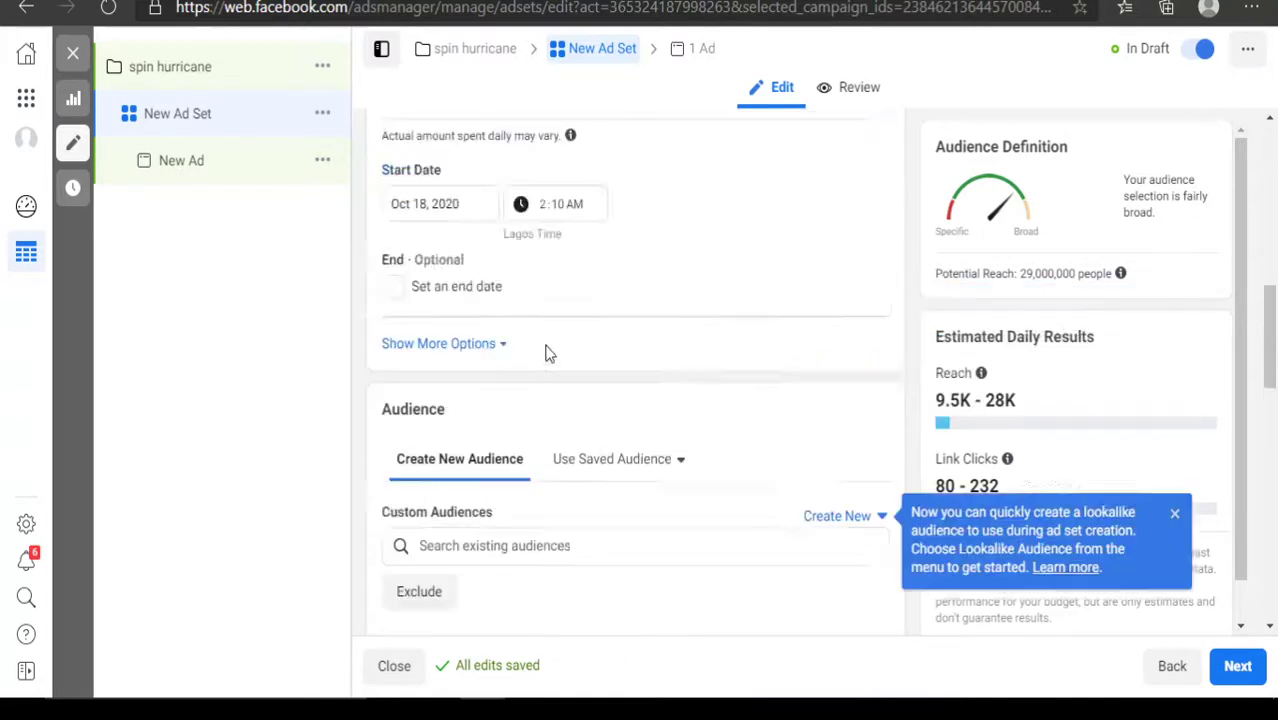
scroll(545, 340, up, 5)
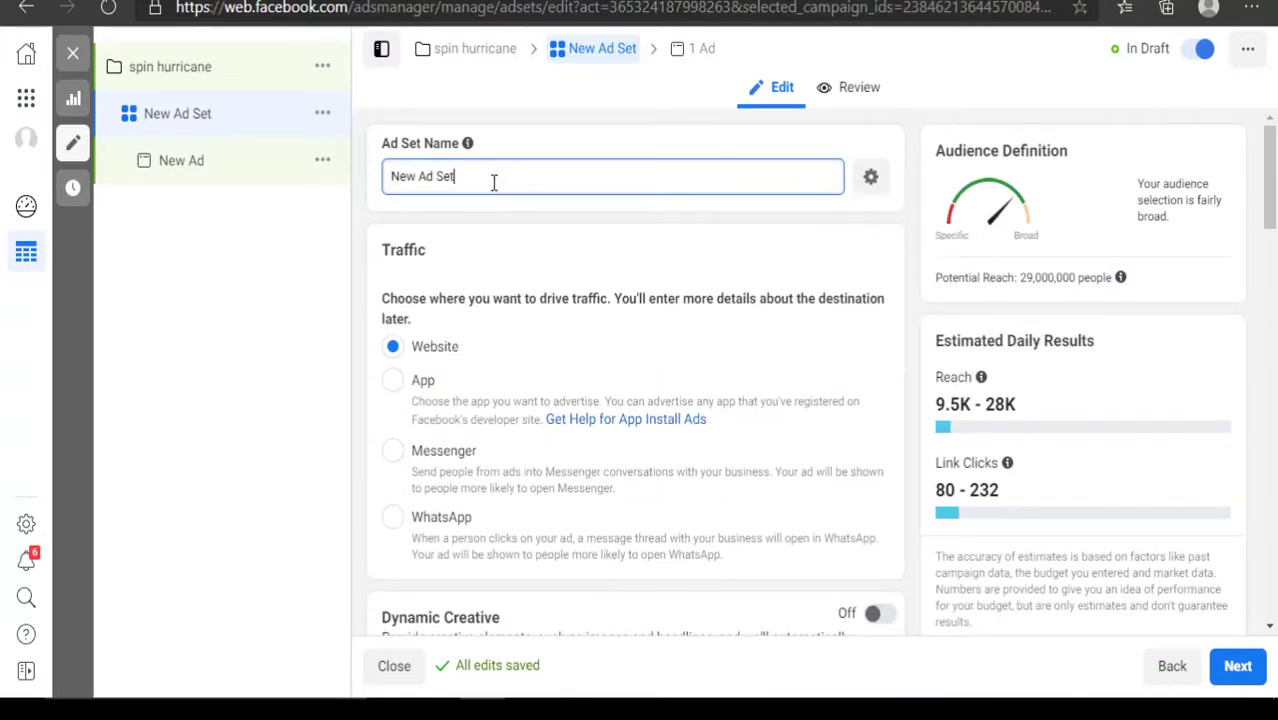
scroll(497, 280, down, 3)
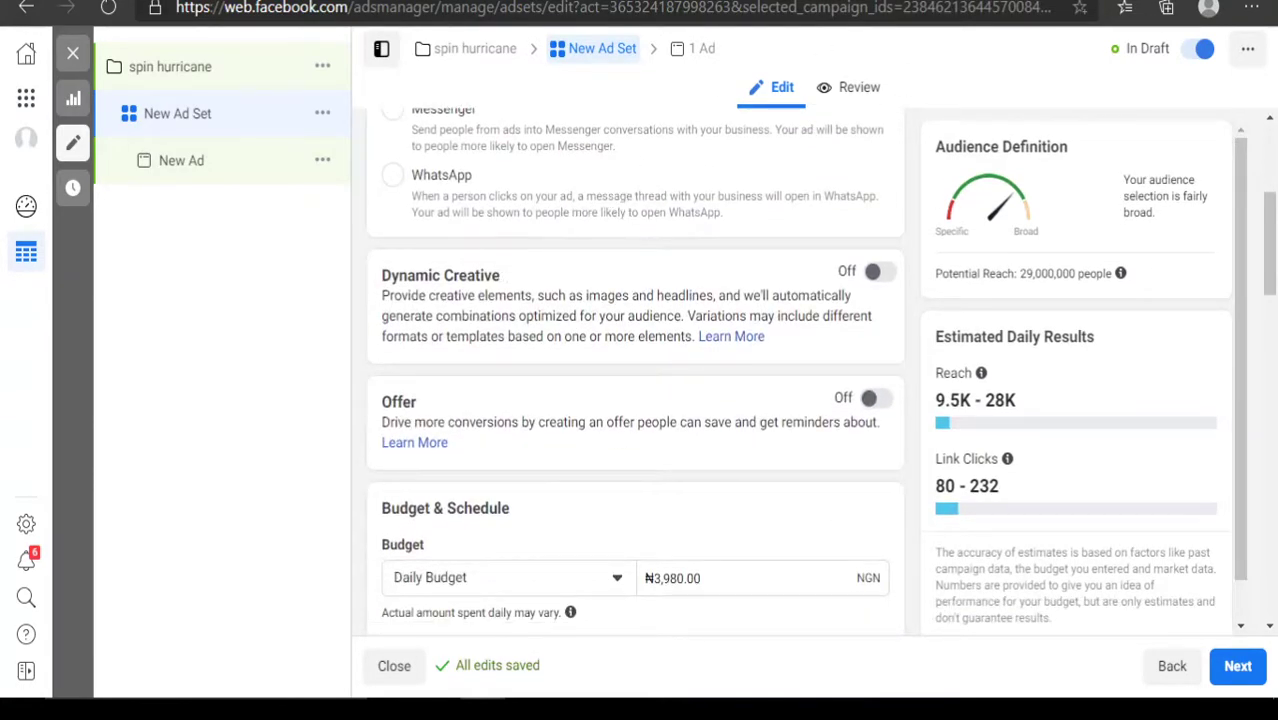
Step: In a new tab, go to YouTube and search for 'hurricane spin scrubber'
key(ctrl+t)
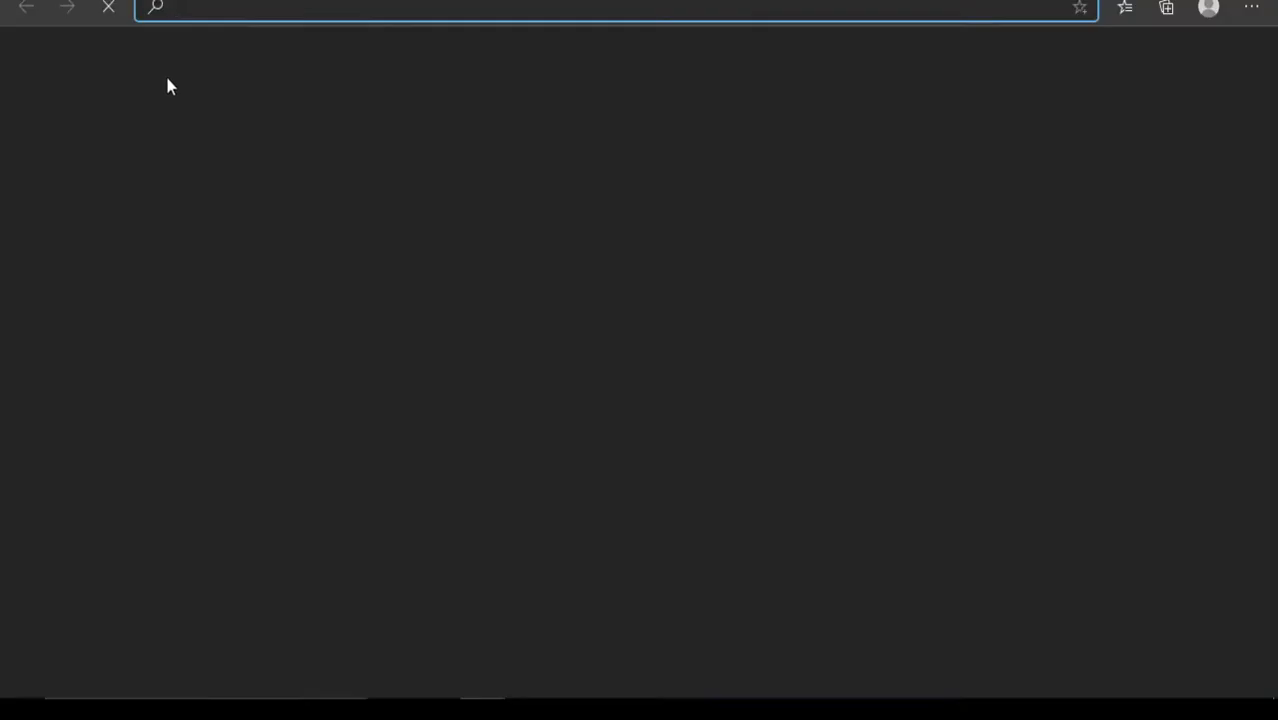
text(youtube.com)
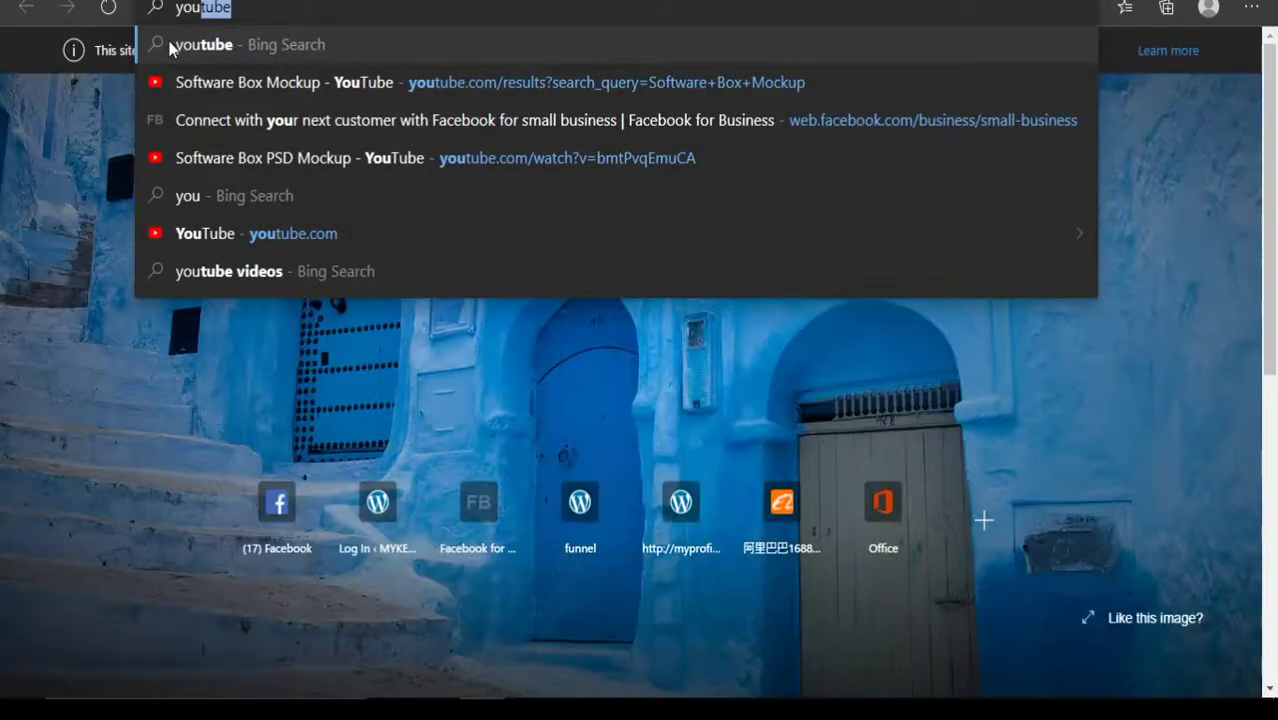
click(308, 238)
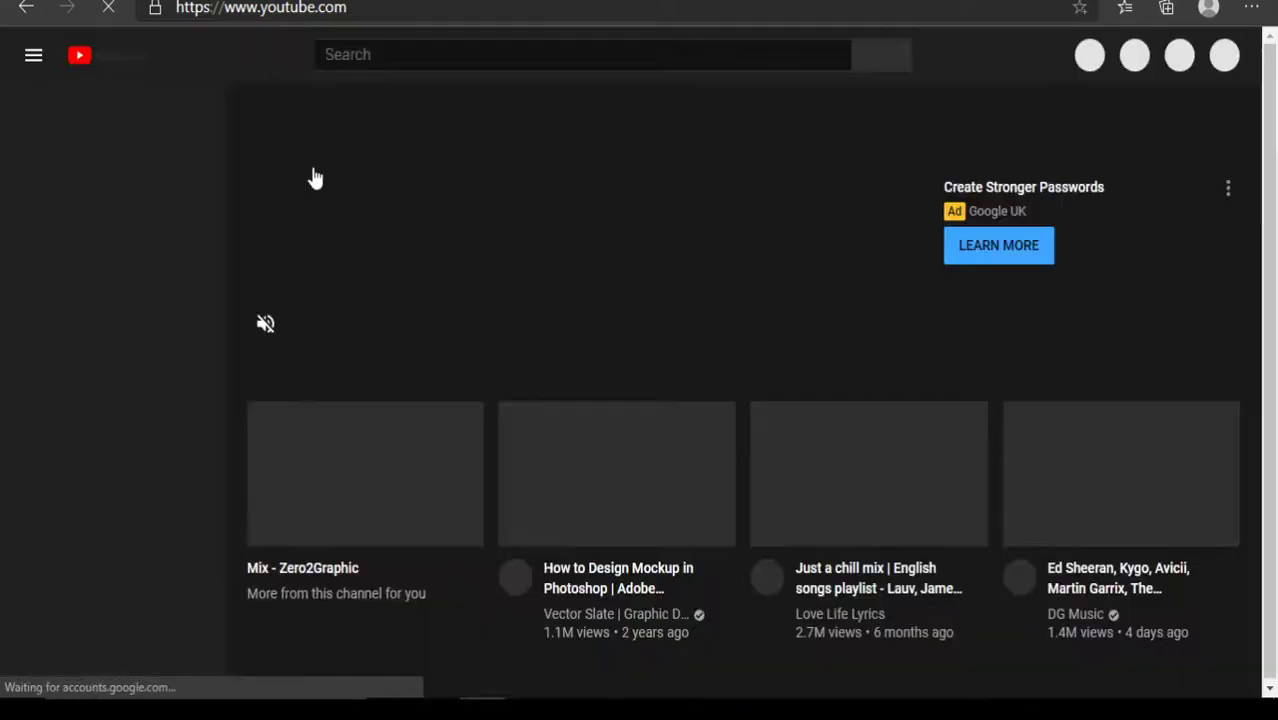
click(422, 57)
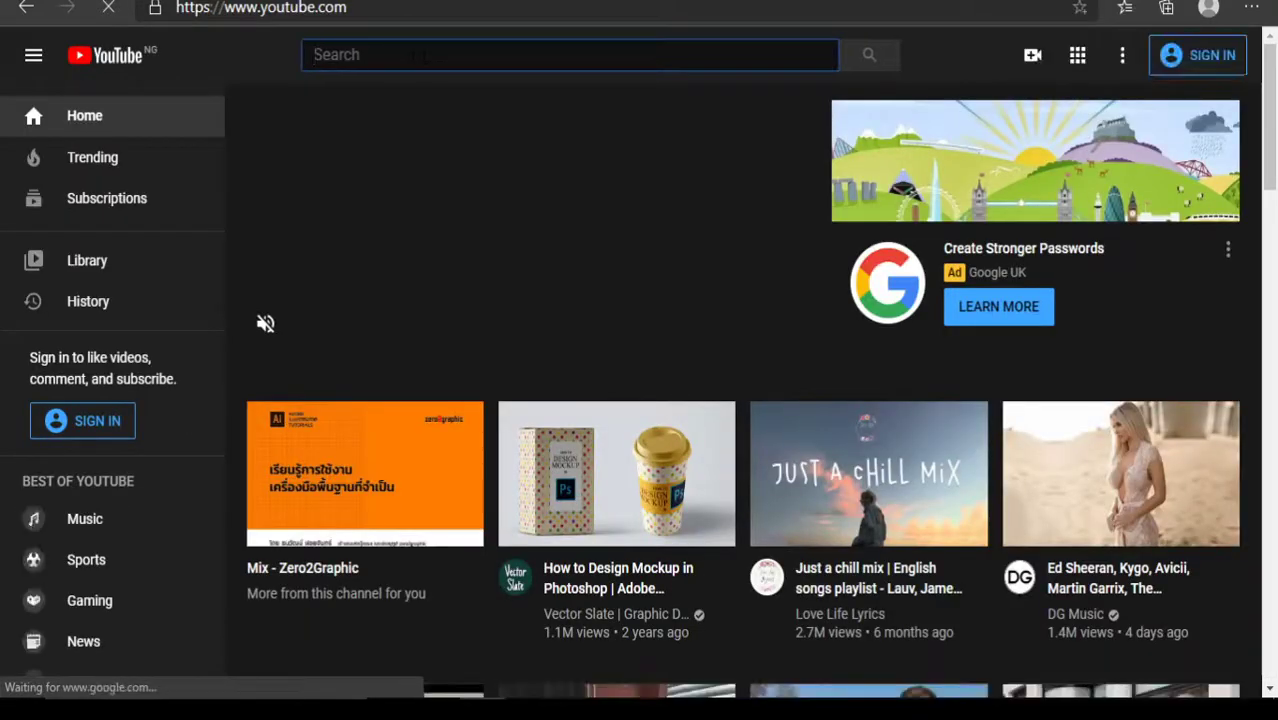
text(hu)
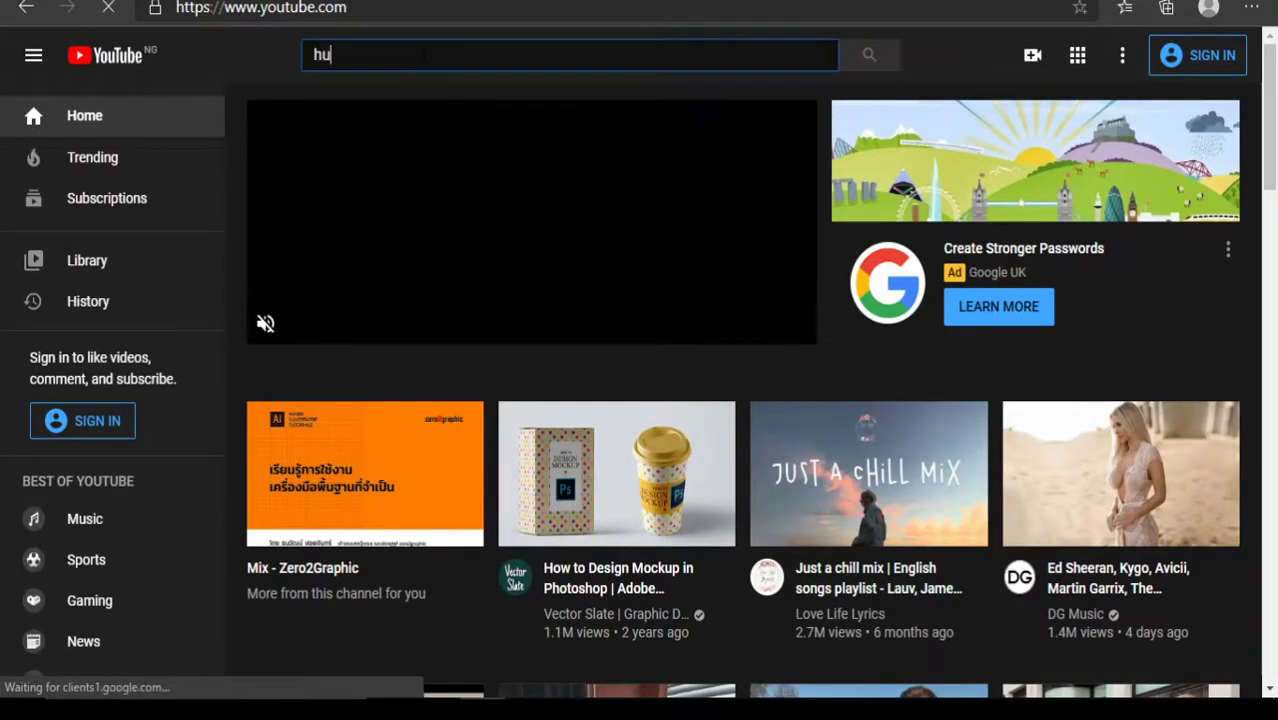
text(rricane sp)
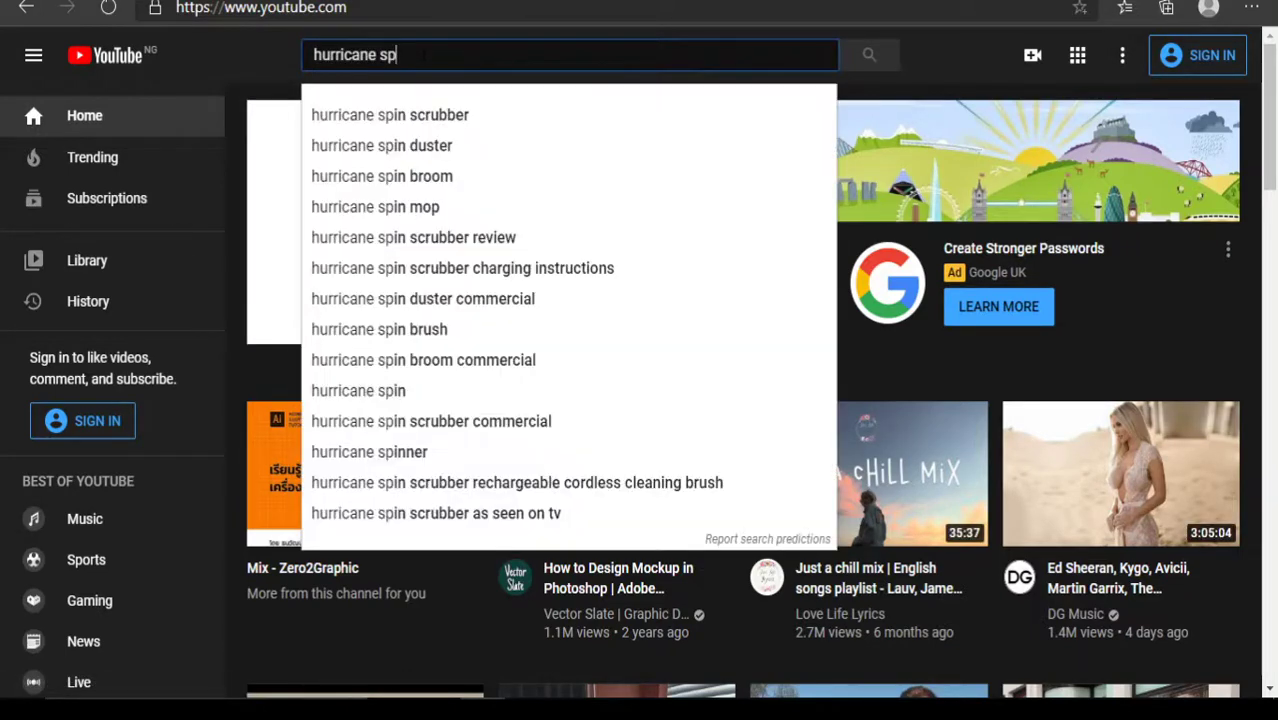
click(388, 115)
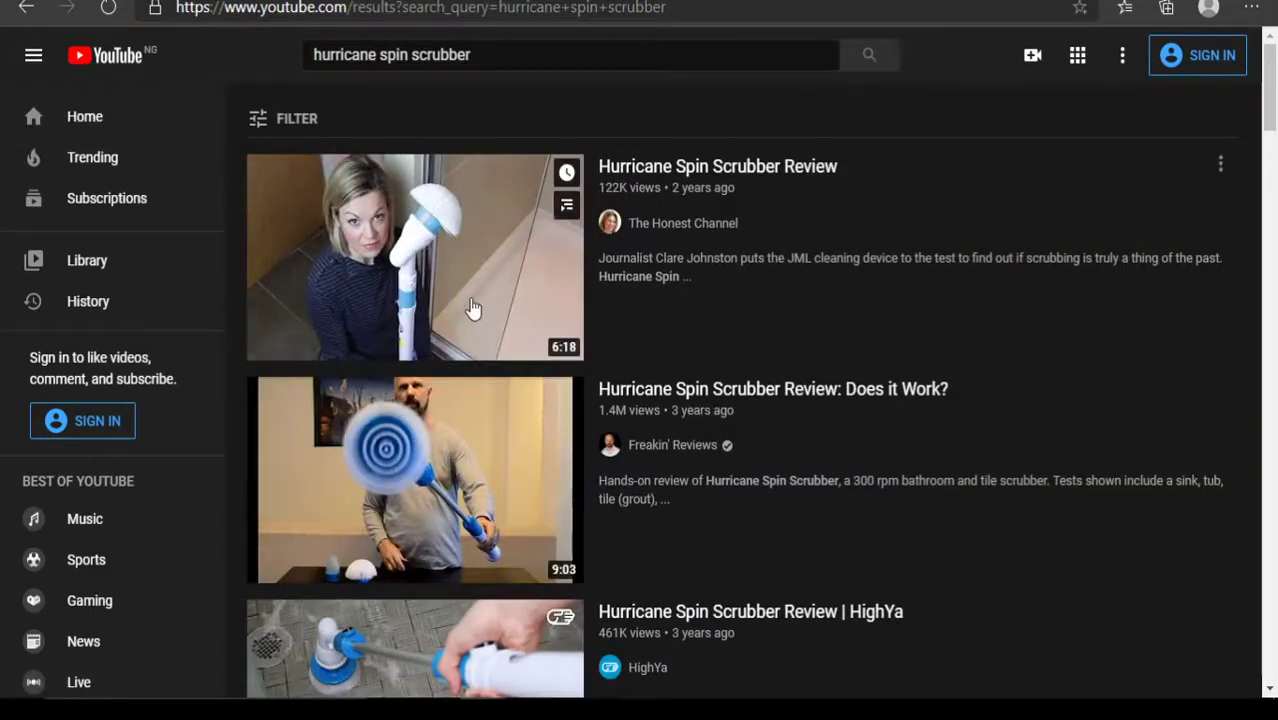
scroll(468, 307, down, 4)
scroll(466, 300, up, 4)
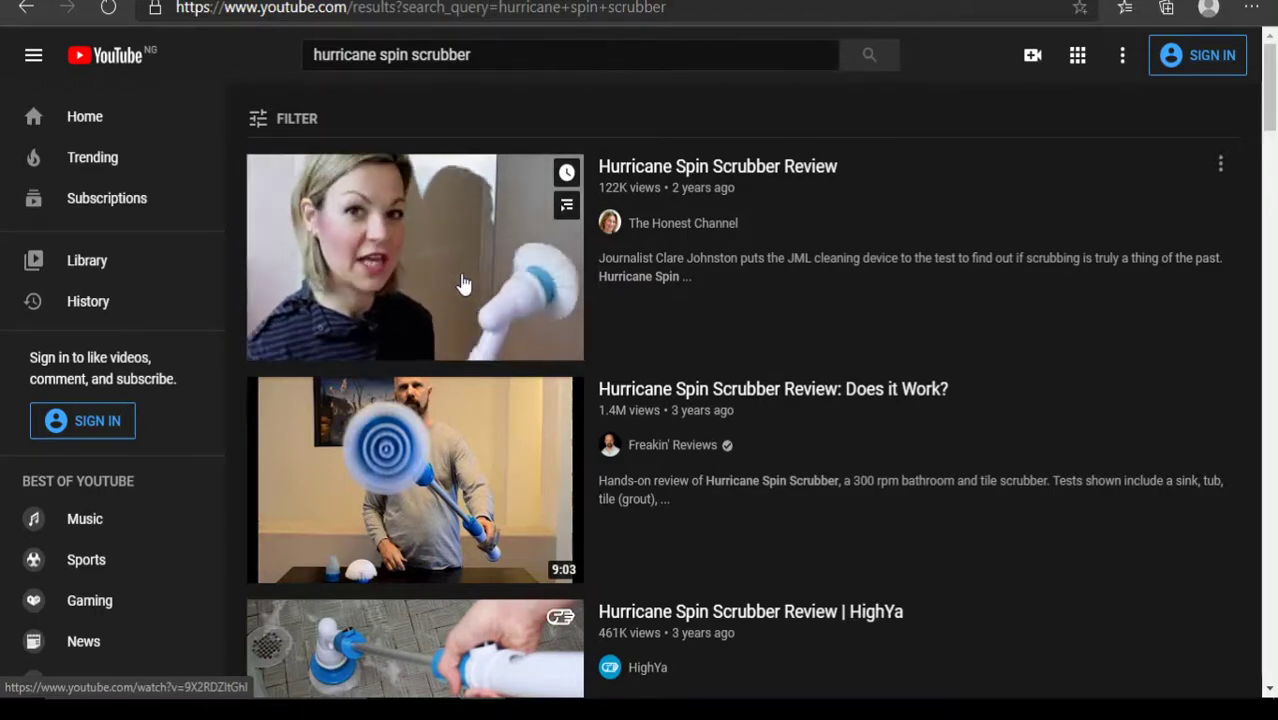
scroll(463, 285, down, 8)
scroll(463, 285, down, 1)
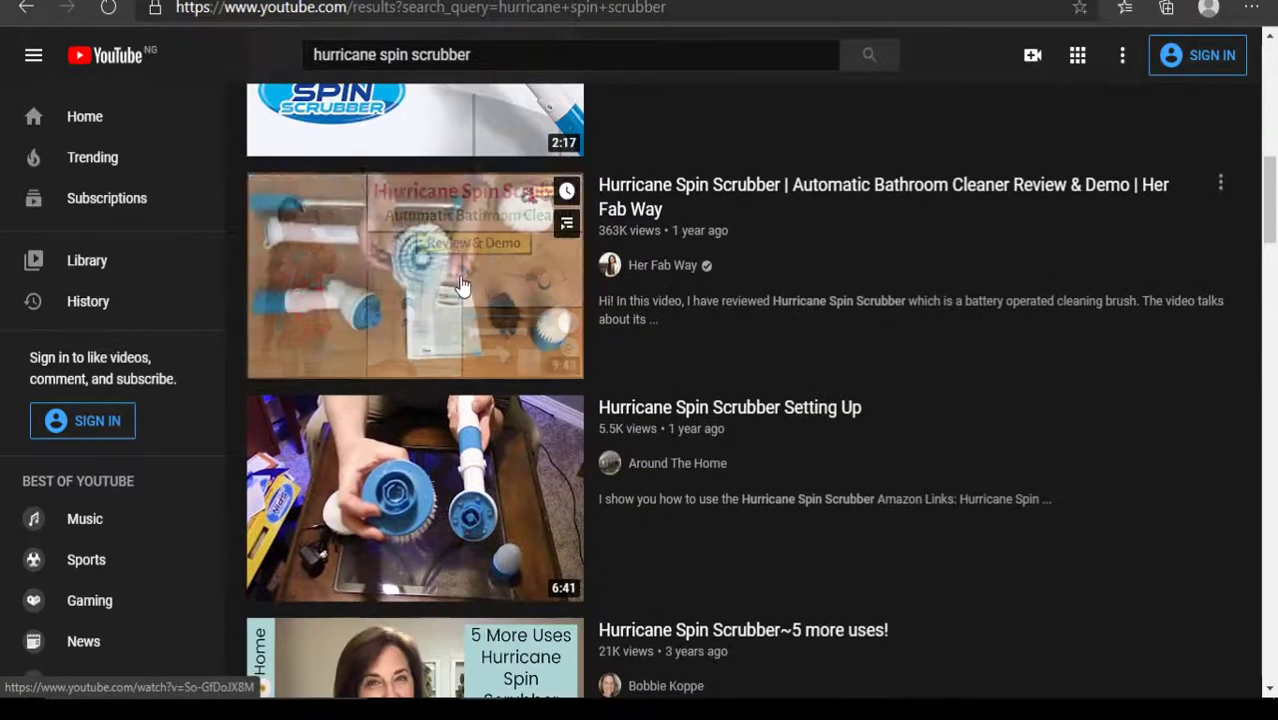
scroll(463, 285, down, 4)
scroll(463, 285, up, 14)
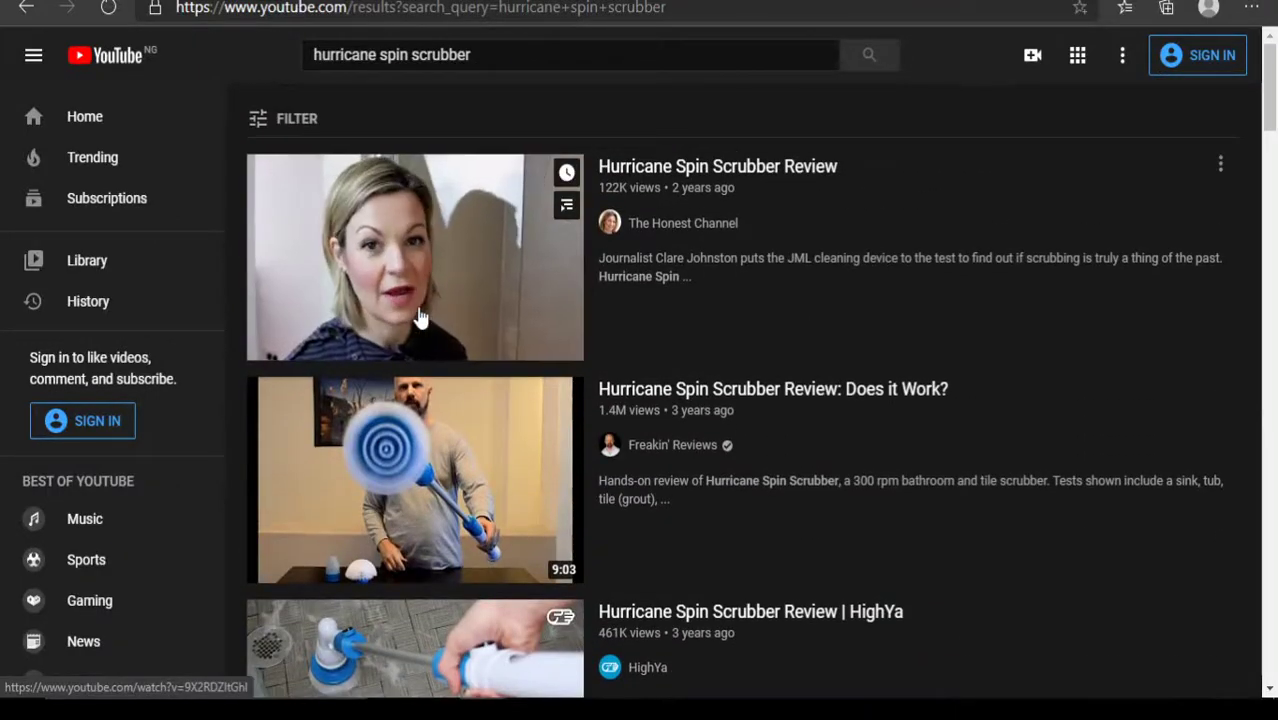
scroll(463, 285, down, 4)
scroll(420, 318, up, 1)
scroll(420, 318, up, 2)
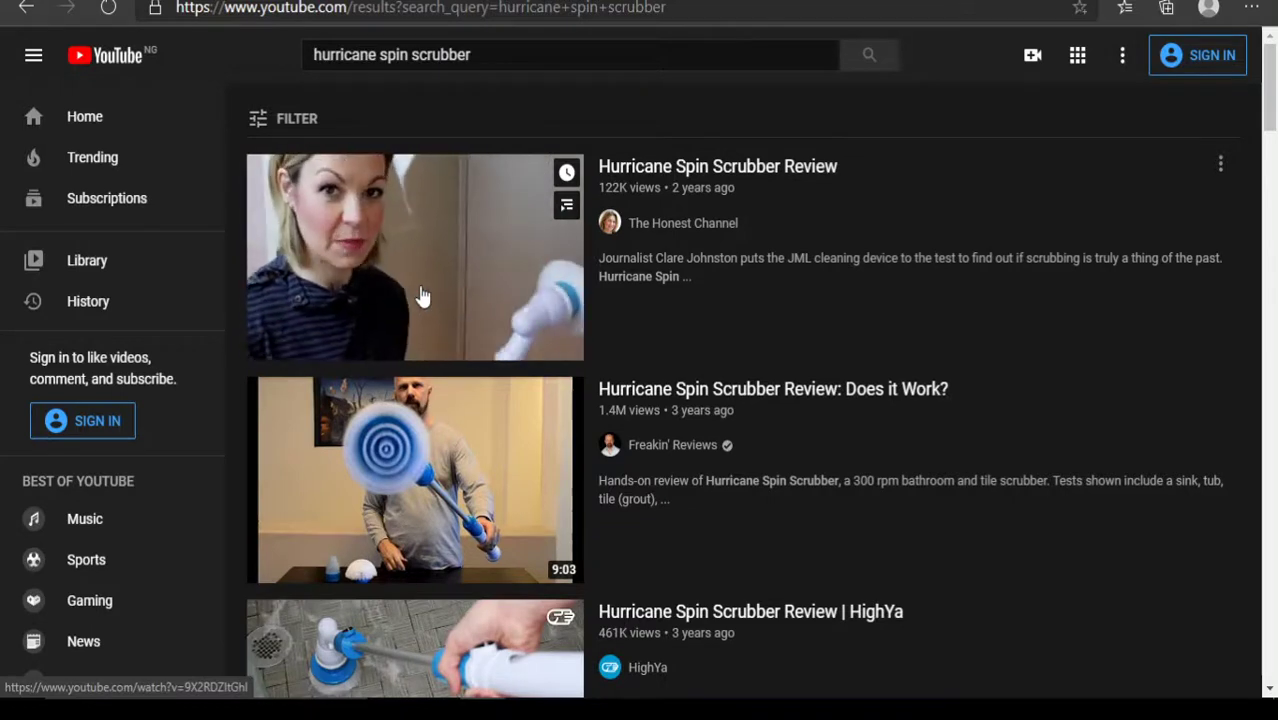
click(424, 297)
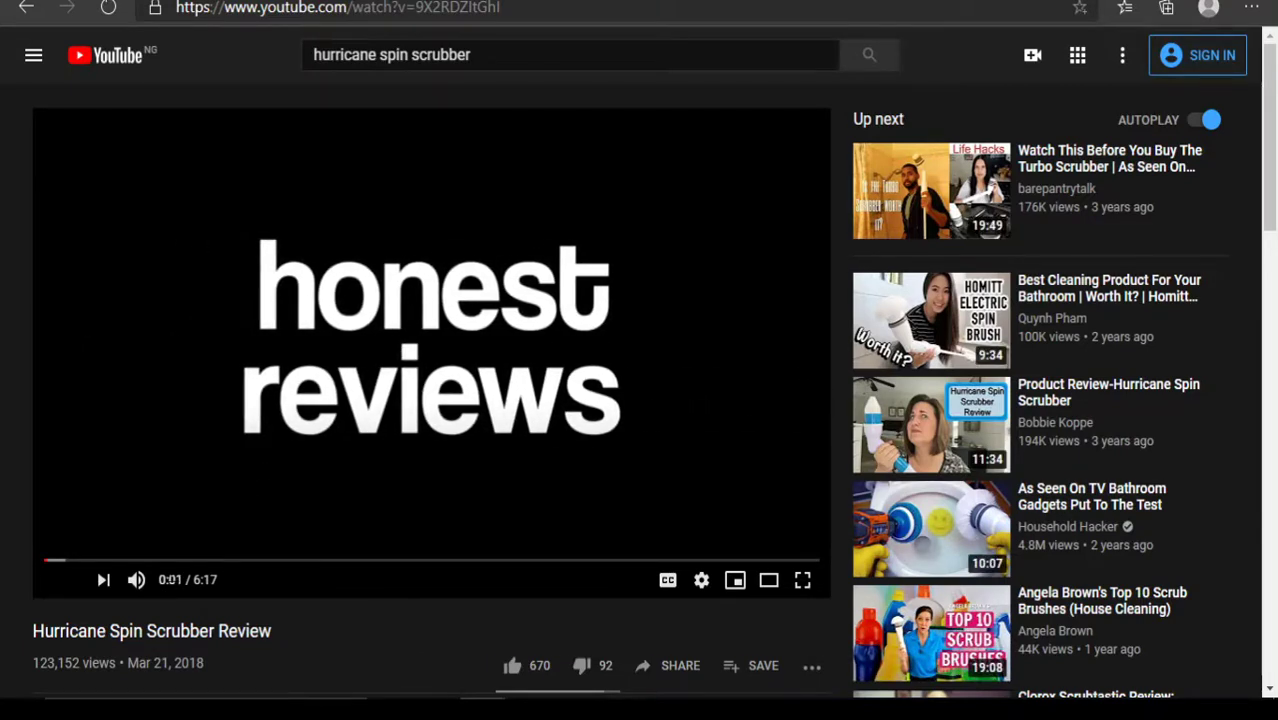
click(137, 580)
click(137, 580)
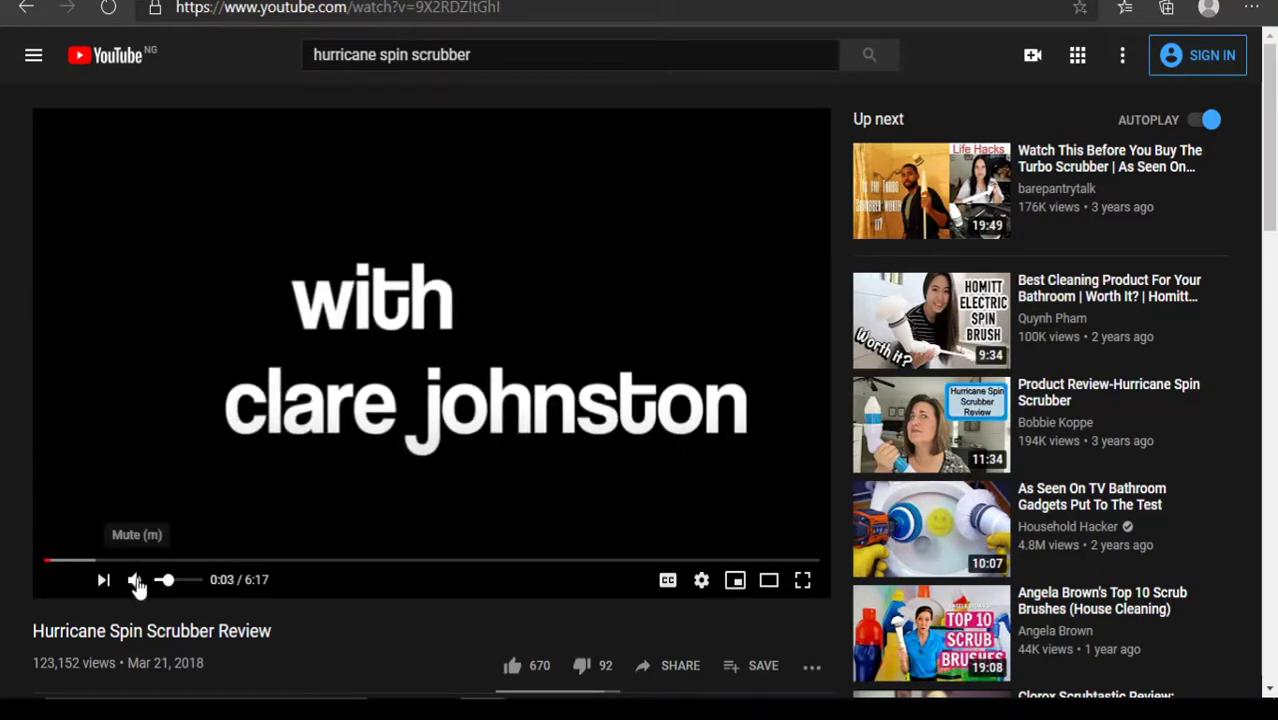
click(136, 580)
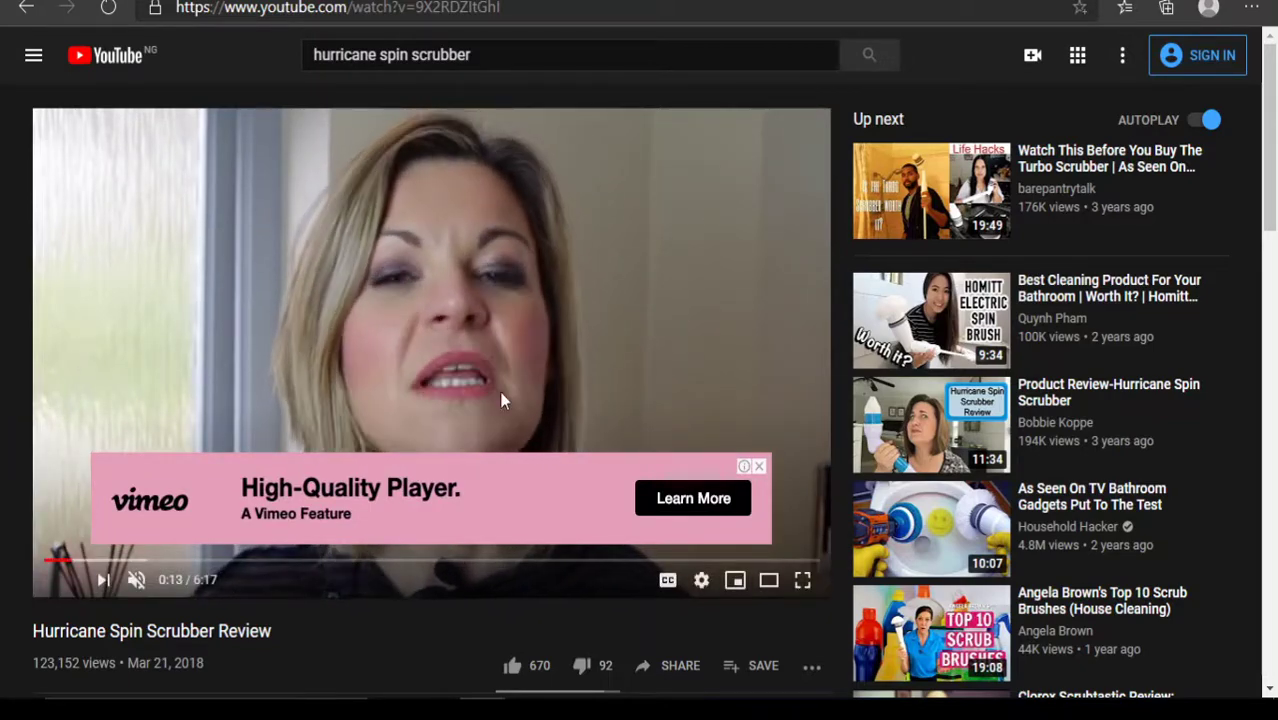
scroll(512, 436, down, 4)
scroll(499, 250, up, 4)
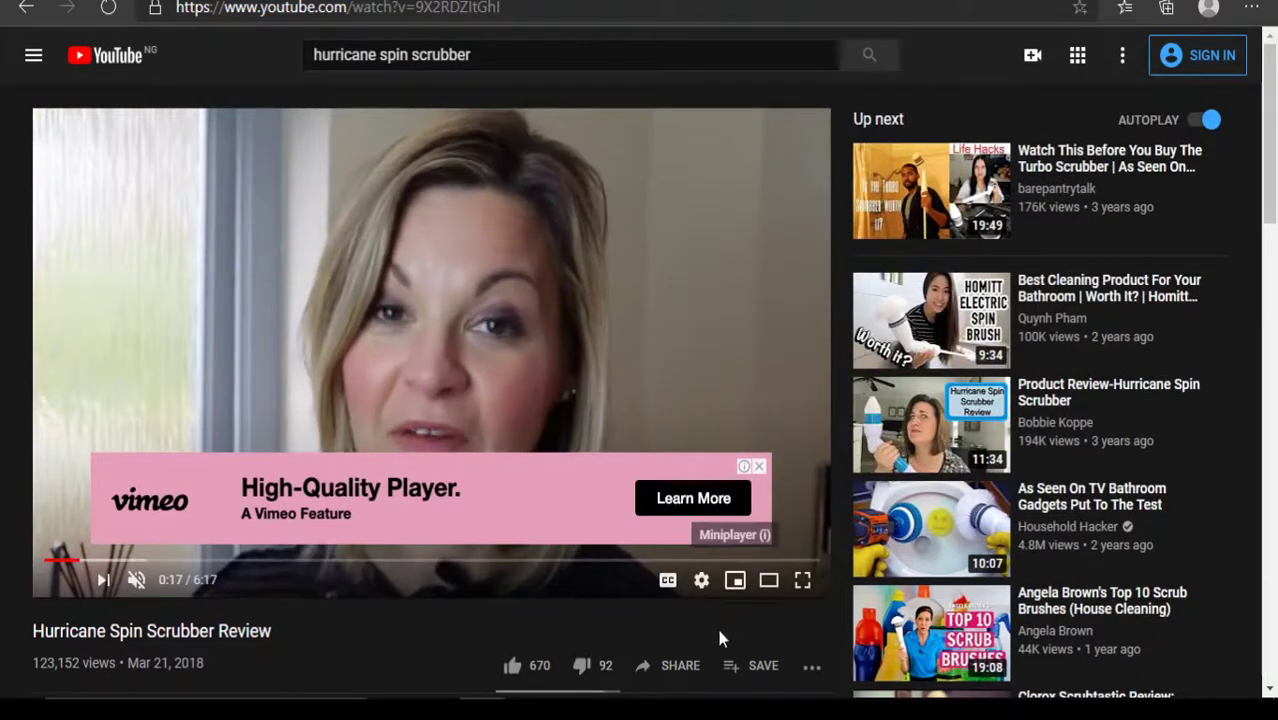
click(648, 670)
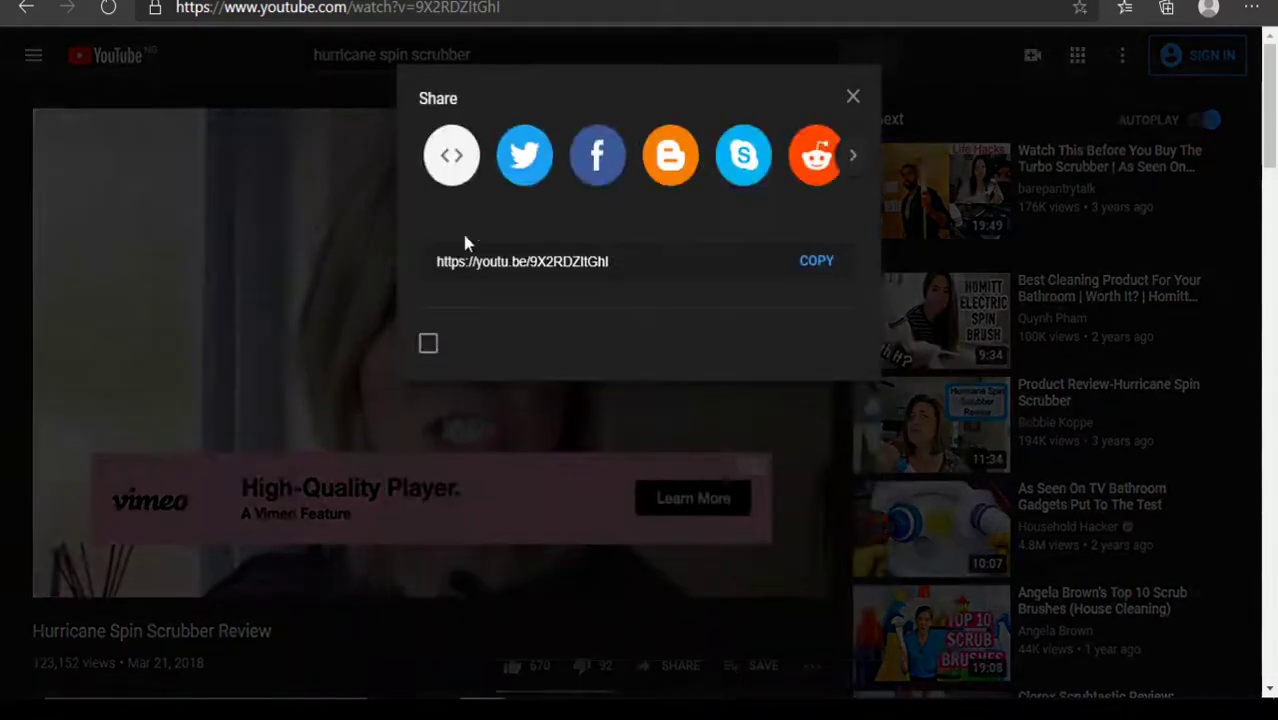
click(815, 155)
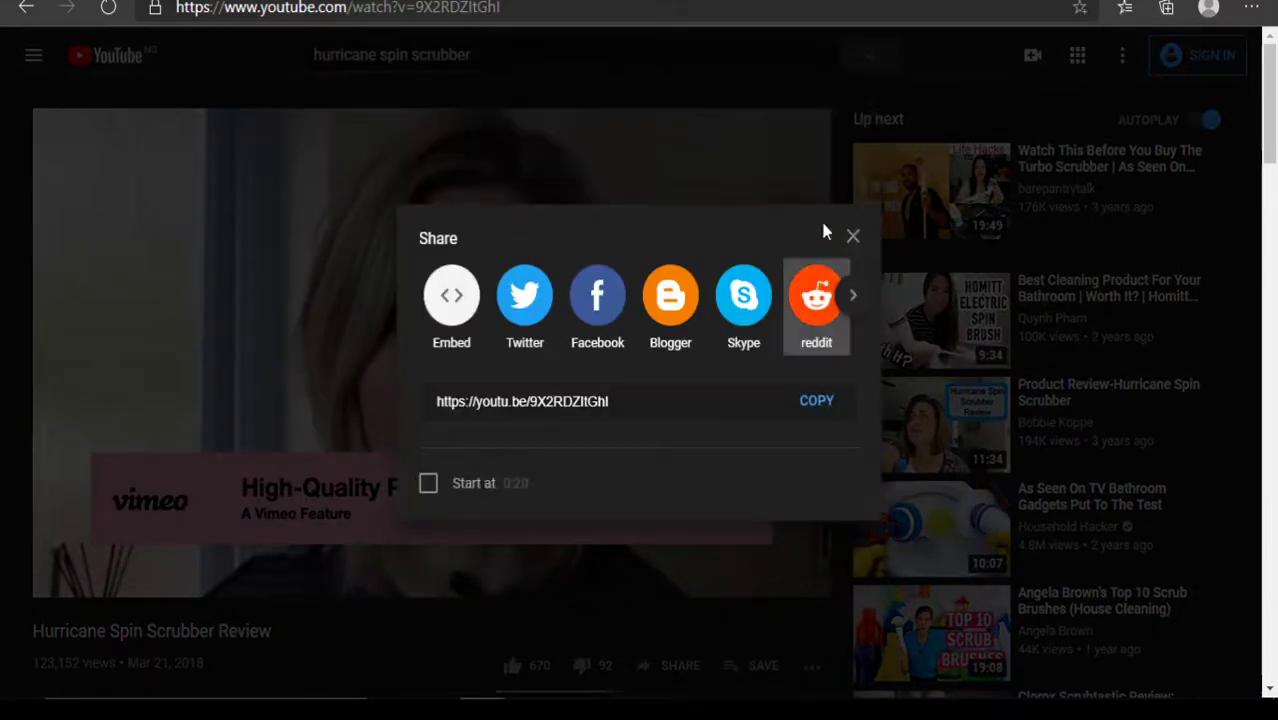
key(ctrl+w)
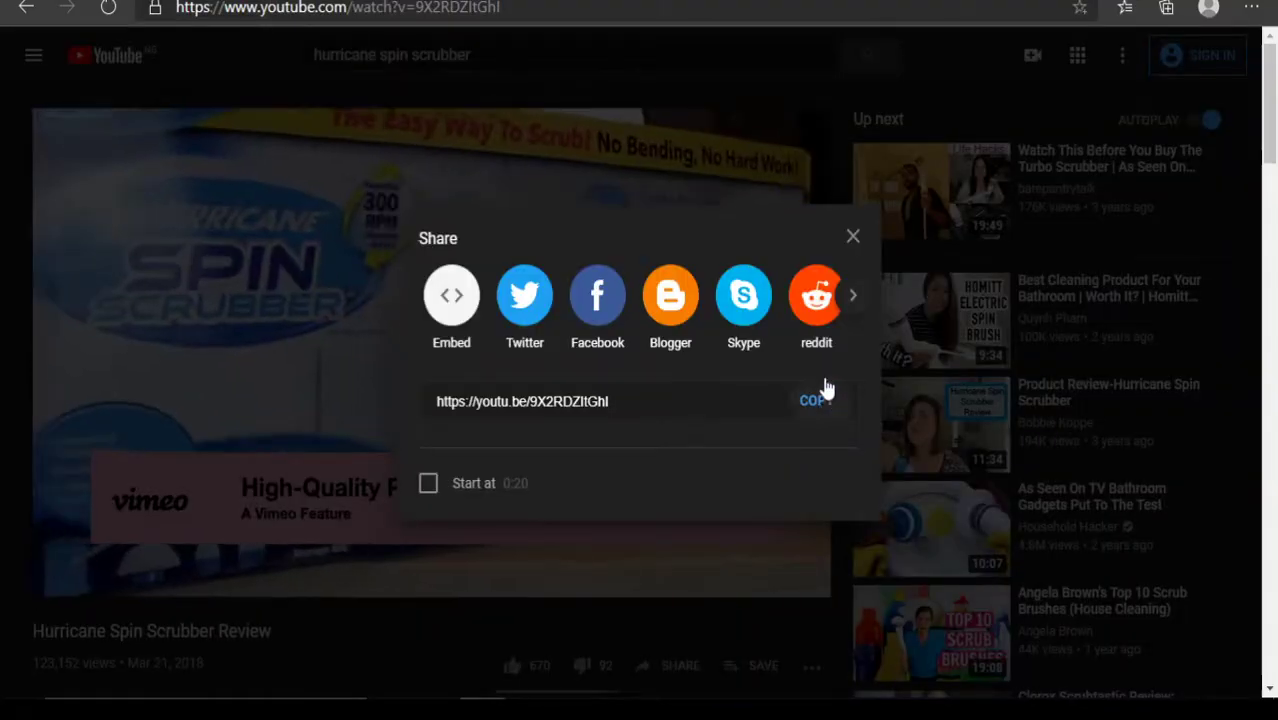
click(816, 400)
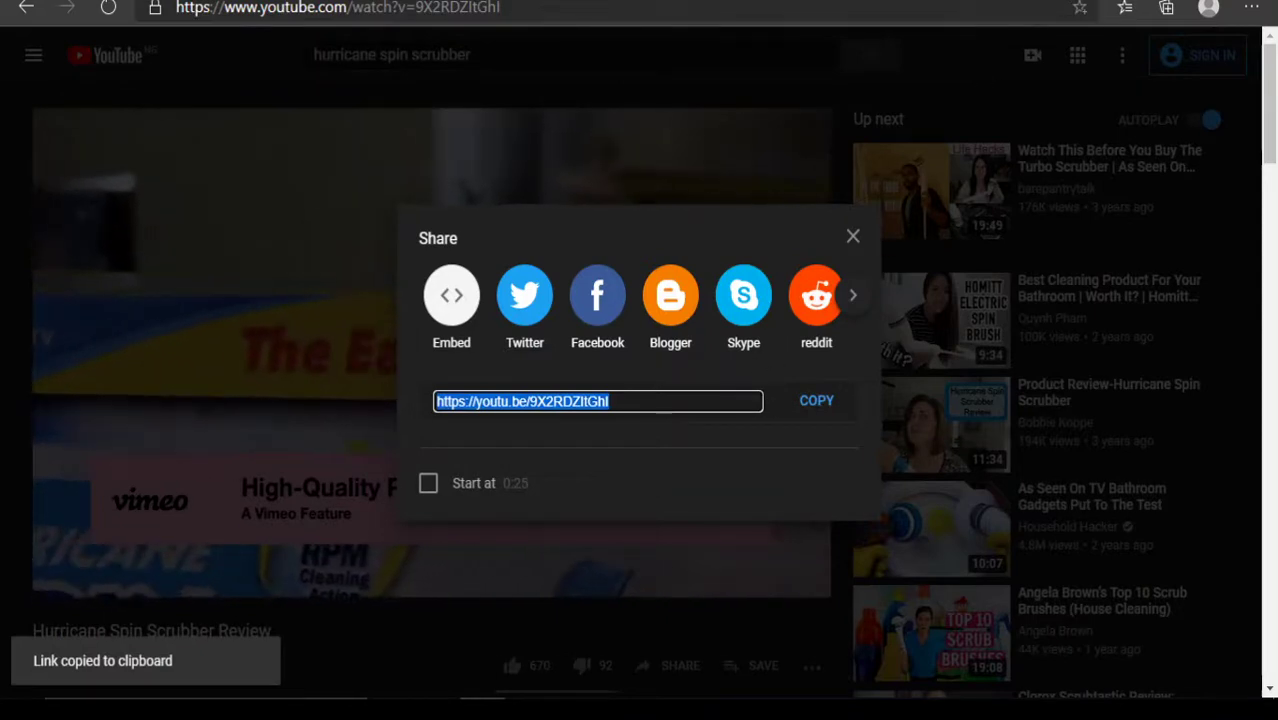
click(816, 404)
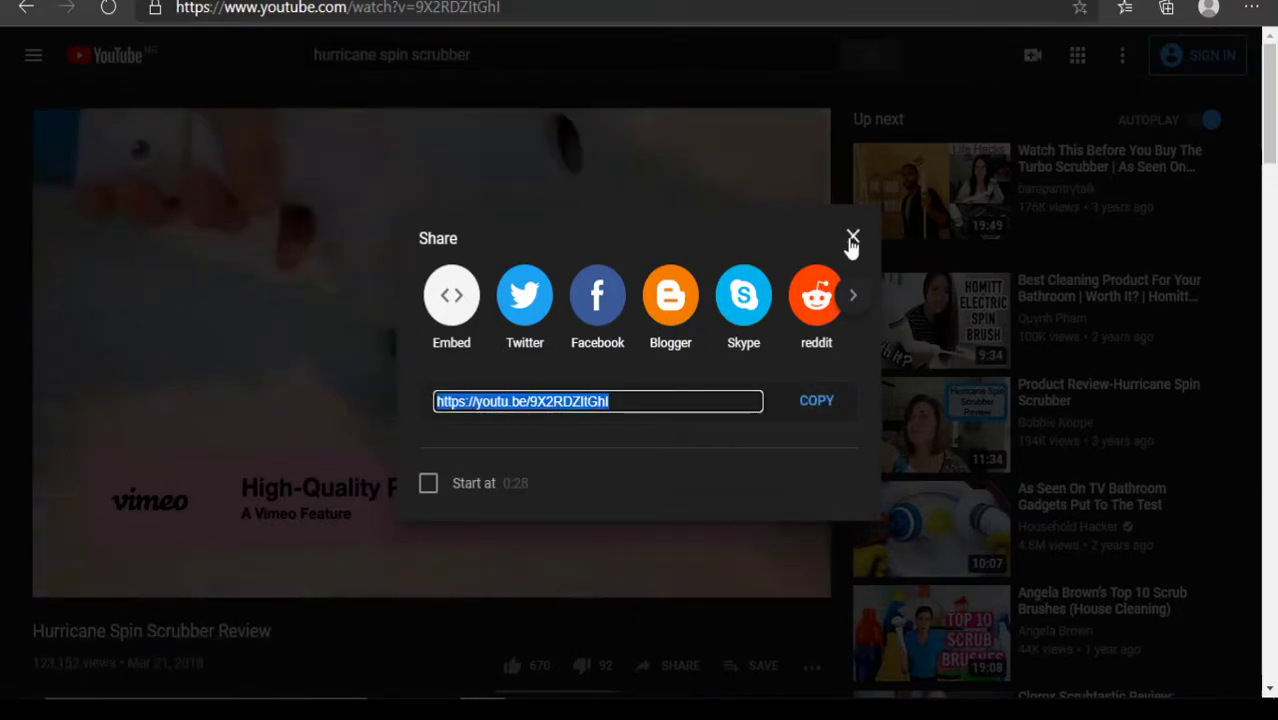
click(852, 238)
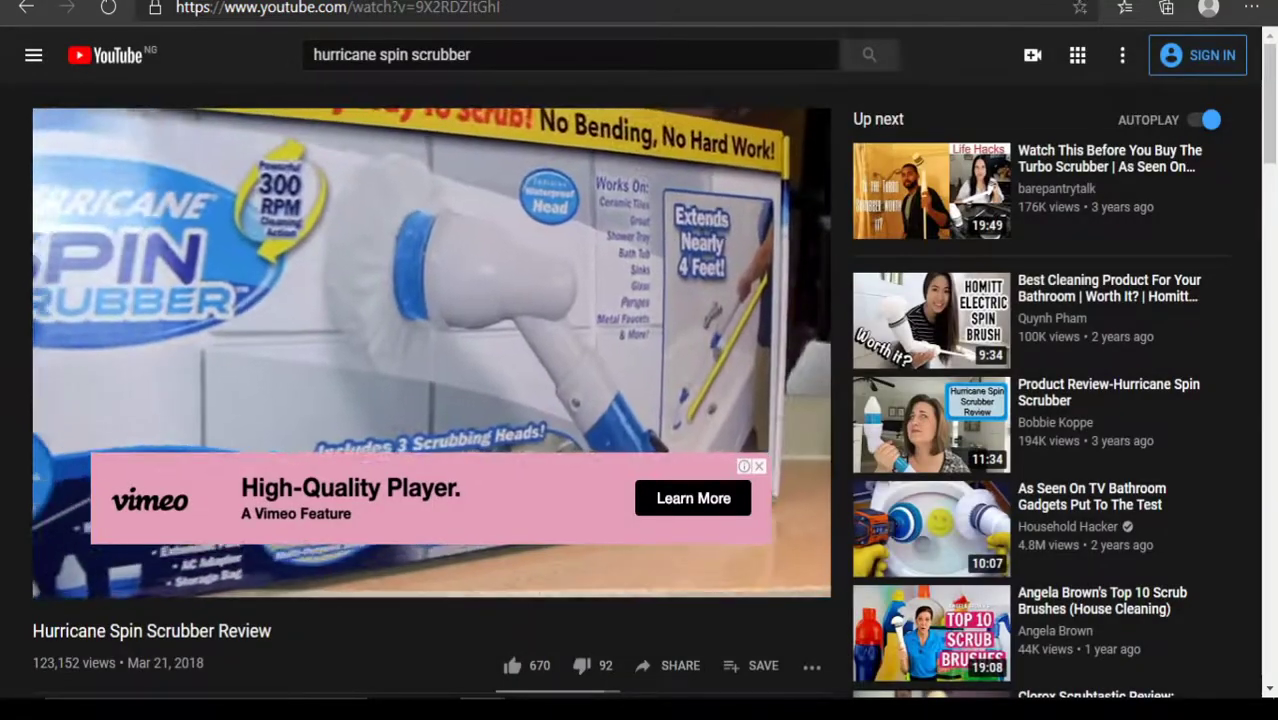
key(ctrl+t)
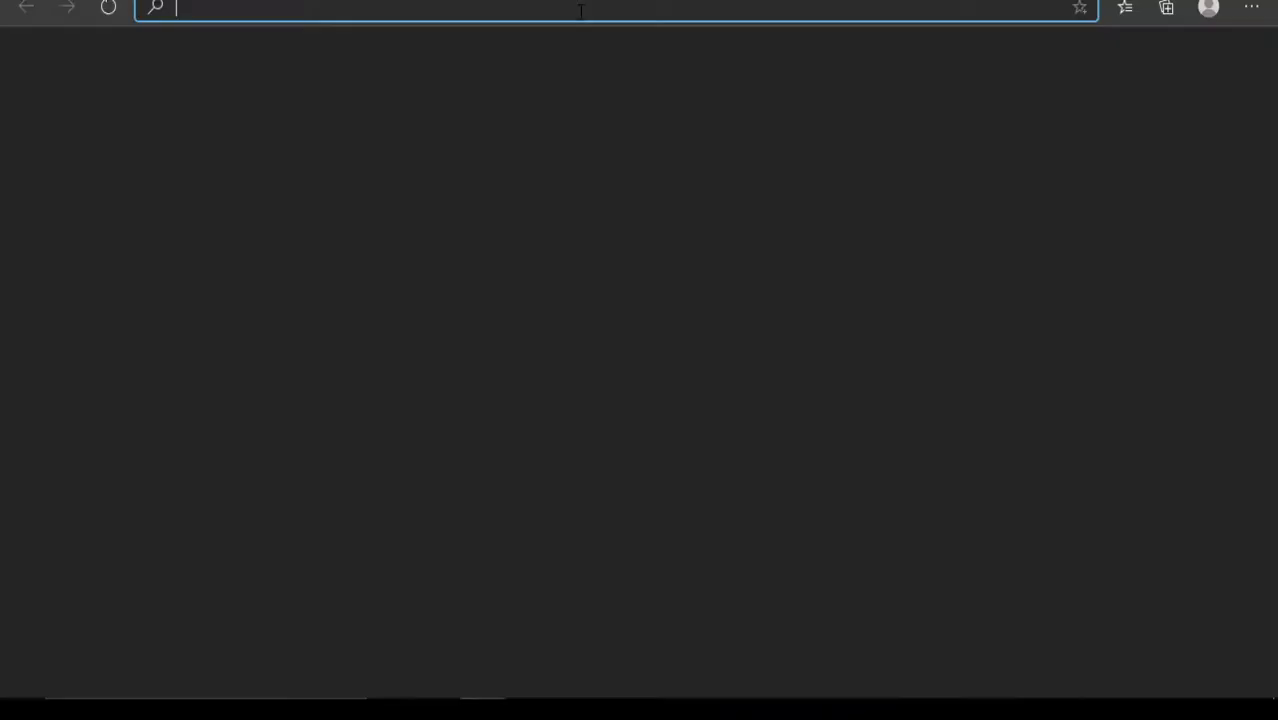
Step: Load y2mate.com in the new tab
text(y2)
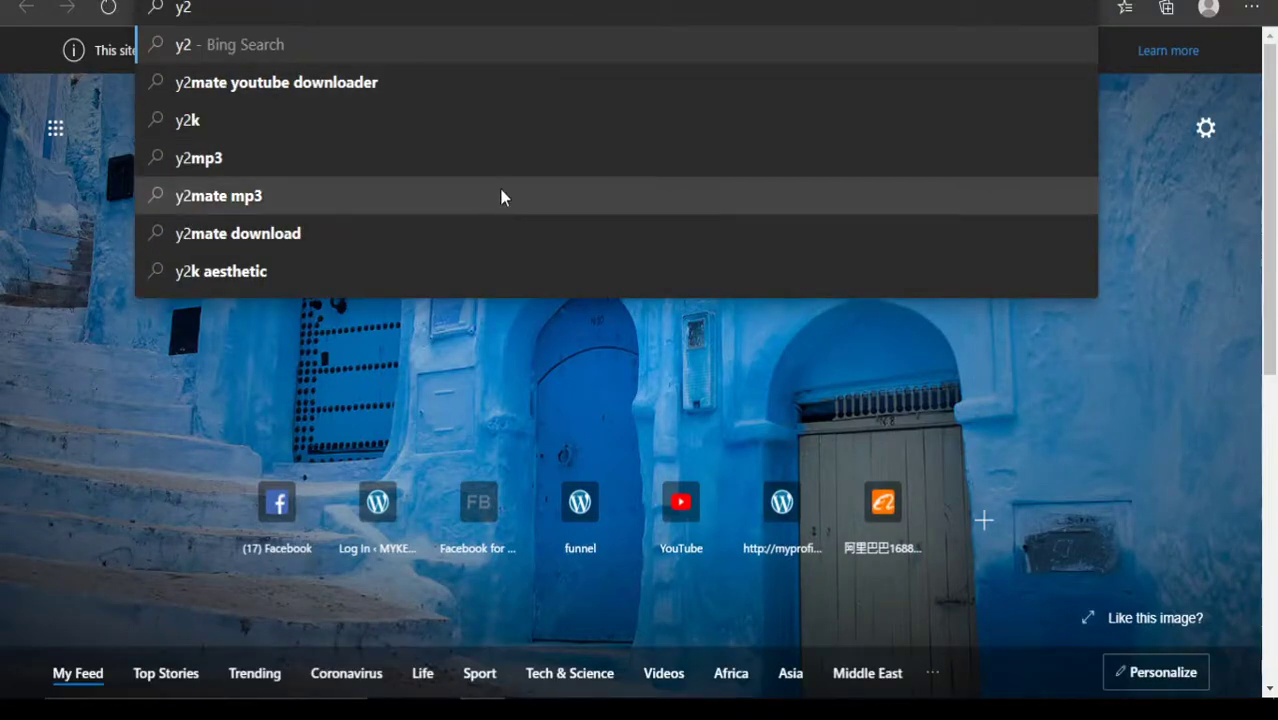
text(mate)
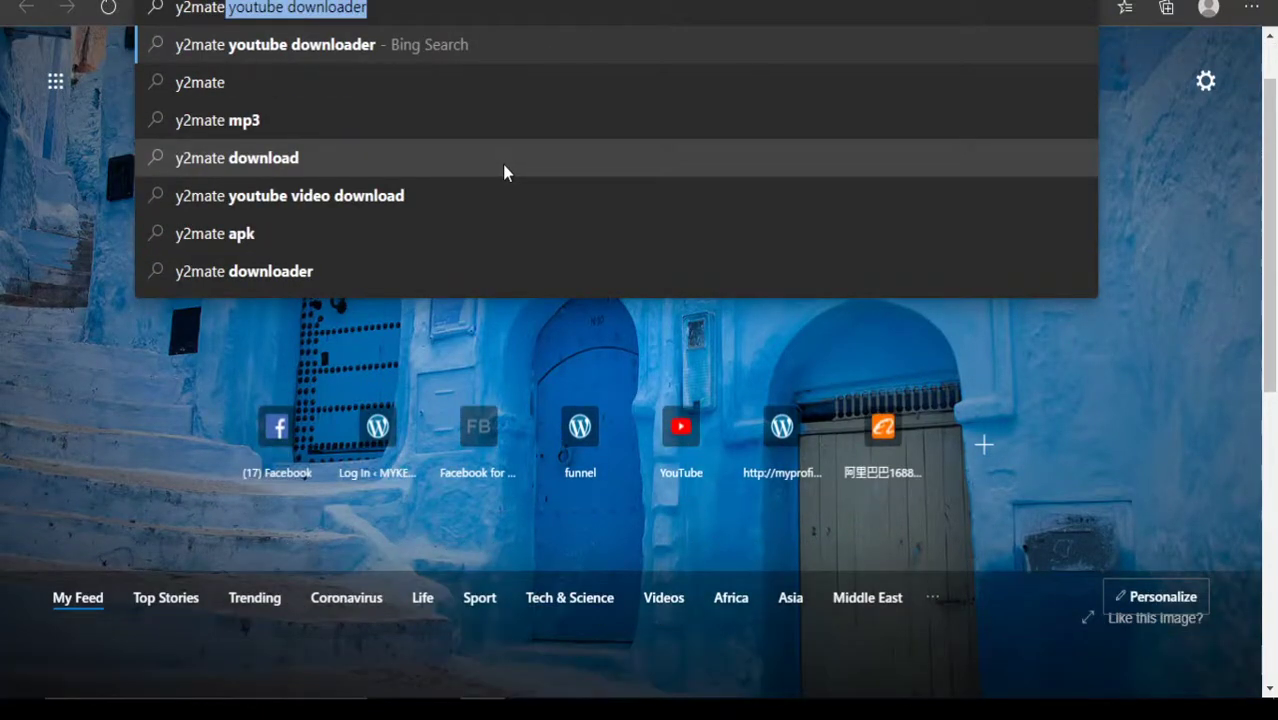
text(.)
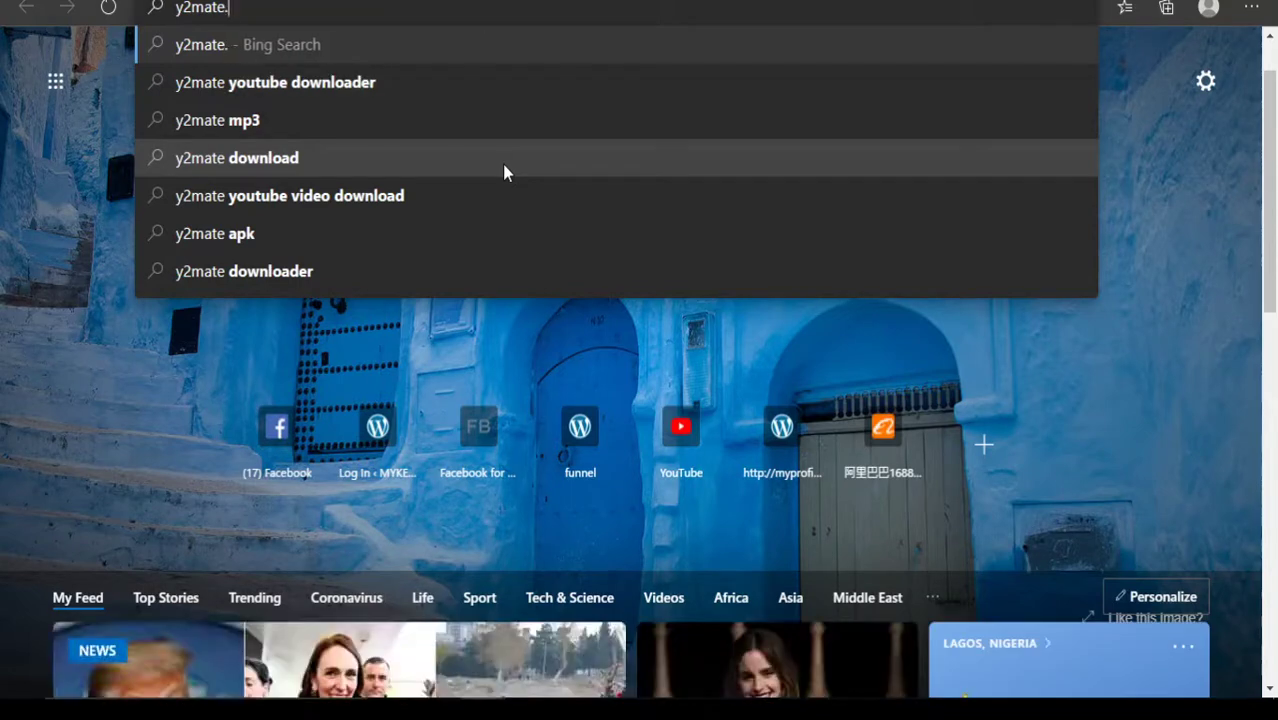
text(com\)
key(BackSpace)
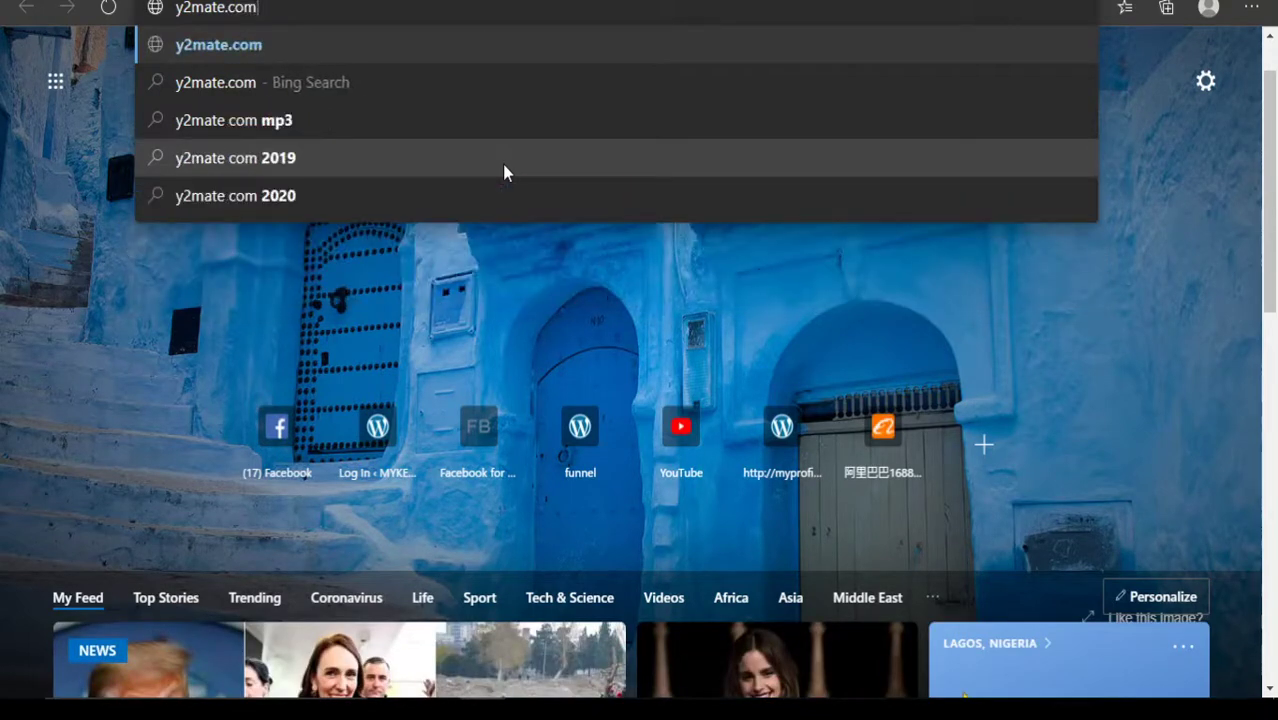
key(Return)
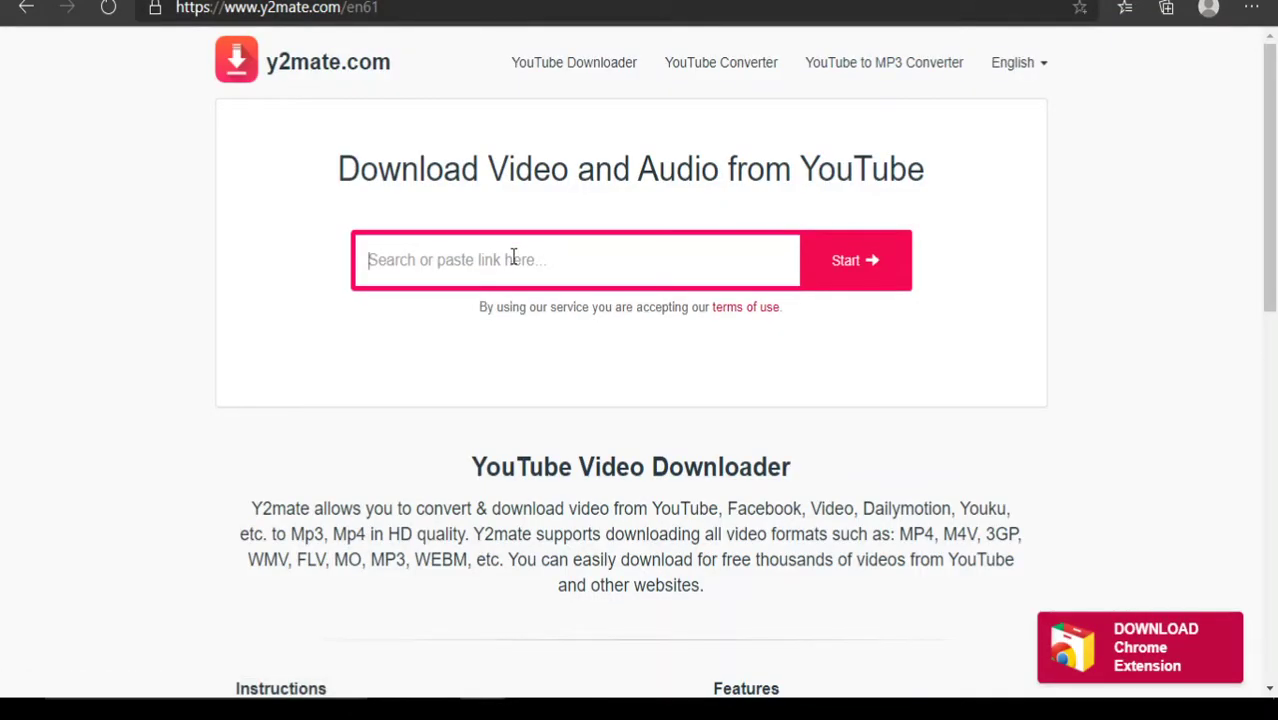
Step: Paste the YouTube link into y2mate, start the video download, and block notifications
right_click(510, 254)
click(620, 488)
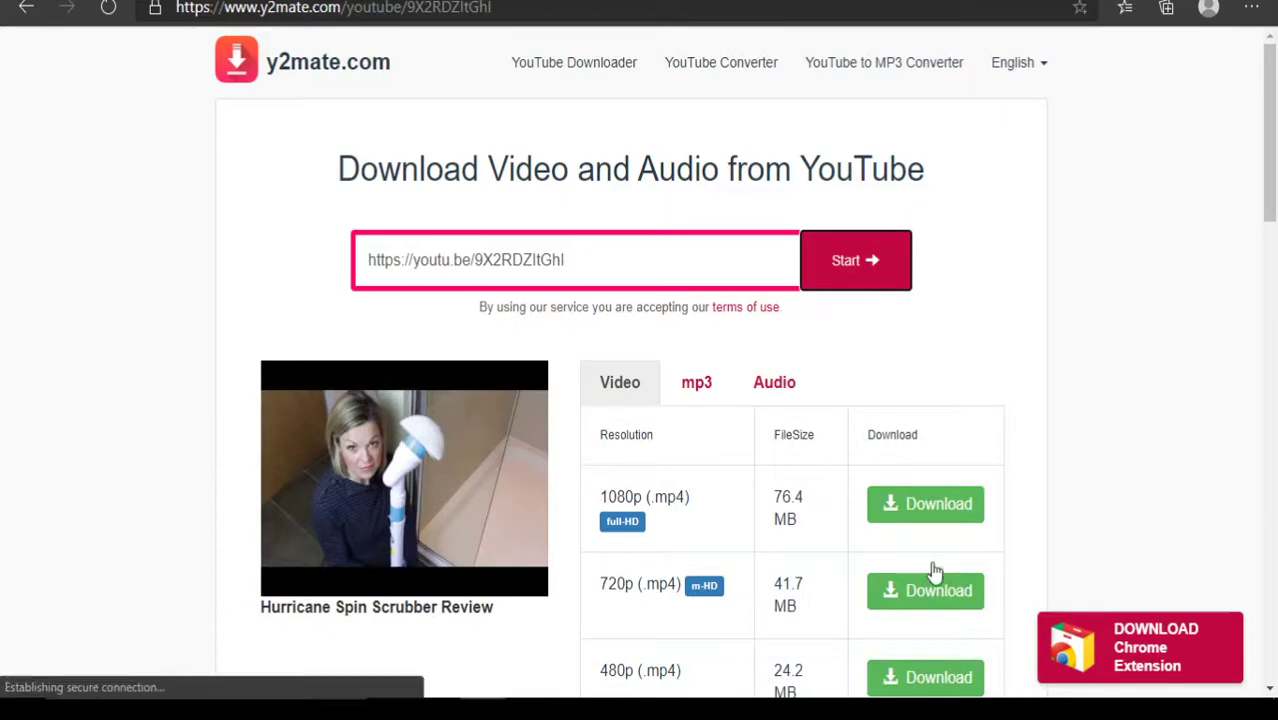
scroll(900, 575, down, 5)
click(888, 570)
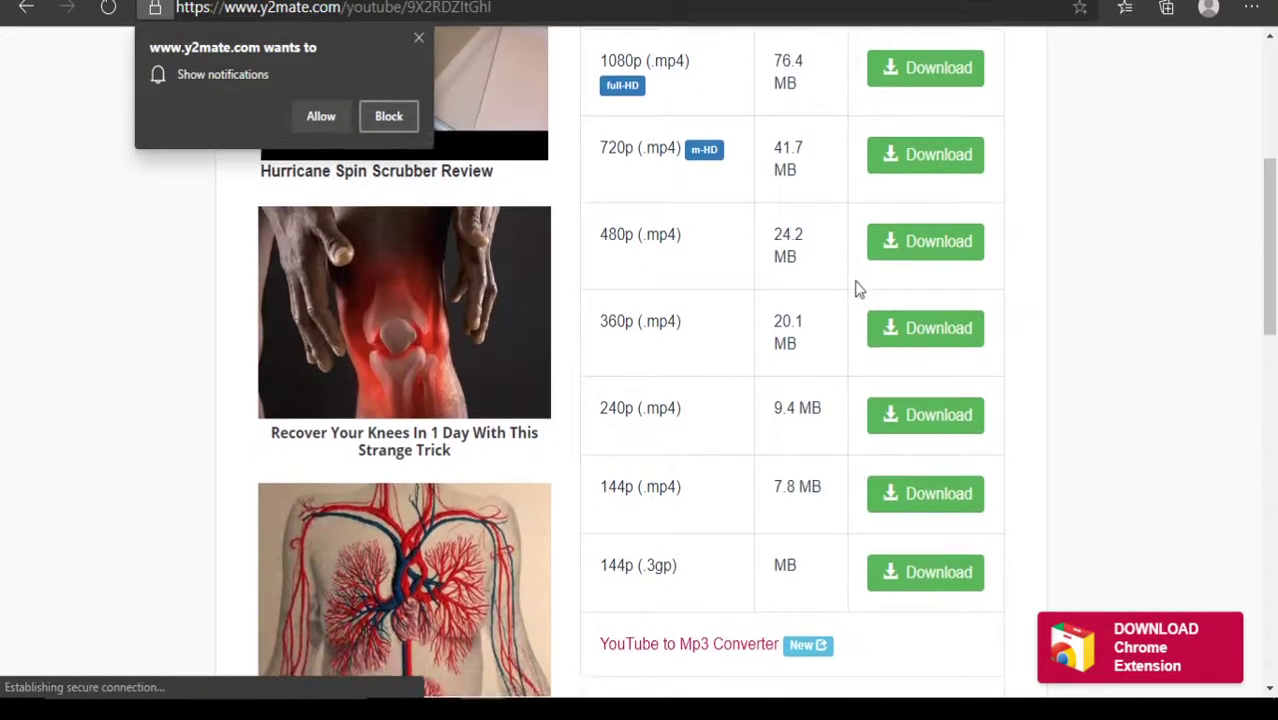
click(418, 38)
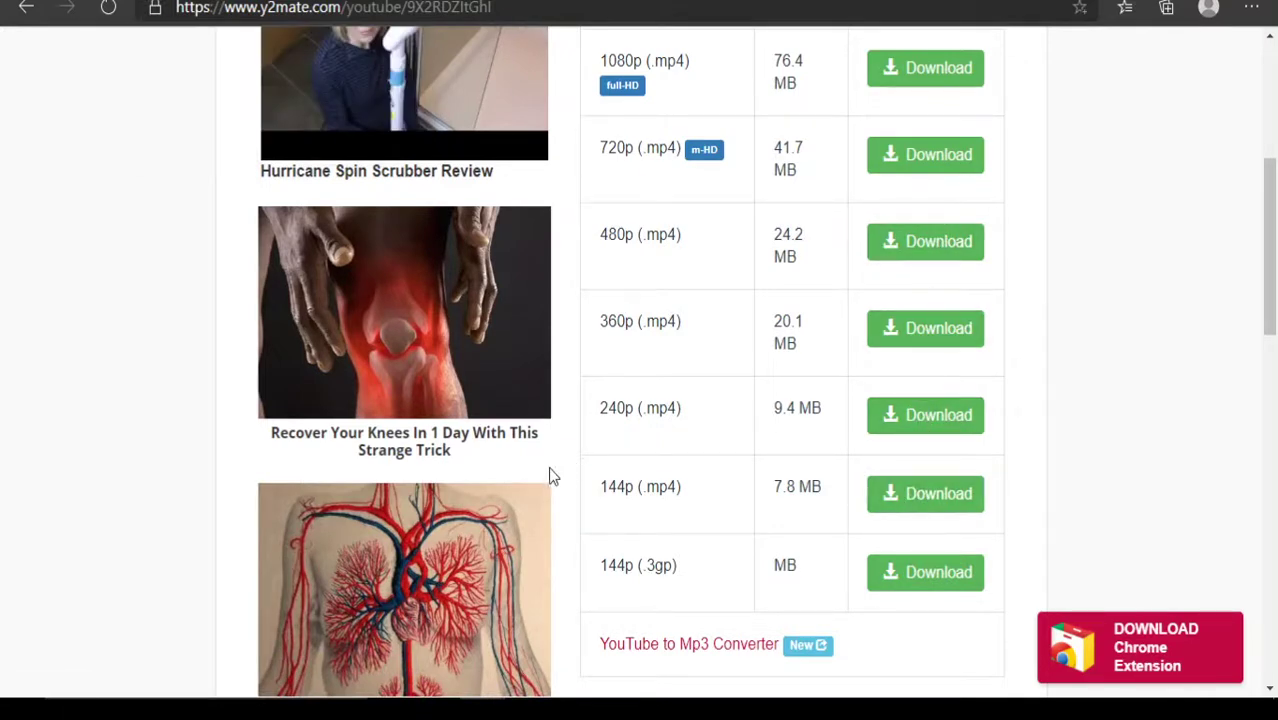
scroll(812, 457, up, 5)
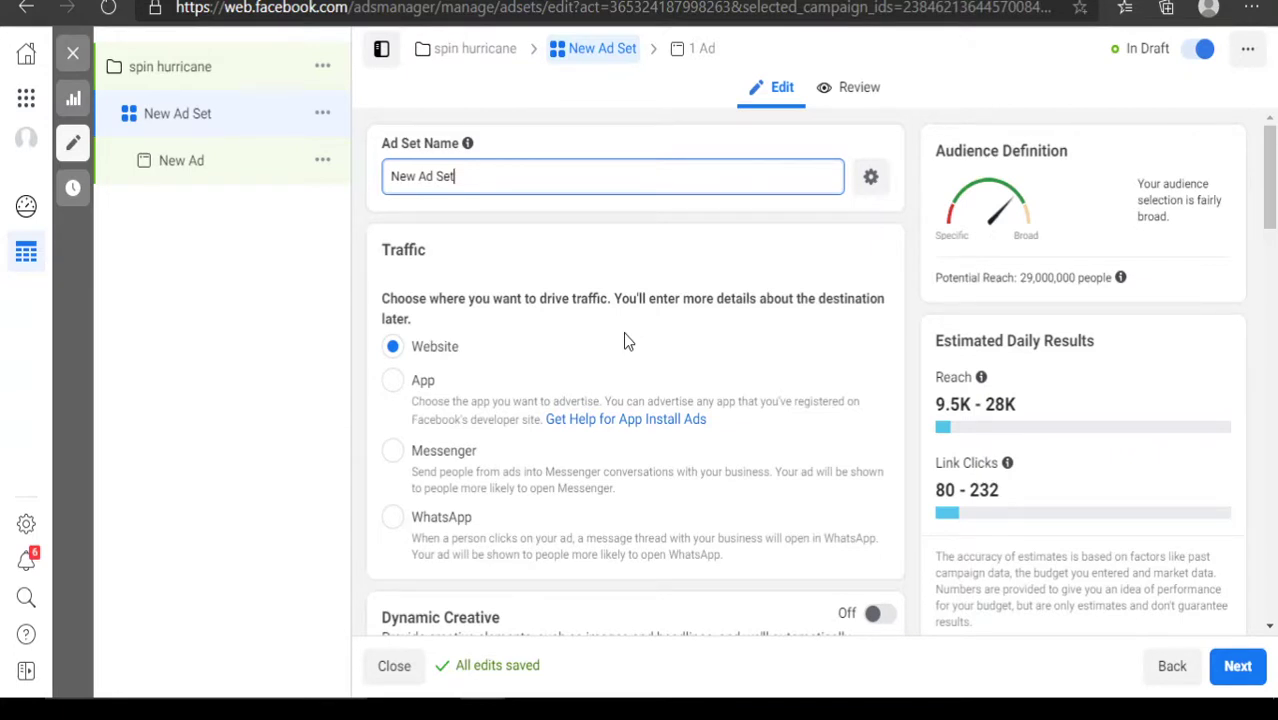
scroll(562, 390, down, 2)
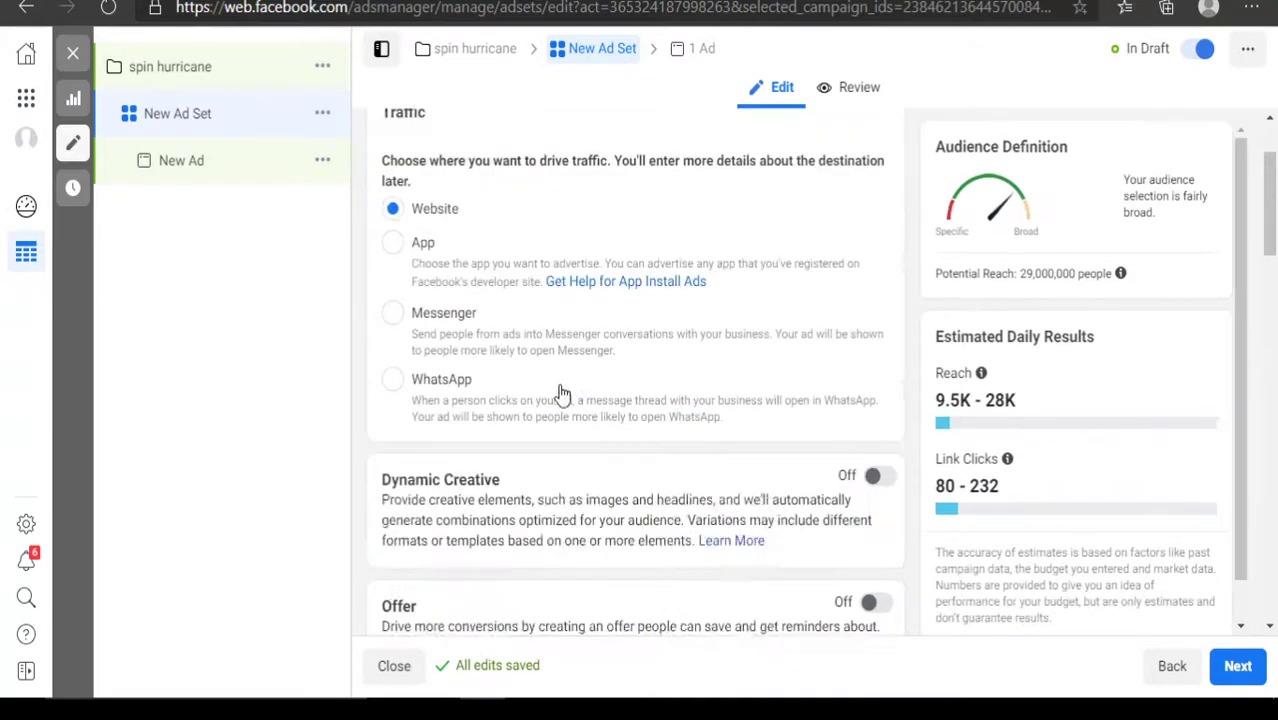
scroll(560, 400, down, 5)
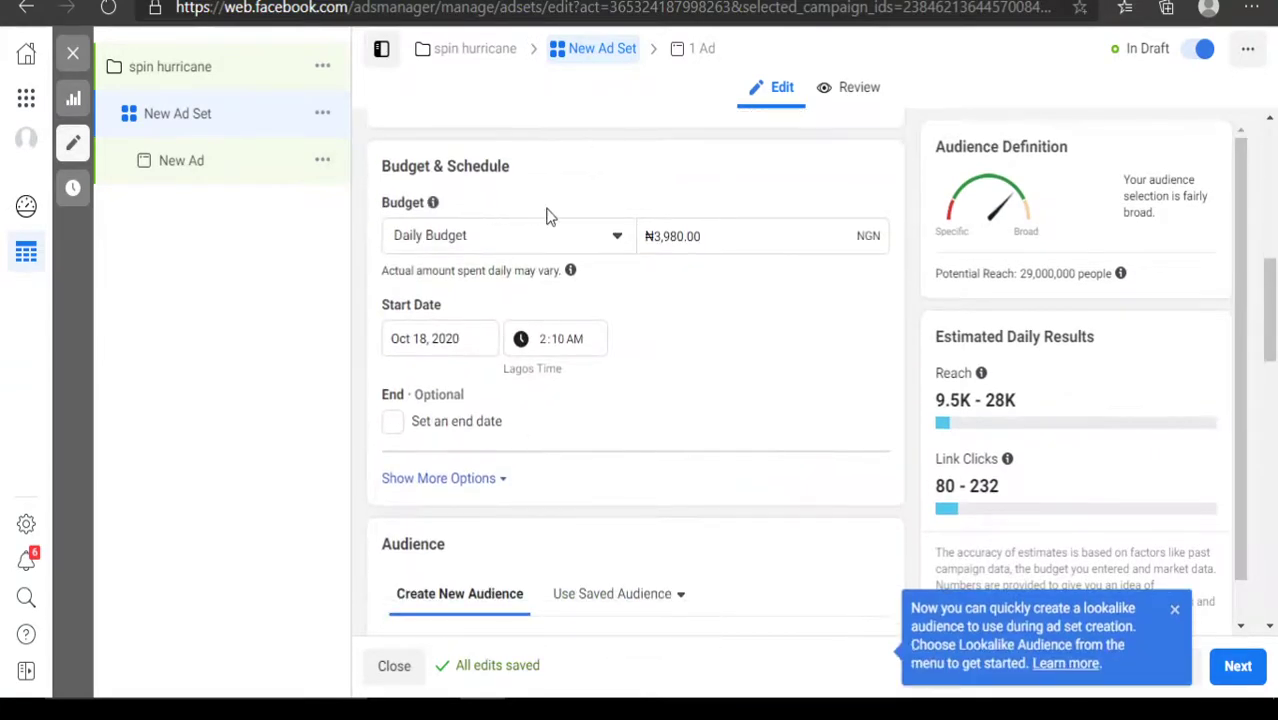
scroll(546, 216, up, 7)
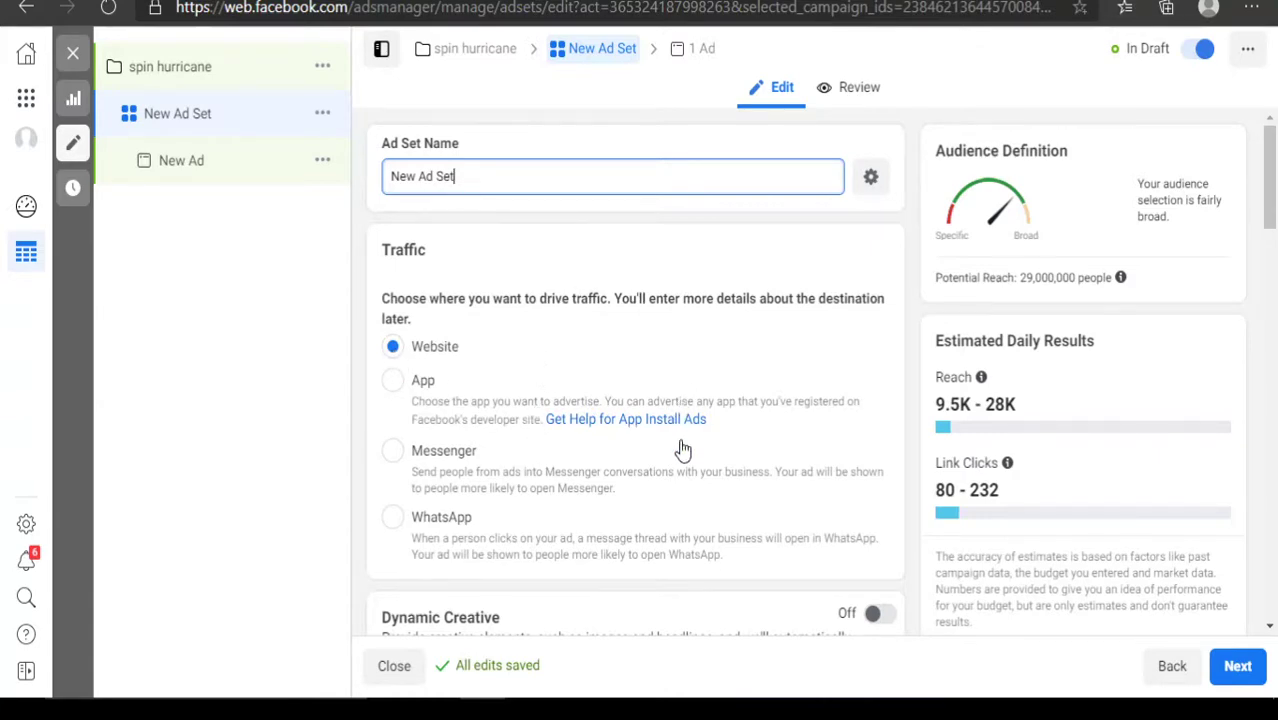
scroll(575, 482, down, 3)
scroll(491, 451, up, 3)
scroll(512, 509, down, 3)
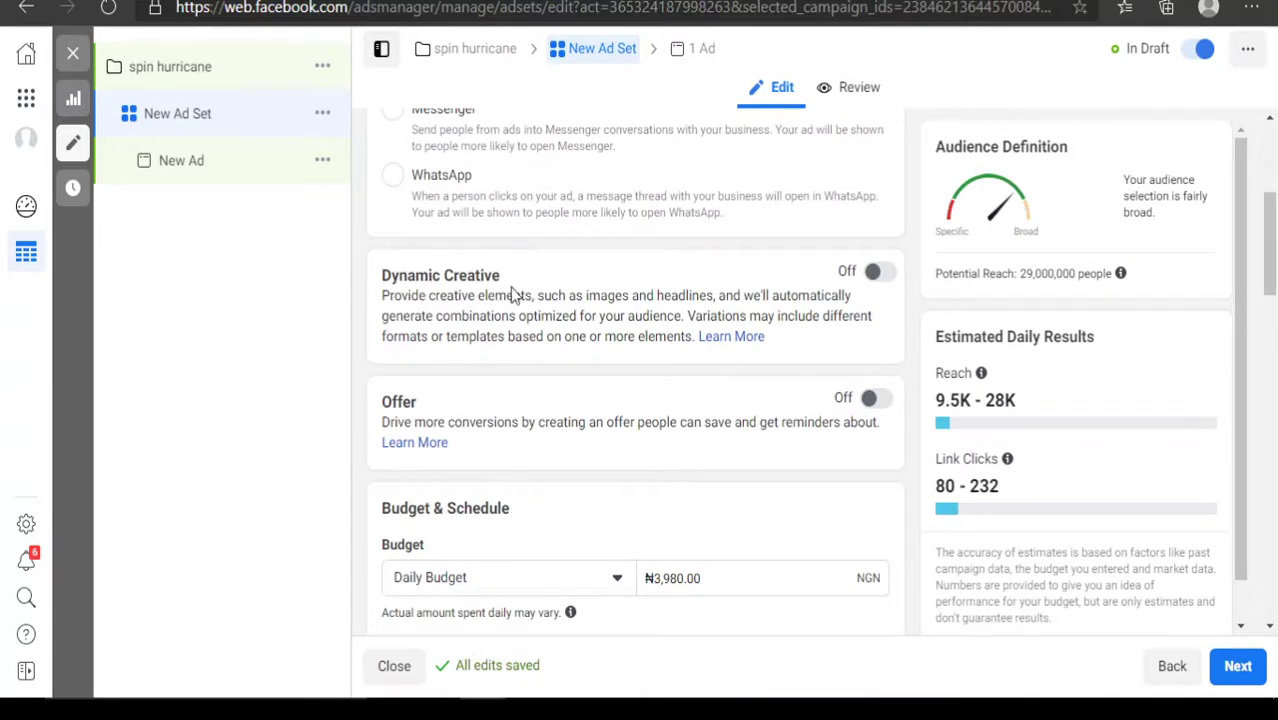
scroll(557, 430, down, 3)
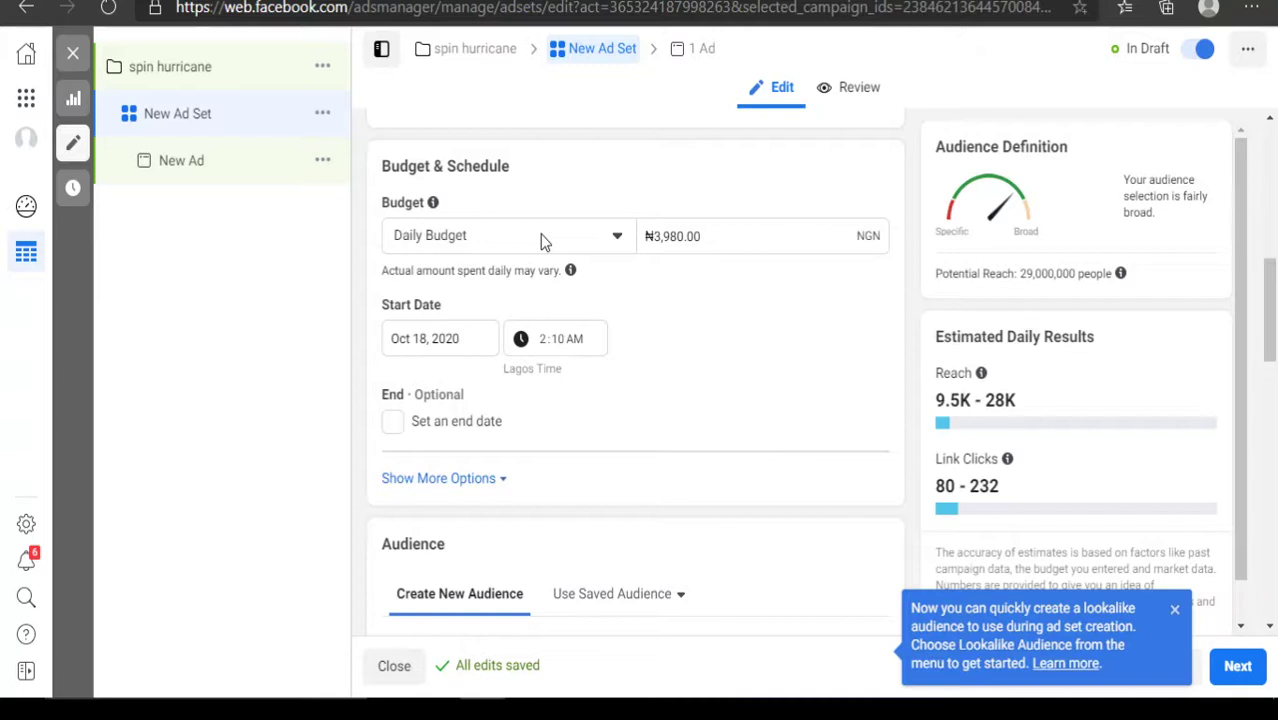
Step: Change the daily budget from ₦3,980.00 to ₦5,000.00 and tick Set an end date
click(780, 237)
drag(726, 236, 645, 237)
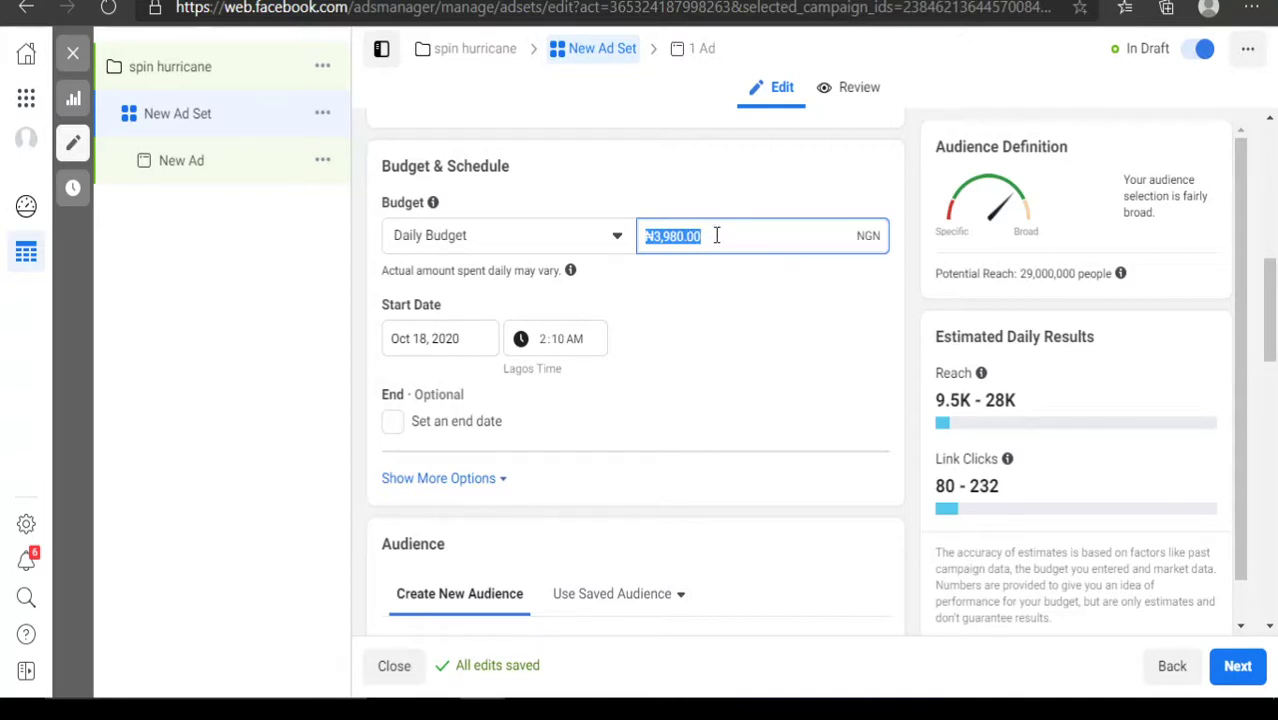
text(500)
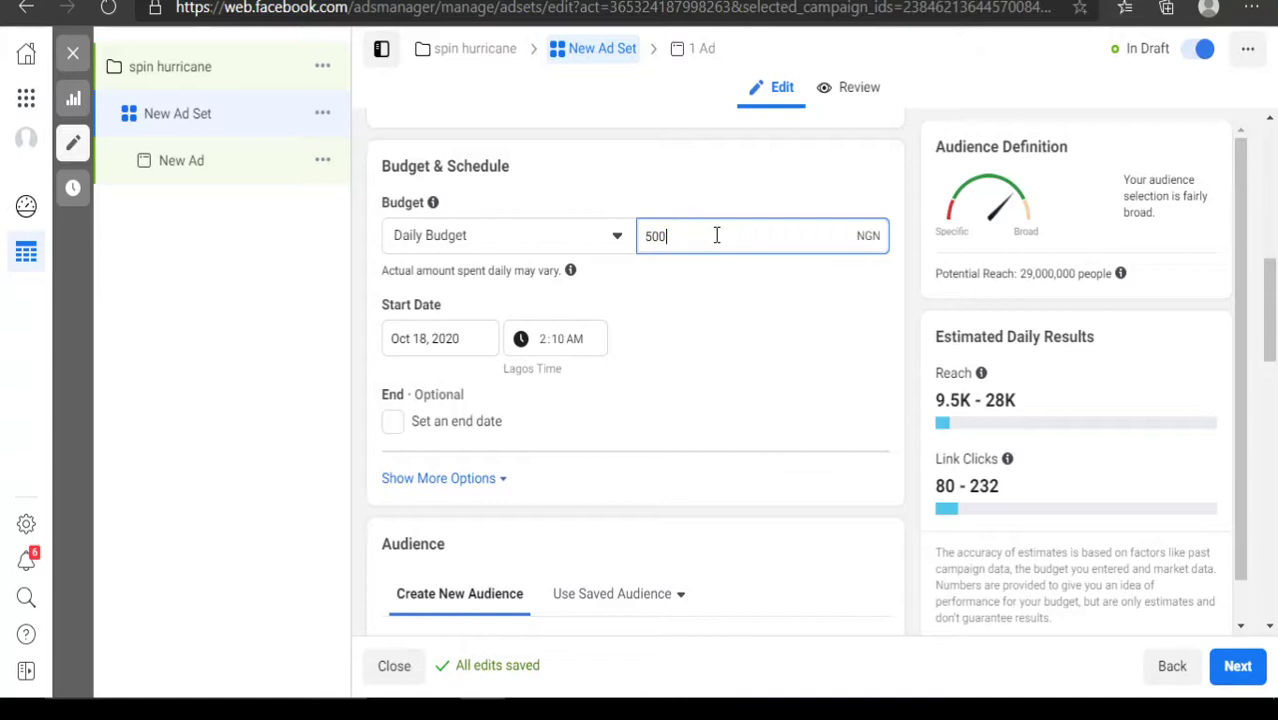
text(0)
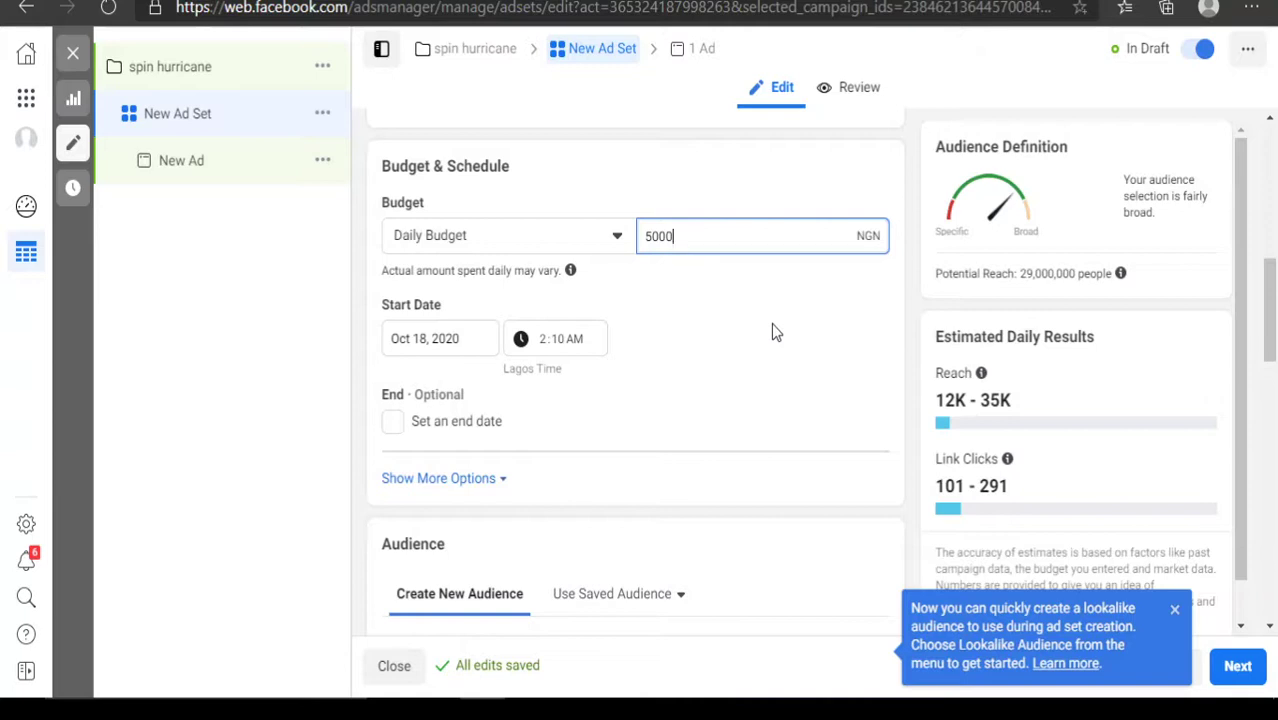
click(392, 424)
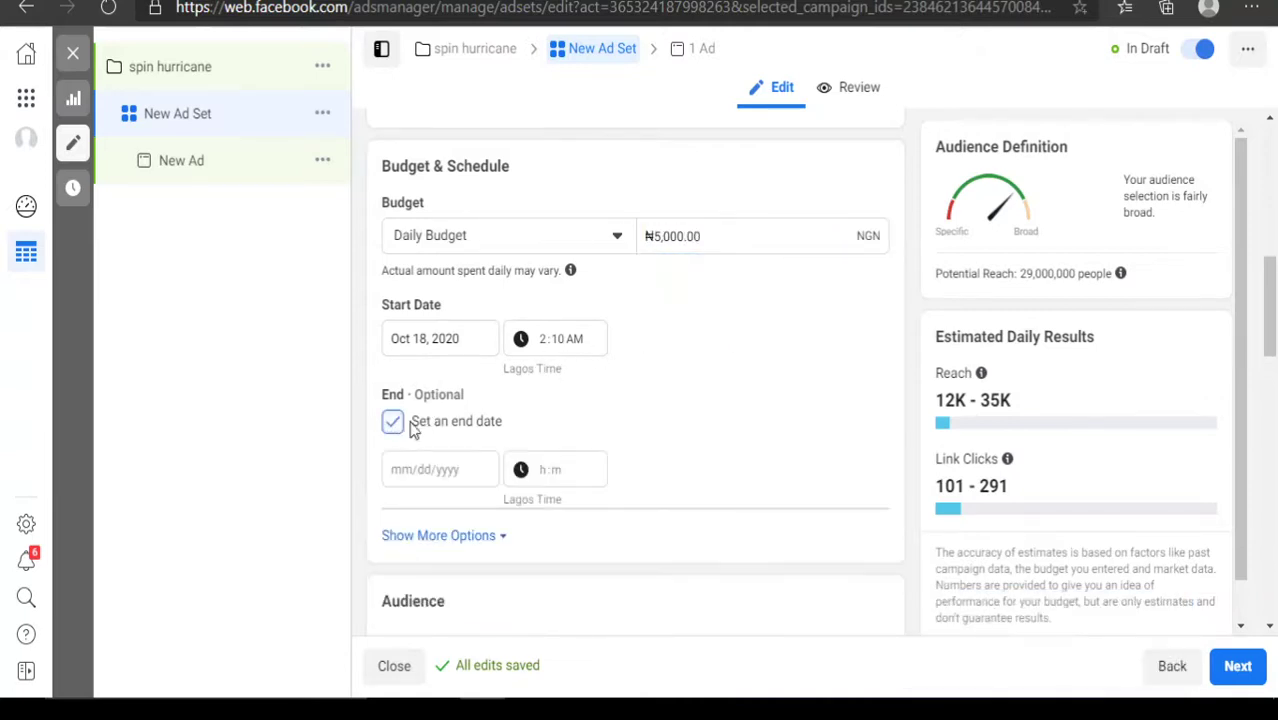
click(443, 469)
click(668, 376)
Step: Scroll to the Audience section showing Nigeria, ages 18–65+, all genders
scroll(645, 395, down, 3)
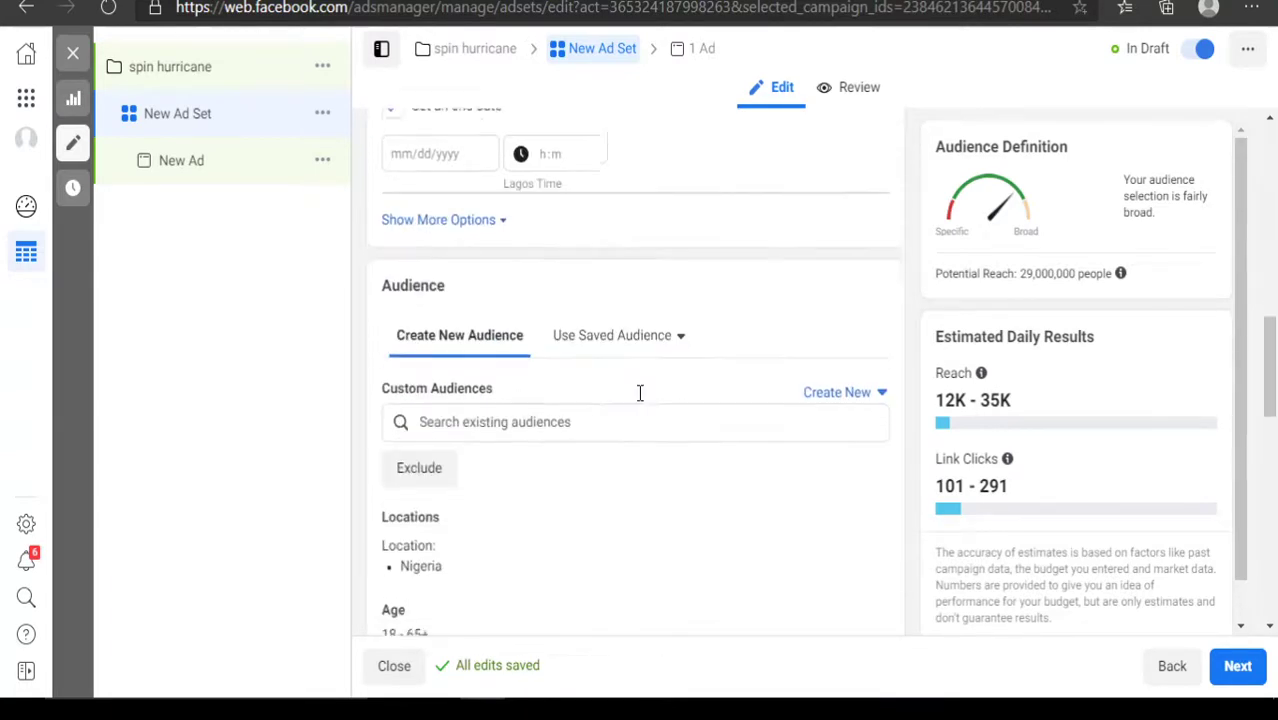
scroll(571, 397, down, 3)
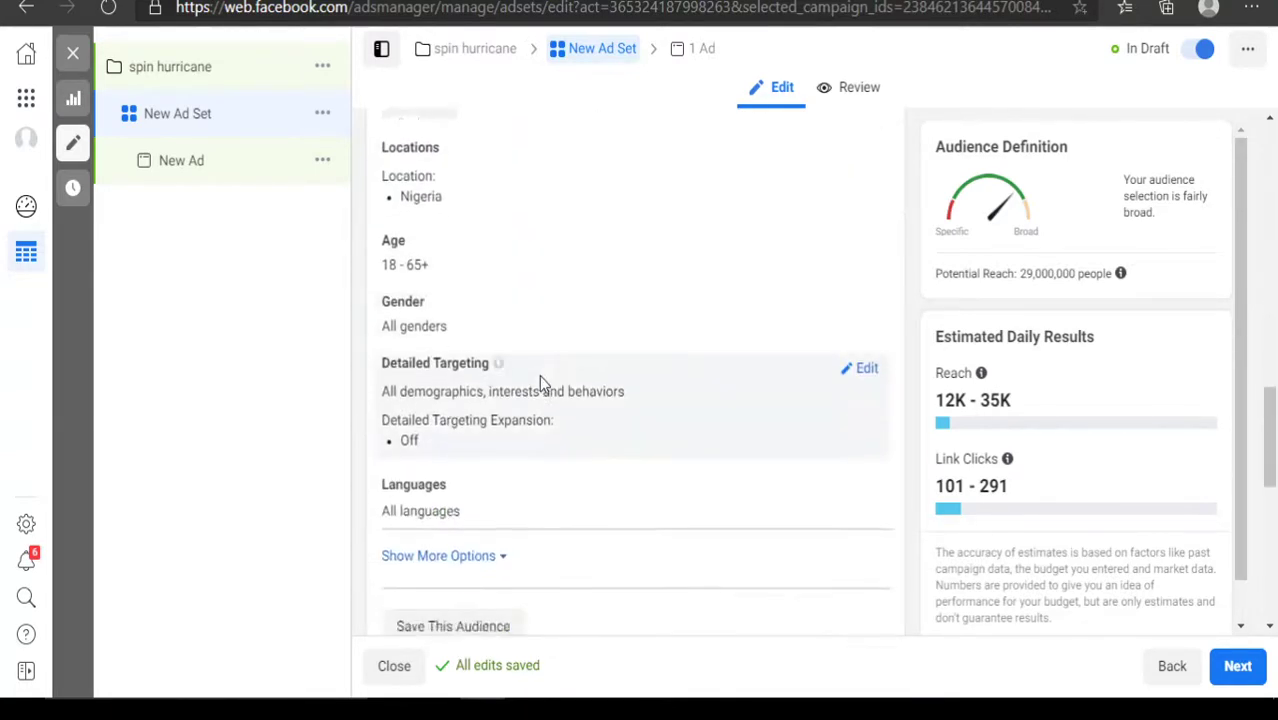
scroll(539, 375, up, 3)
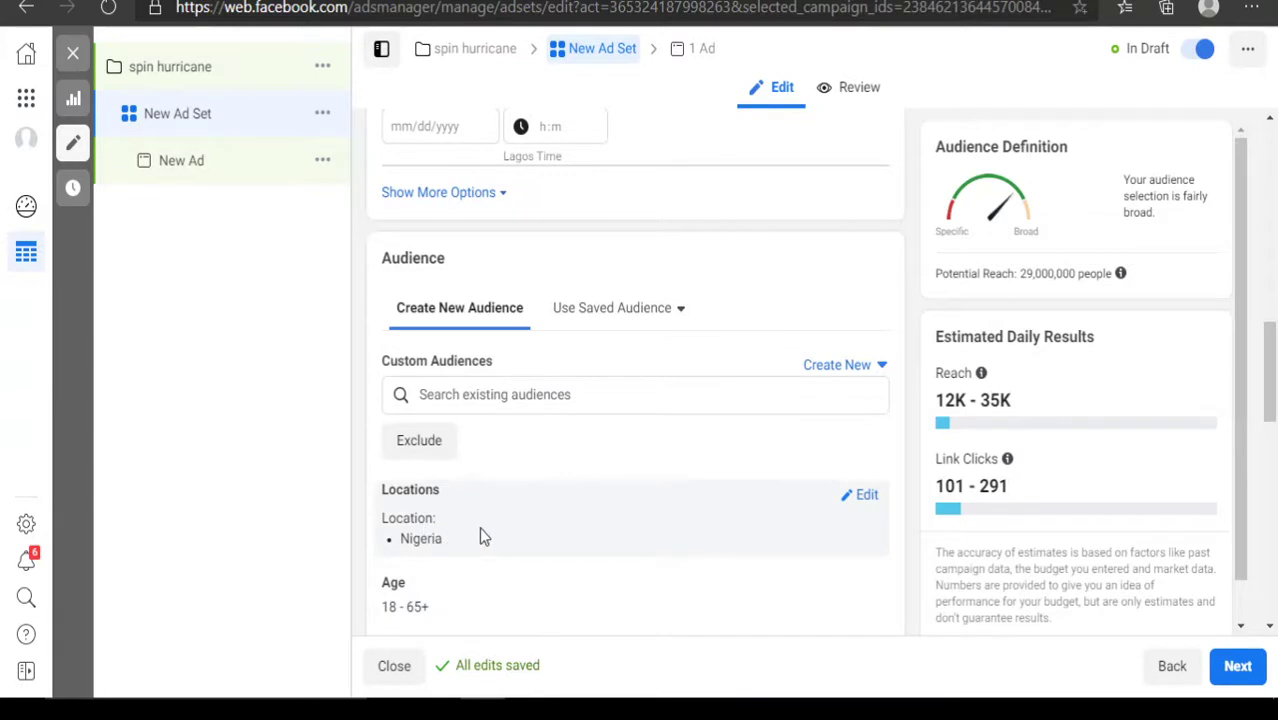
scroll(481, 536, down, 3)
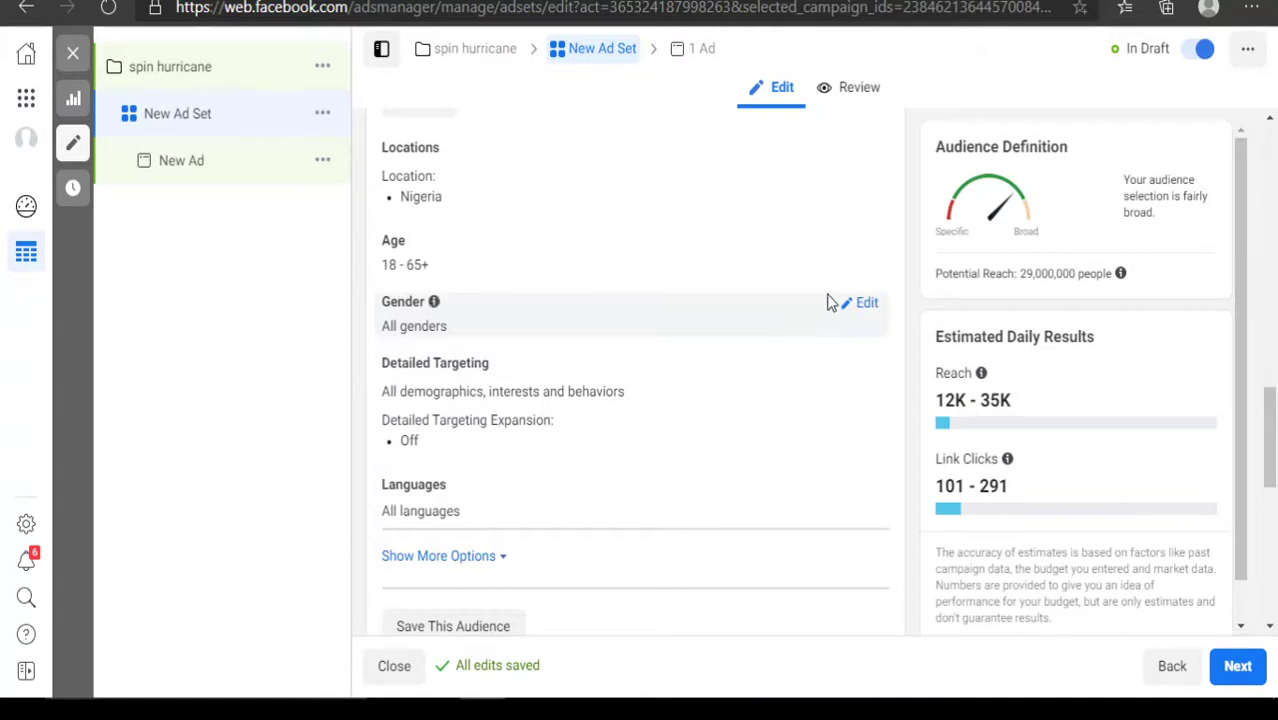
Step: Set the ad set's gender targeting to Men, bringing potential reach to 18,000,000
click(867, 305)
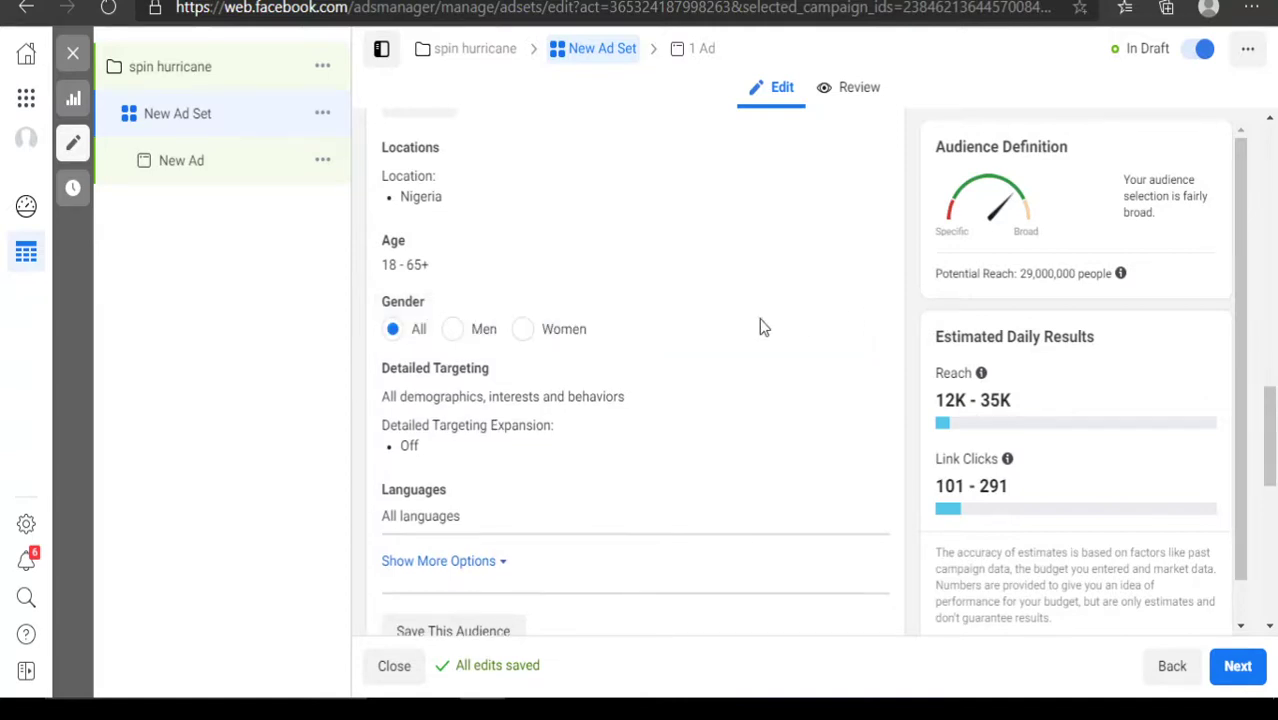
click(522, 336)
click(391, 333)
click(452, 333)
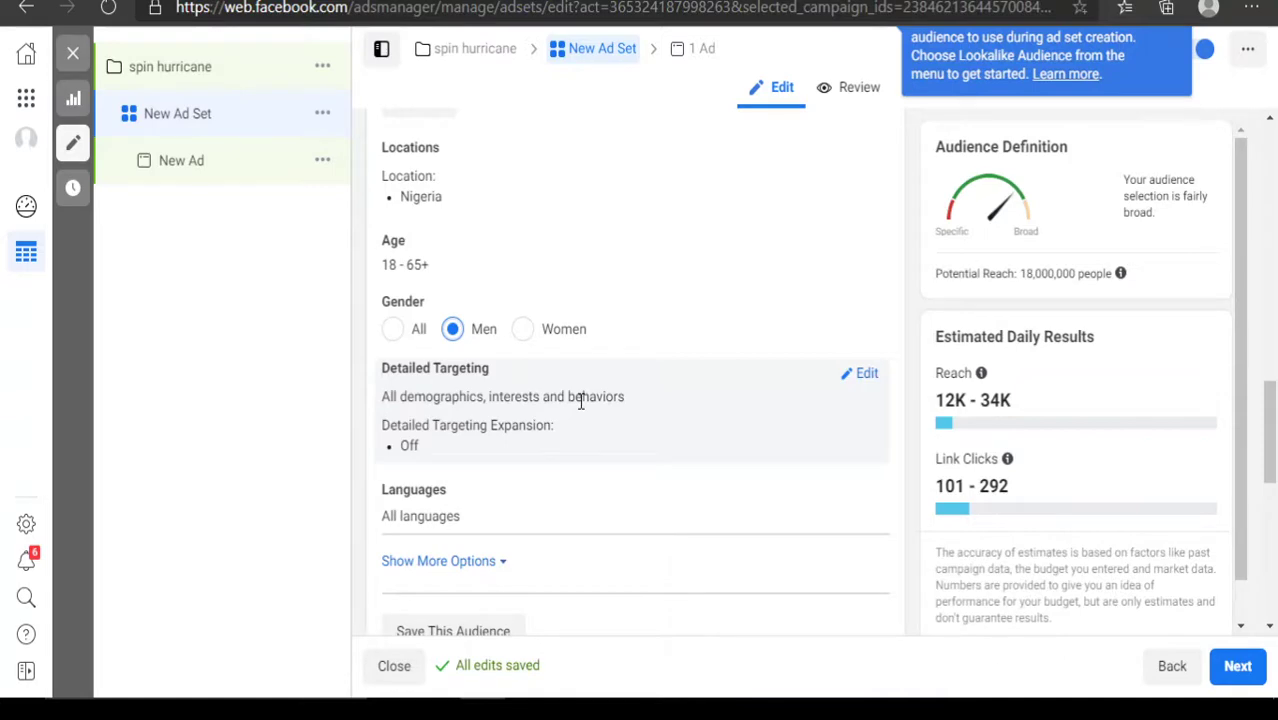
scroll(580, 400, up, 15)
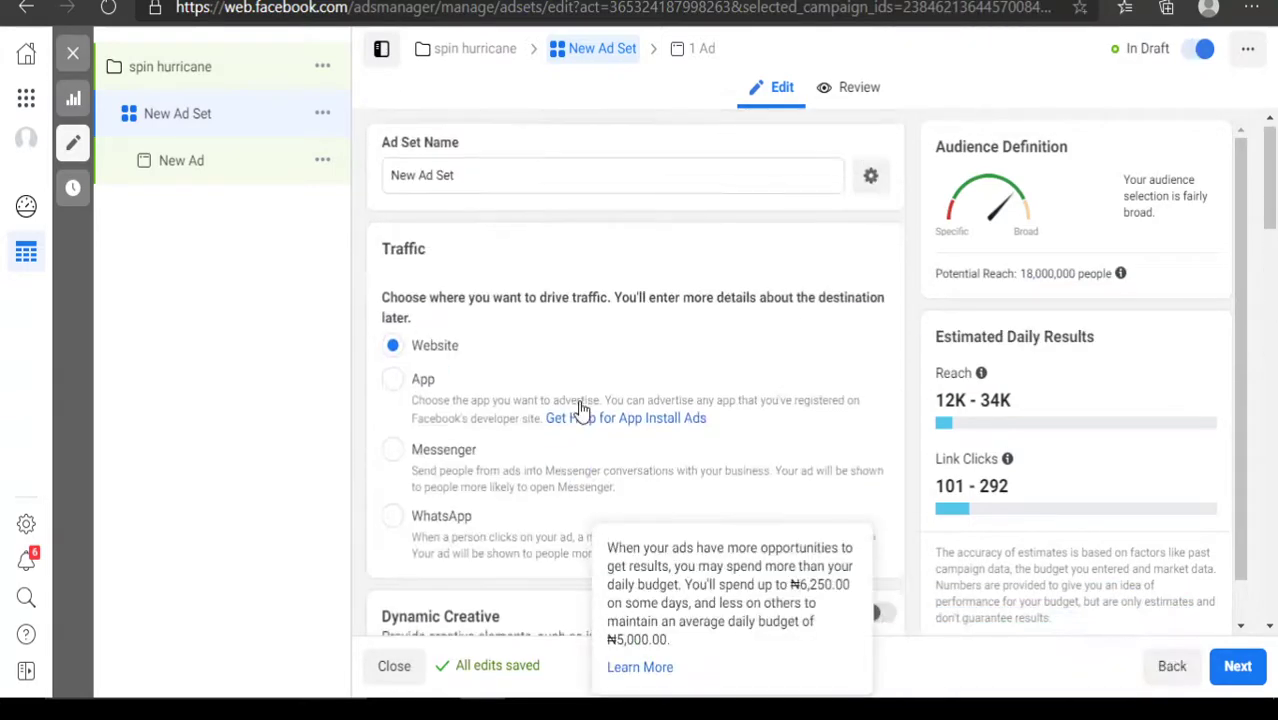
scroll(580, 410, down, 10)
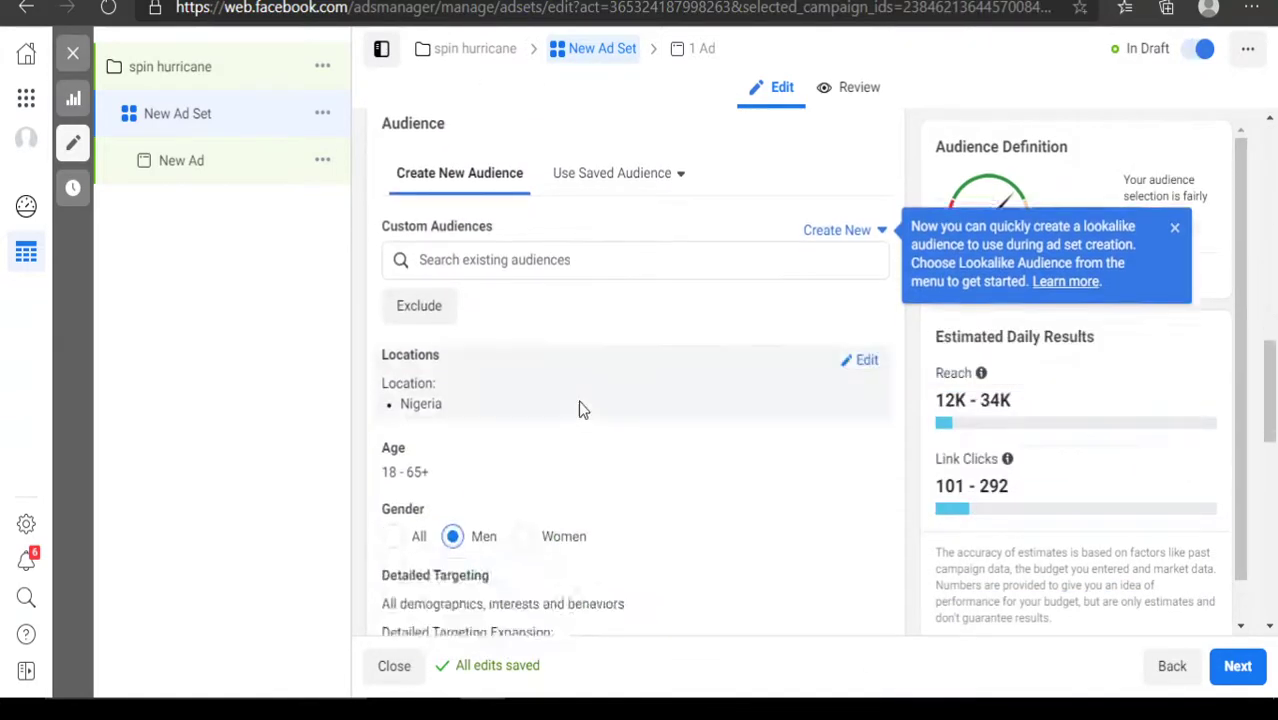
scroll(578, 403, down, 6)
scroll(578, 405, up, 4)
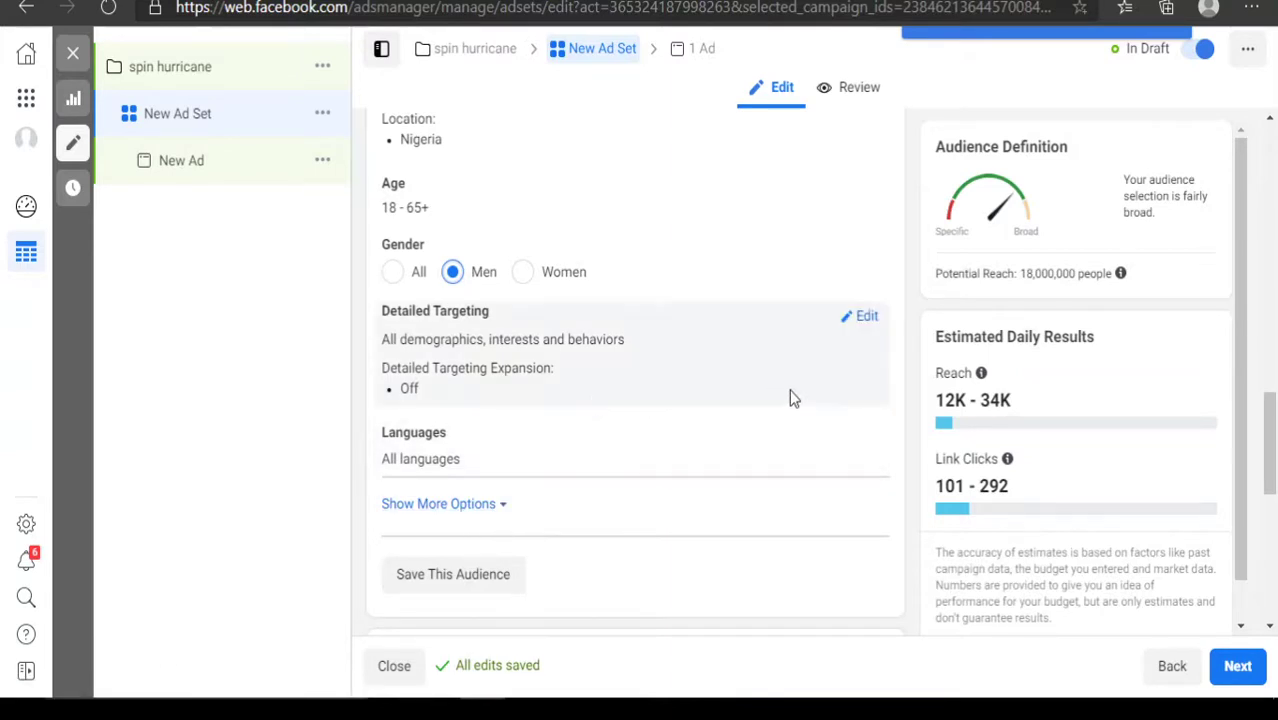
drag(432, 368, 451, 372)
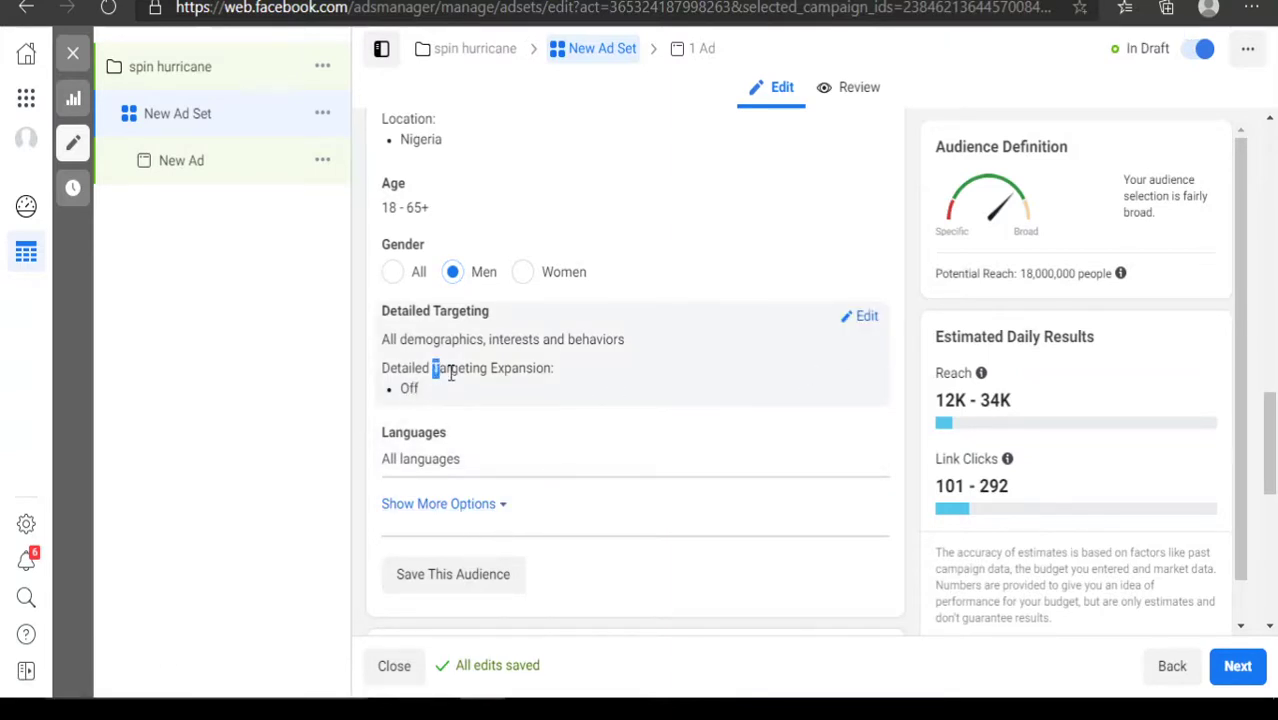
click(770, 365)
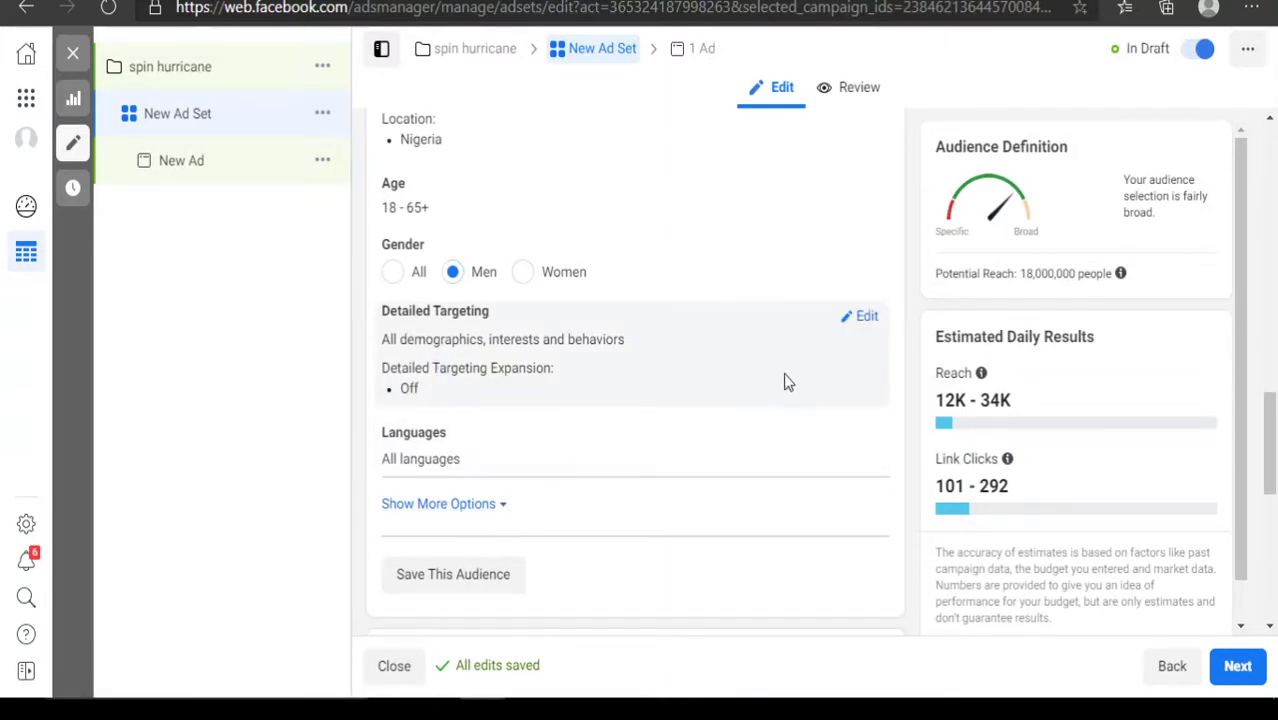
Step: Add Online shopping and Discount stores as detailed-targeting interests
click(866, 320)
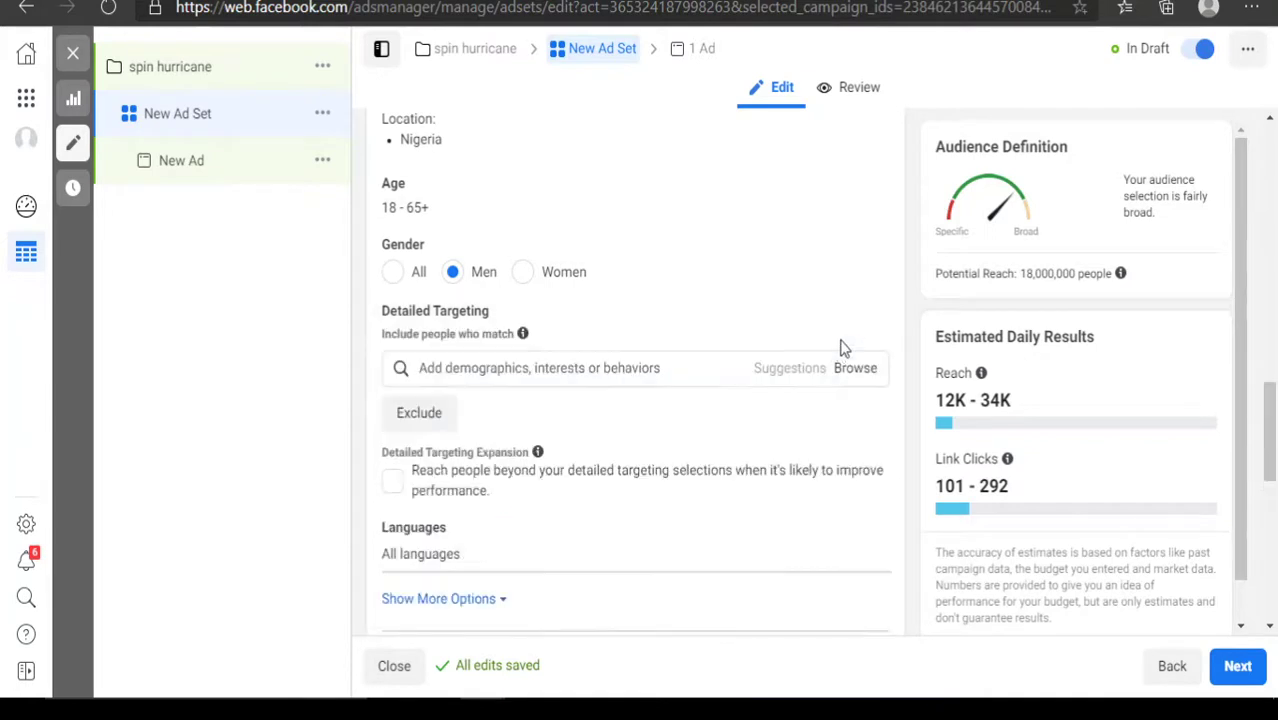
click(546, 368)
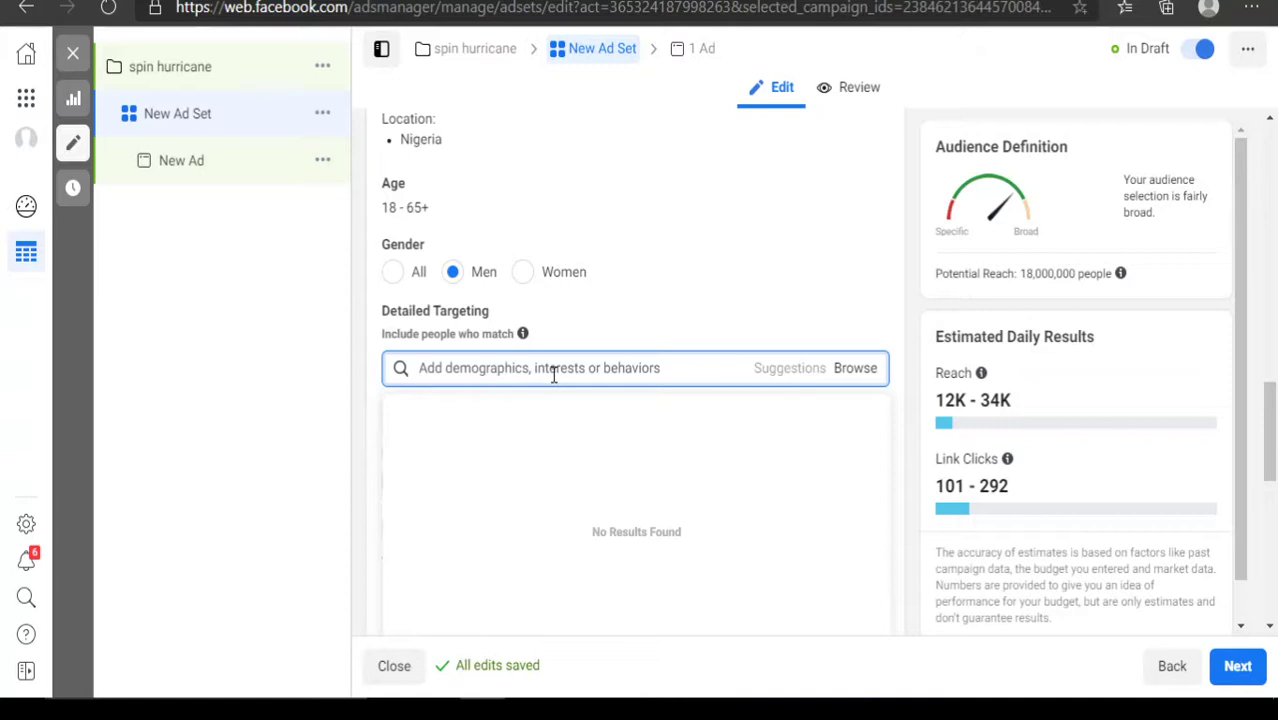
text(on)
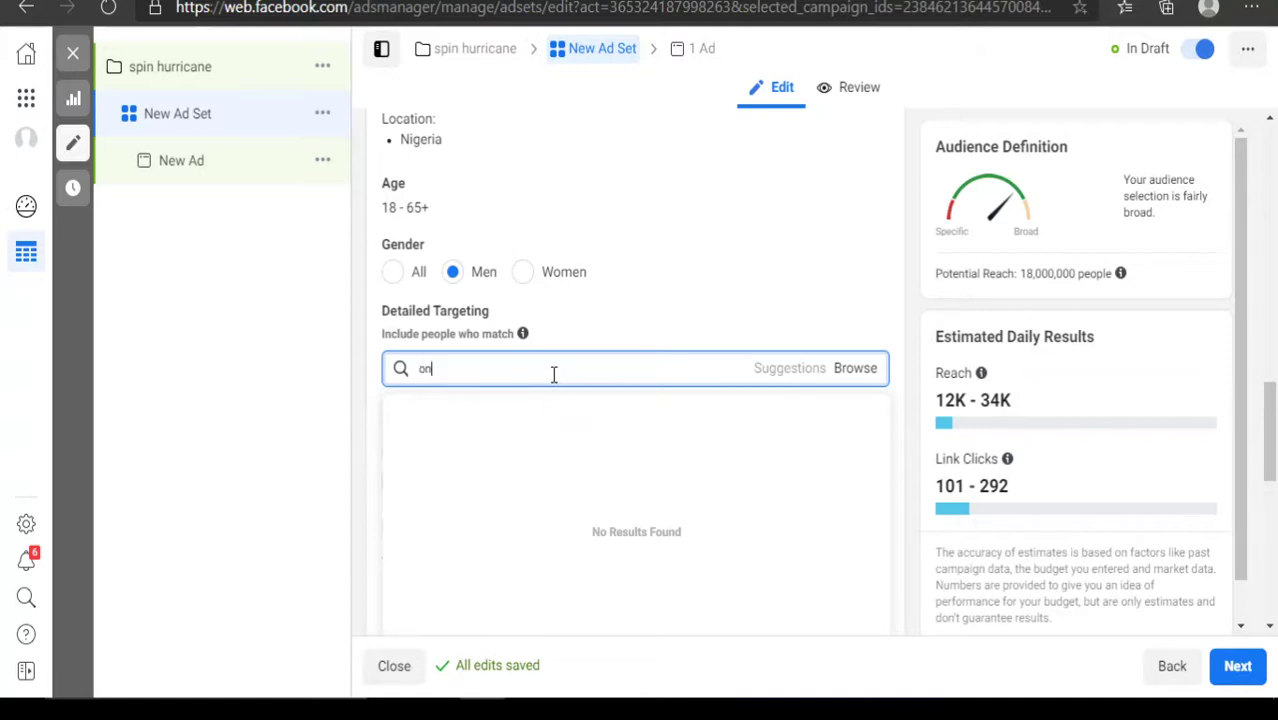
text(line)
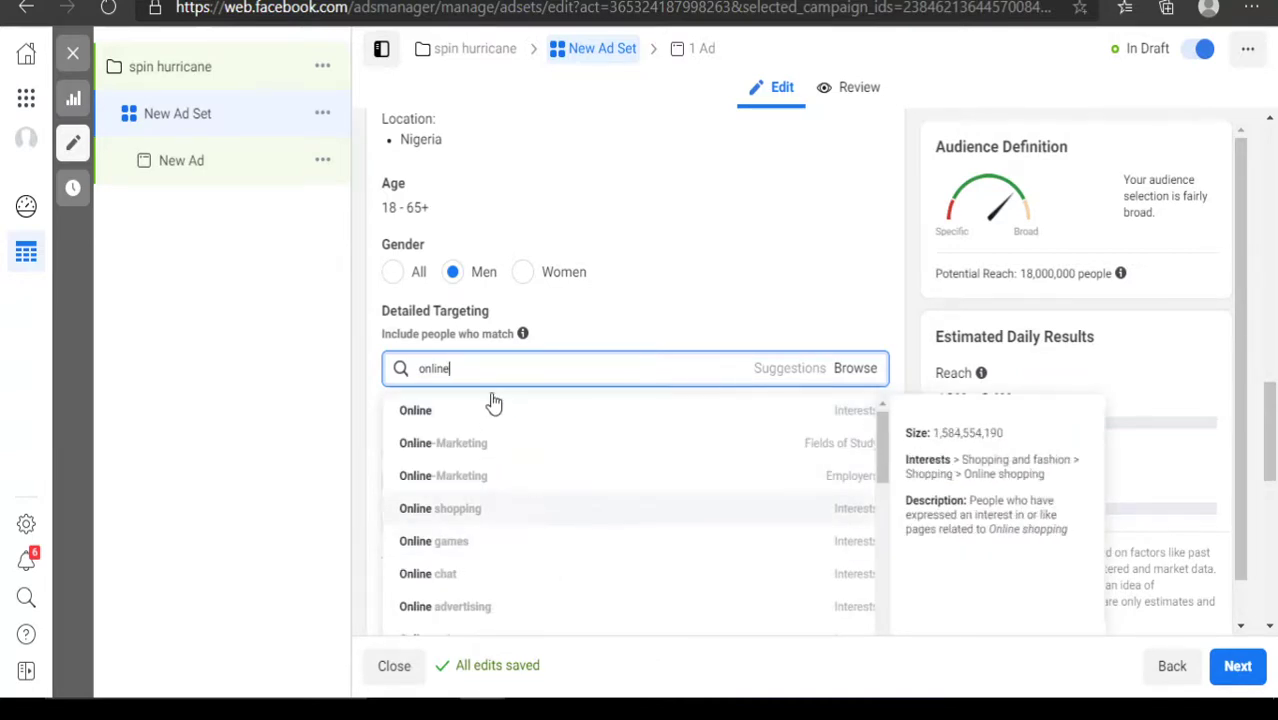
key(Return)
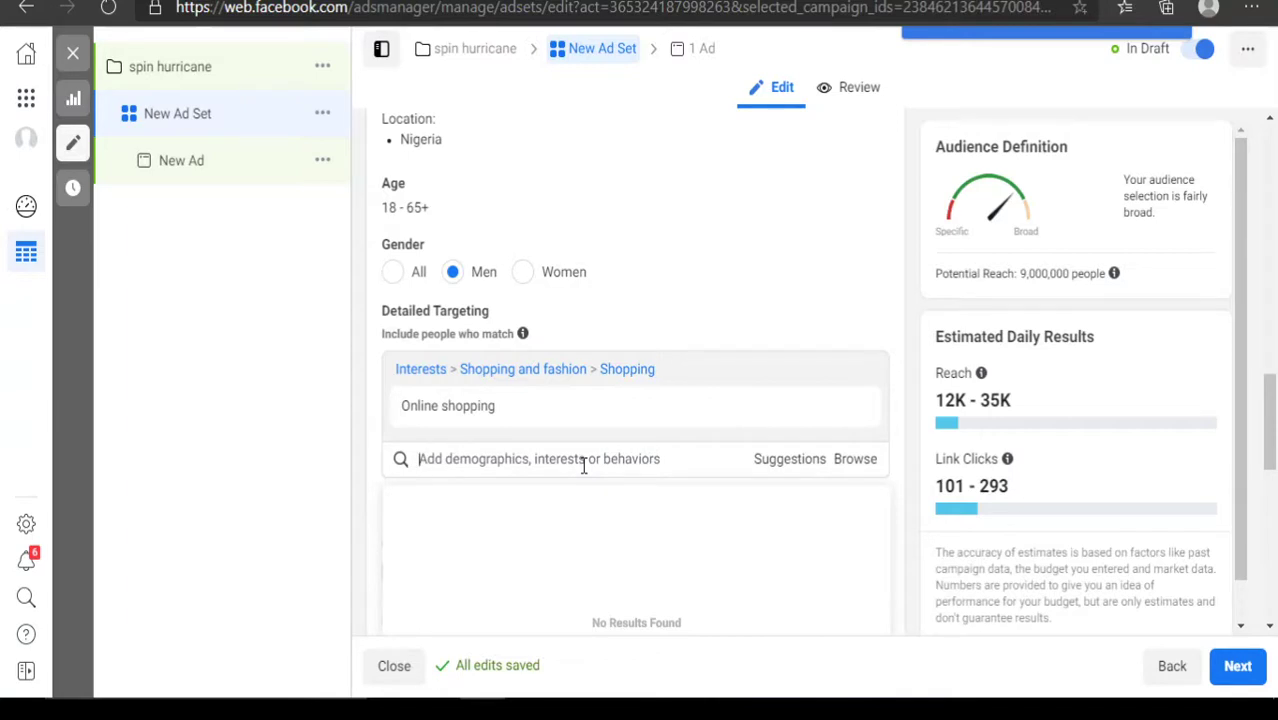
text(dis)
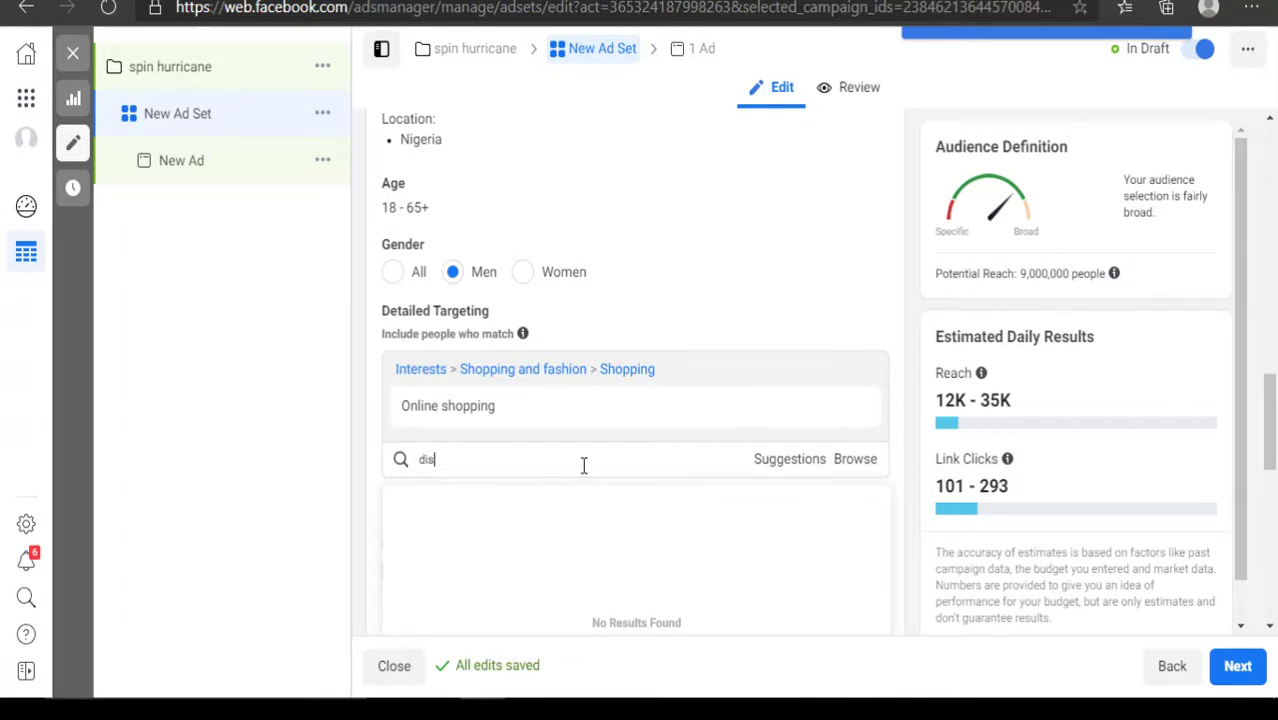
text(coi)
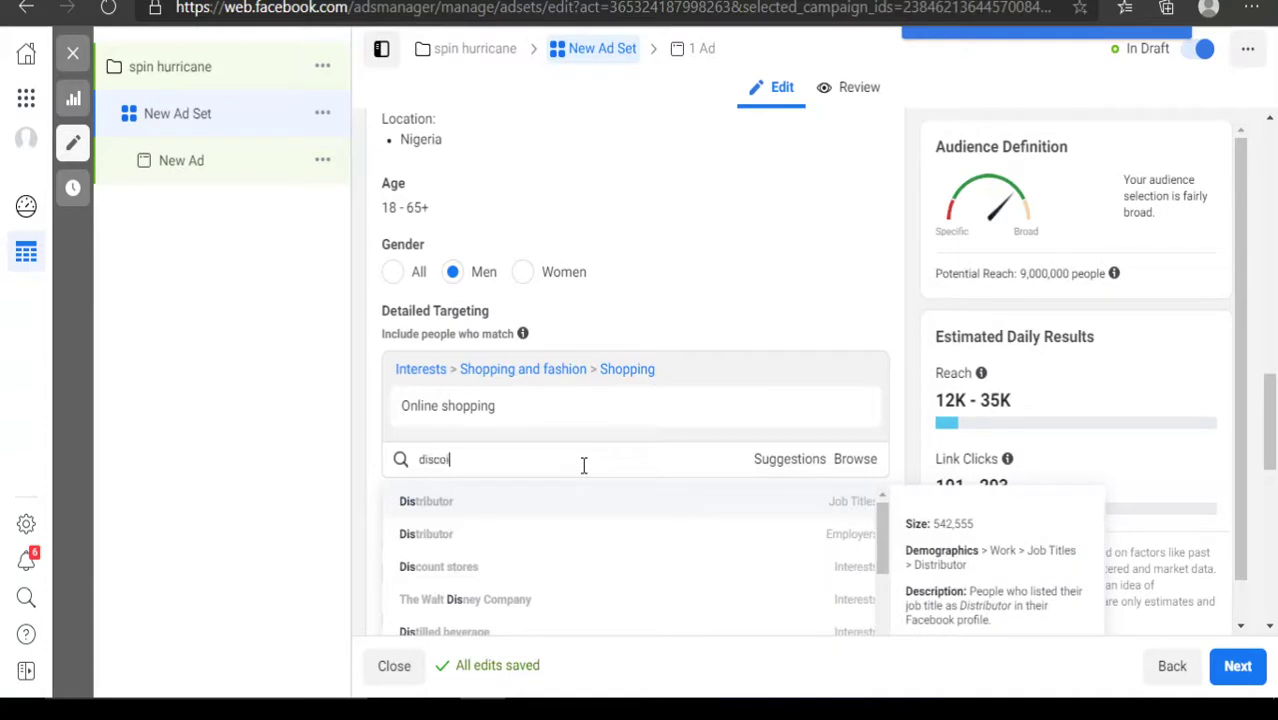
key(BackSpace)
text(u)
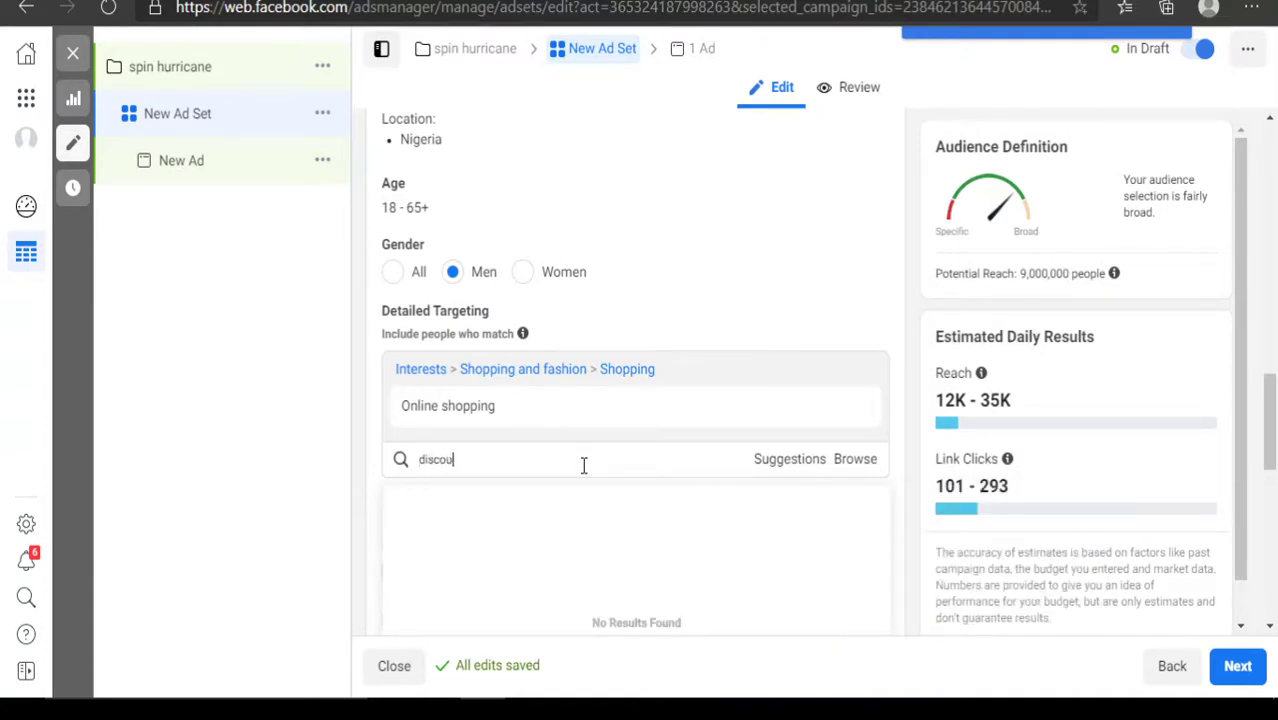
text(nt)
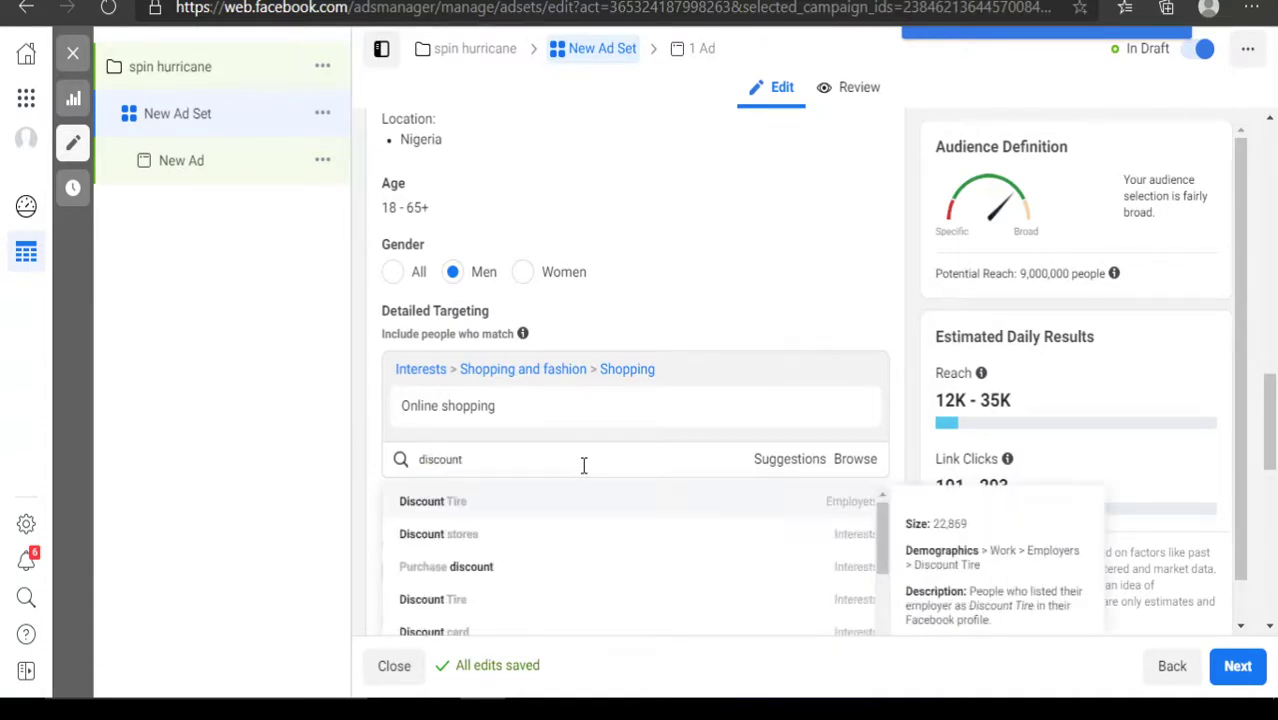
click(485, 547)
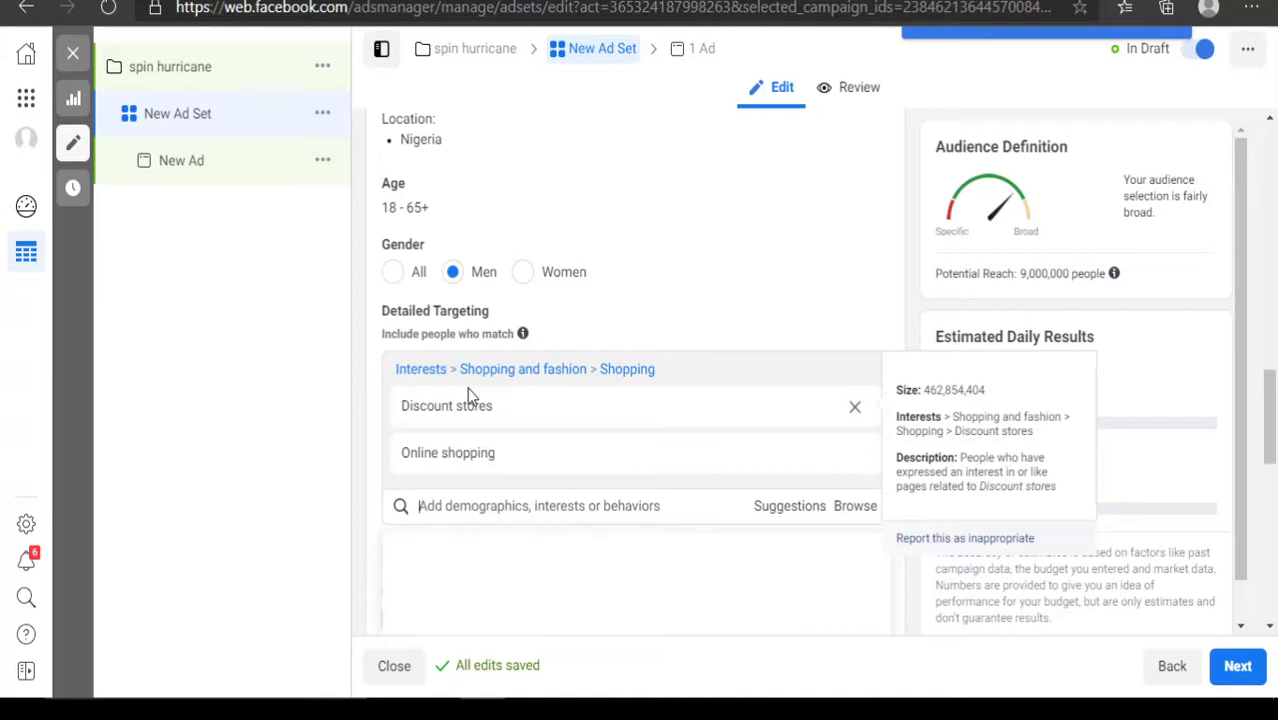
Step: Also target House Cleaner as an employer and Janitor Cleaner as a job title
text(d)
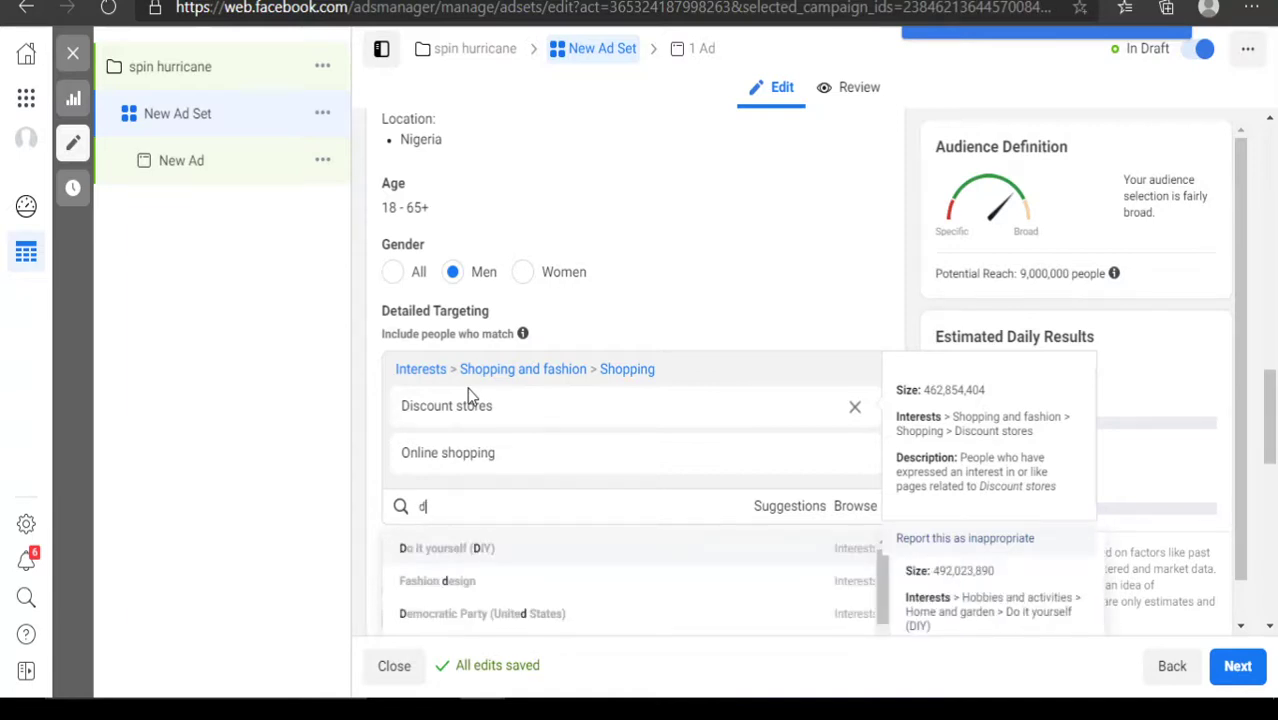
text(r)
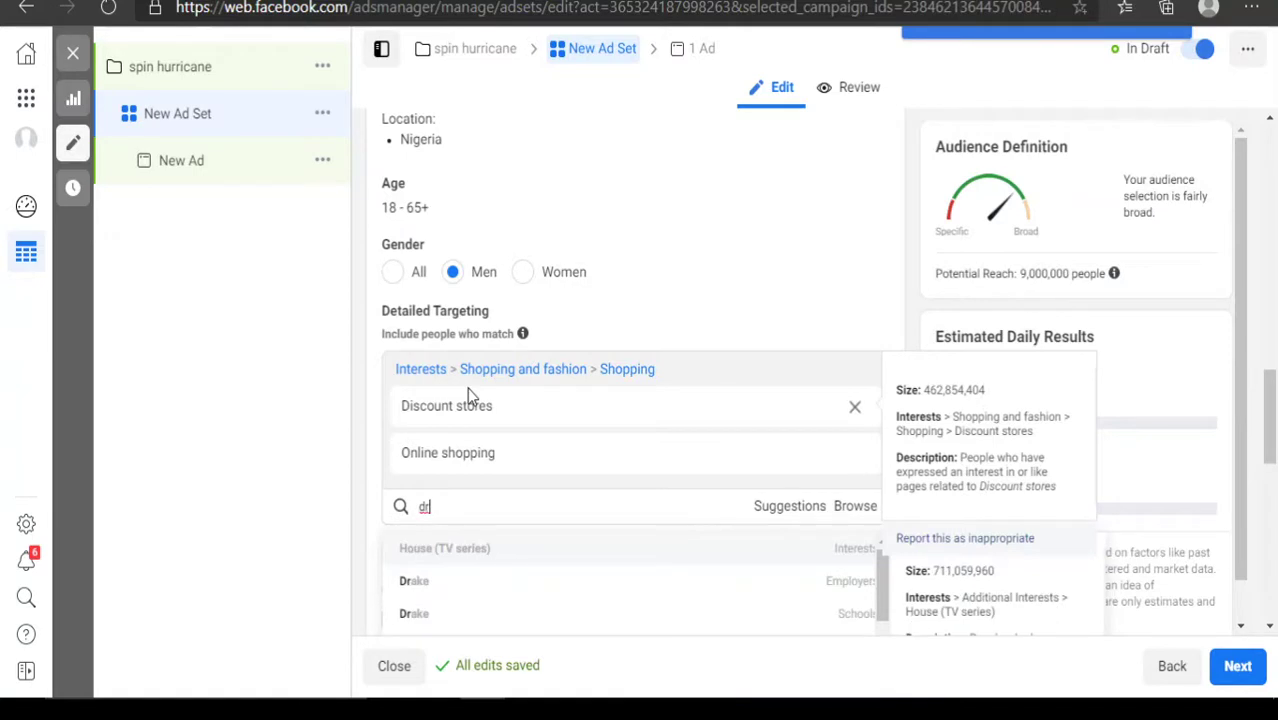
key(BackSpace)
key(BackSpace)
text(cl)
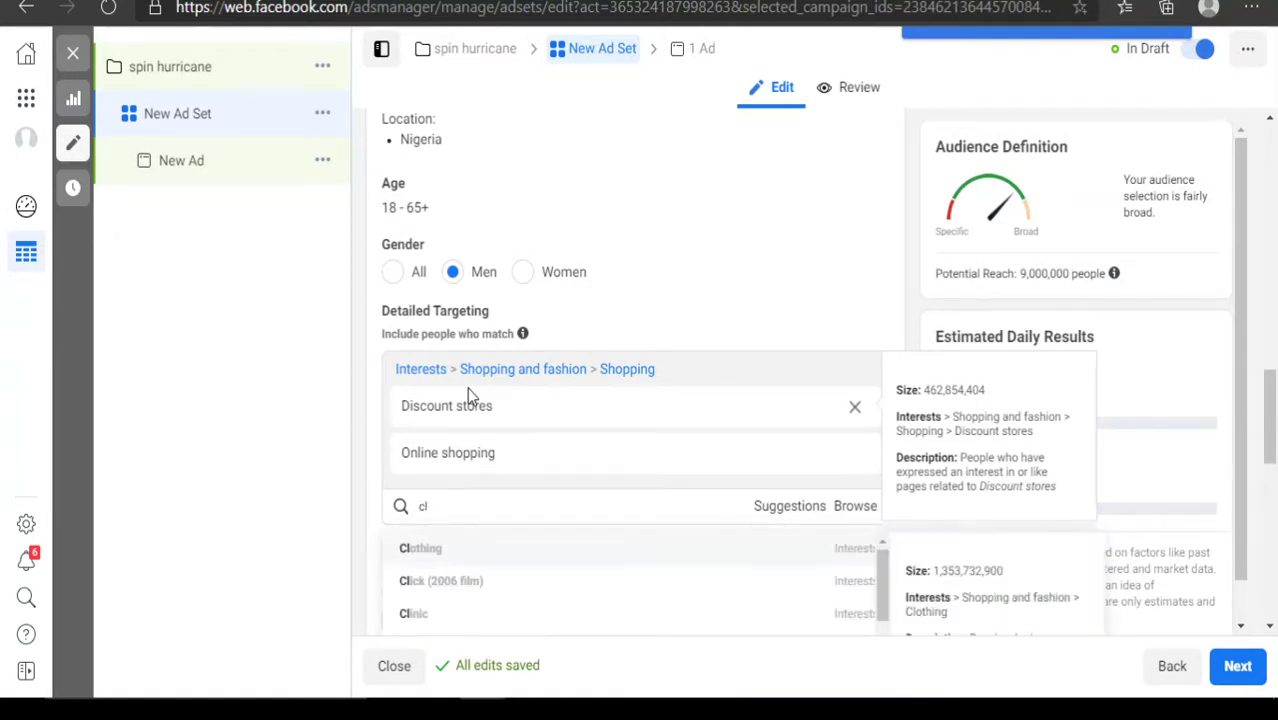
text(eaners)
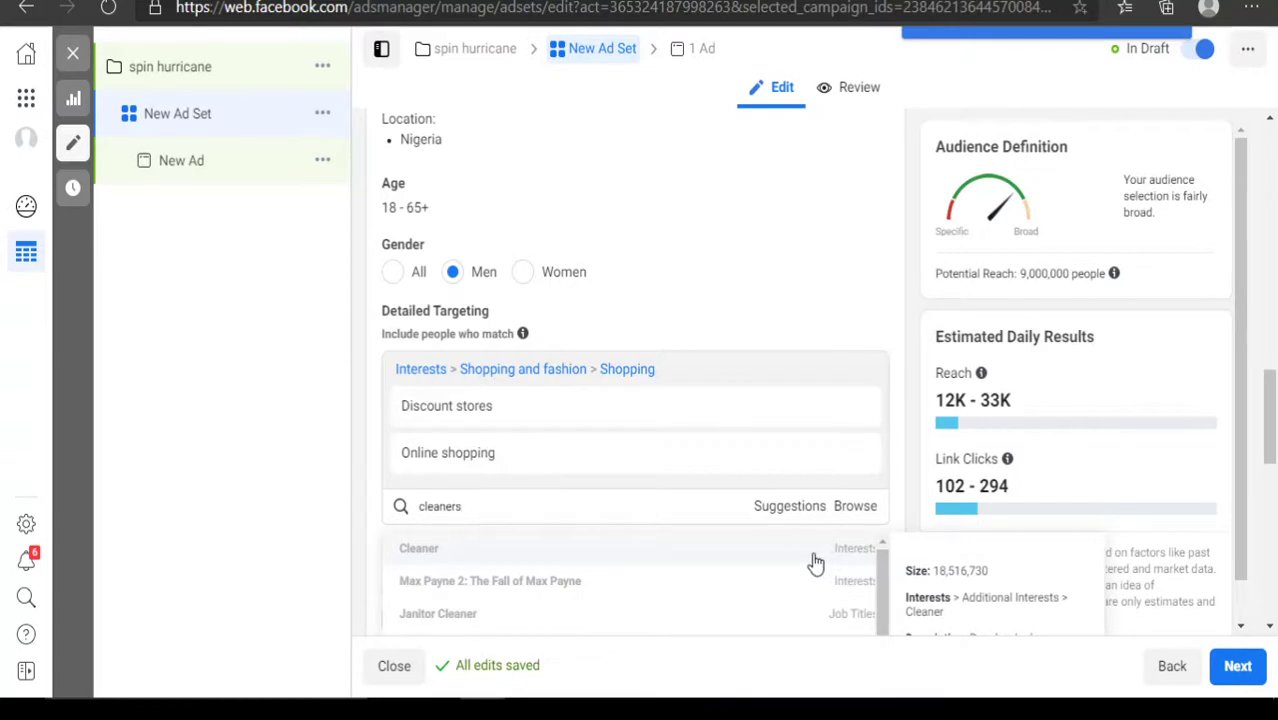
scroll(650, 585, down, 2)
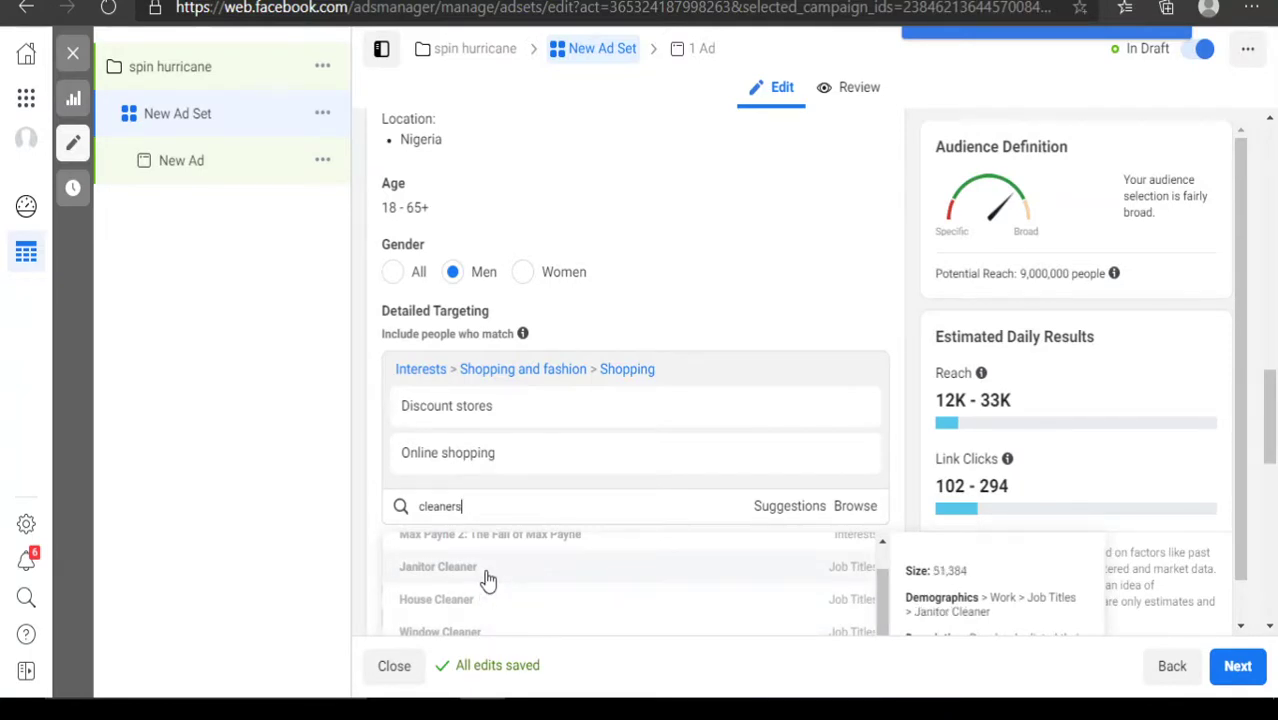
scroll(487, 580, down, 3)
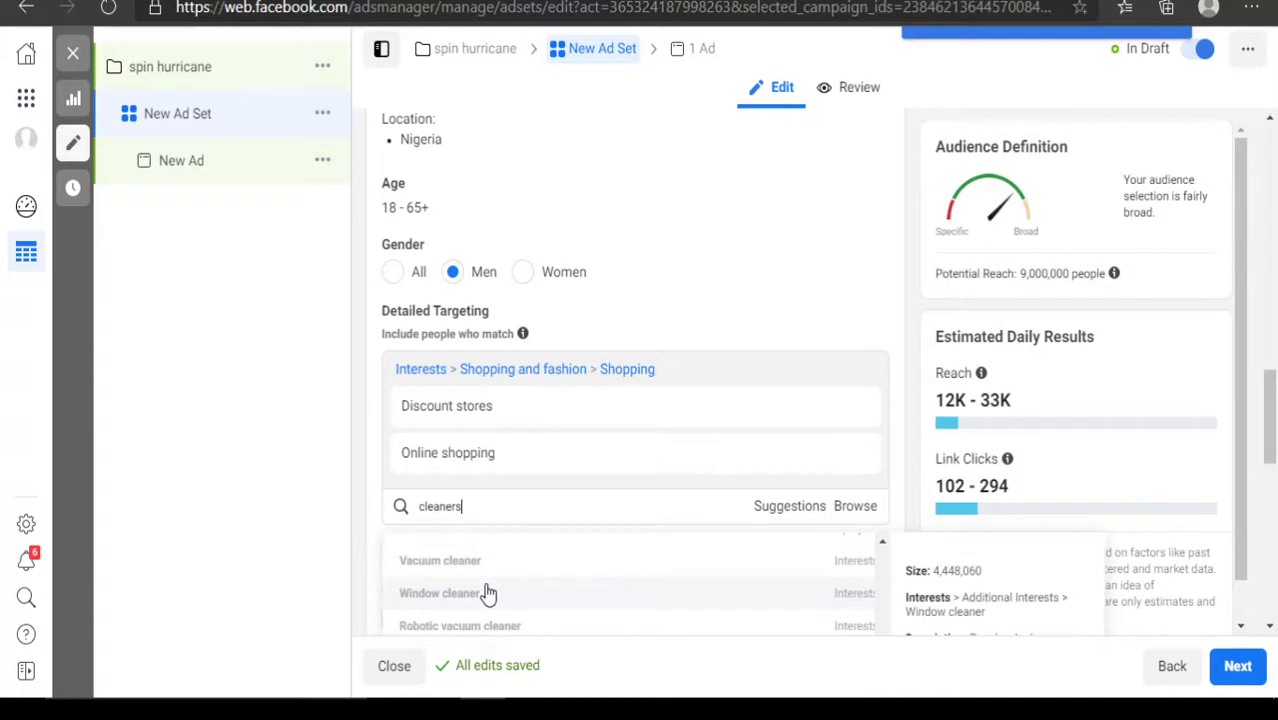
scroll(487, 593, down, 1)
scroll(480, 593, down, 5)
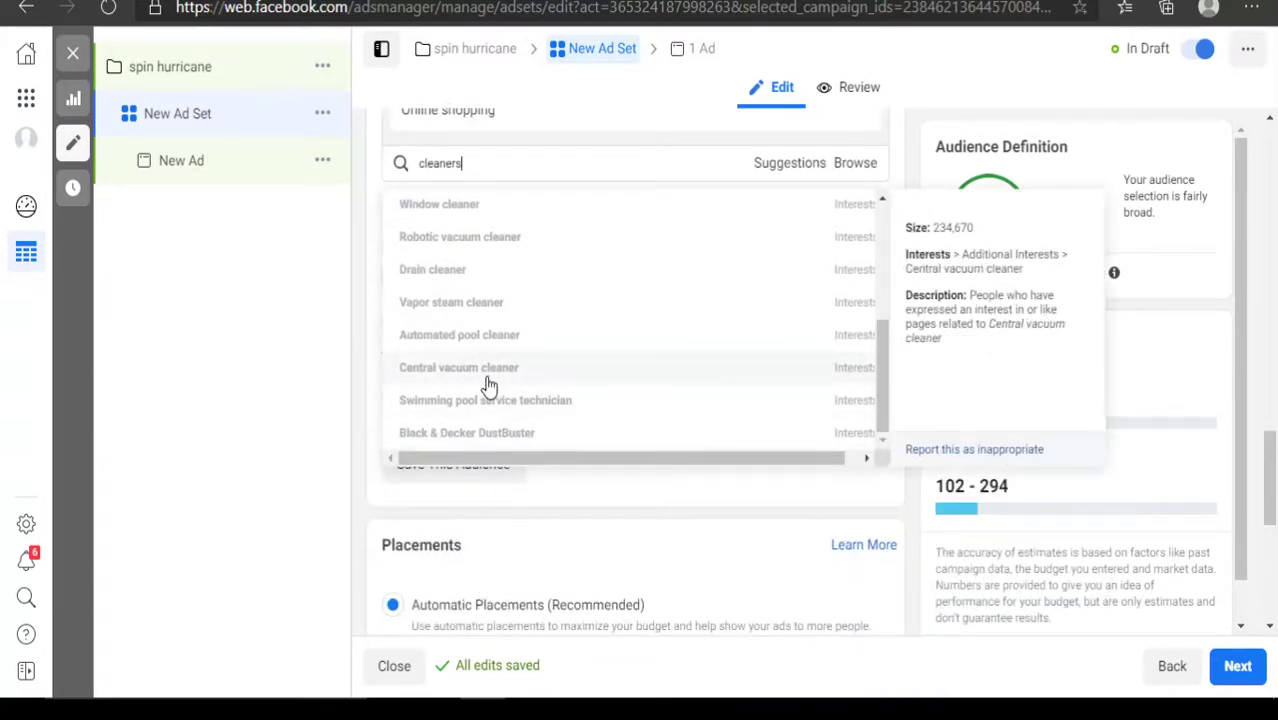
scroll(471, 366, up, 5)
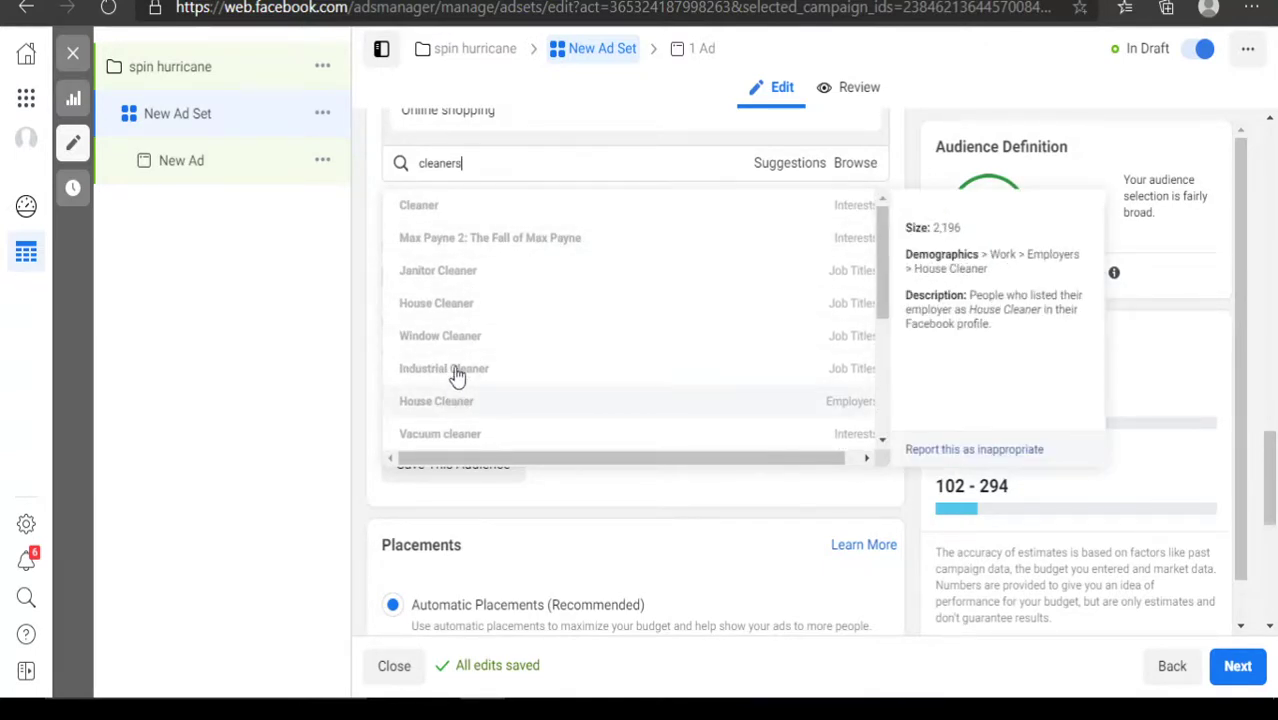
key(Return)
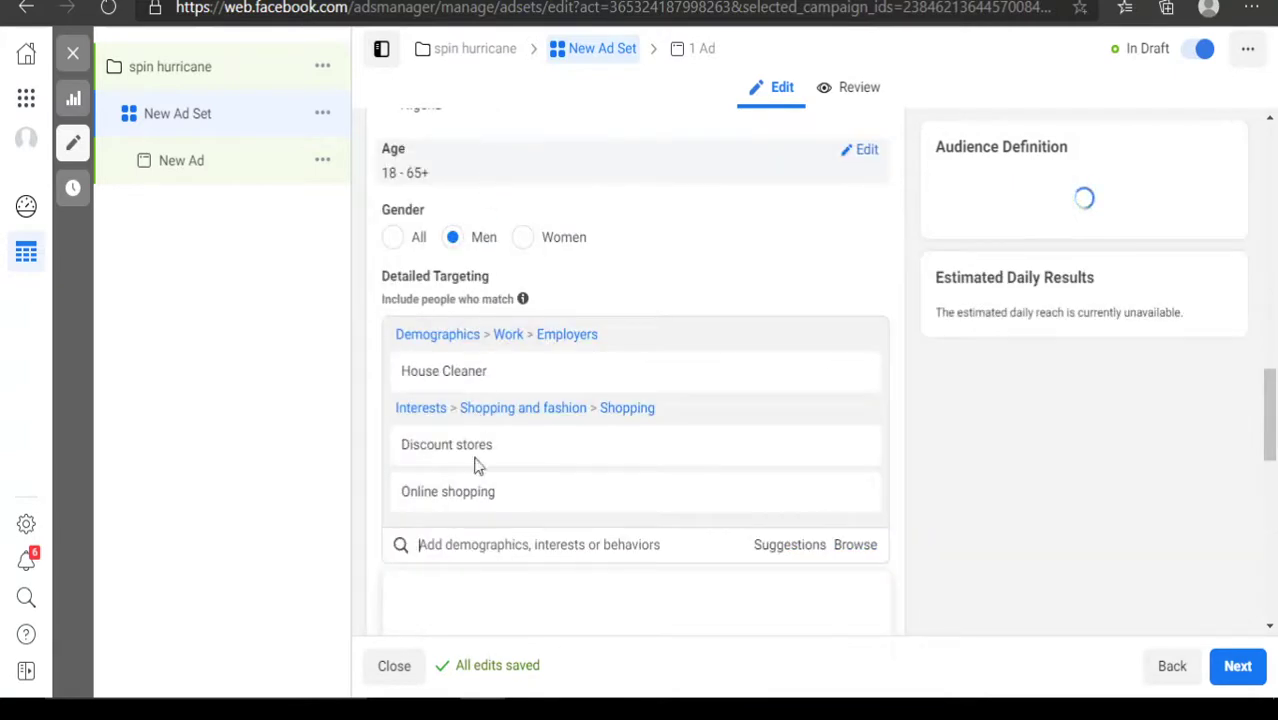
click(478, 544)
text(cleaner)
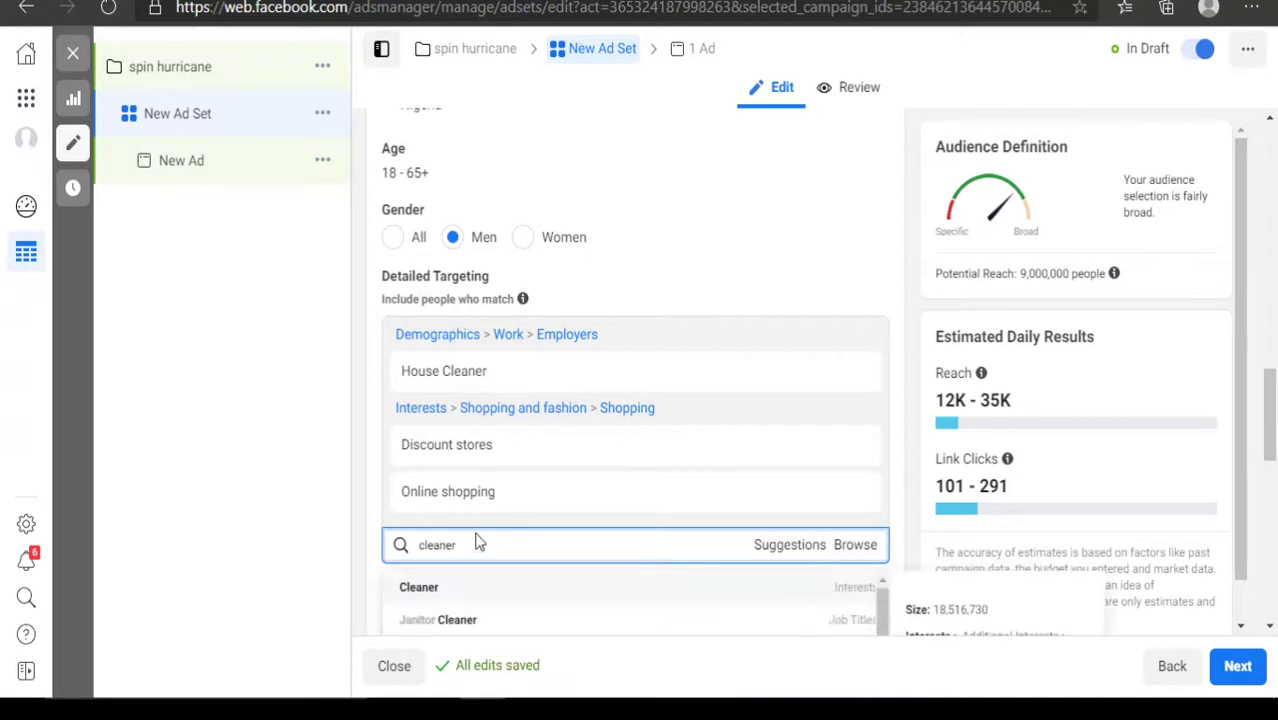
click(445, 608)
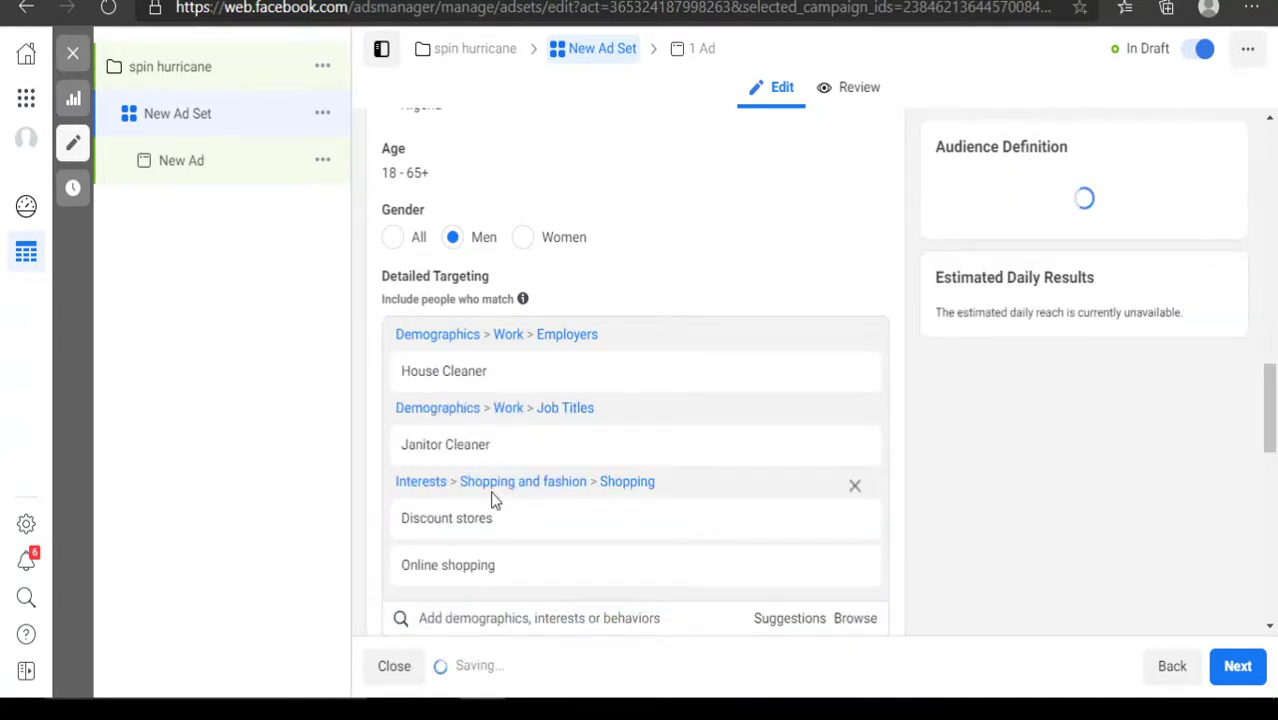
scroll(490, 500, down, 3)
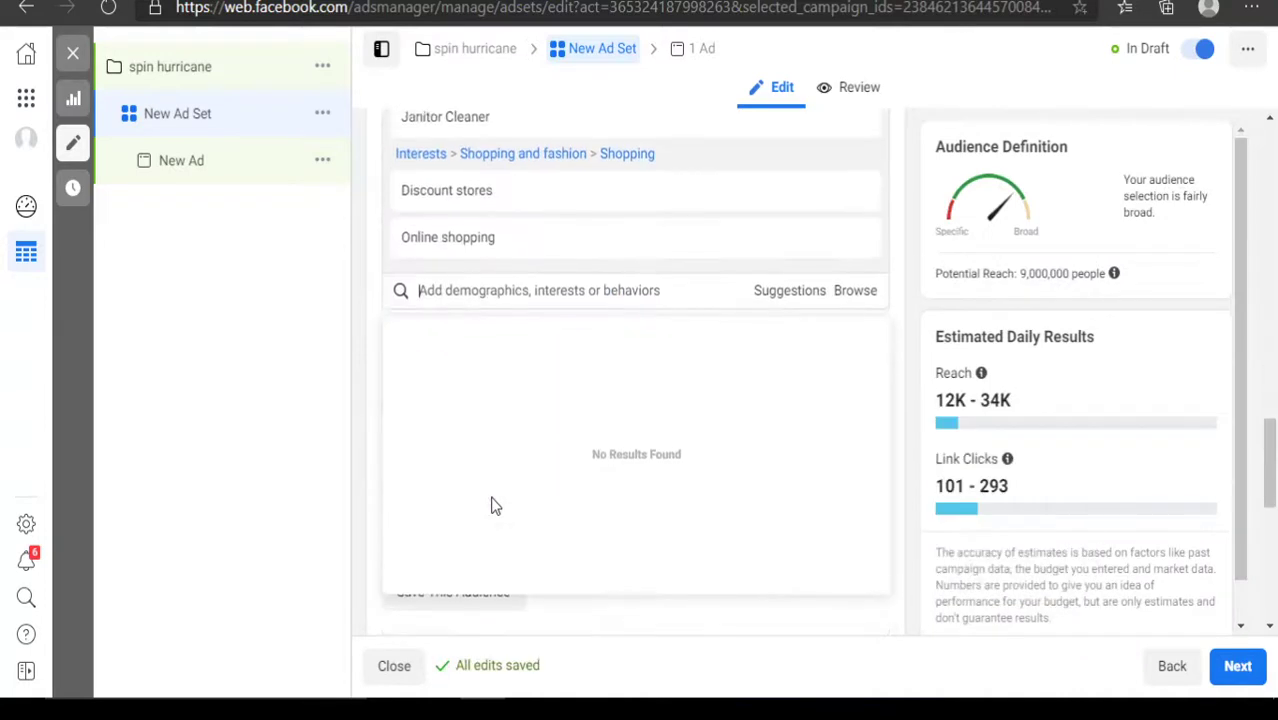
scroll(512, 443, down, 3)
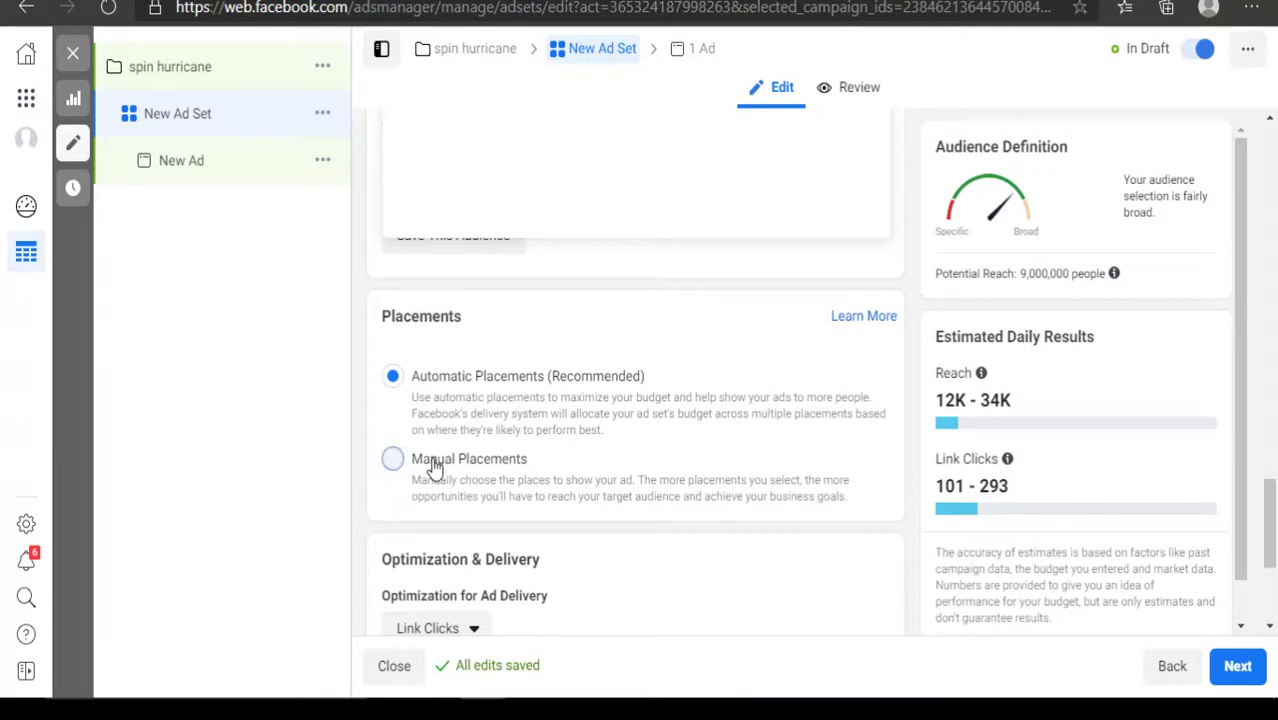
Step: Switch to Manual Placements and uncheck Audience Network, leaving ads on Facebook only
click(436, 467)
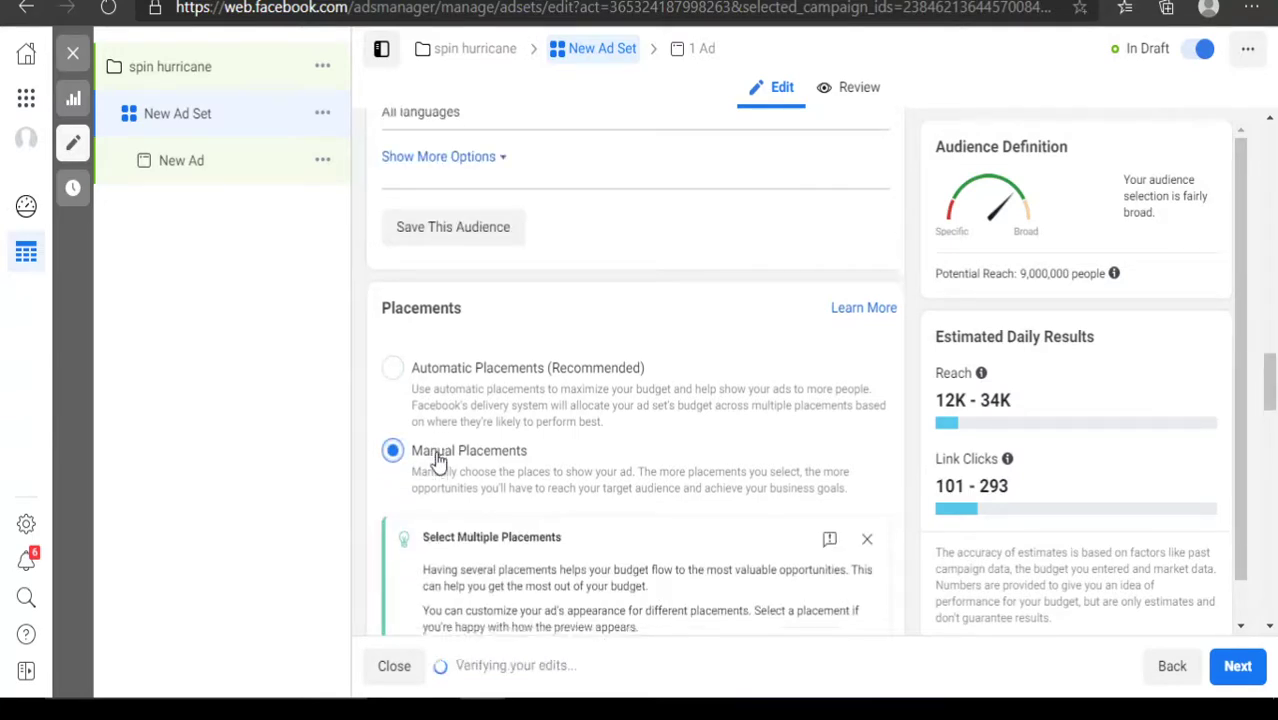
scroll(436, 465, down, 3)
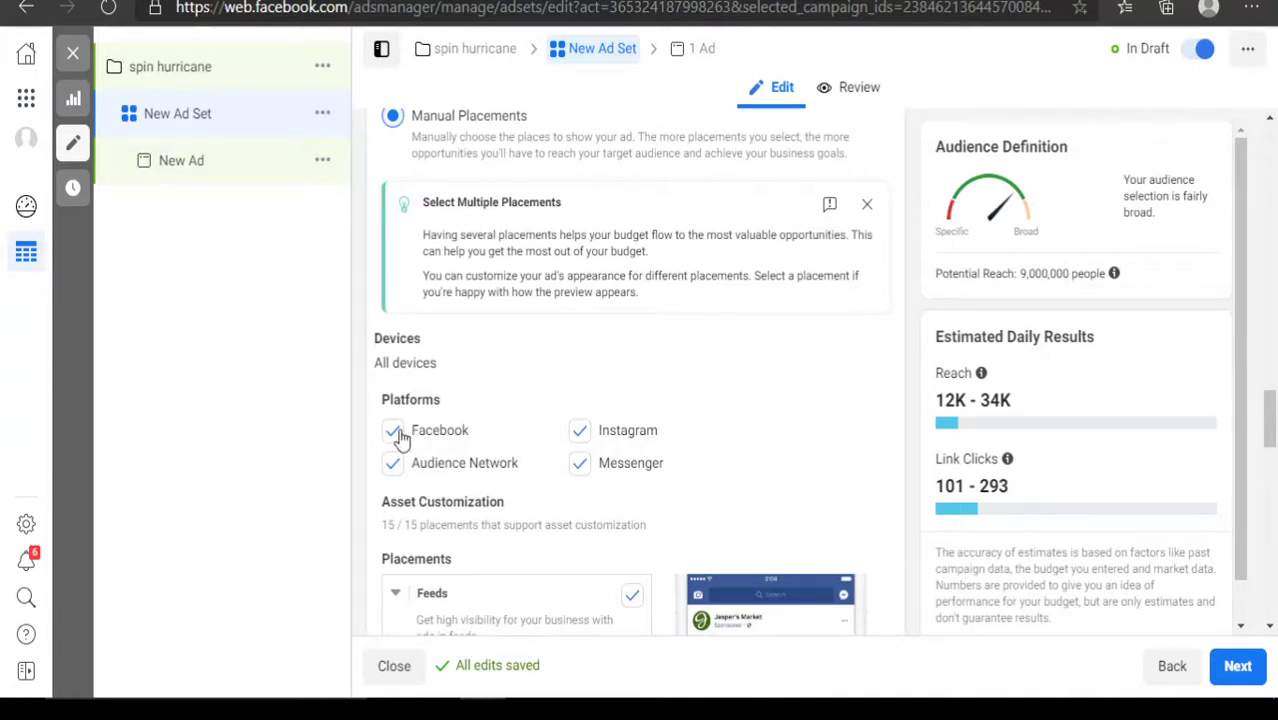
click(394, 468)
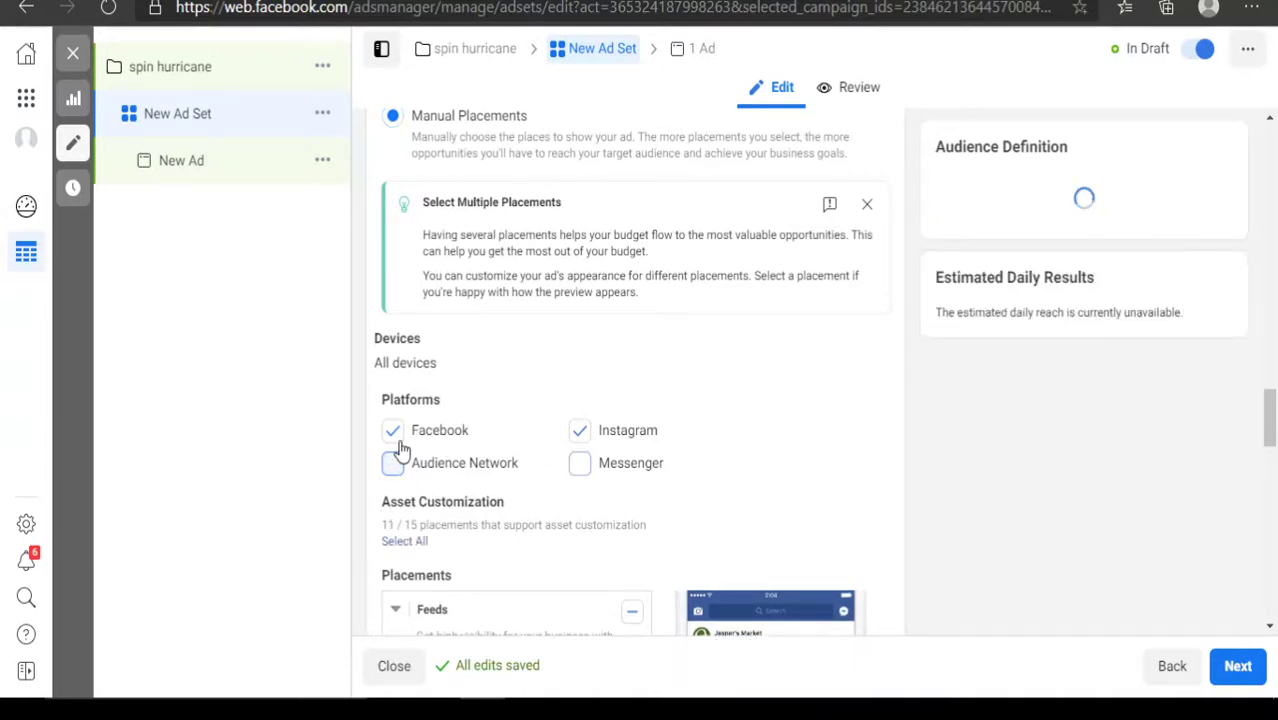
scroll(470, 456, down, 4)
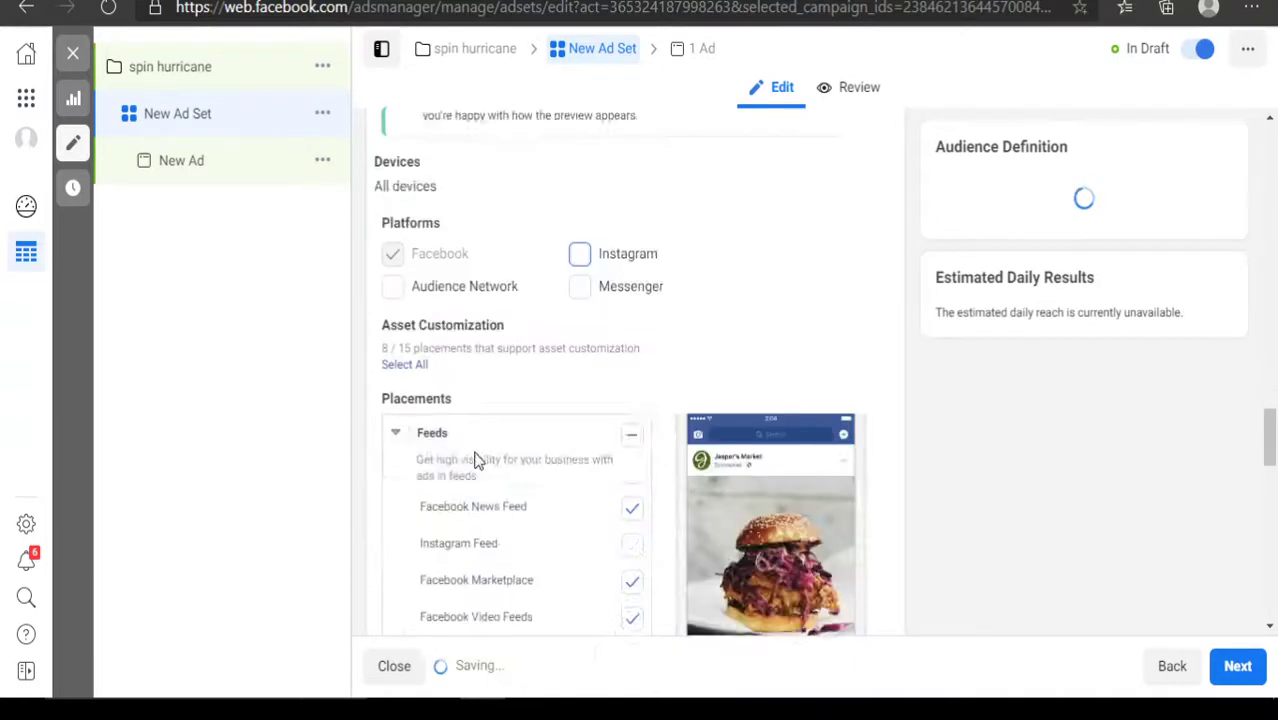
scroll(474, 472, down, 10)
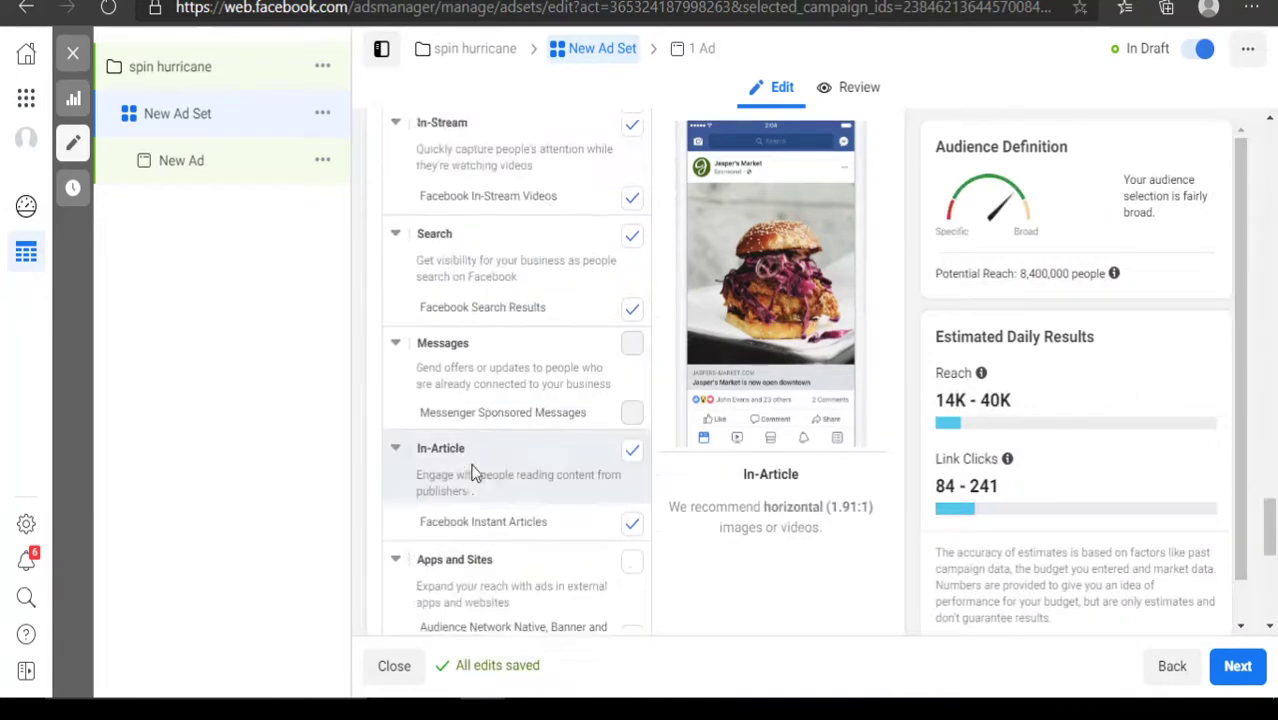
scroll(476, 474, down, 4)
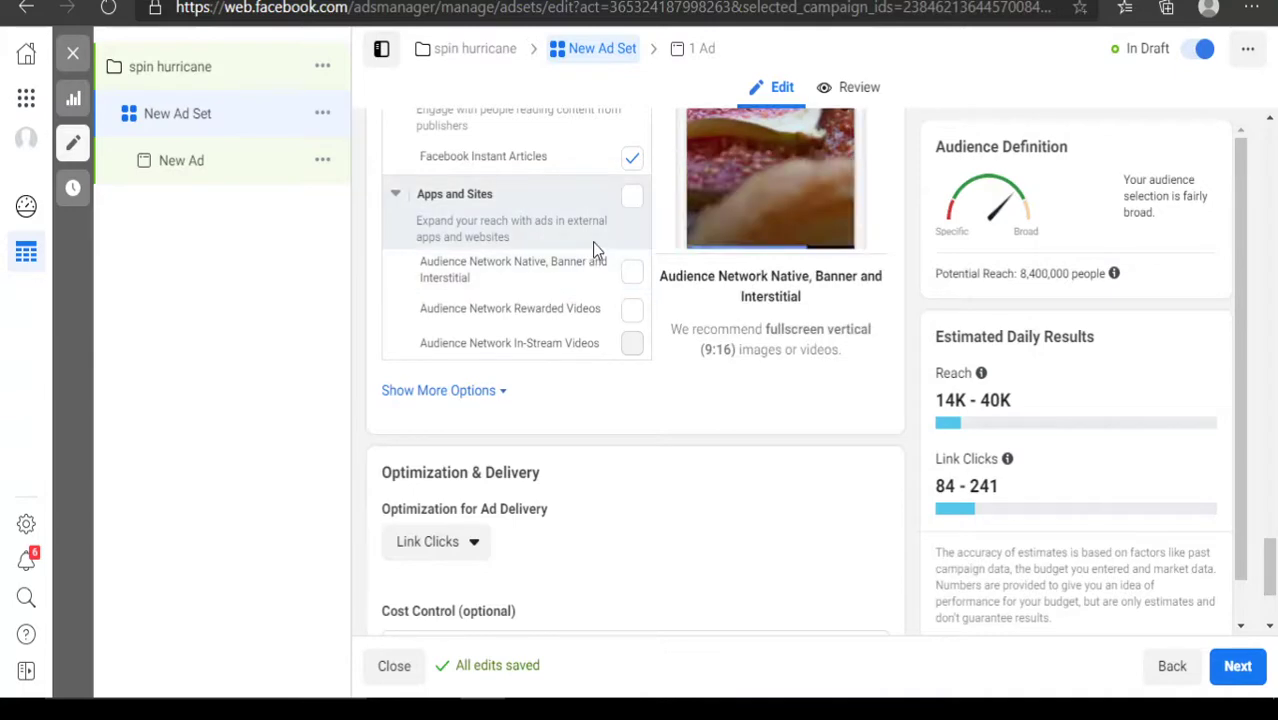
scroll(592, 244, up, 8)
scroll(593, 244, up, 8)
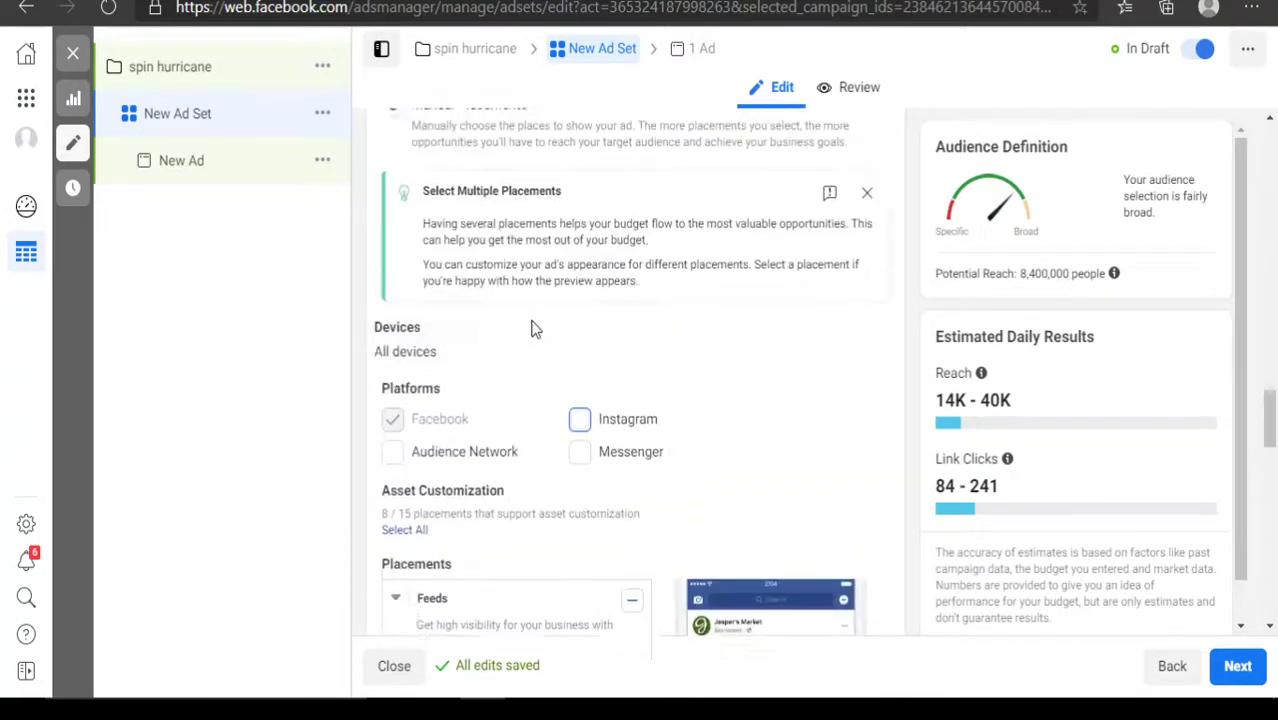
scroll(508, 471, down, 4)
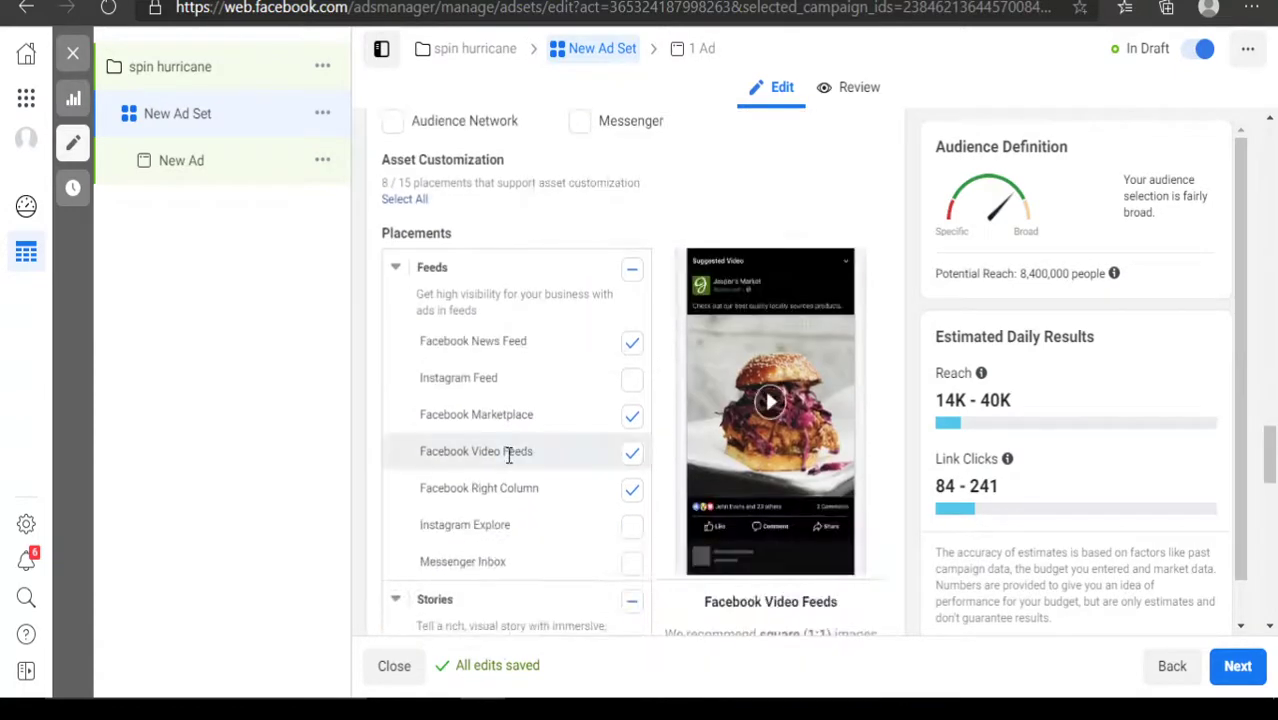
scroll(547, 457, down, 4)
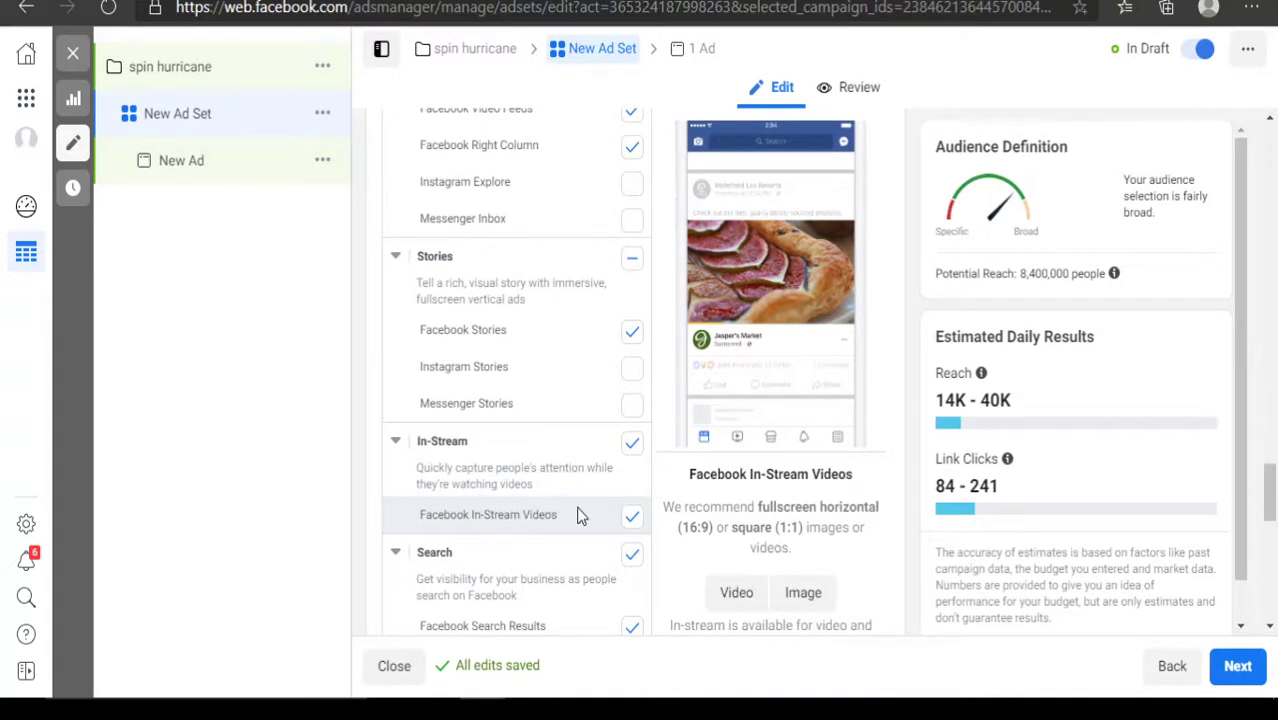
scroll(525, 492, down, 4)
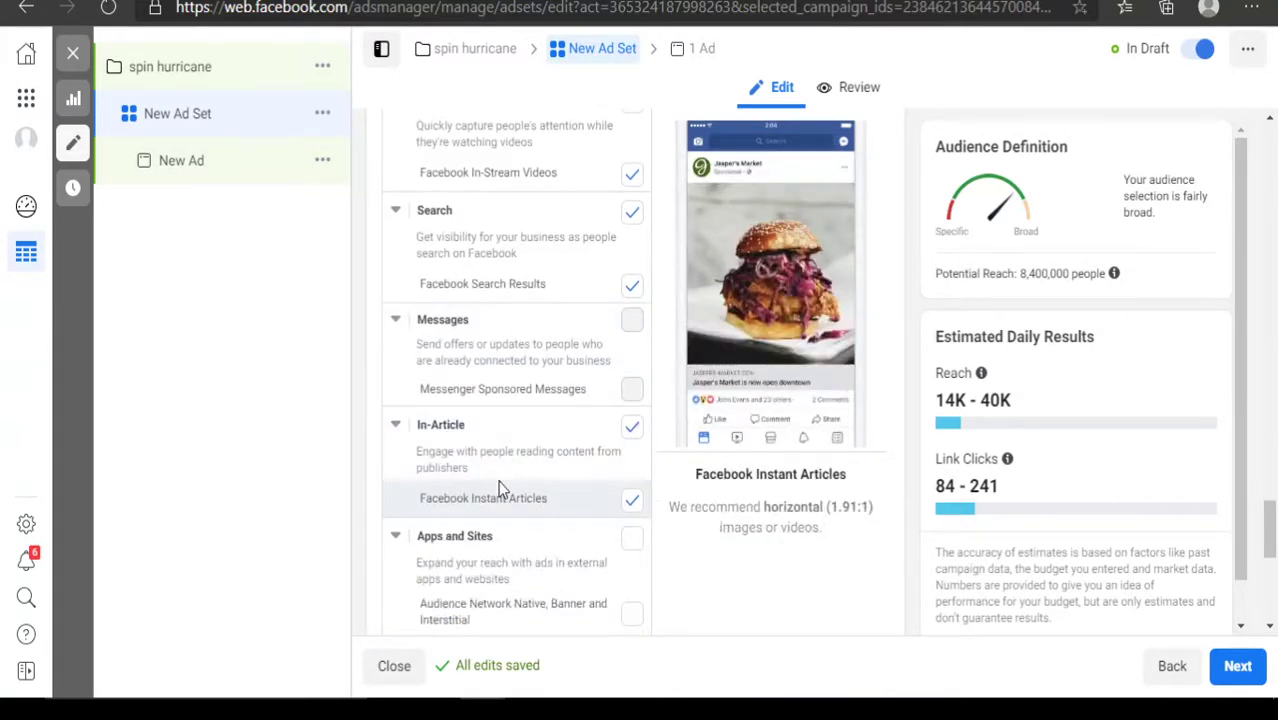
scroll(498, 480, up, 12)
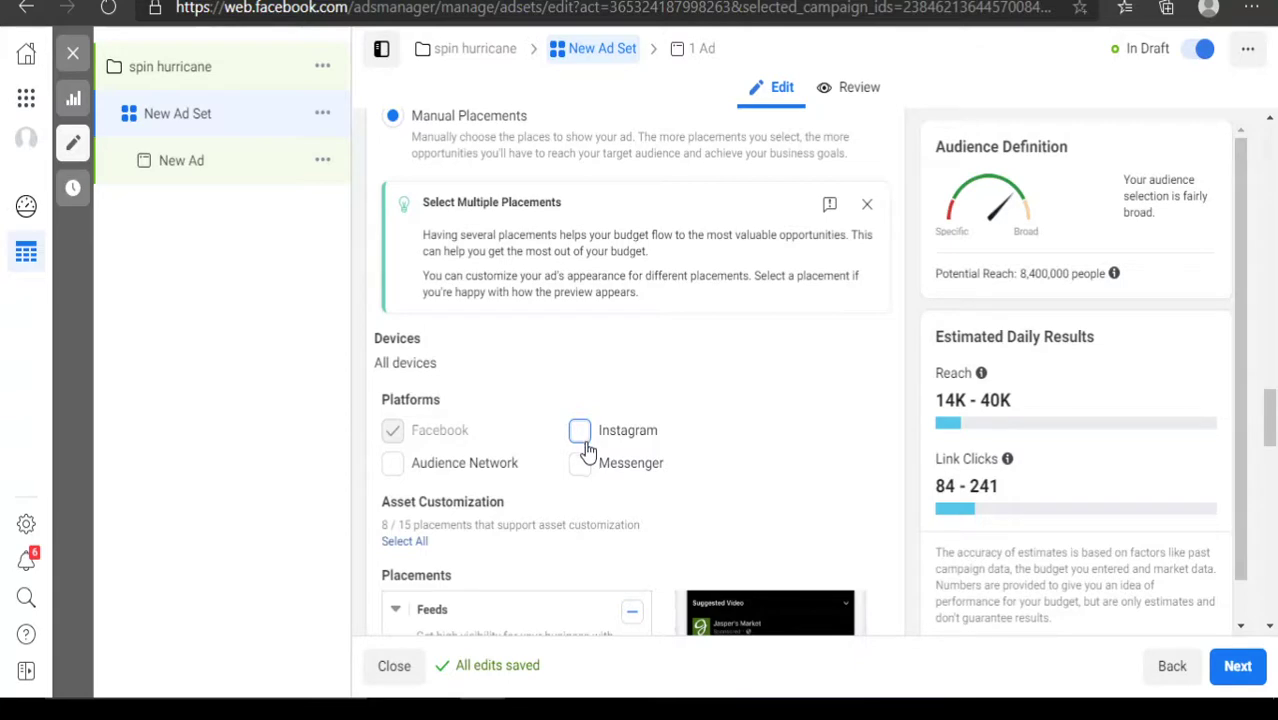
scroll(576, 473, down, 1)
scroll(575, 473, down, 14)
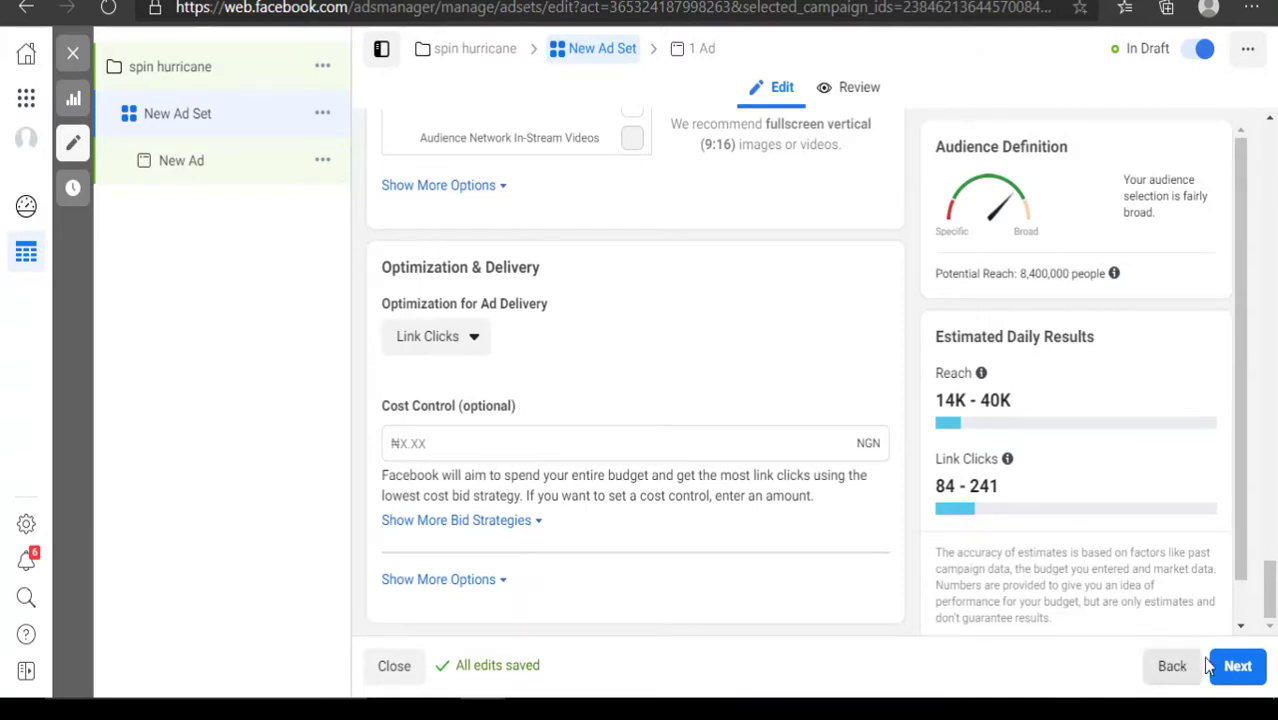
Step: Advance to the New Ad level and scroll through Identity and Ad Setup to Ad Creative
click(1236, 680)
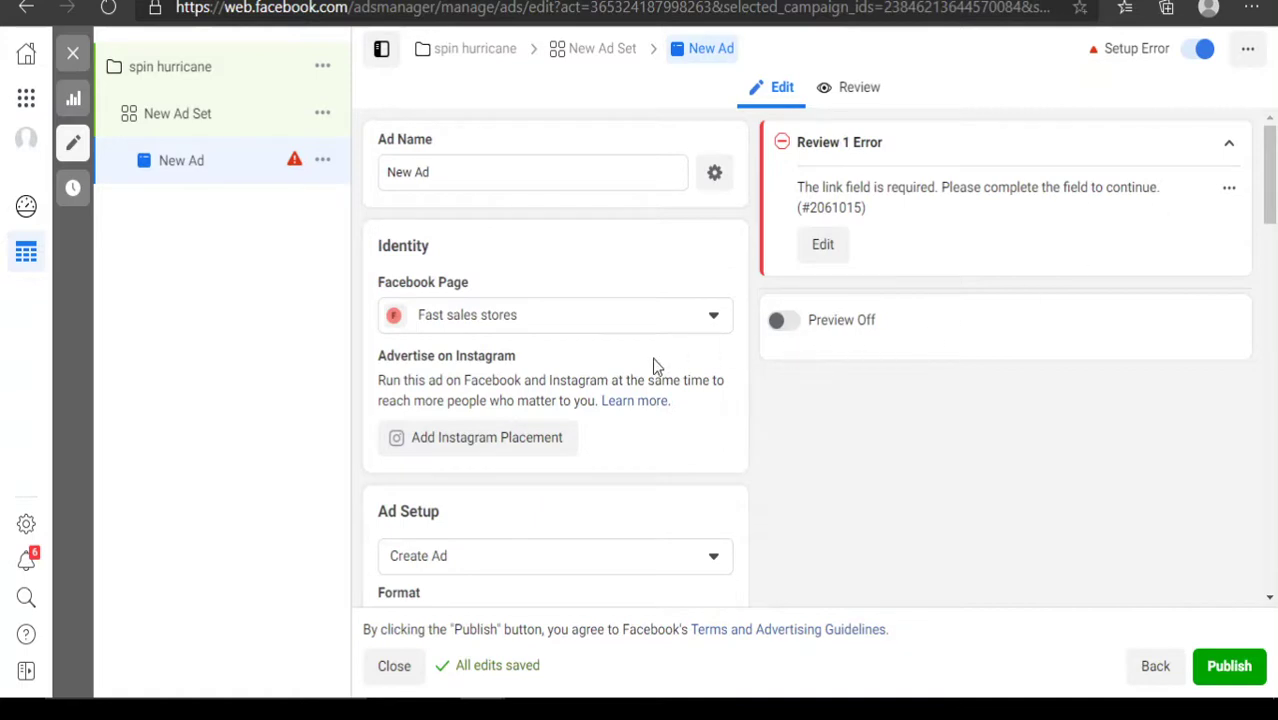
scroll(655, 365, down, 3)
scroll(590, 450, down, 7)
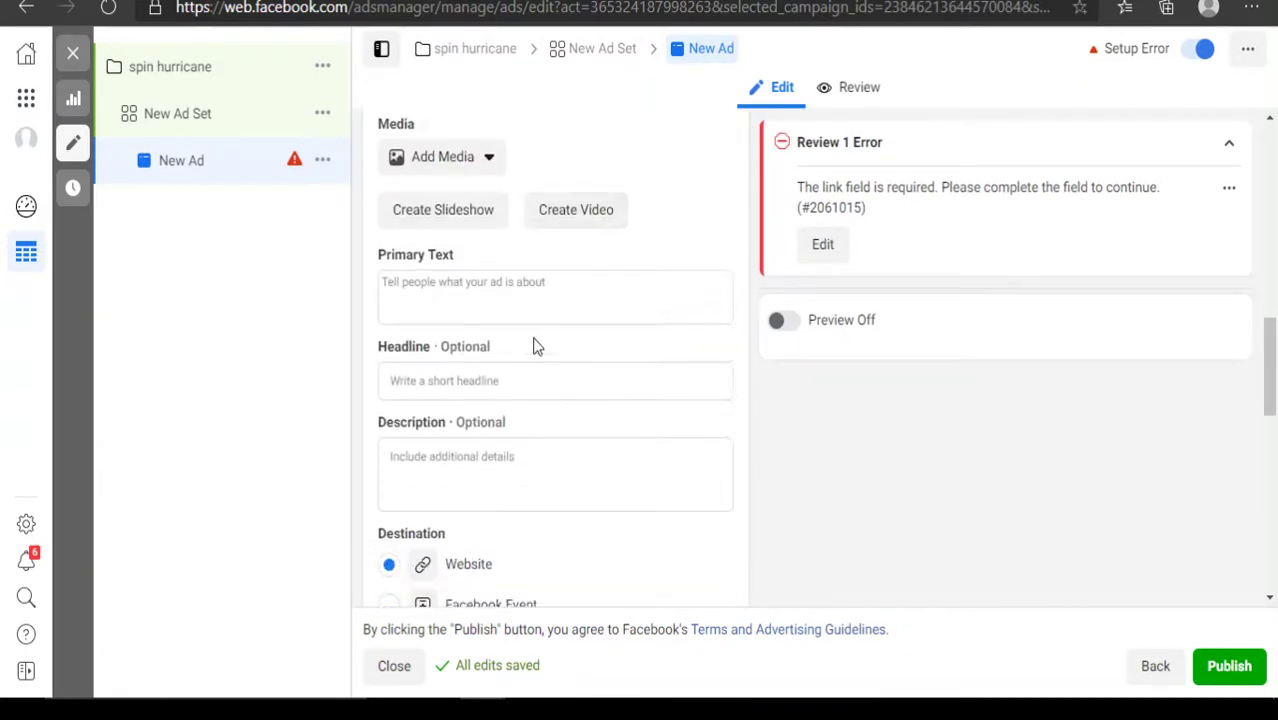
scroll(505, 315, up, 10)
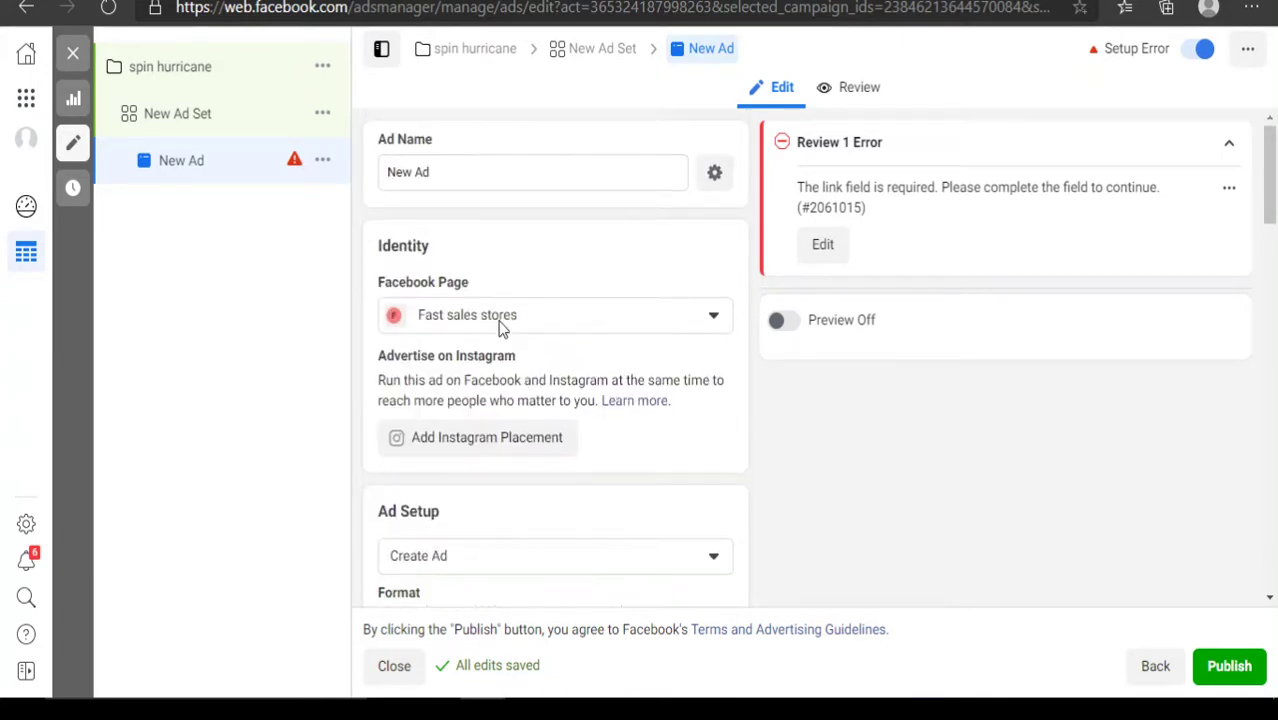
scroll(502, 408, down, 3)
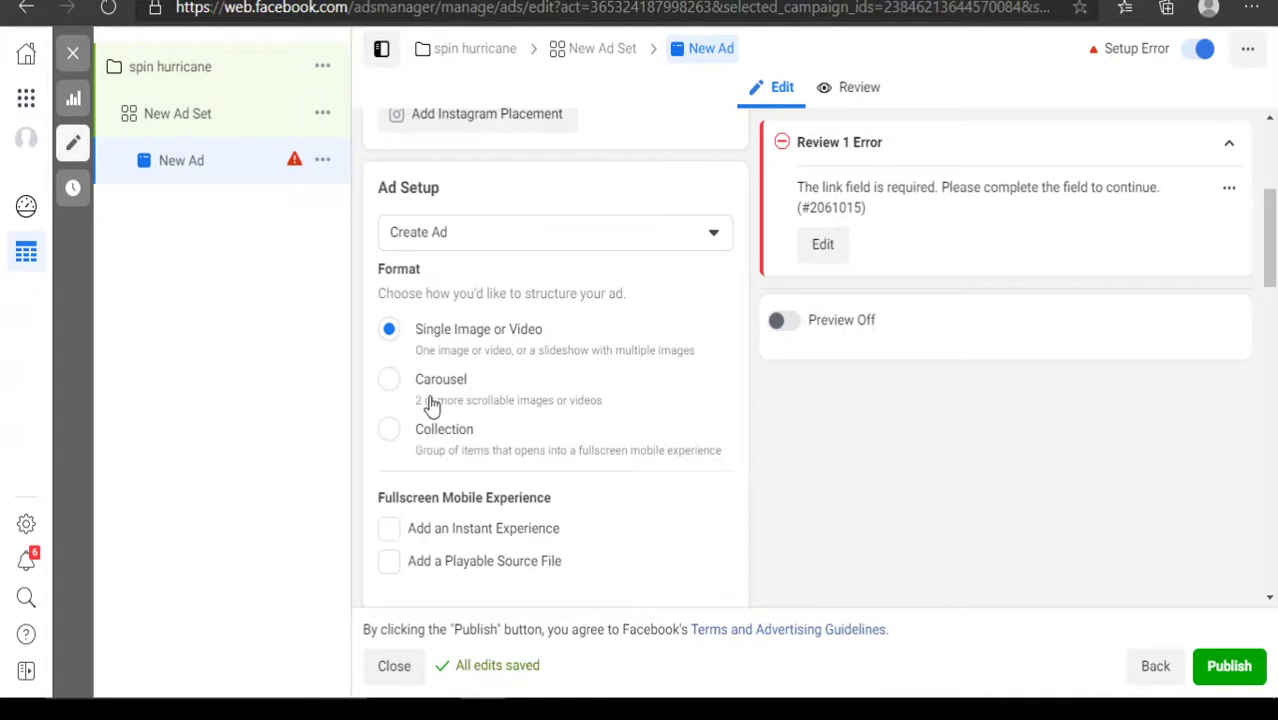
scroll(430, 415, down, 3)
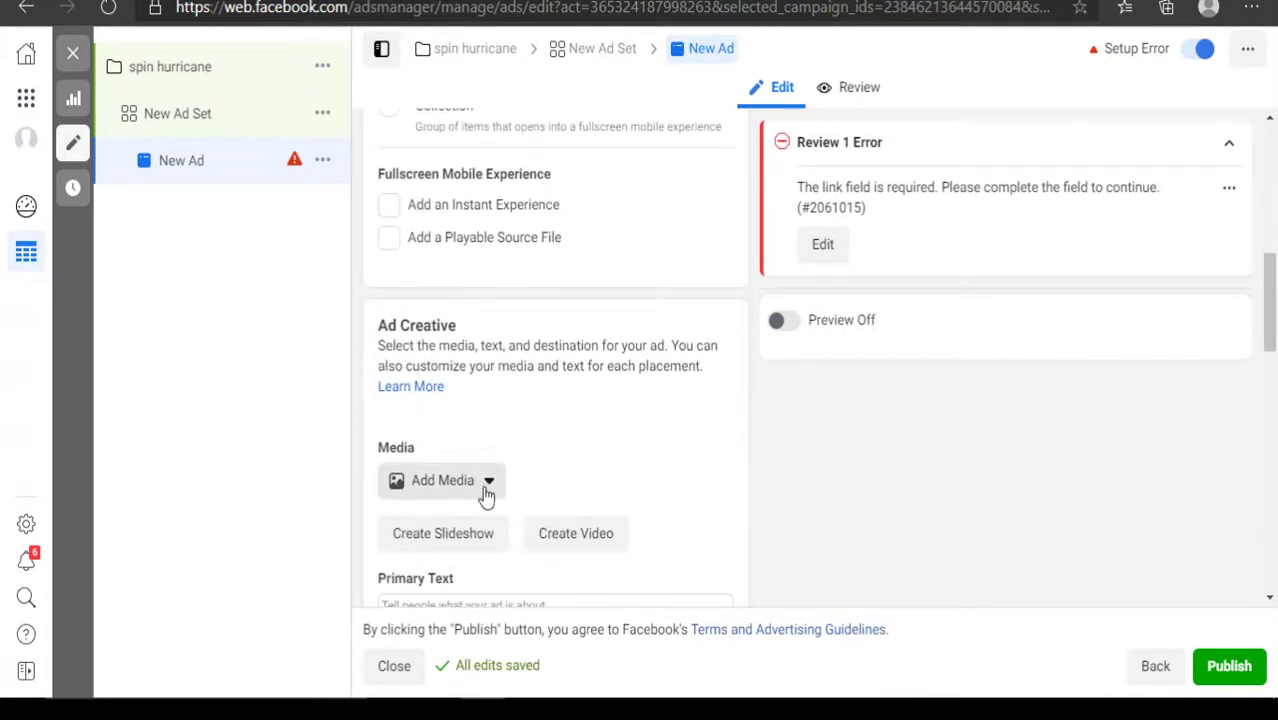
Step: Add the Hurricane Spin Scrubber from JML.mp4 video as the ad's media
click(486, 484)
click(436, 562)
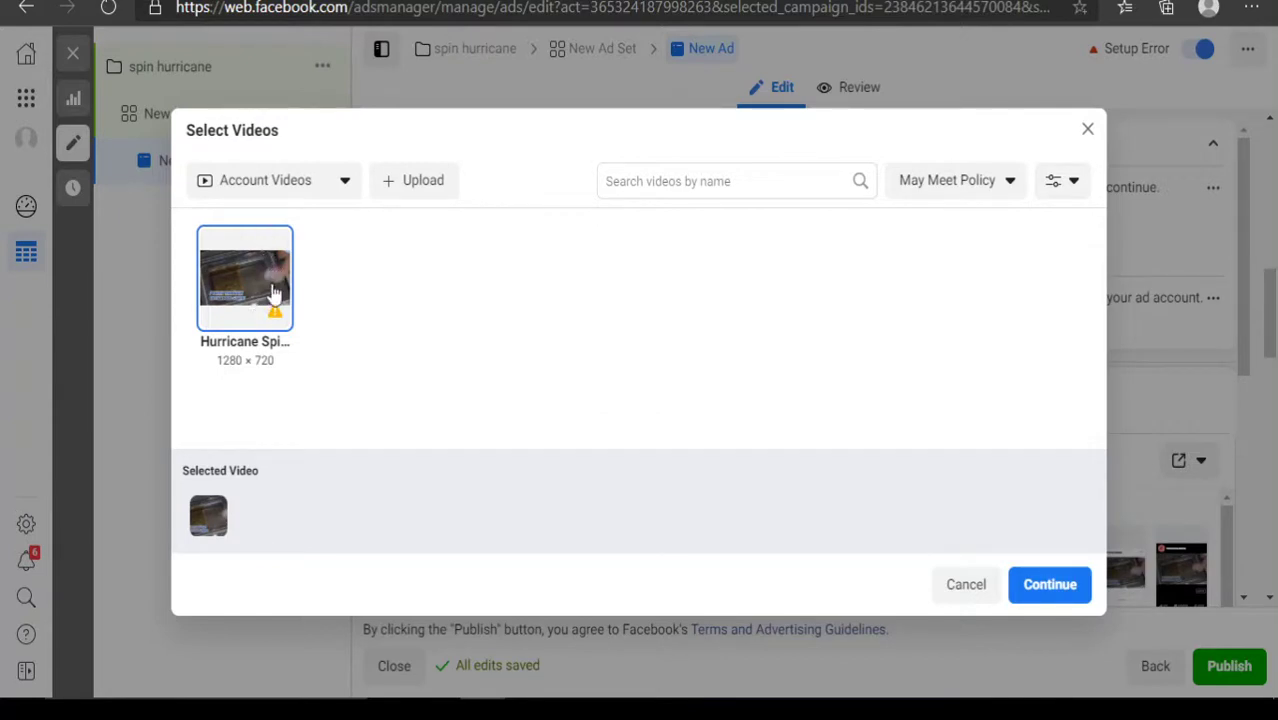
click(1050, 586)
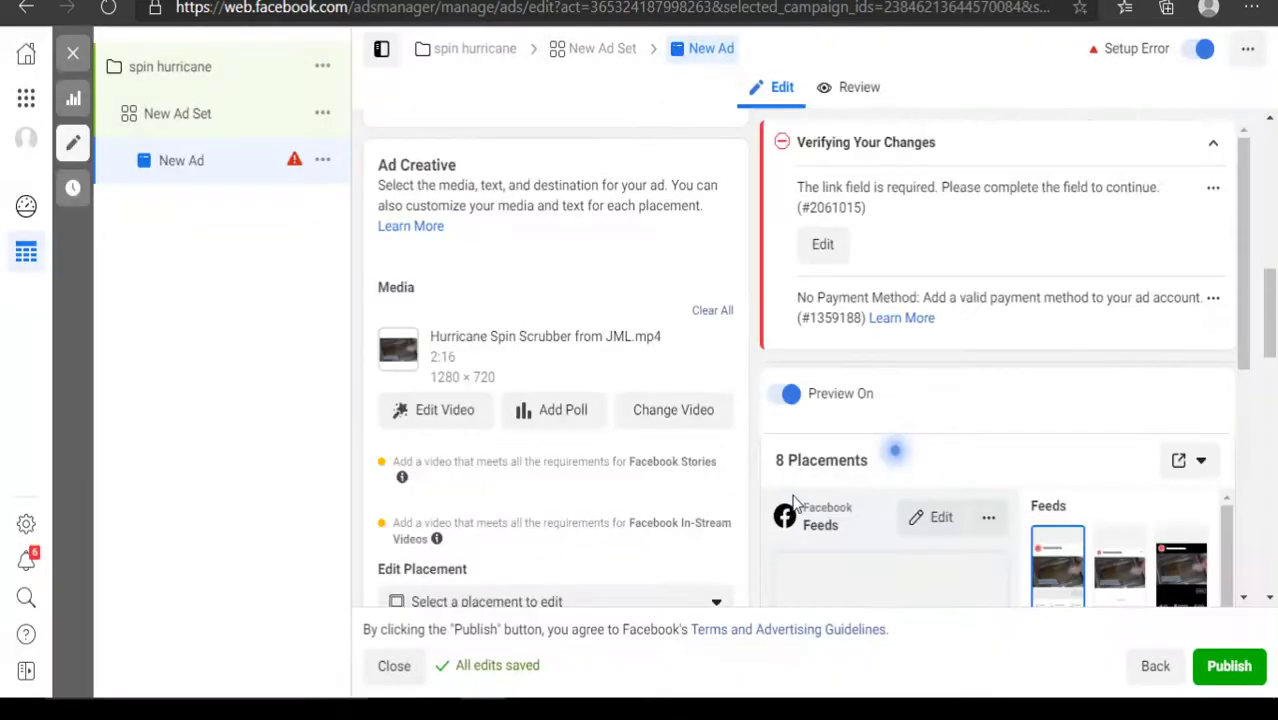
Step: Review the video in the Feeds preview and place the cursor in Primary Text
scroll(448, 372, down, 3)
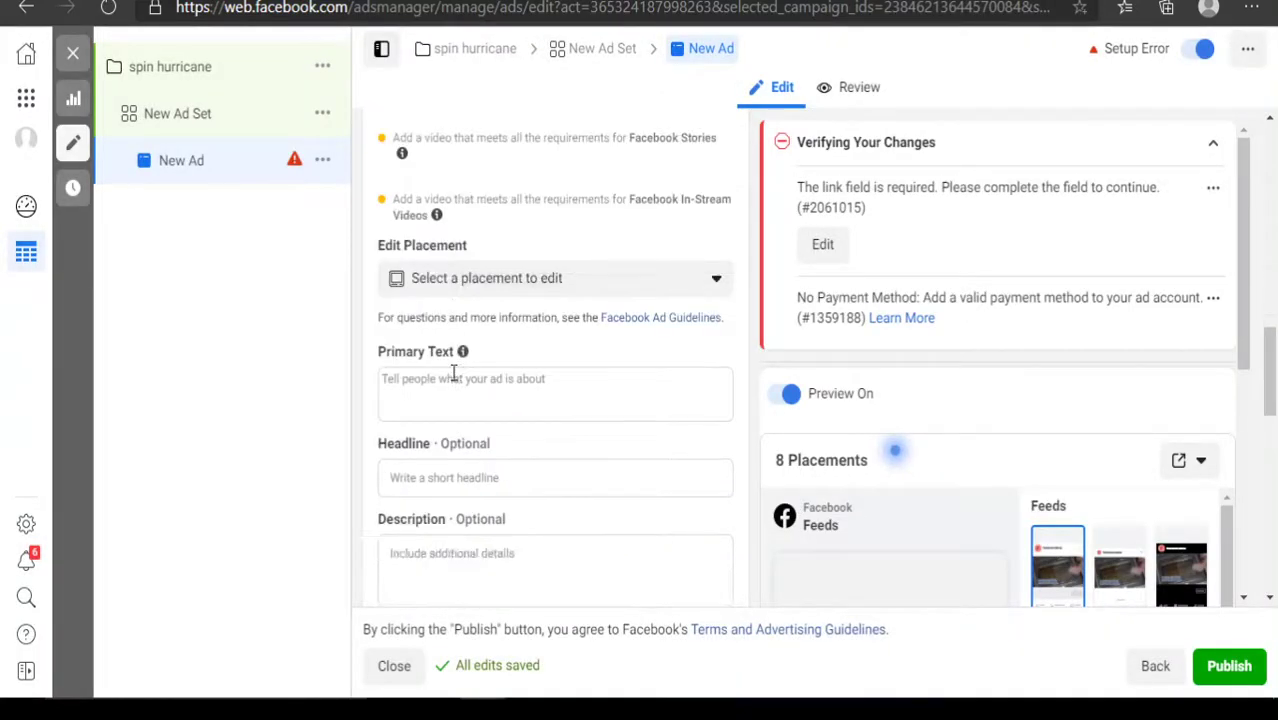
scroll(600, 420, up, 4)
scroll(1000, 495, down, 3)
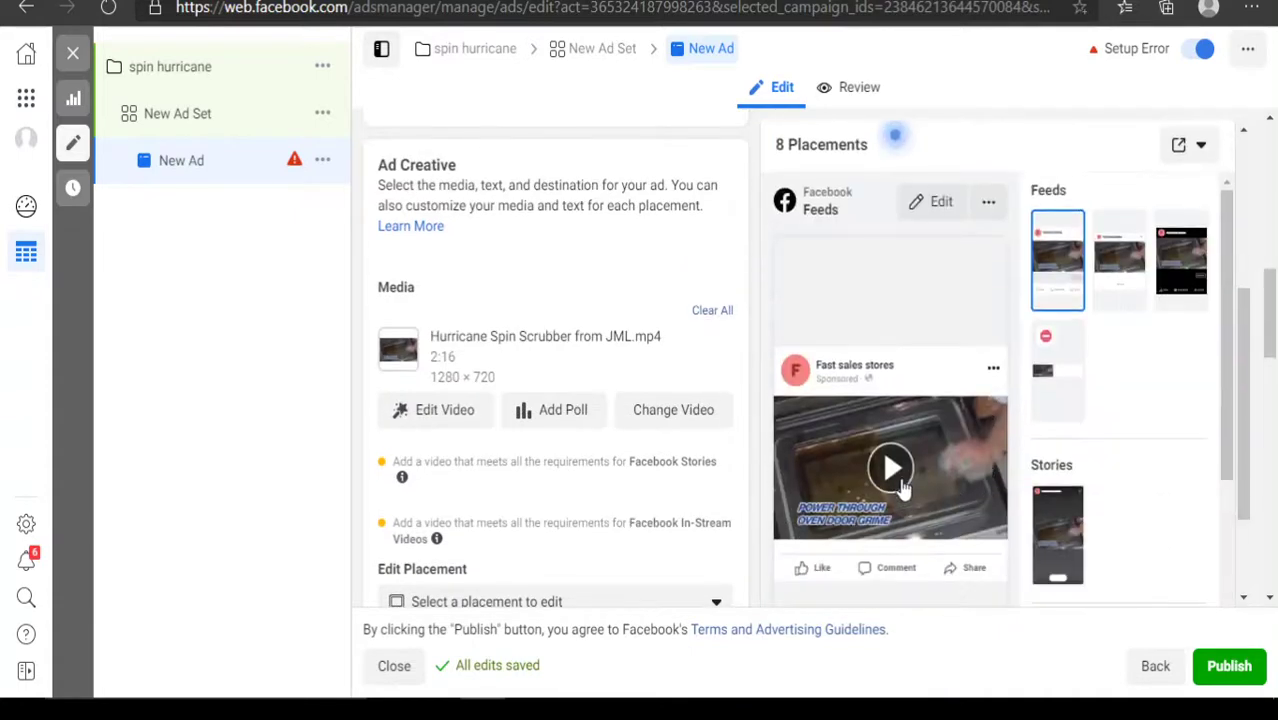
scroll(890, 500, down, 3)
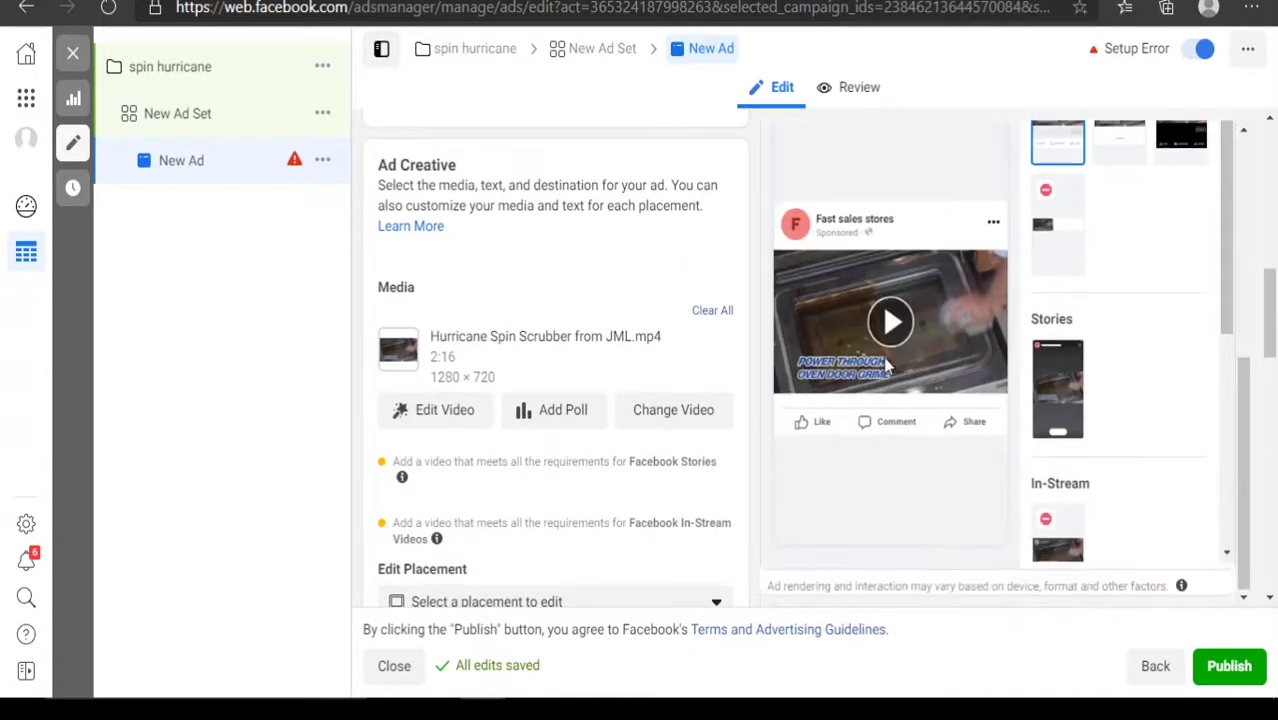
scroll(885, 425, up, 5)
scroll(885, 437, down, 3)
scroll(562, 434, down, 5)
scroll(499, 291, down, 3)
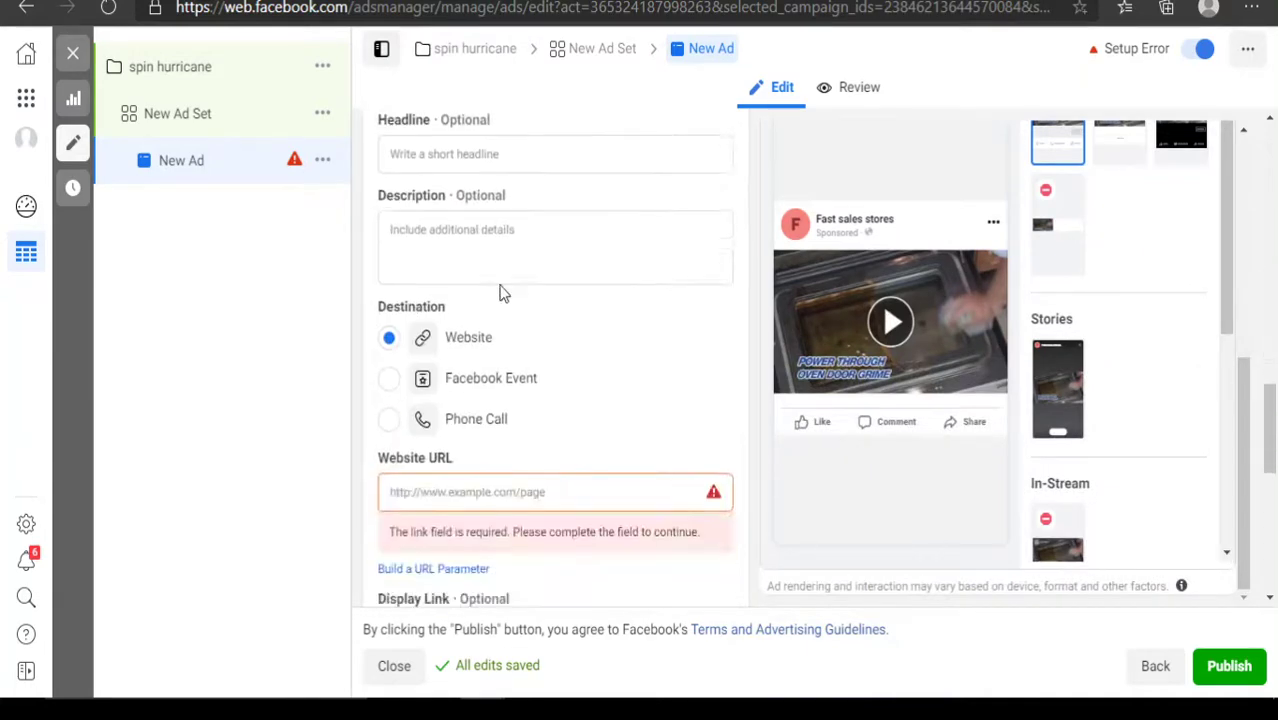
scroll(508, 328, up, 5)
click(437, 384)
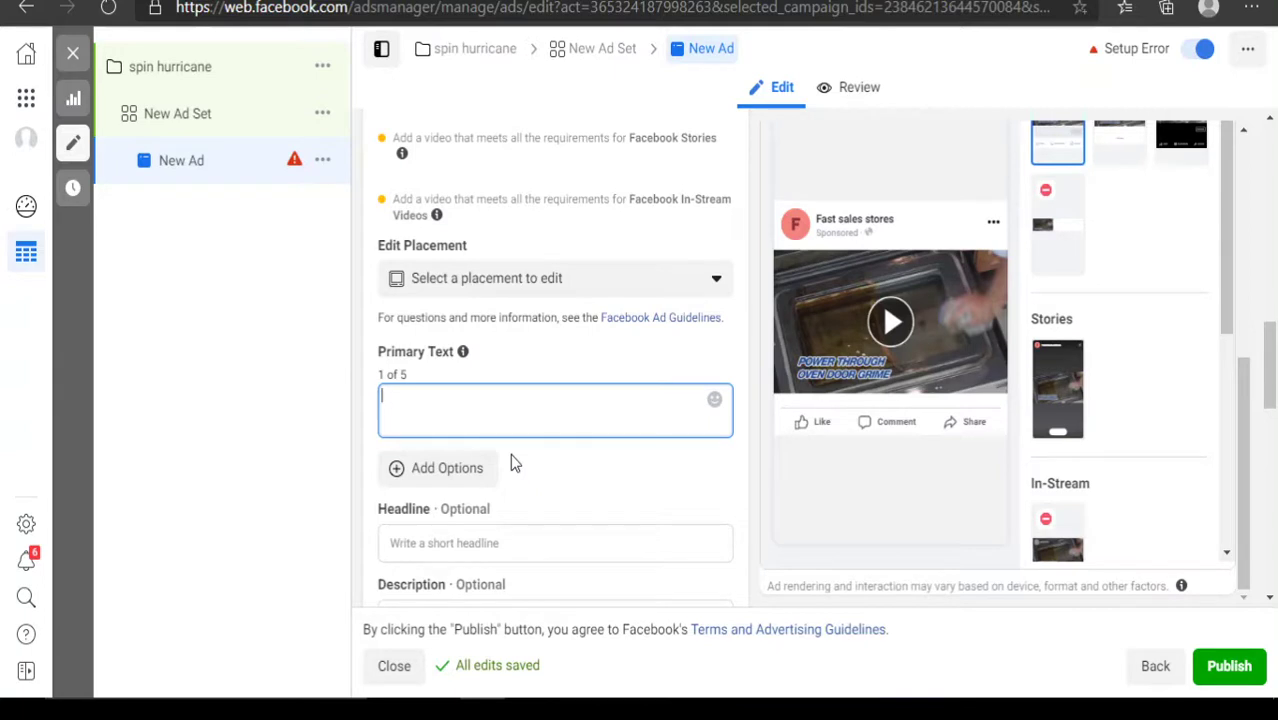
Step: Type the primary text lines 'Arent tired of using hands to scrub' and 'im sure you dont want your nails to break off', then start a new line
text(Arent tired of using han)
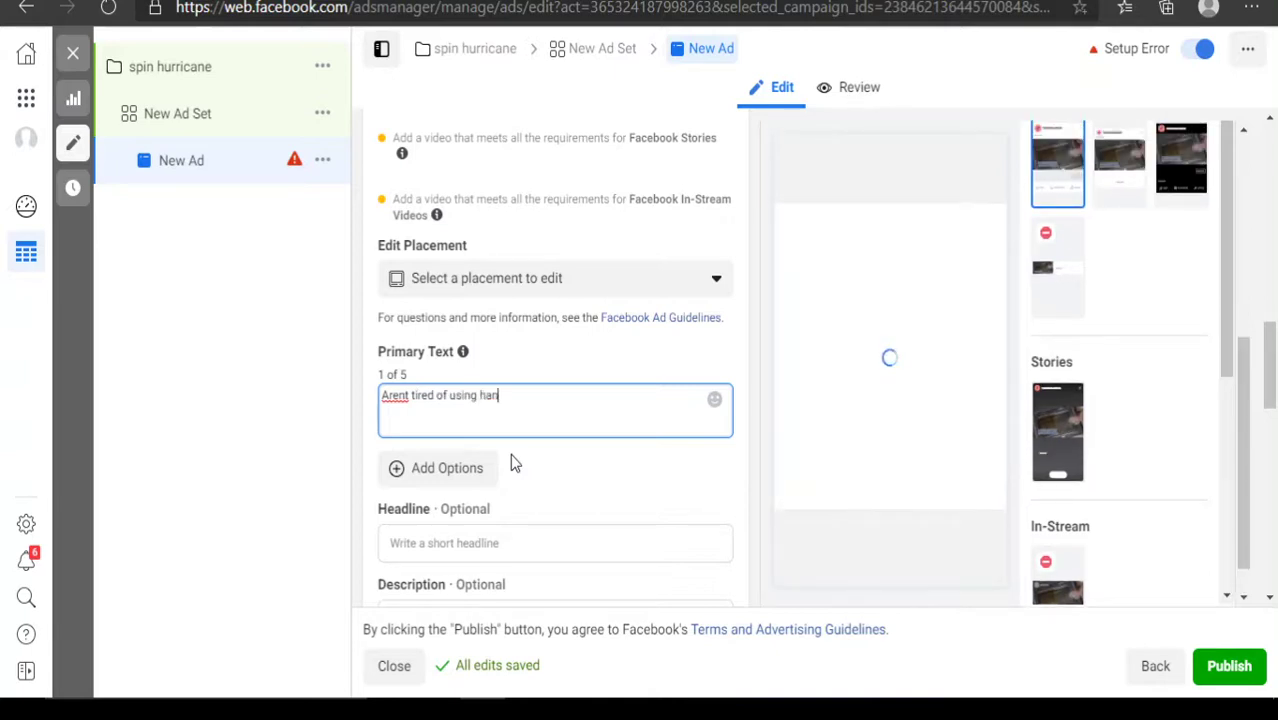
text(ds to s)
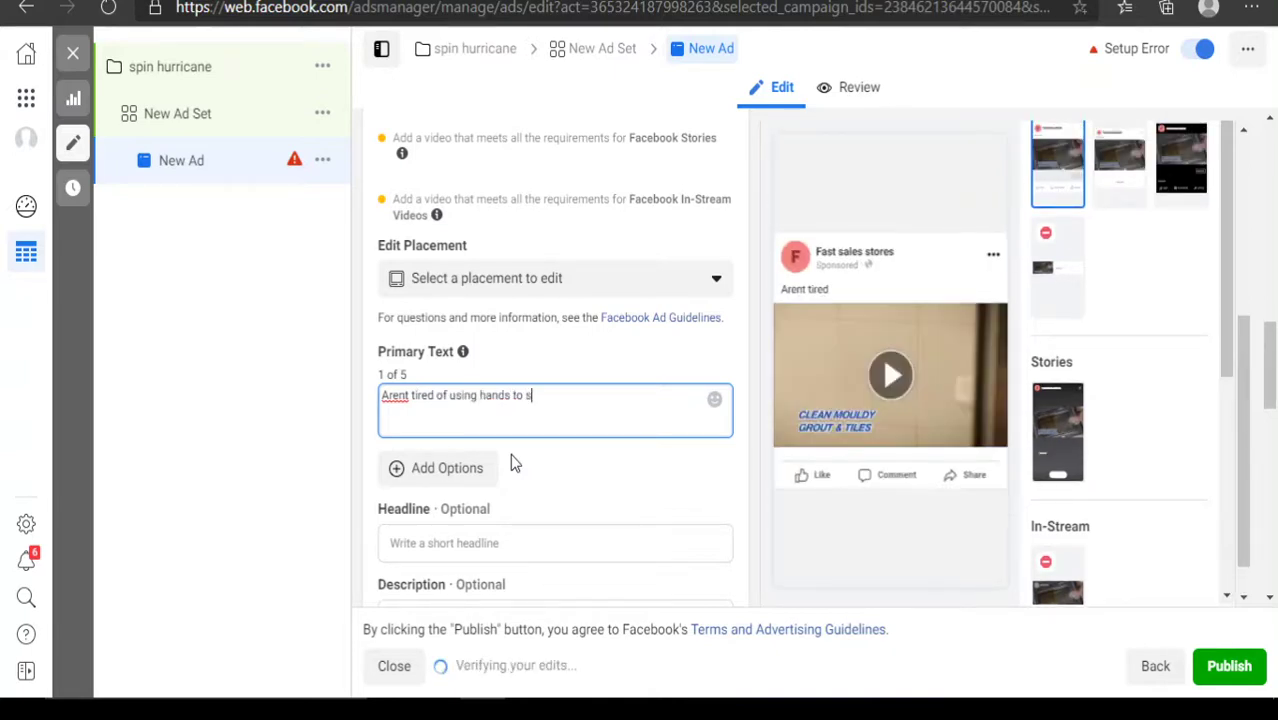
text(crub)
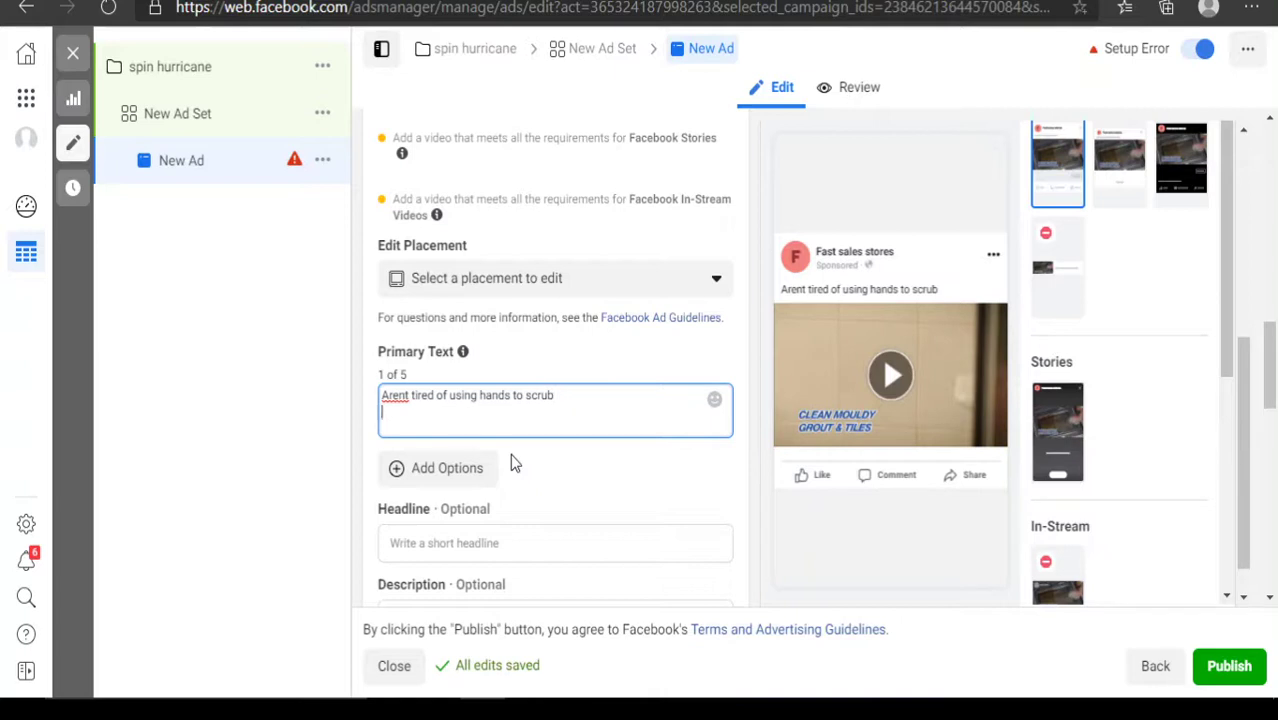
text(im sure you d)
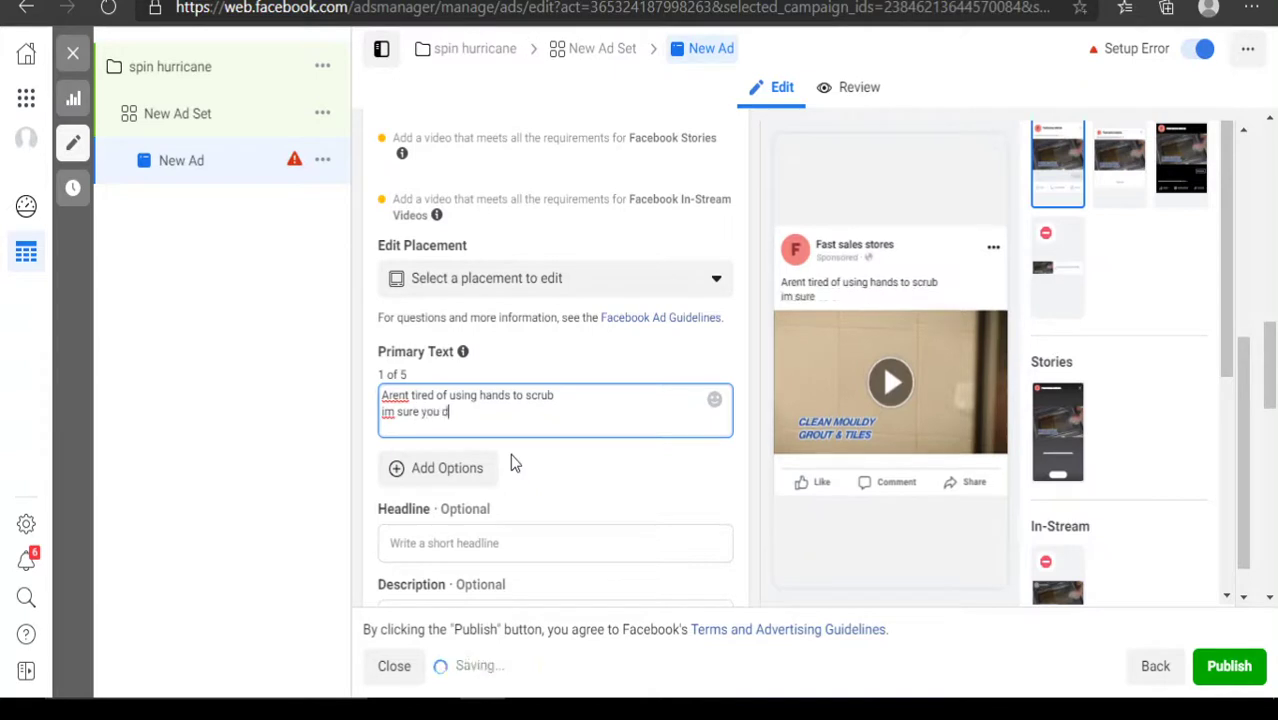
text(ont want)
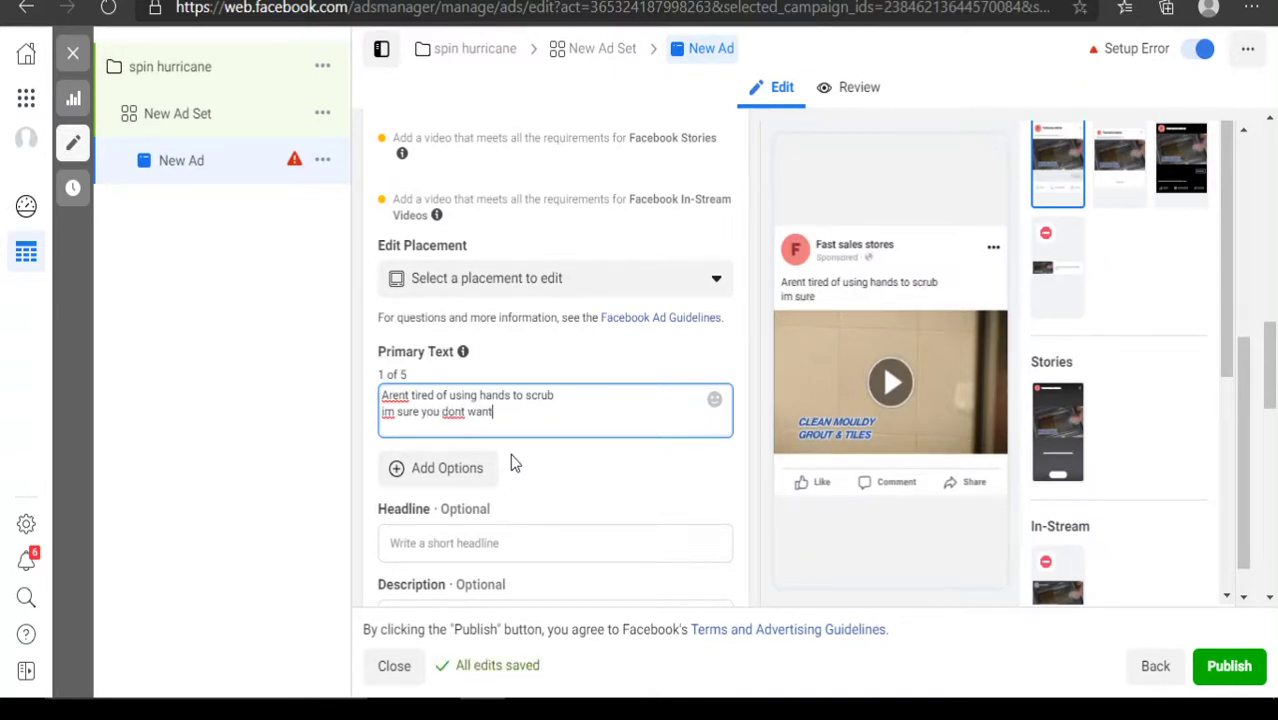
text( your nails to break off)
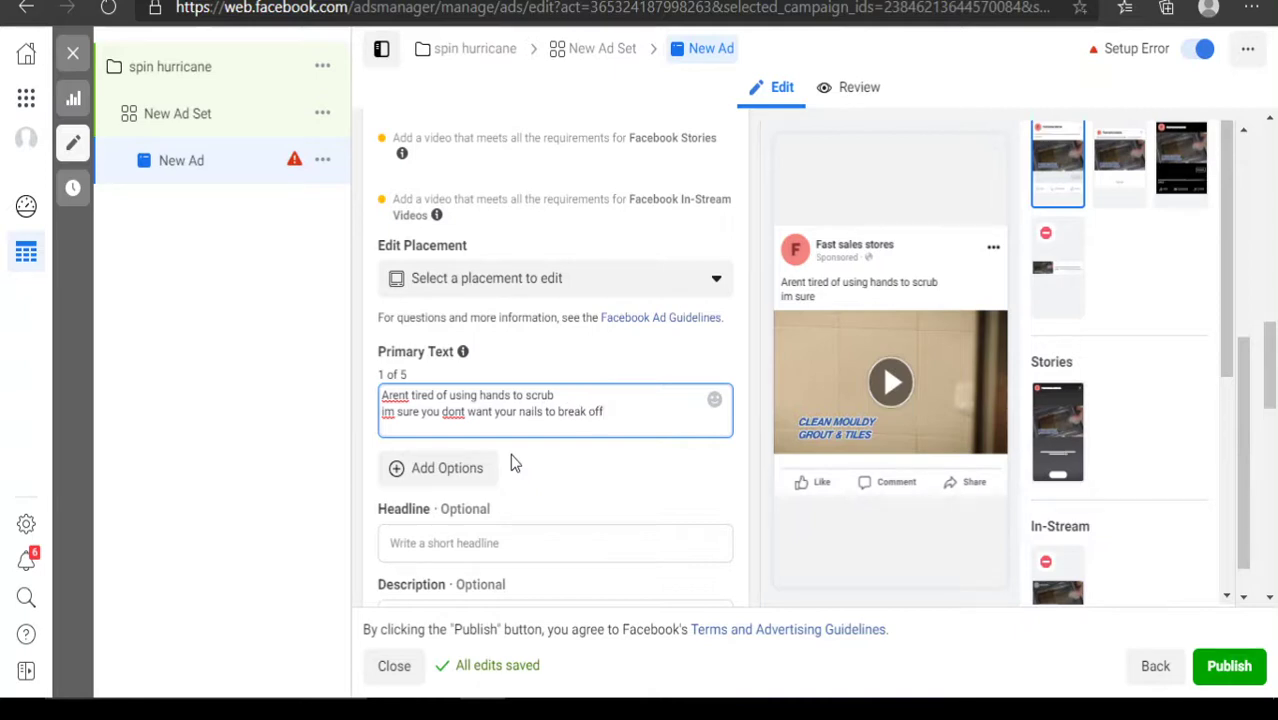
key(Return)
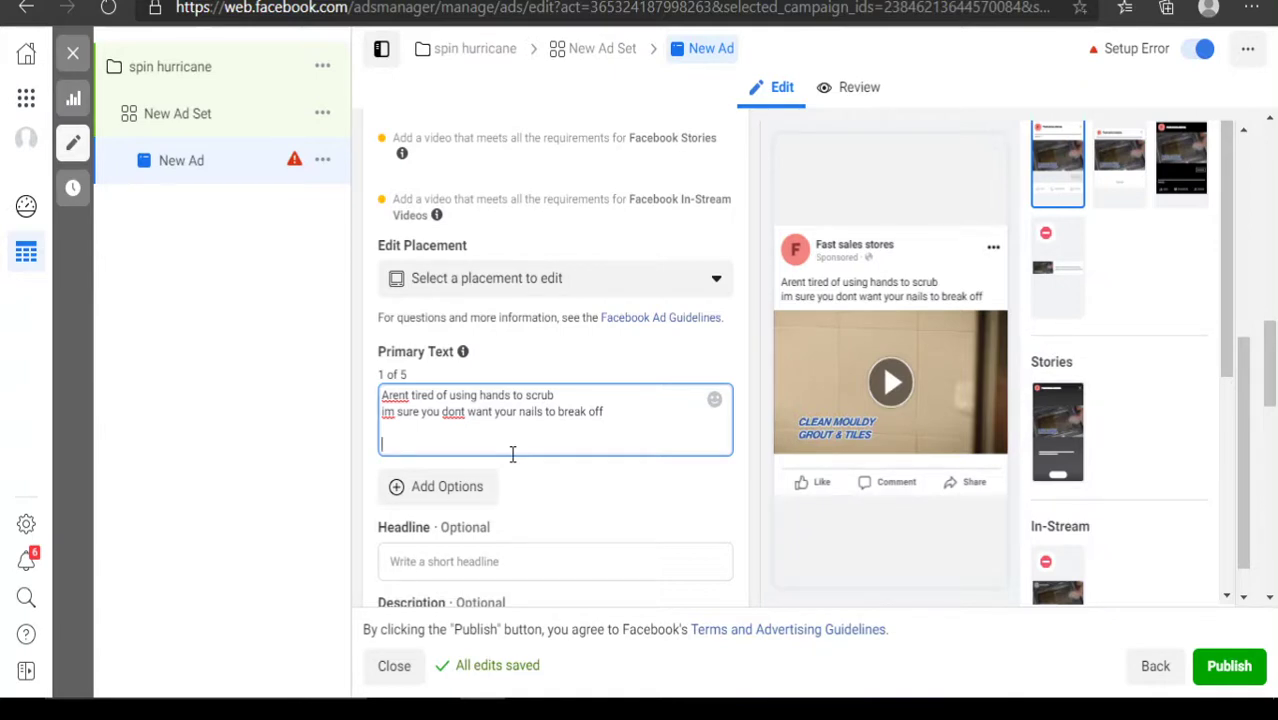
Step: Add the line 'hurricane spin scrubber is here to help', correcting the 'csrubber' typo
text(hurricane )
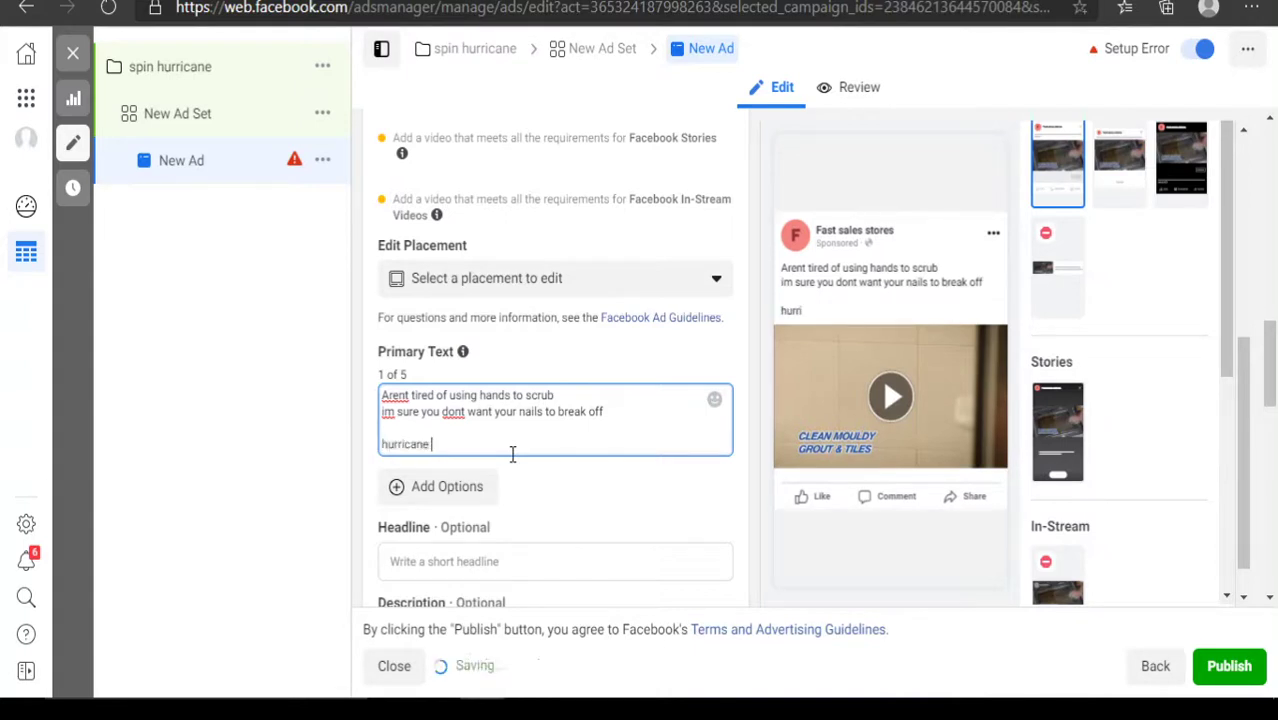
text(spin)
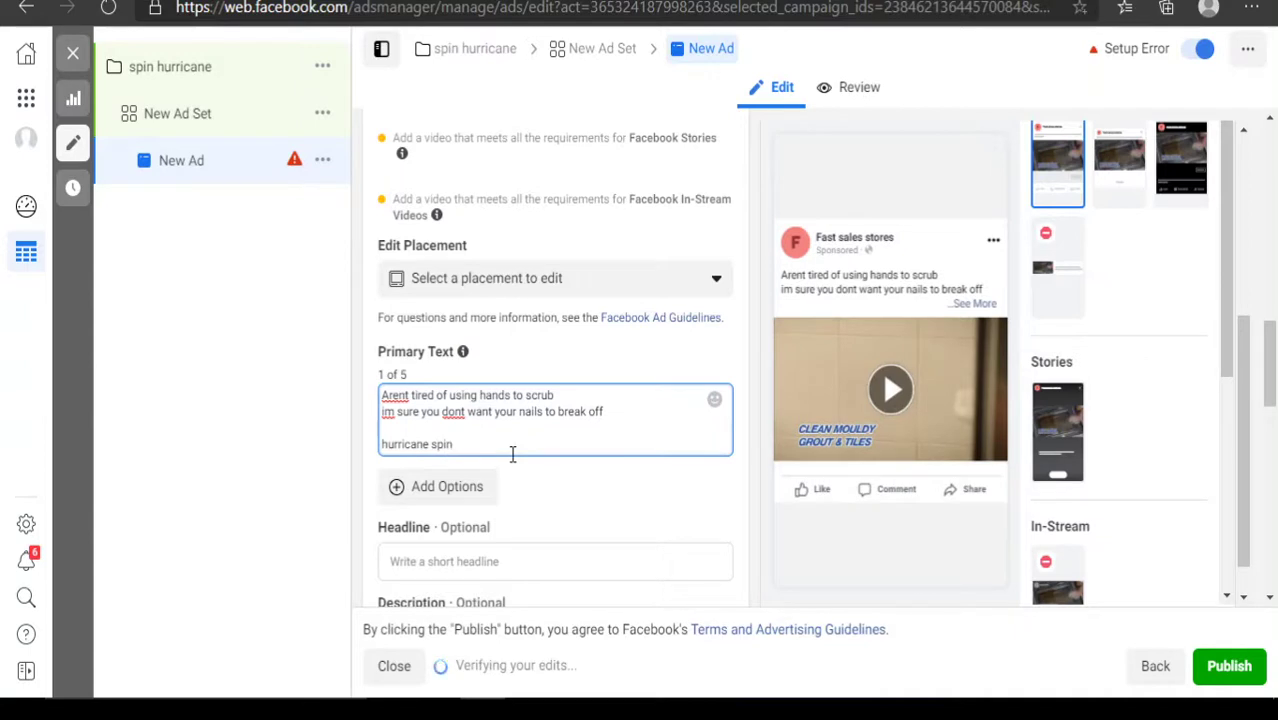
text( csrubber is)
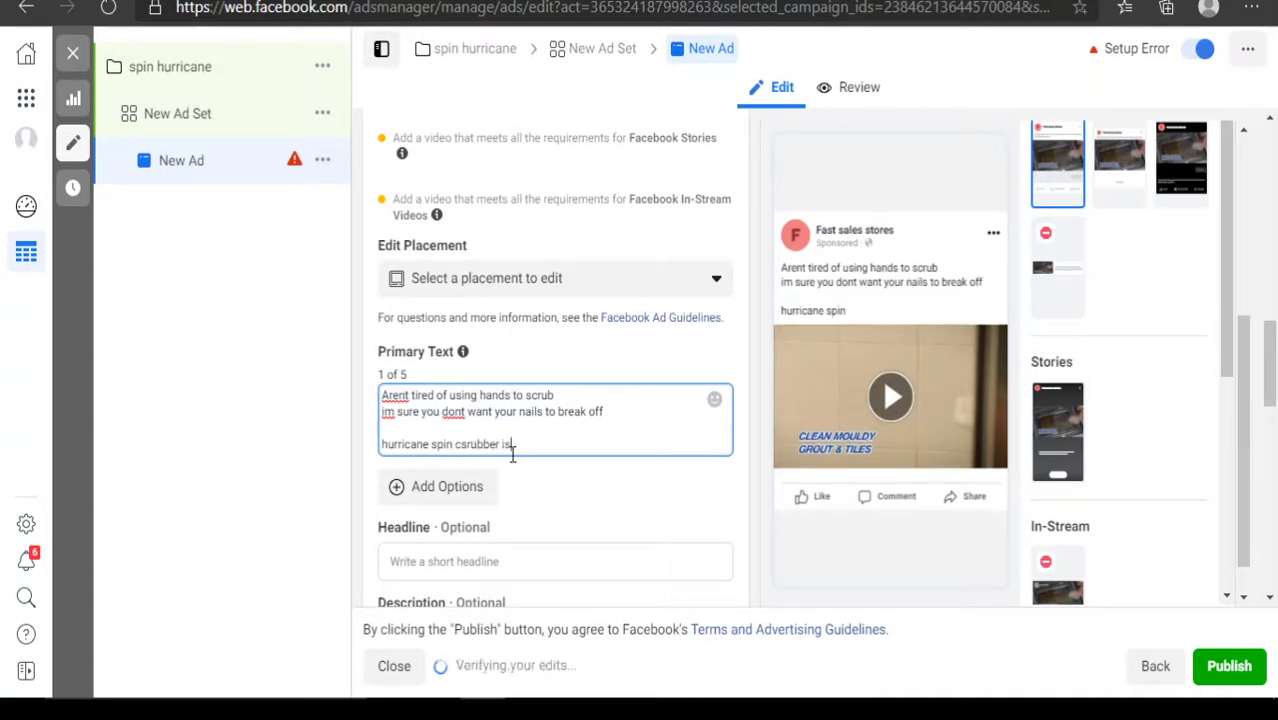
key(Left)
key(Left)
key(Left)
key(Left)
key(Left)
key(Left)
key(Left)
key(Left)
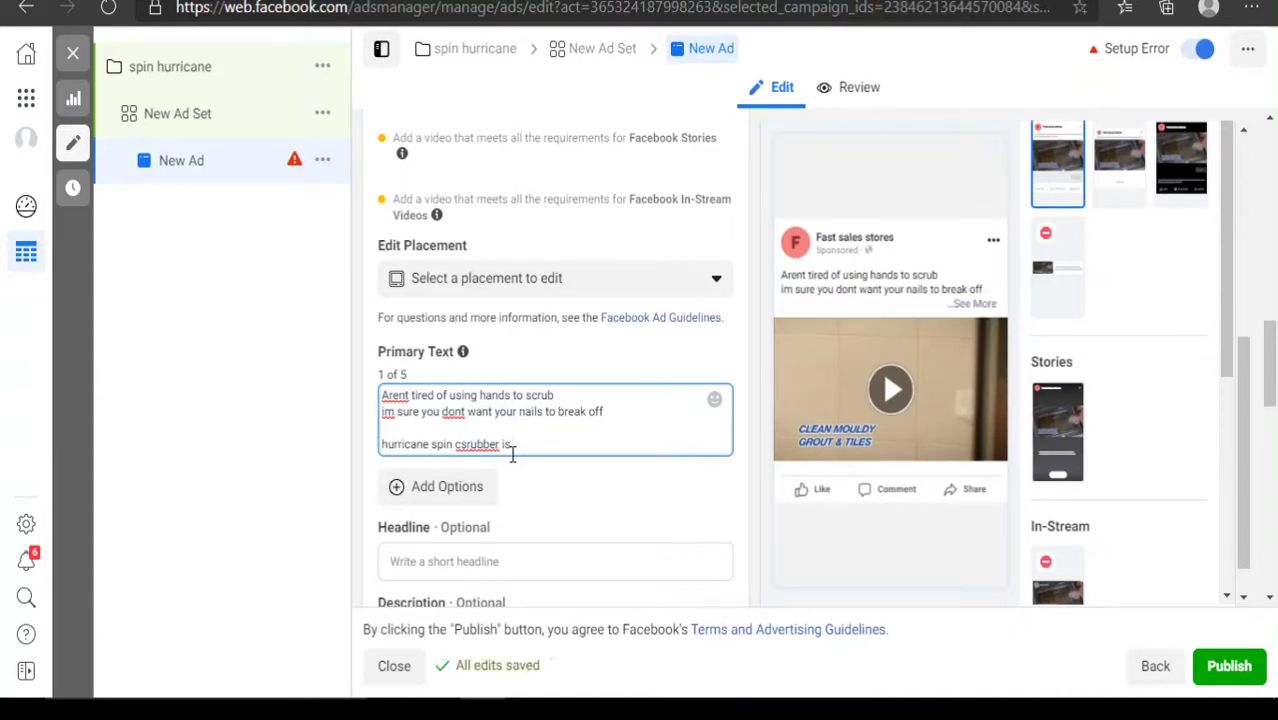
key(Left)
text(c)
key(Left)
key(Left)
key(BackSpace)
click(528, 445)
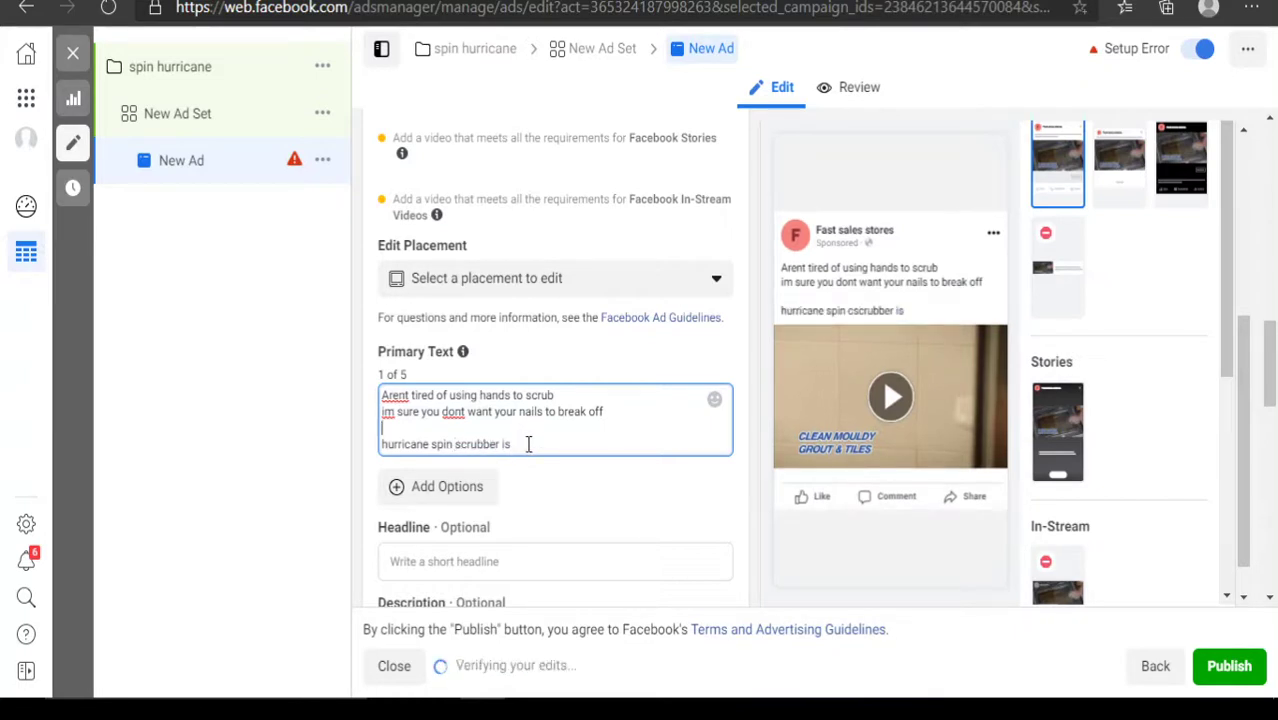
text(her)
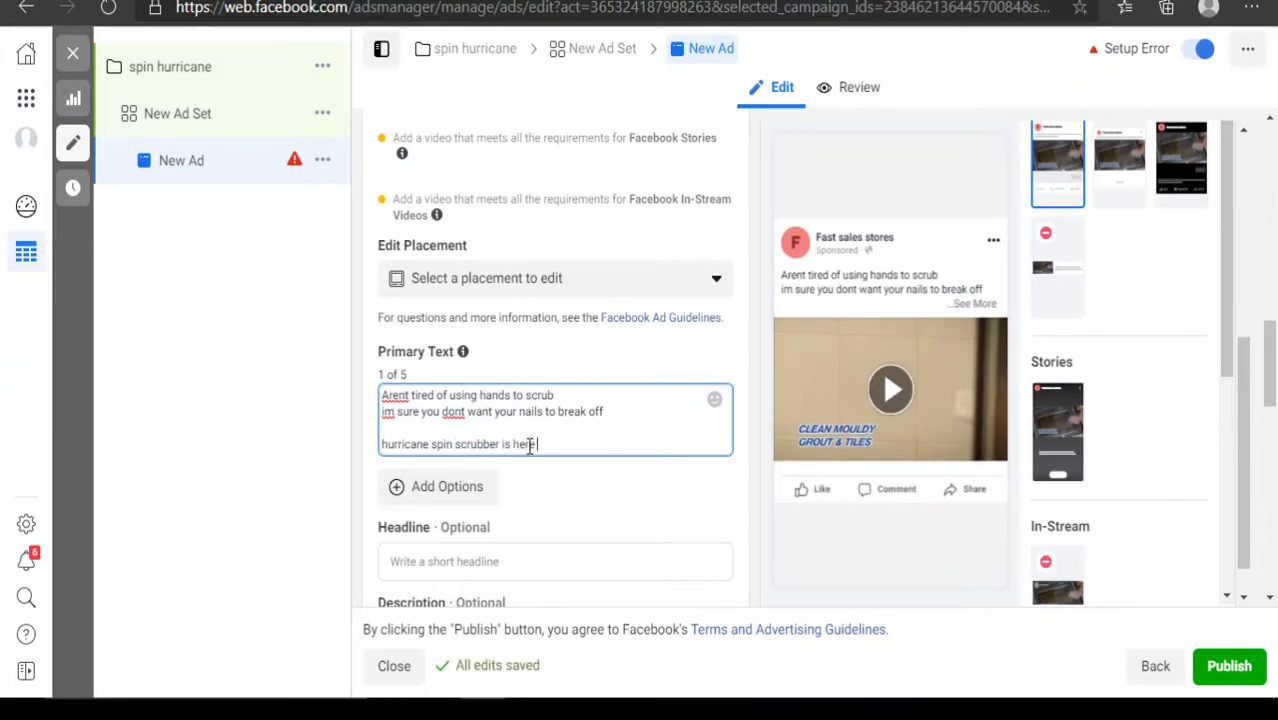
text(e to help)
click(515, 566)
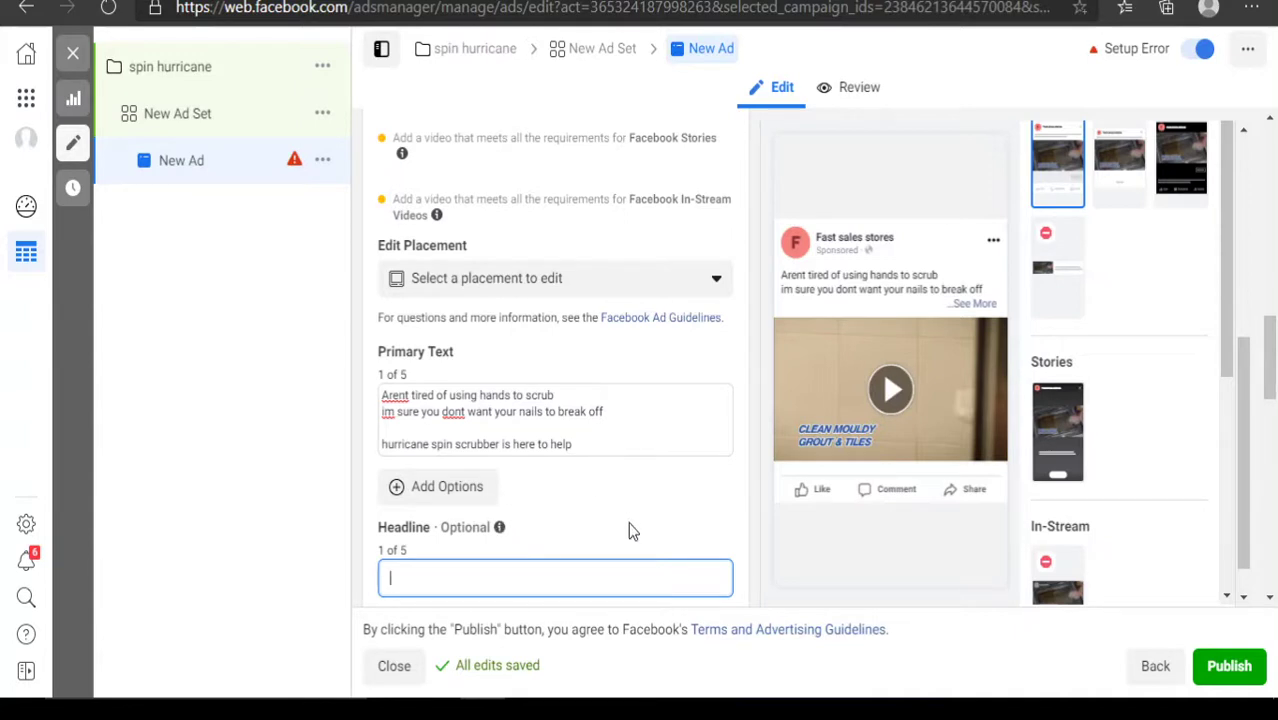
Step: Enter 'FREE DELIVERY / W' in the Headline field and select the whole headline text
text(FREE DELIVERY)
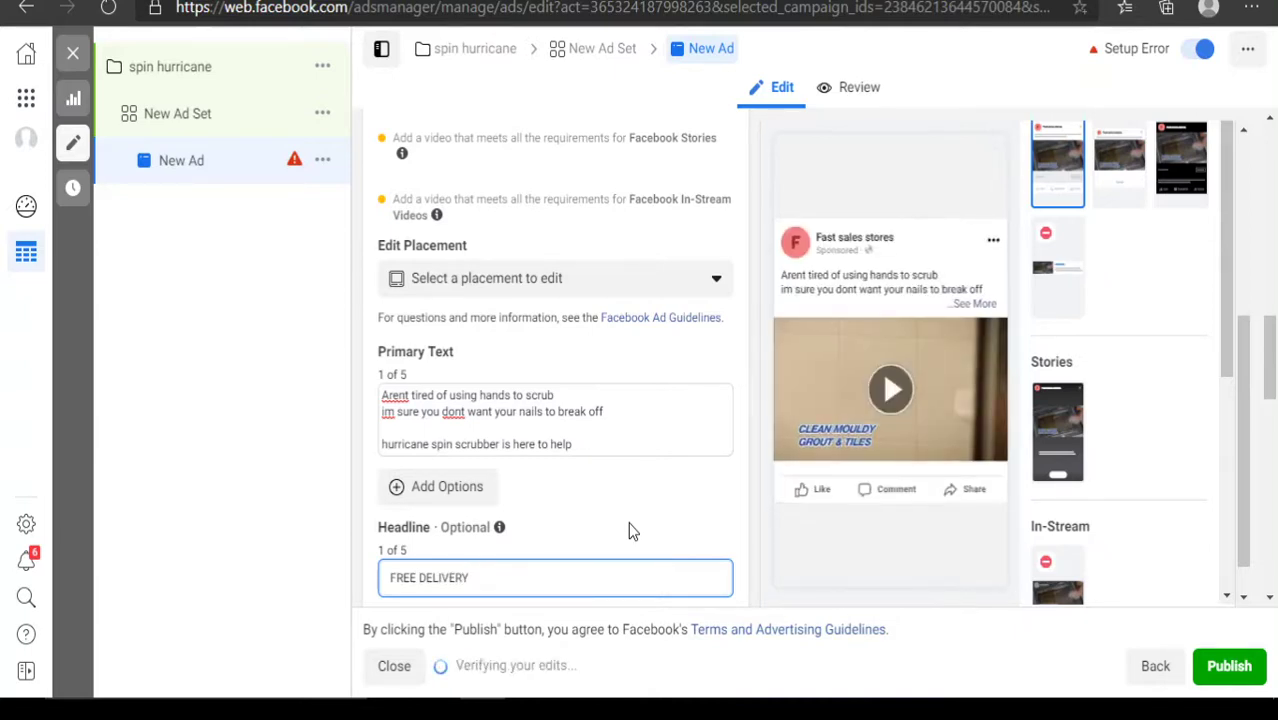
text(/ W)
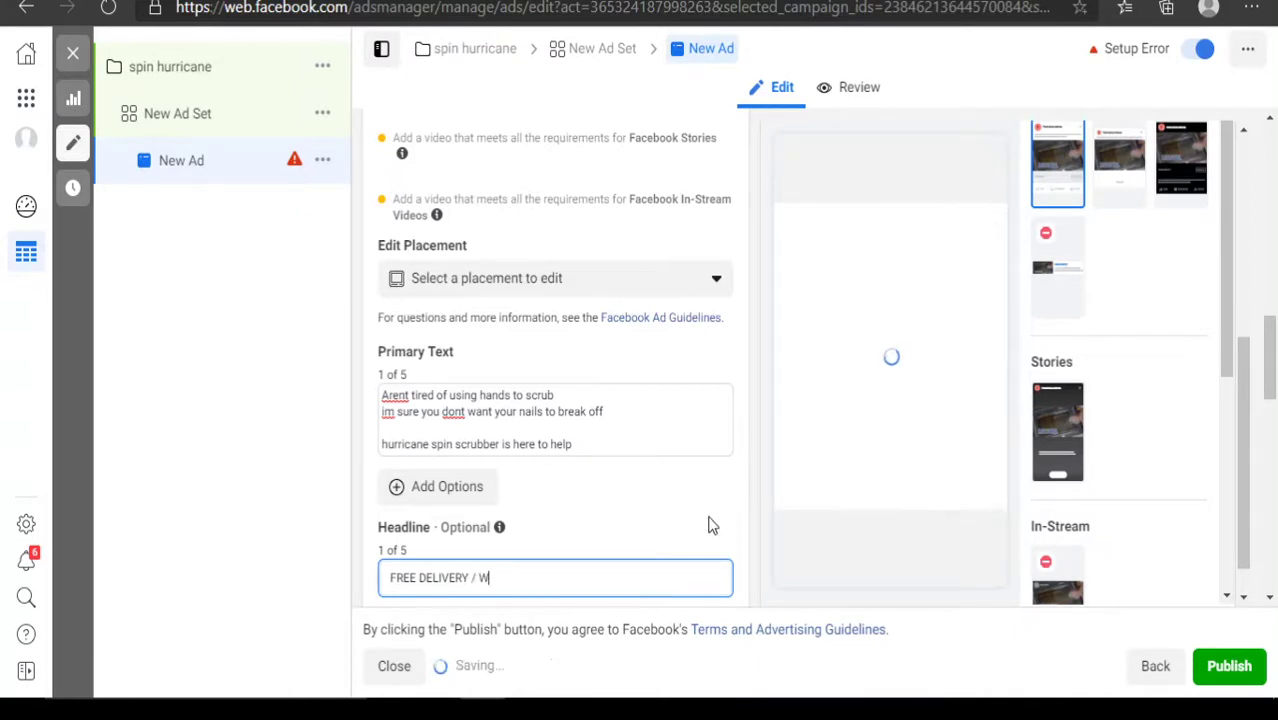
scroll(660, 520, down, 2)
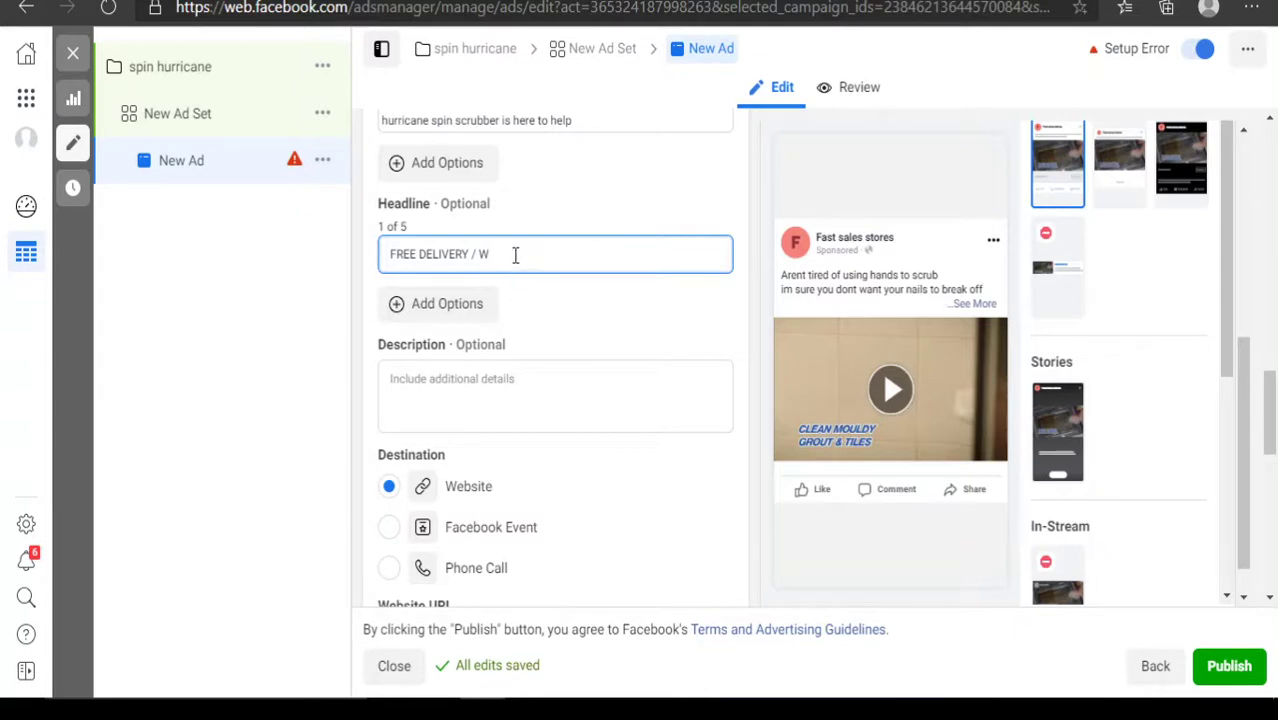
drag(515, 255, 390, 255)
click(390, 255)
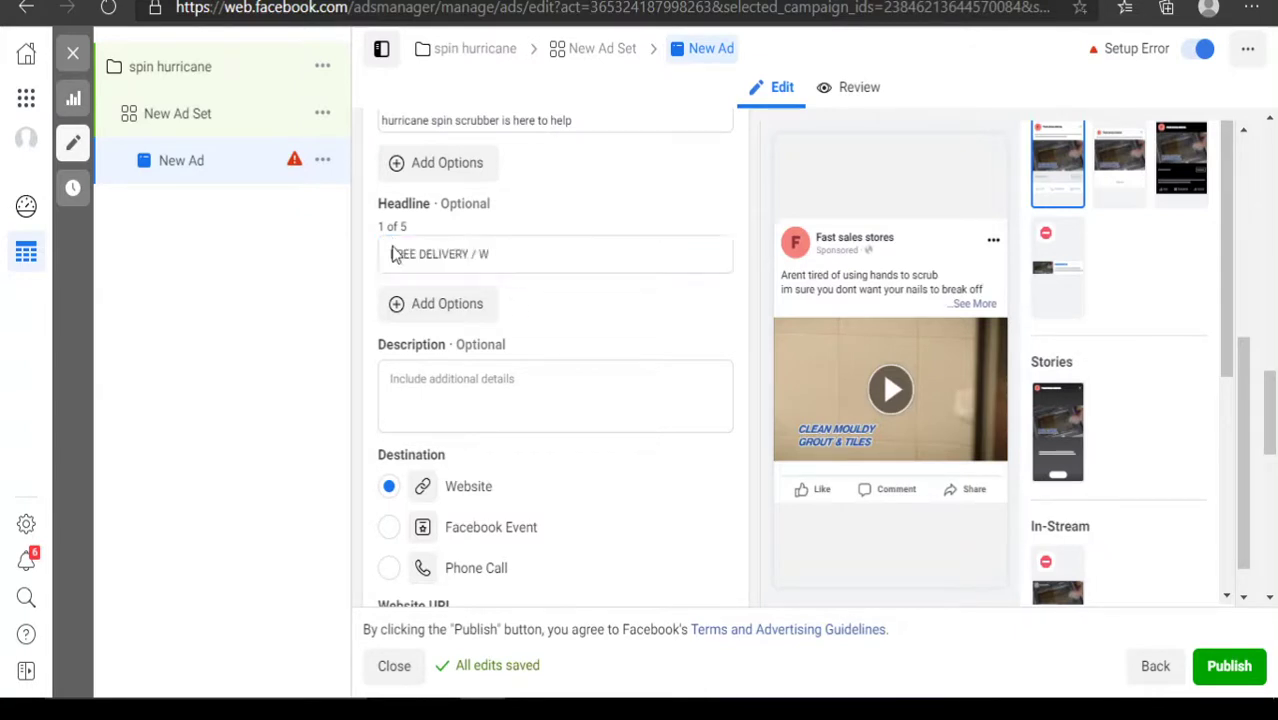
right_click(391, 250)
click(693, 251)
key(ctrl+a)
click(610, 255)
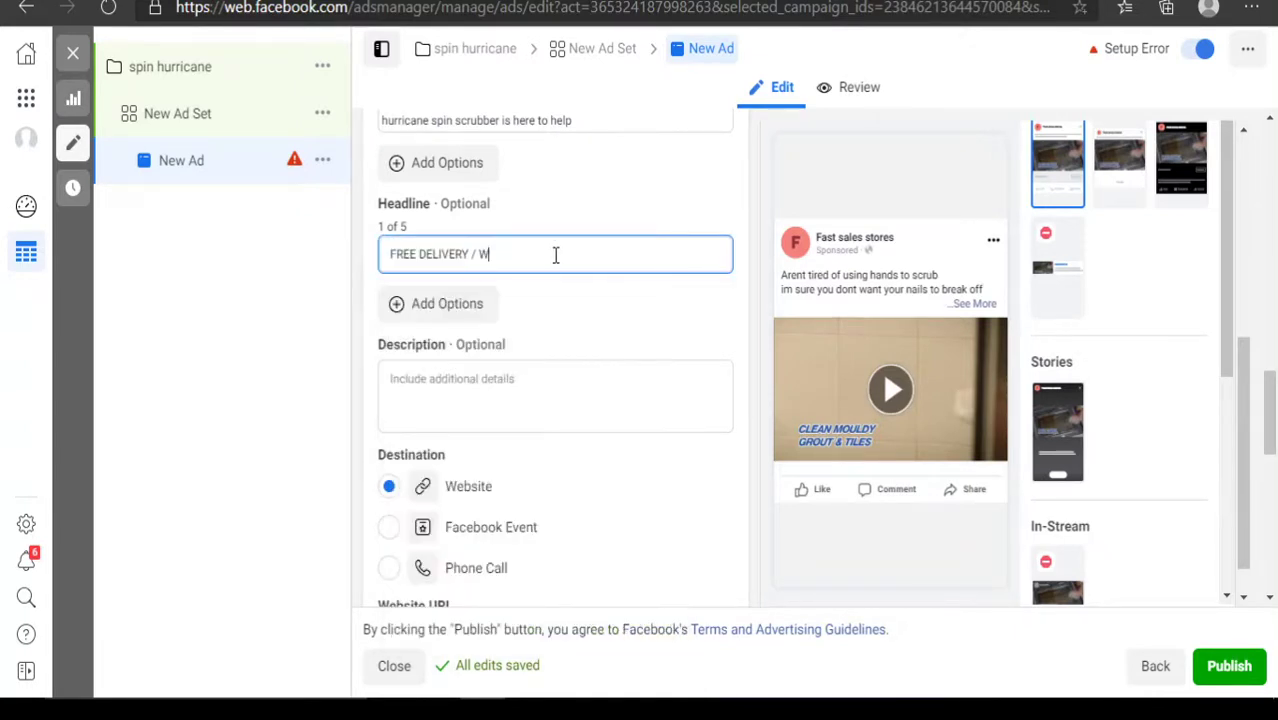
Step: Move the headline text into the description field and complete it as 'FREE DELIVERY / WAYBILL + 50% DISCOUNT'
triple_click(552, 255)
right_click(550, 255)
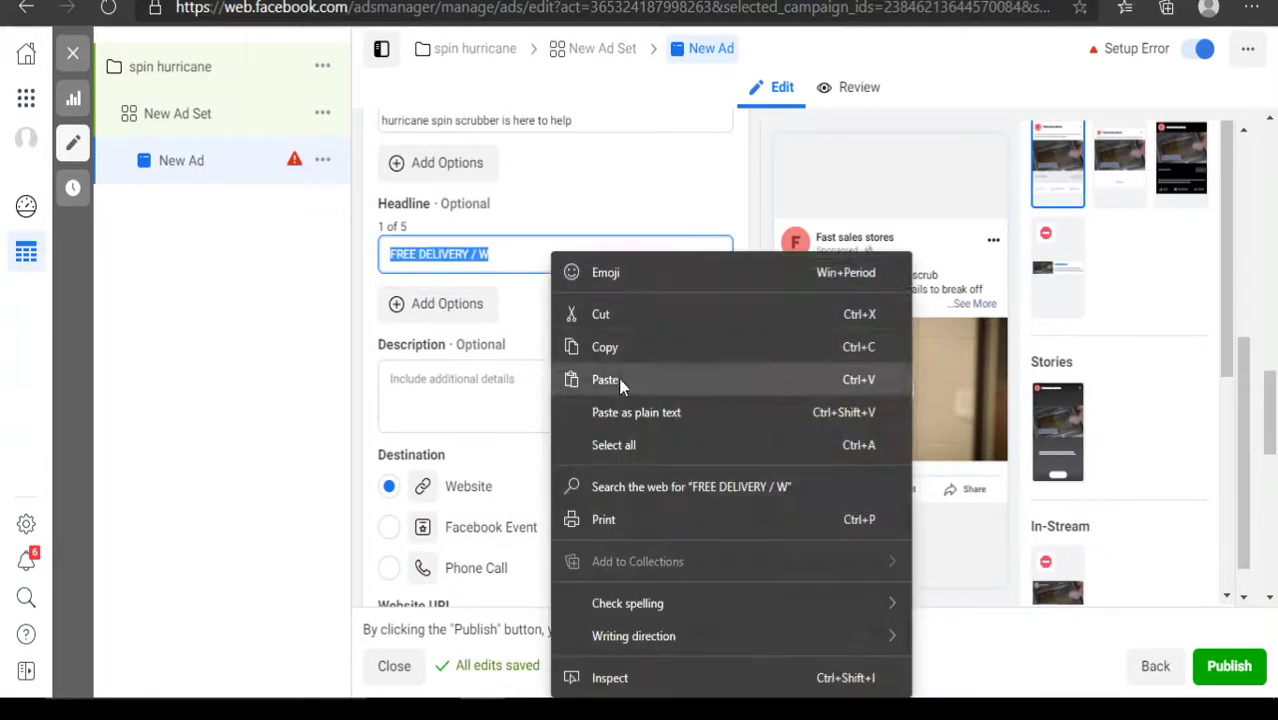
click(612, 318)
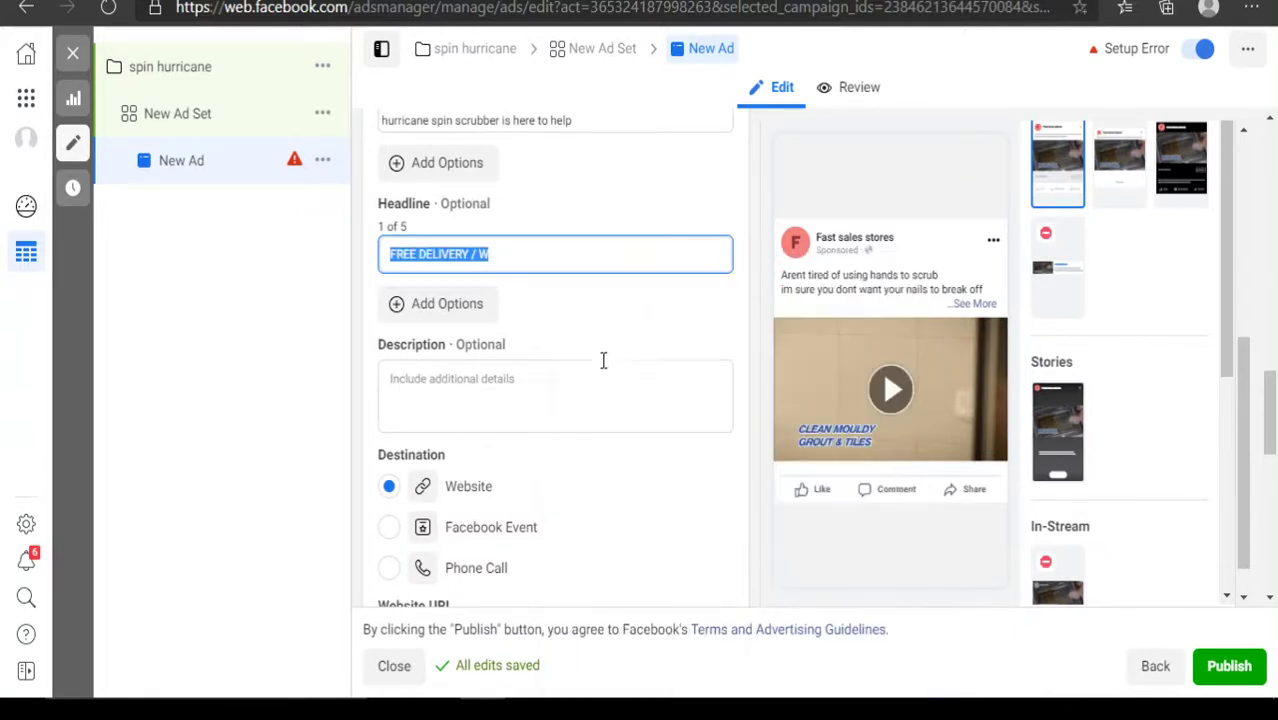
click(596, 414)
key(ctrl+v)
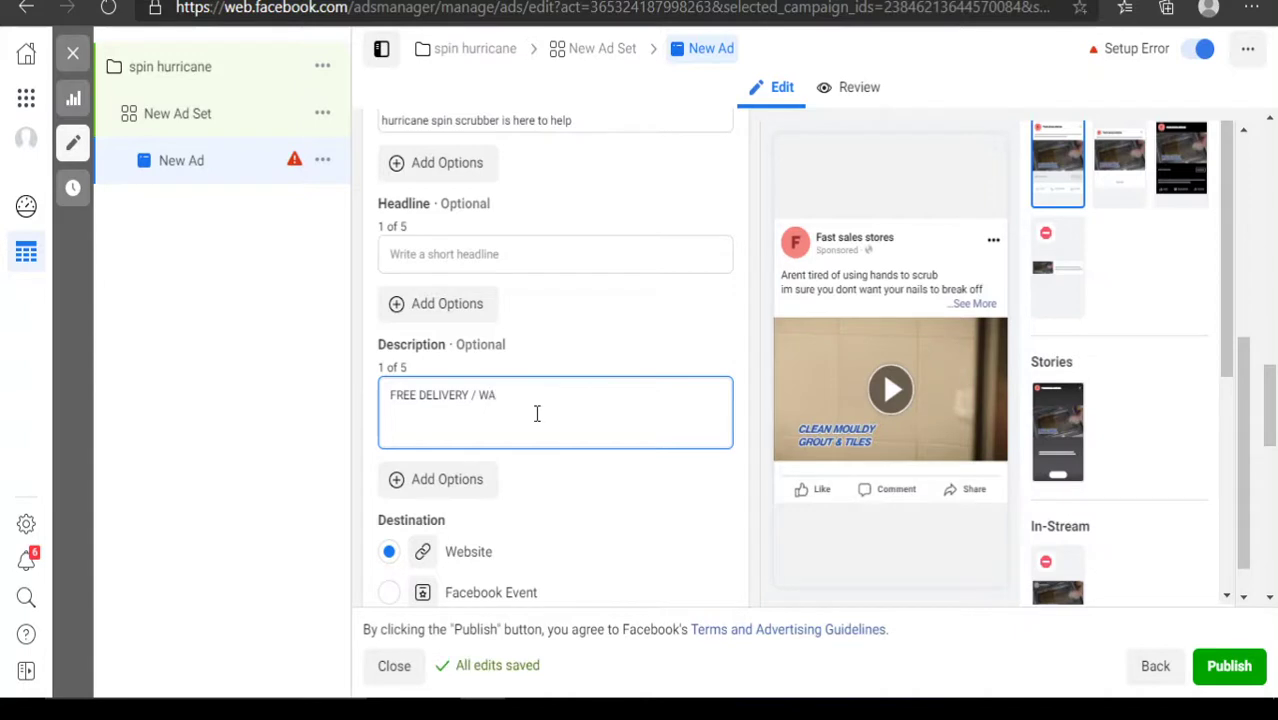
text(YBILL )
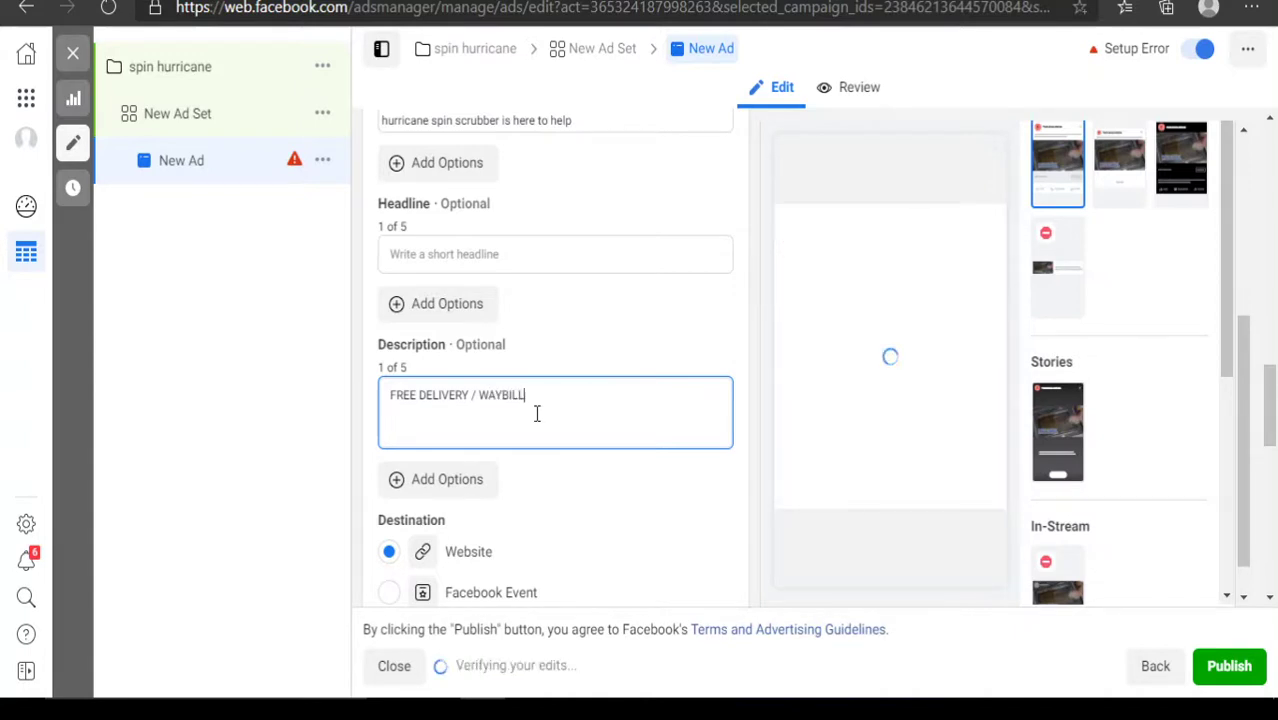
text(+)
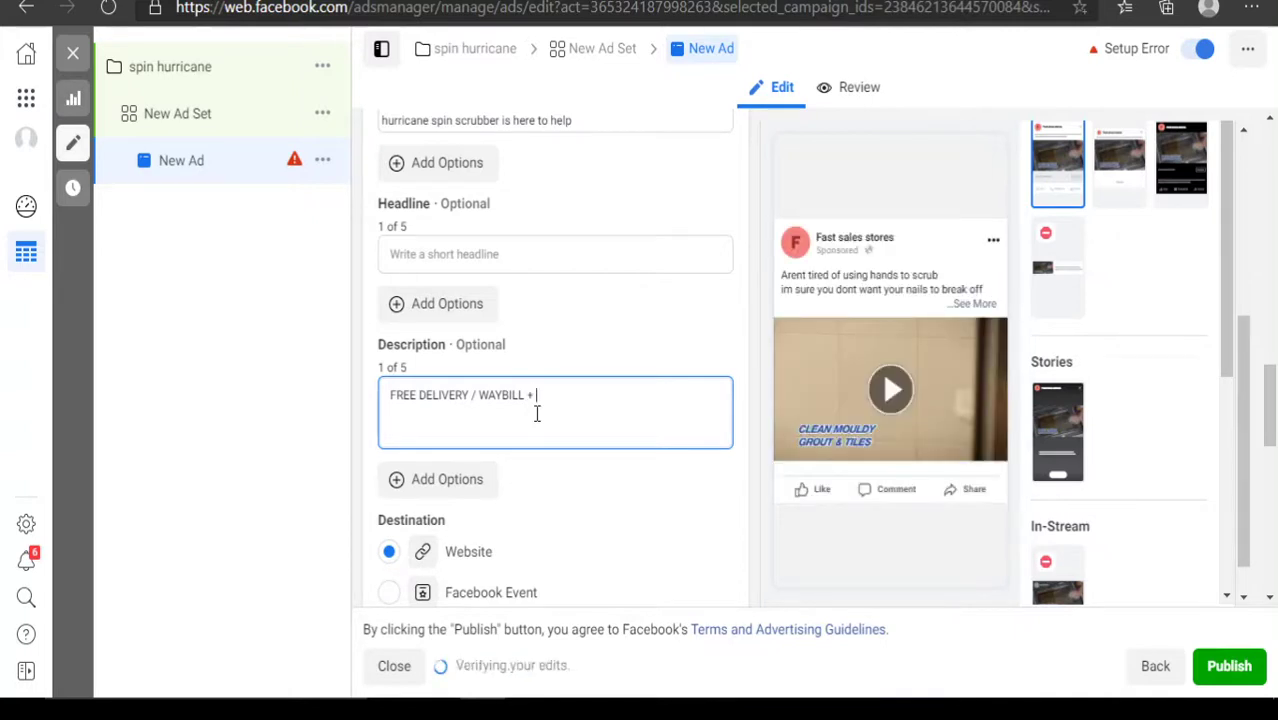
text( D)
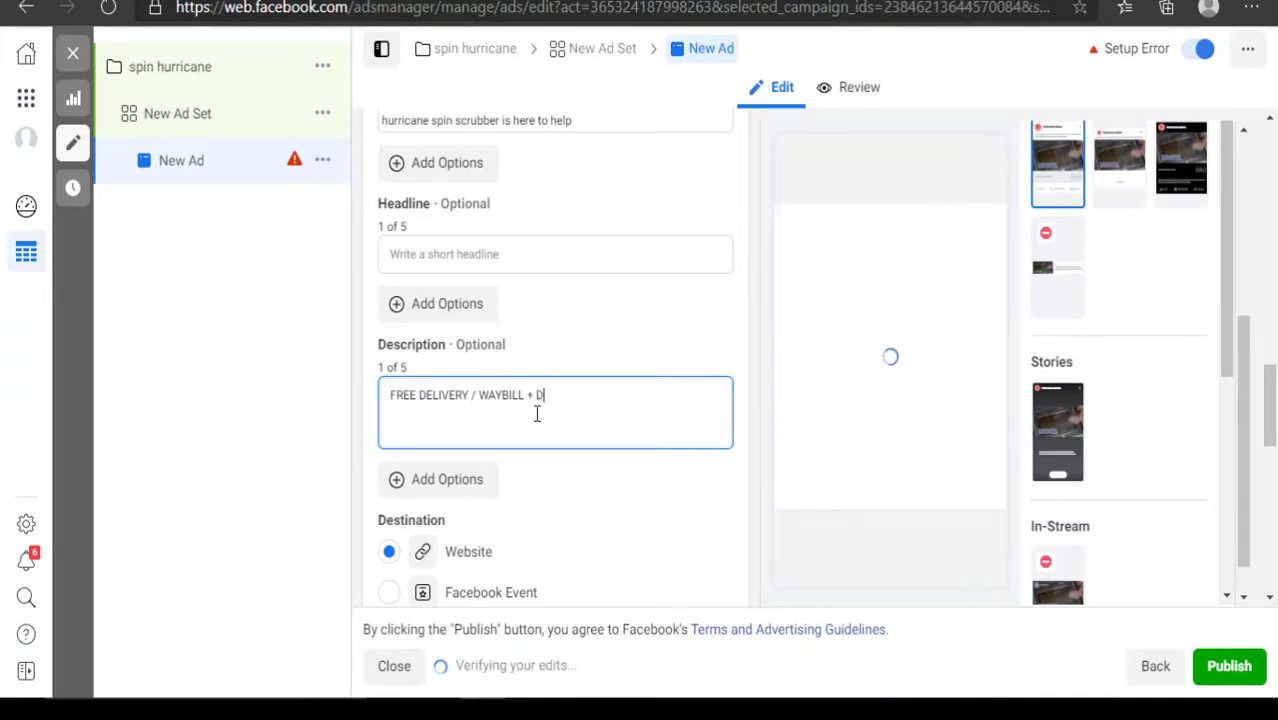
text(ISCOUN)
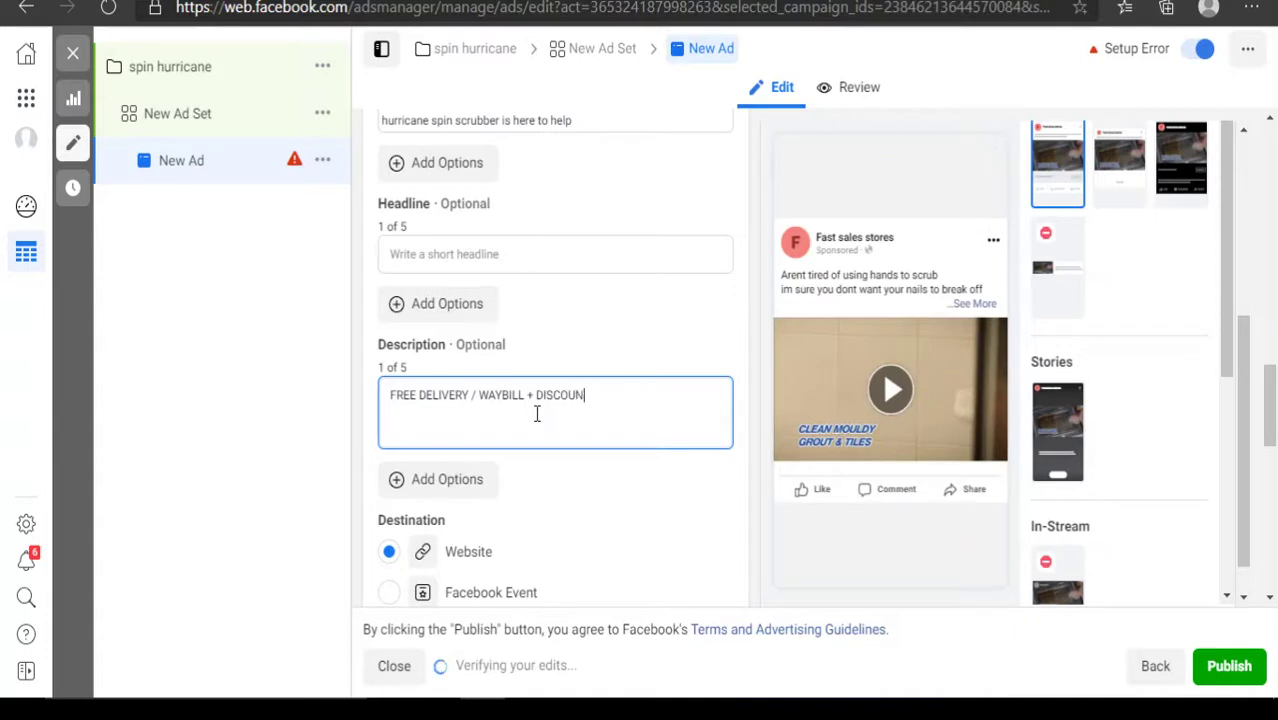
text(T)
click(537, 414)
text(50%)
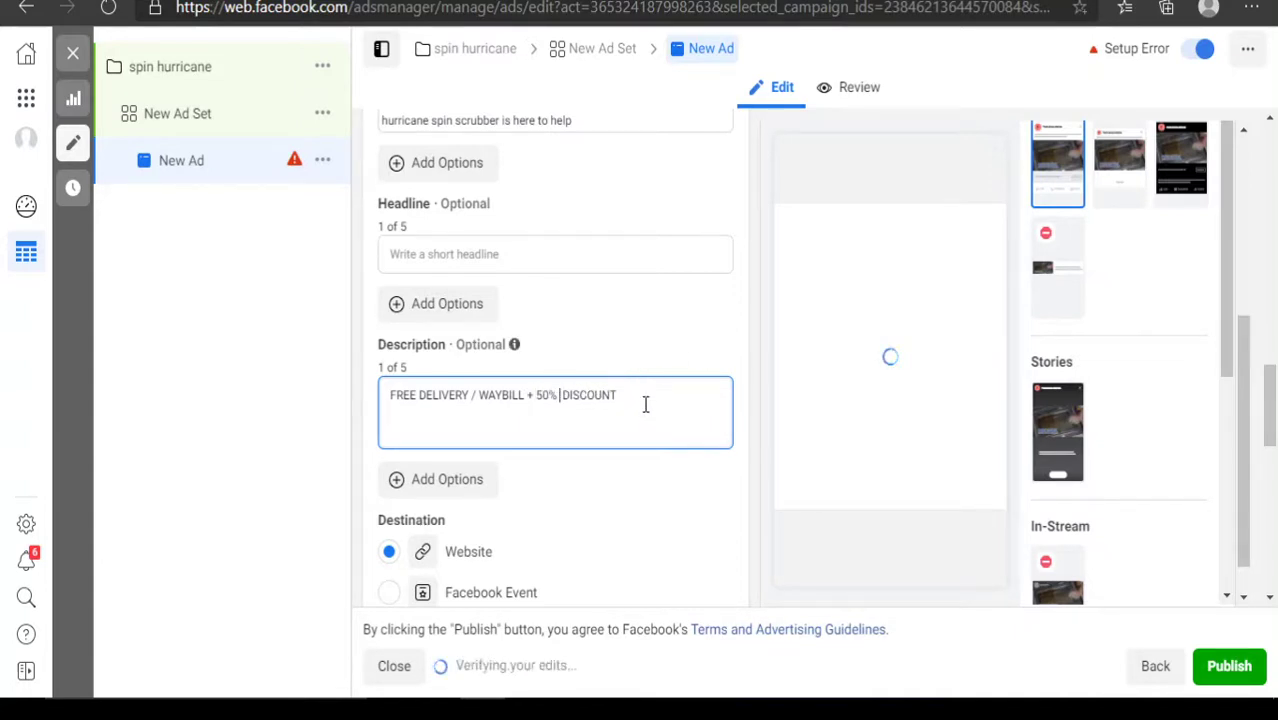
Step: Cut the completed offer text from the description and paste it back into the Headline field
drag(644, 397, 391, 398)
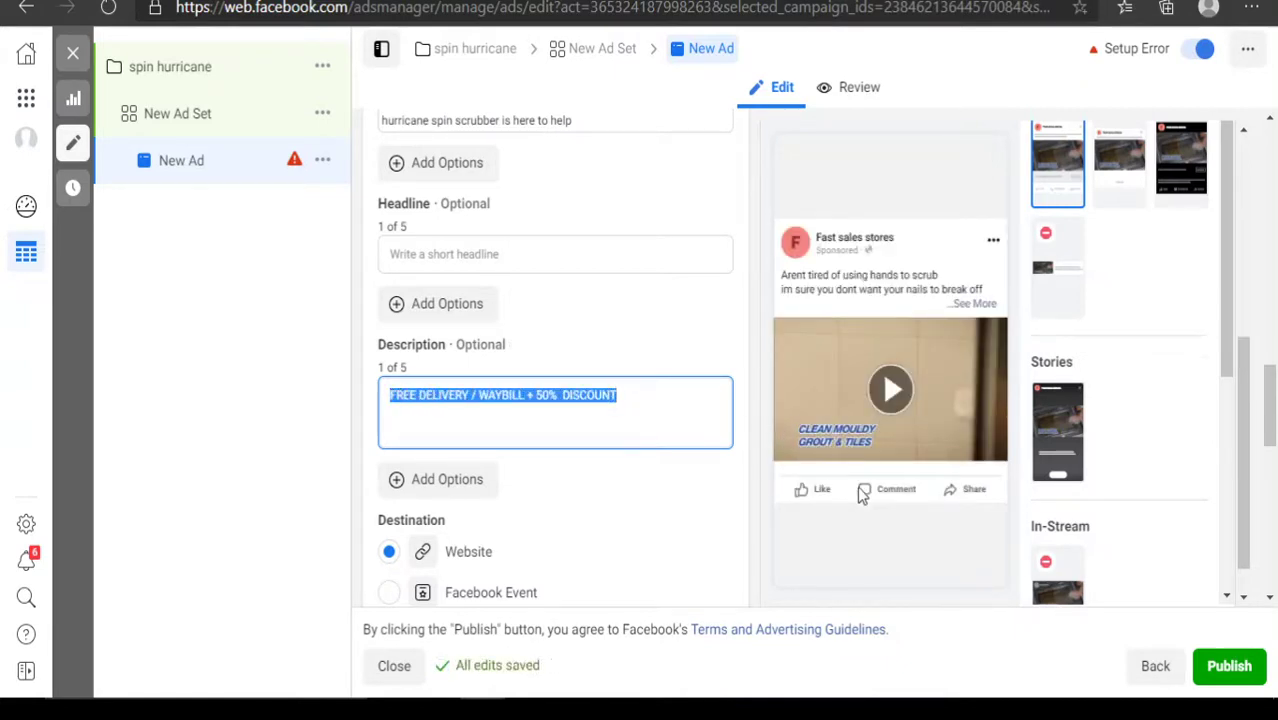
right_click(563, 393)
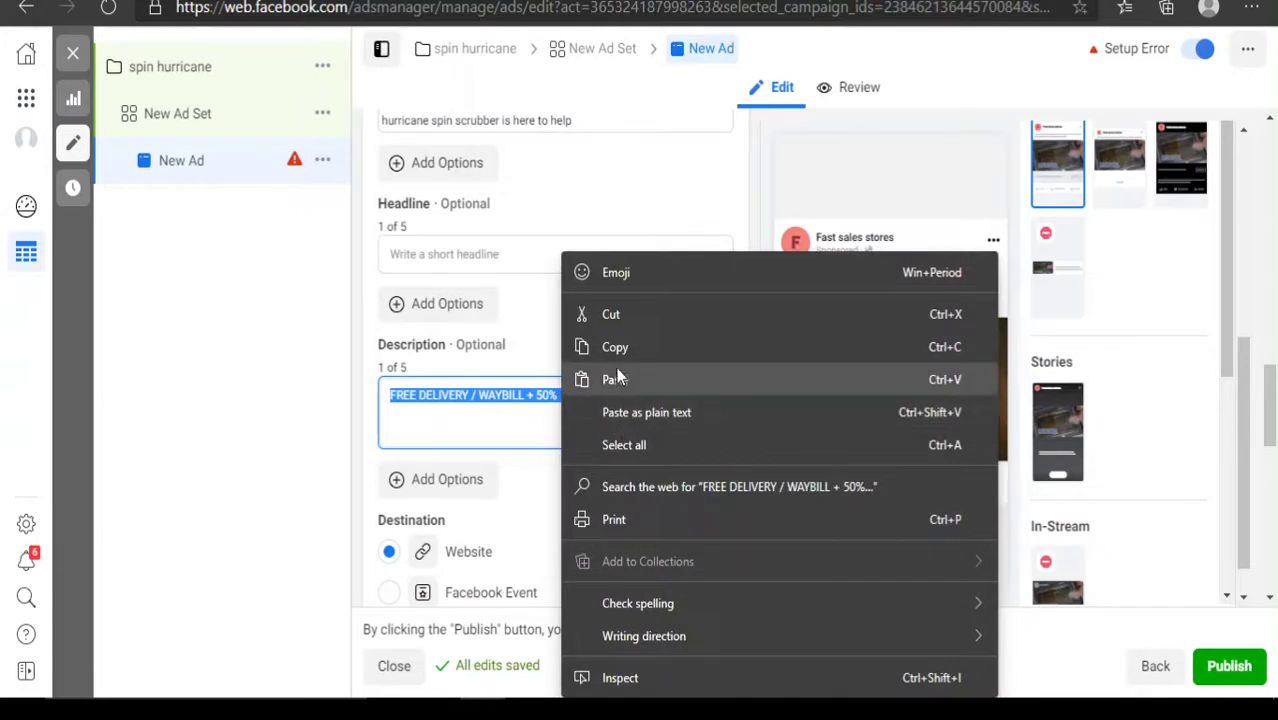
click(612, 316)
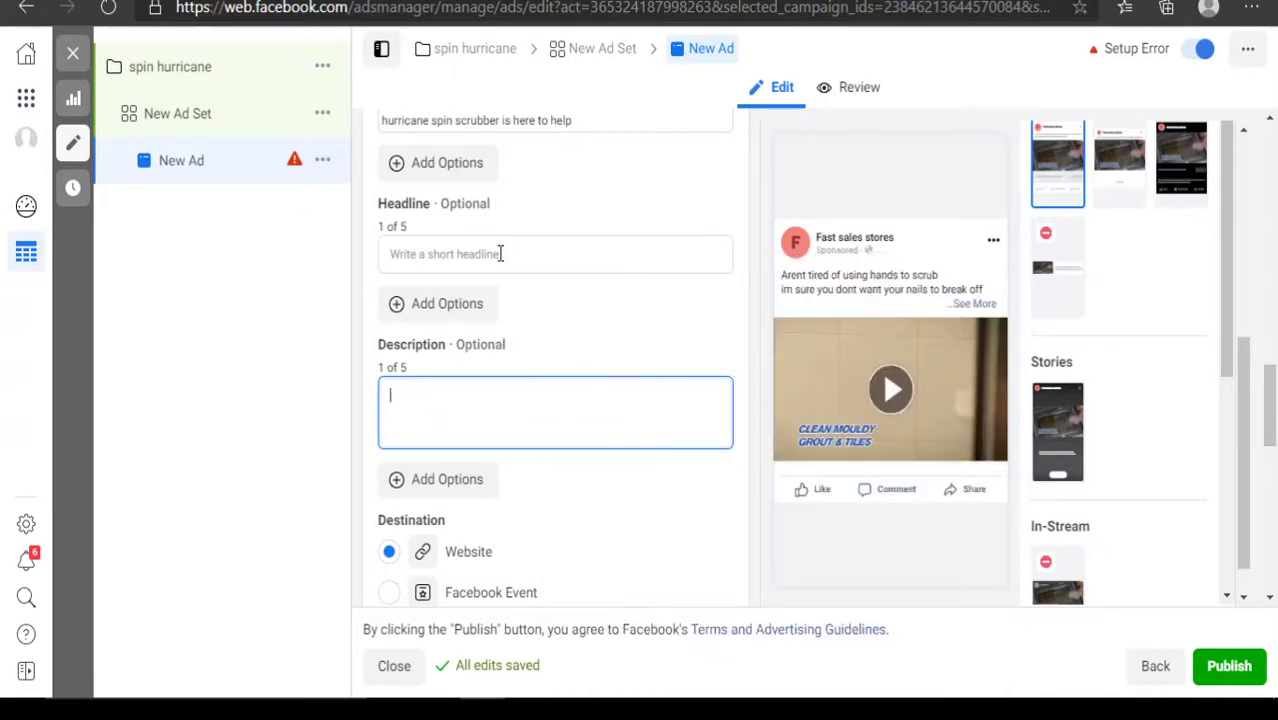
click(500, 254)
right_click(500, 254)
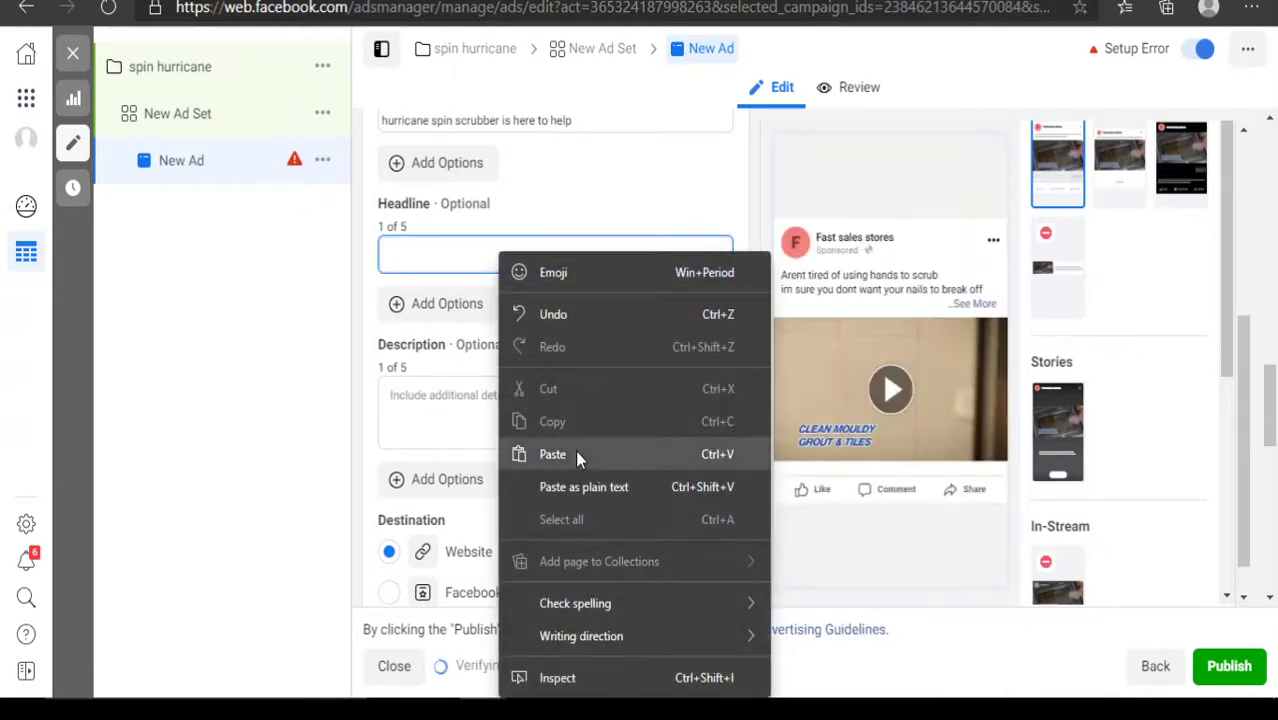
click(553, 454)
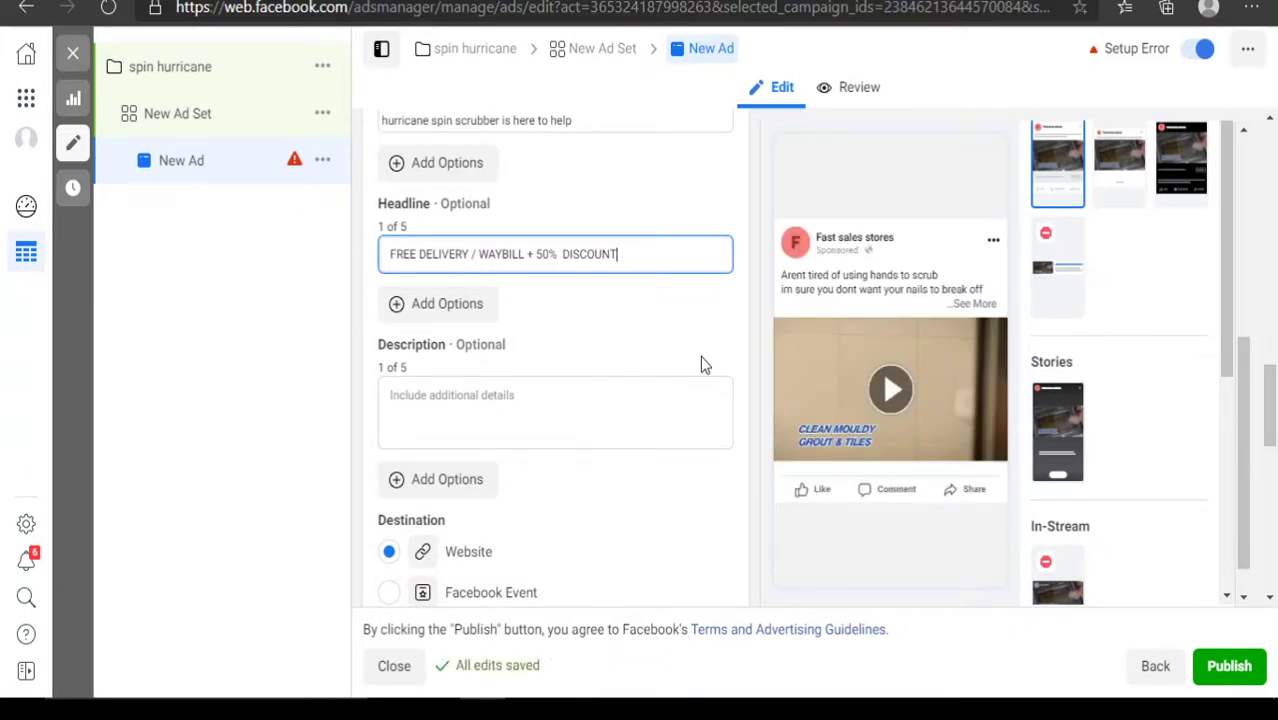
scroll(950, 432, down, 1)
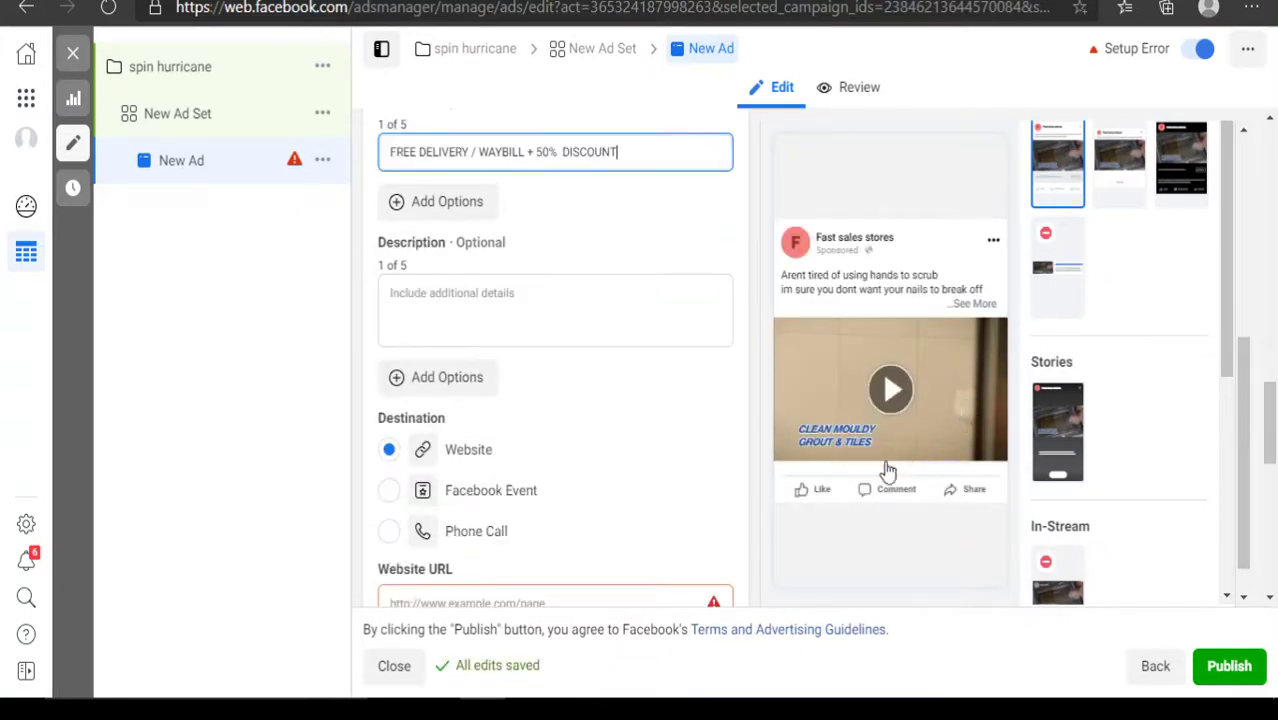
scroll(633, 469, down, 3)
scroll(591, 423, up, 3)
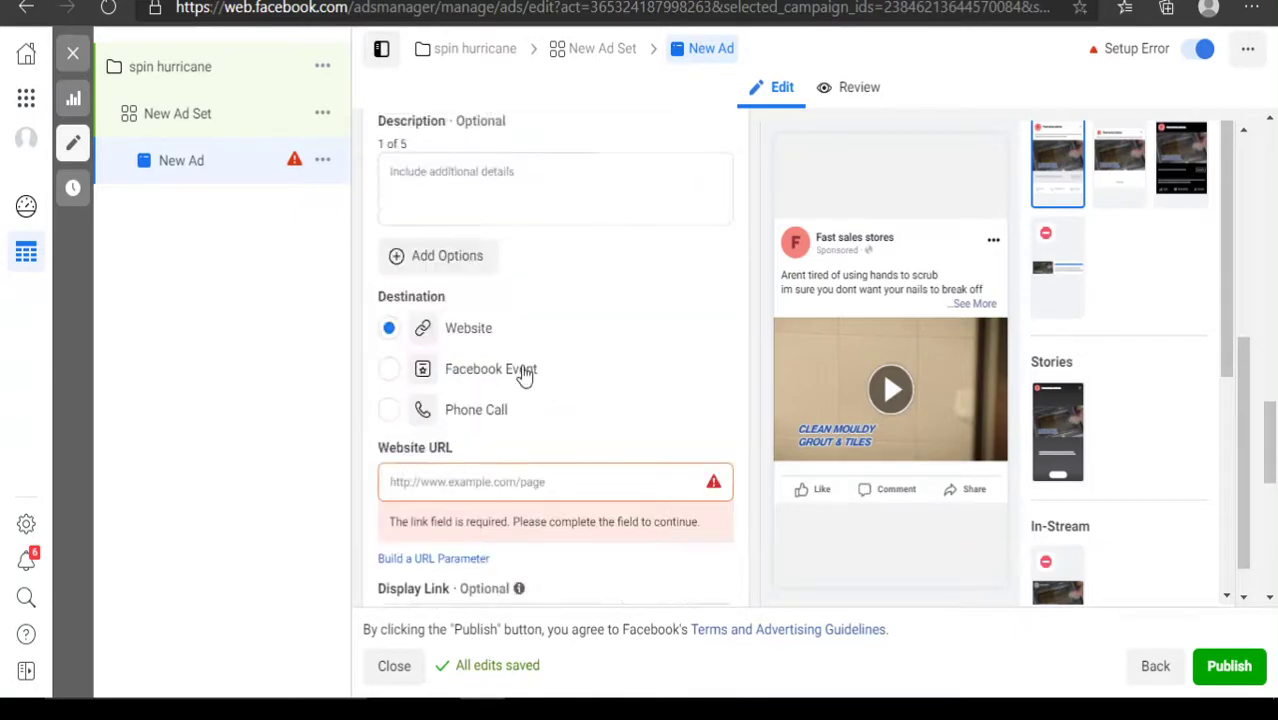
scroll(518, 365, up, 6)
scroll(556, 520, down, 3)
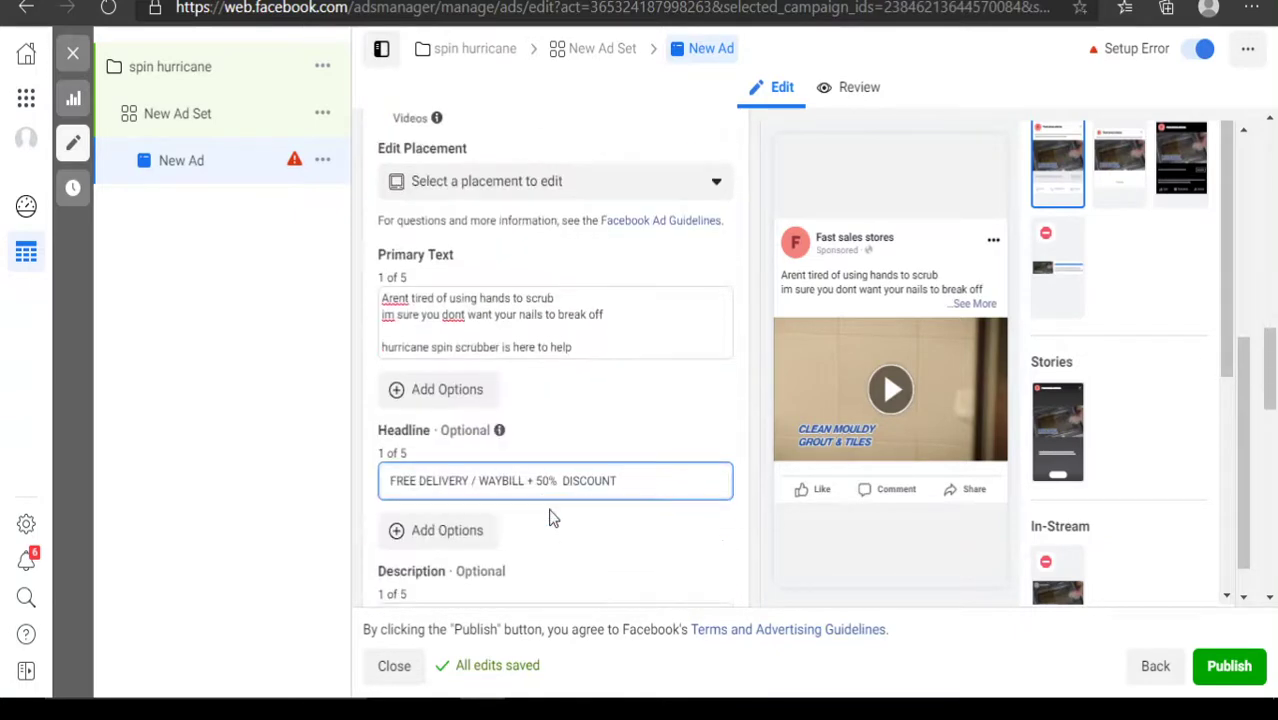
scroll(533, 512, down, 6)
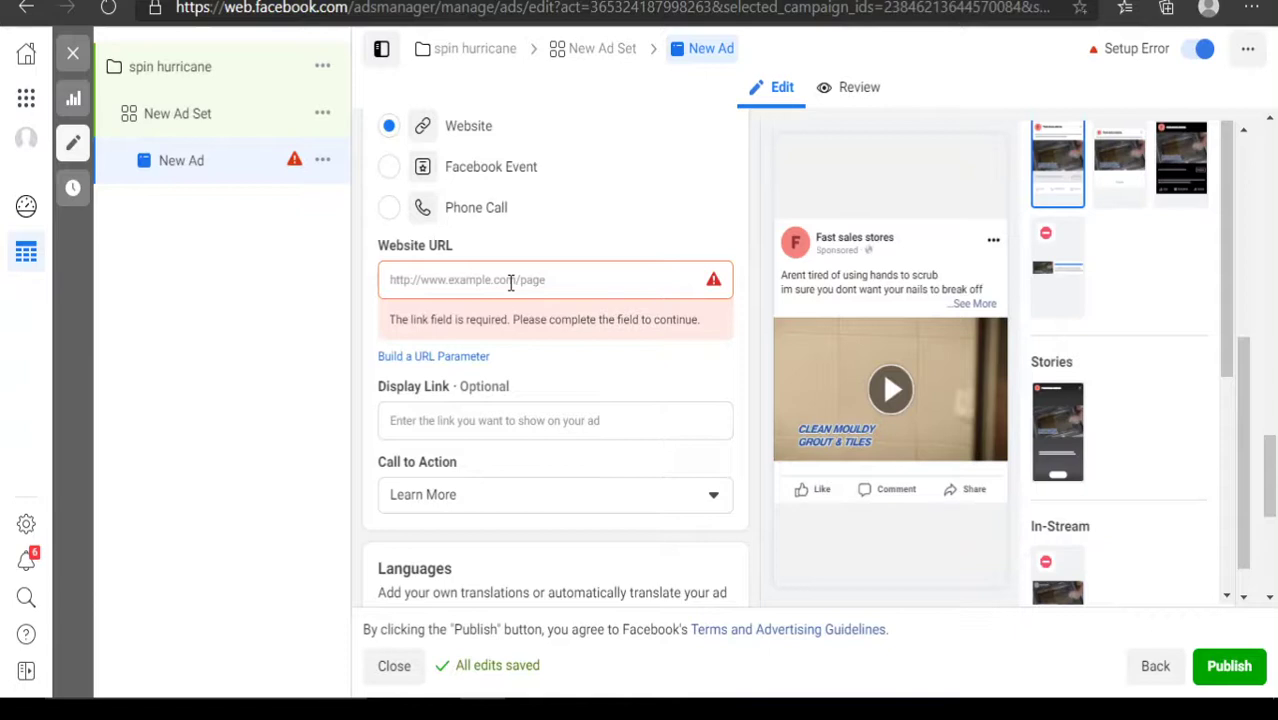
scroll(510, 284, up, 3)
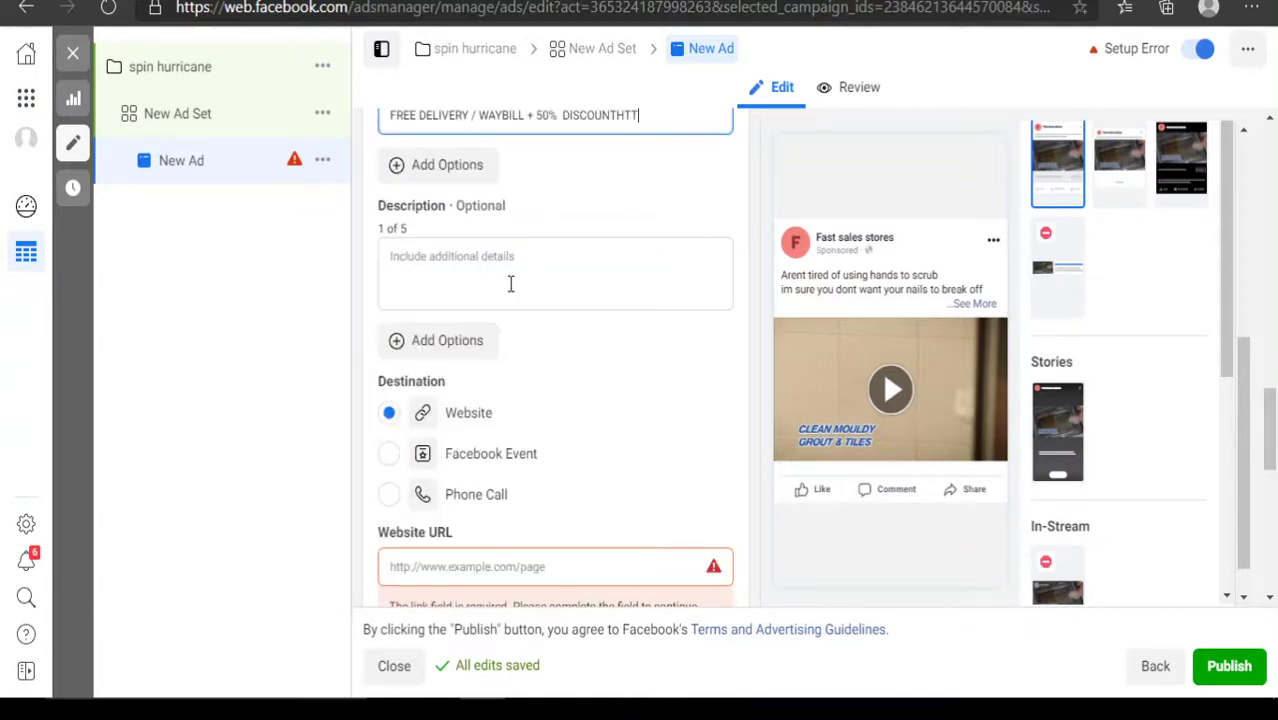
text(P)
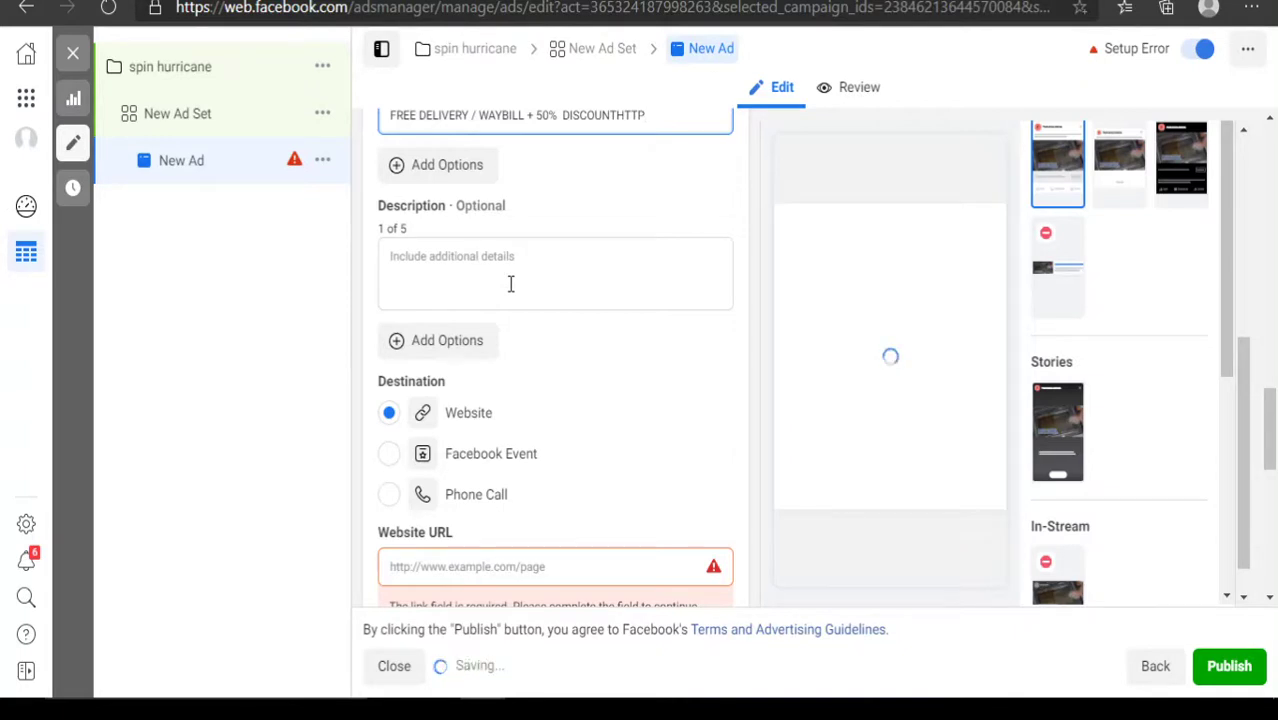
click(562, 568)
text(HTTP)
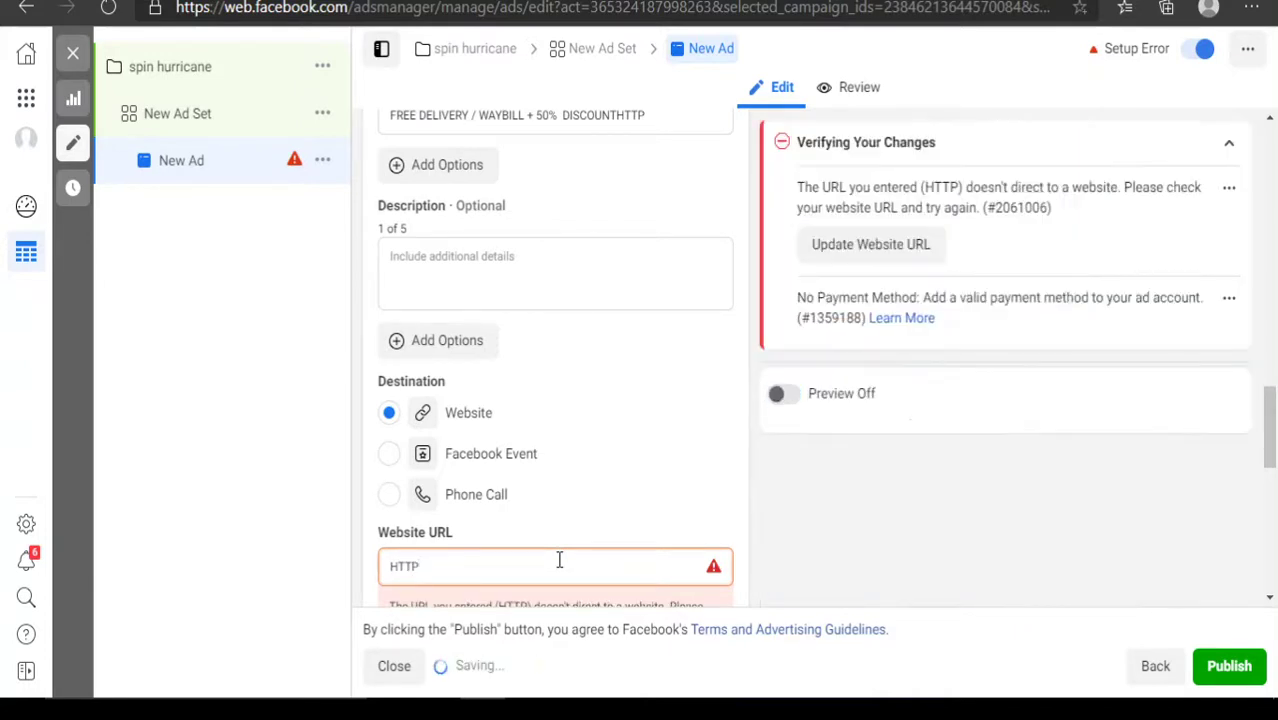
key(BackSpace)
key(BackSpace)
key(BackSpace)
key(BackSpace)
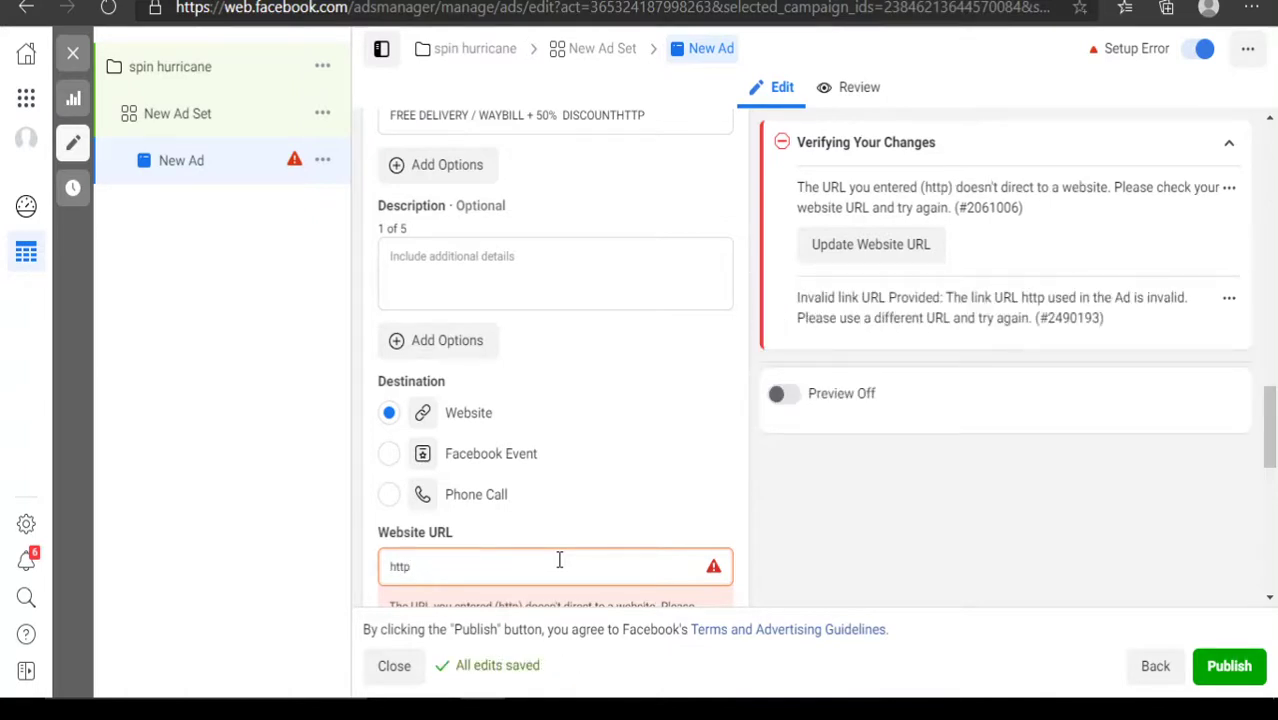
text(:)
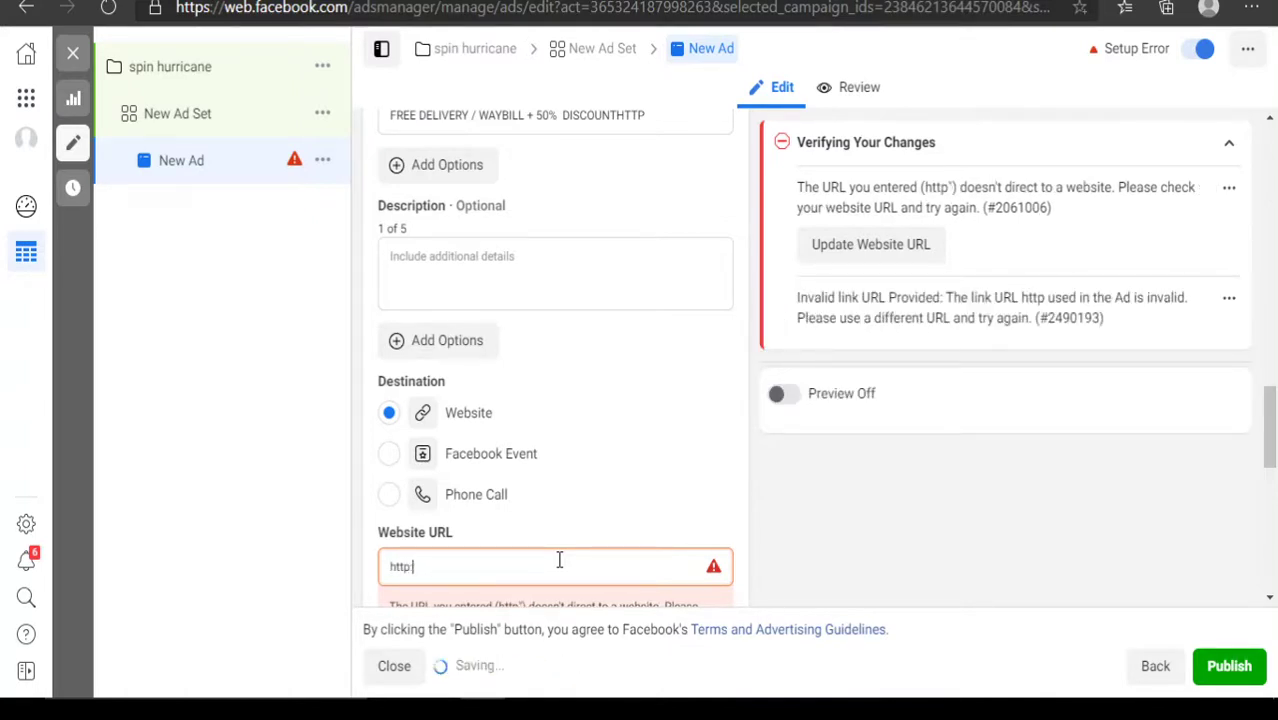
text(//wa)
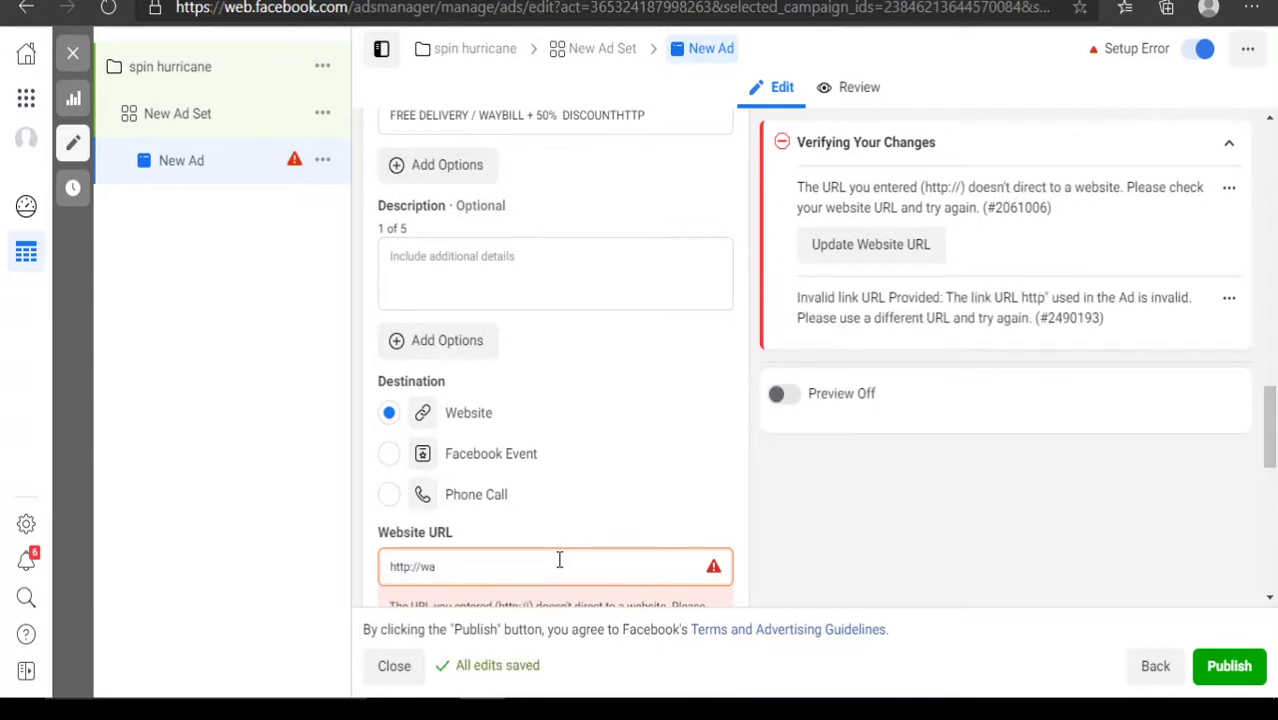
text(.me)
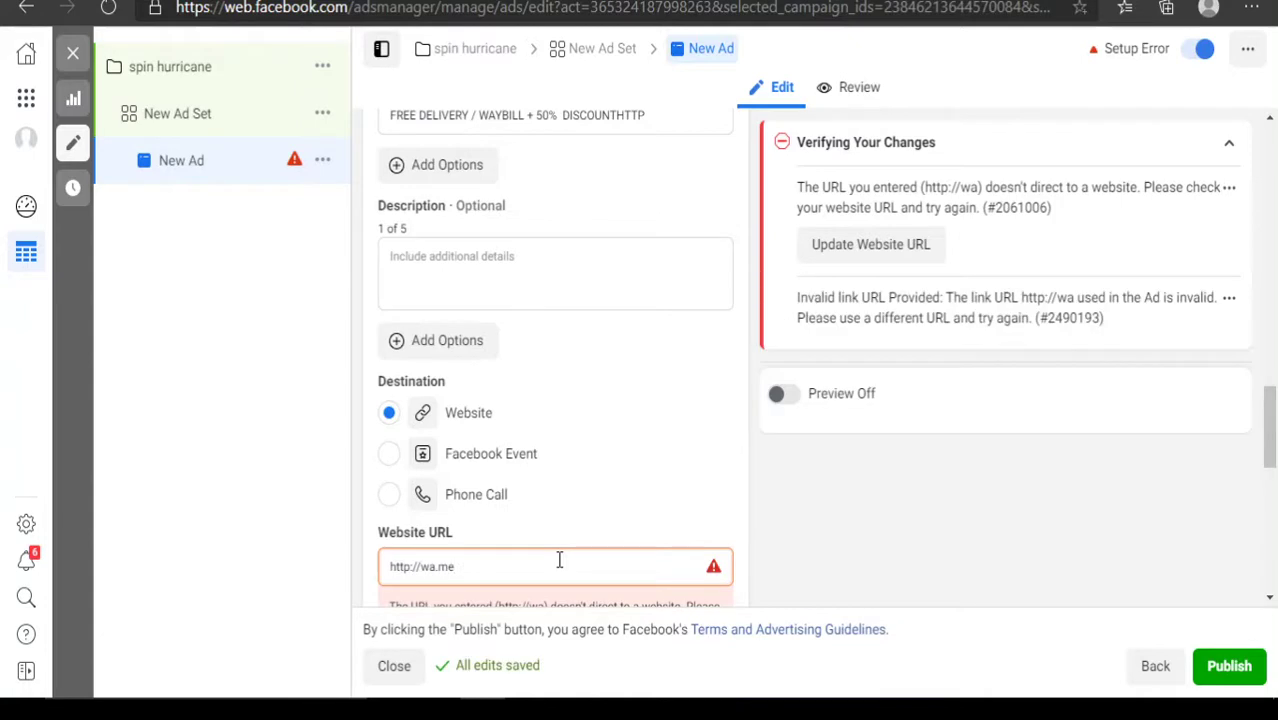
text(/)
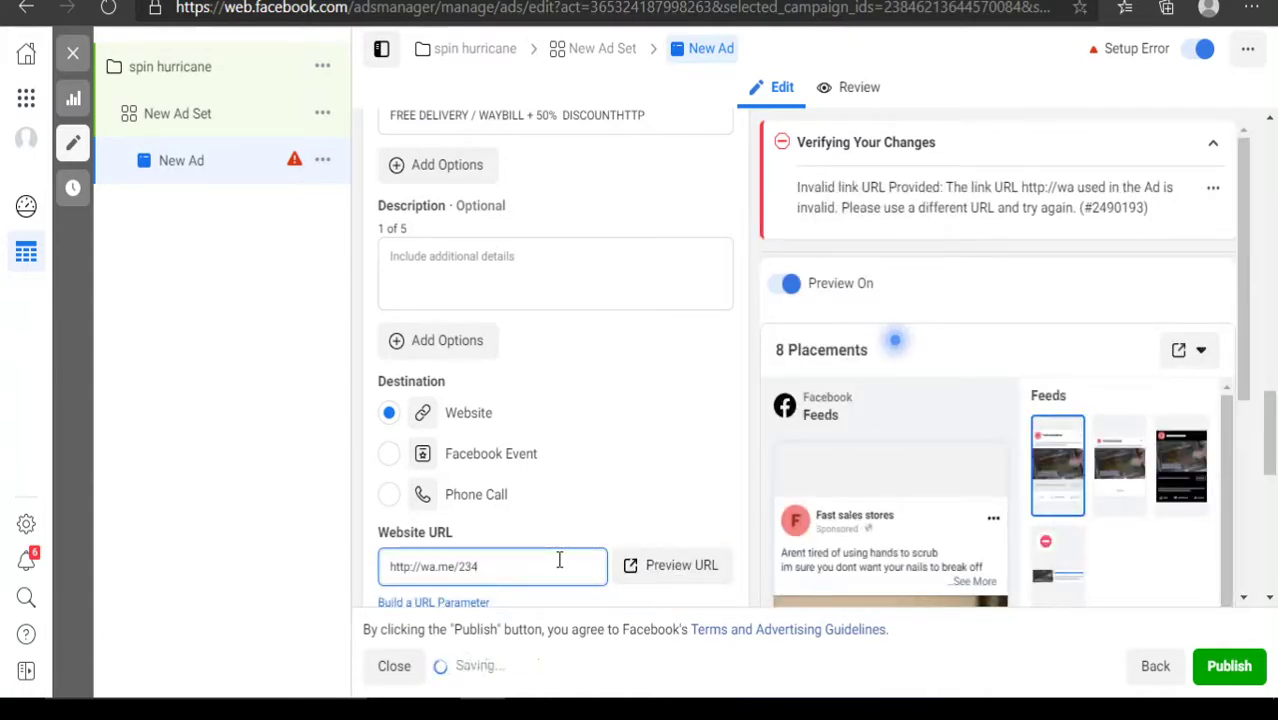
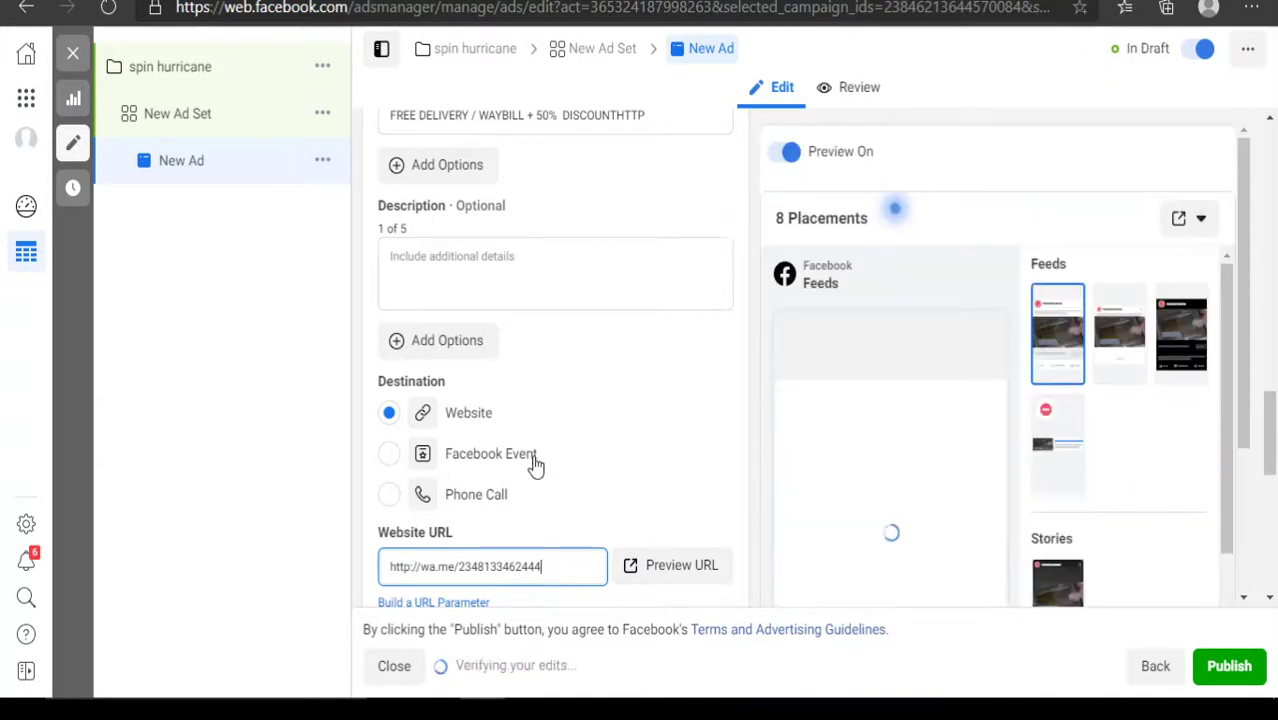
scroll(535, 470, down, 3)
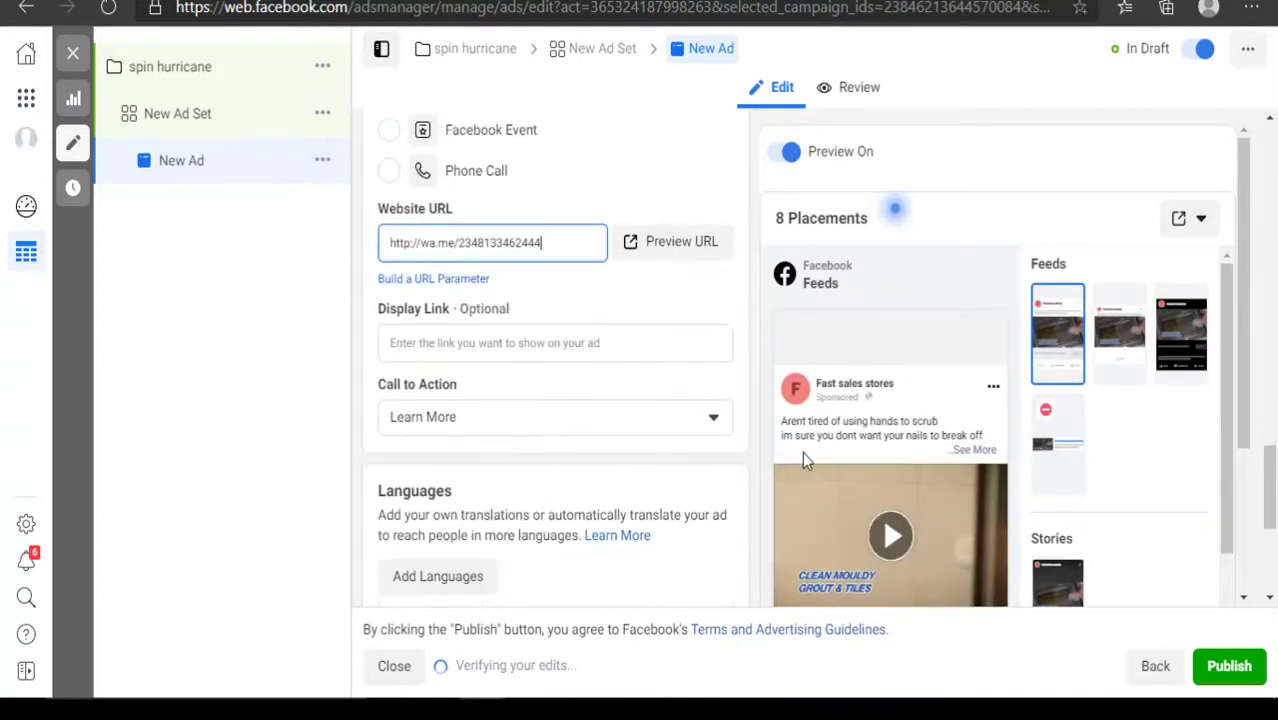
scroll(808, 455, down, 2)
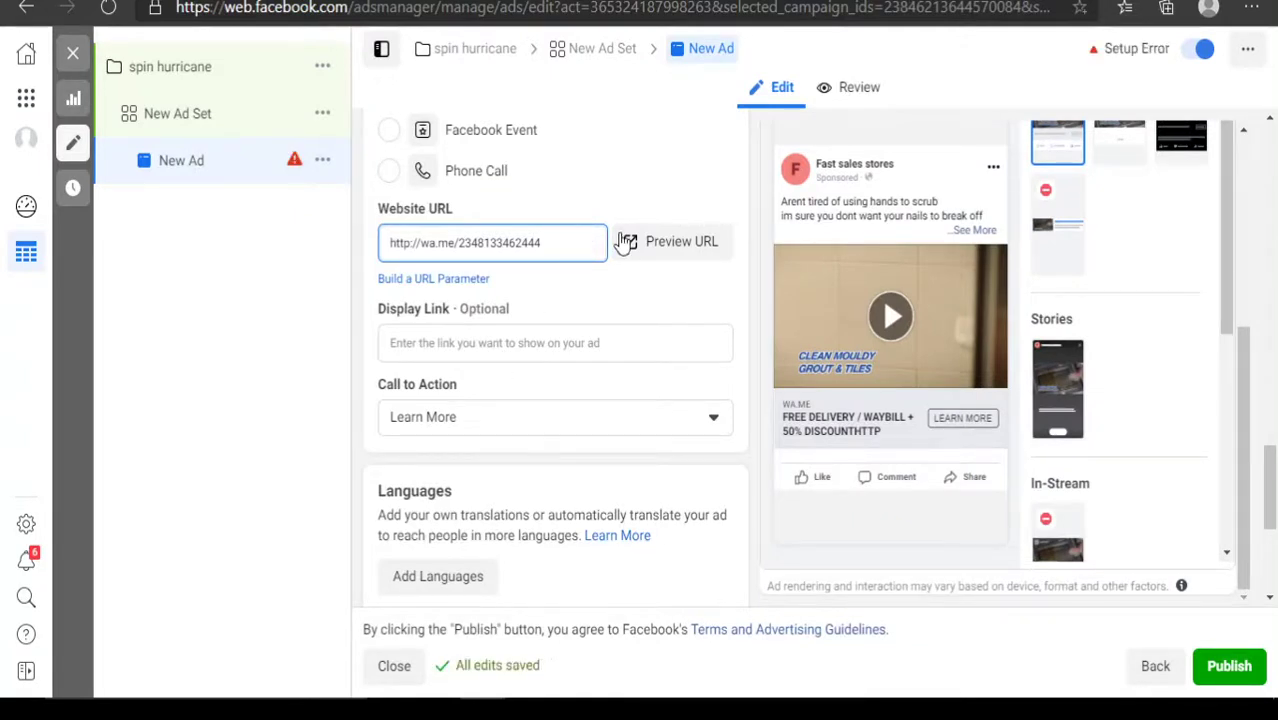
Step: Pick Shop Now from the Call to Action dropdown in place of Learn More
mouse_move(519, 309)
click(700, 421)
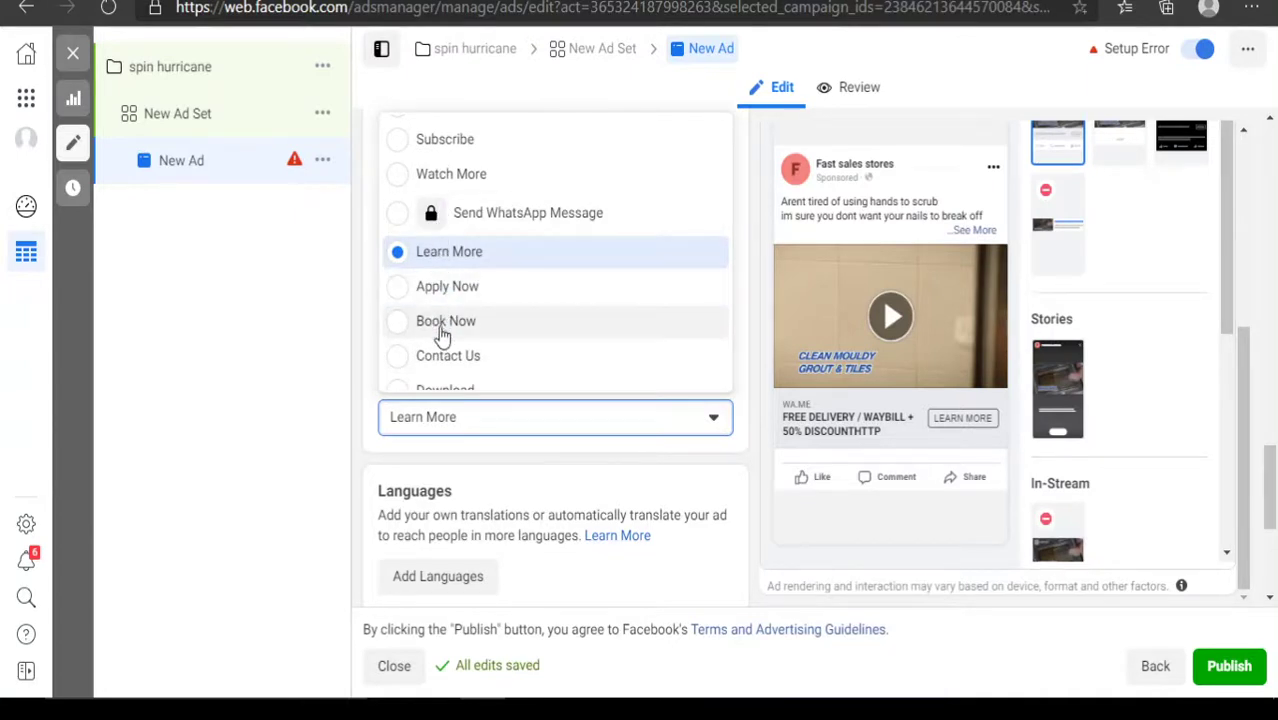
scroll(441, 336, down, 2)
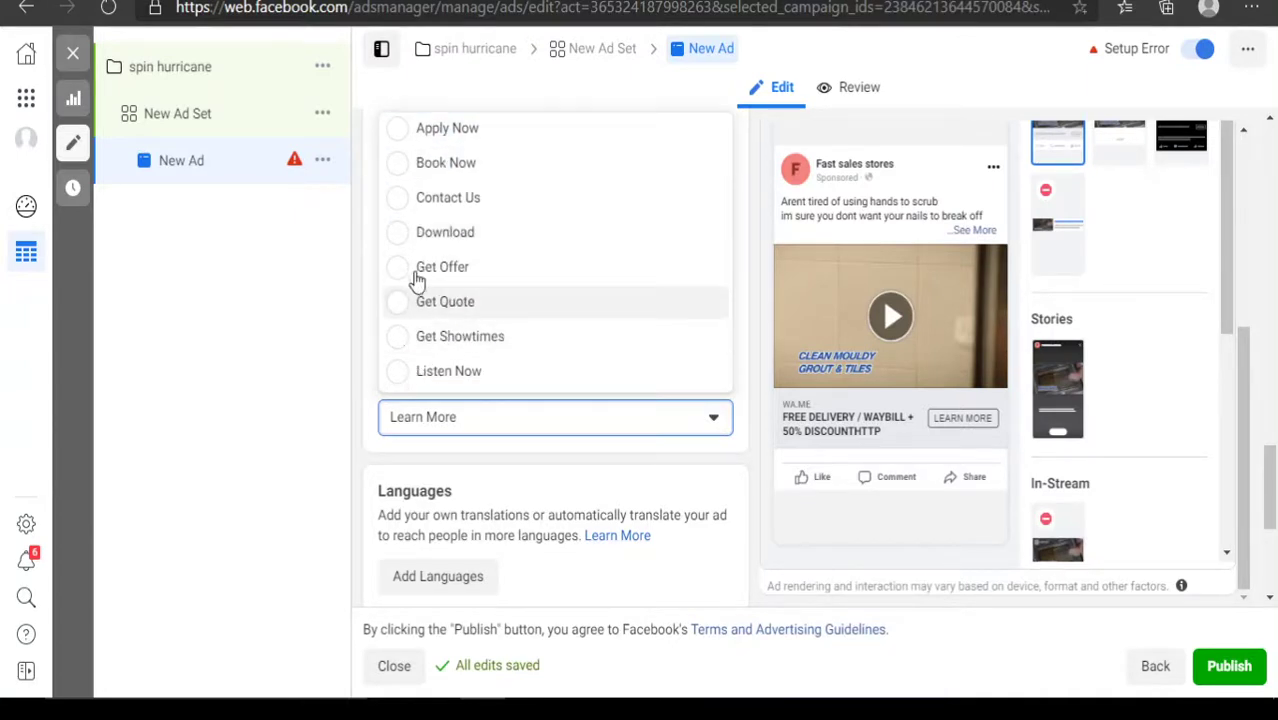
scroll(415, 265, up, 2)
scroll(415, 240, up, 3)
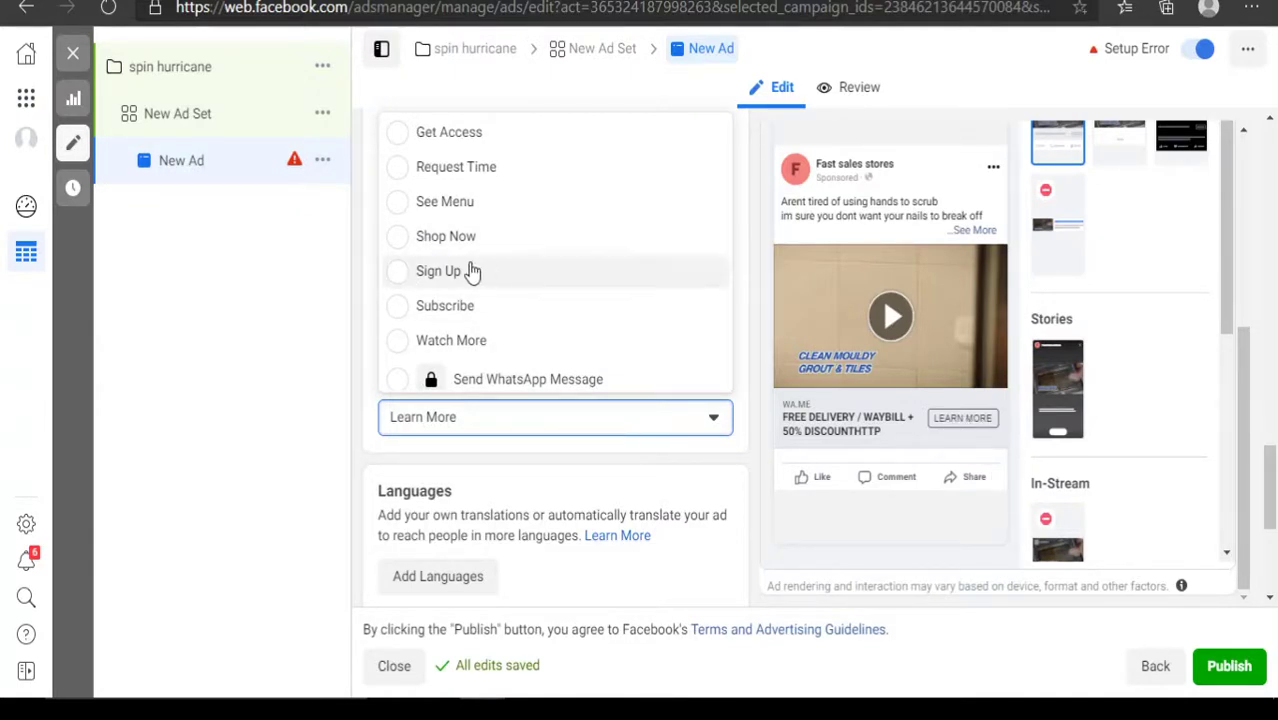
click(410, 243)
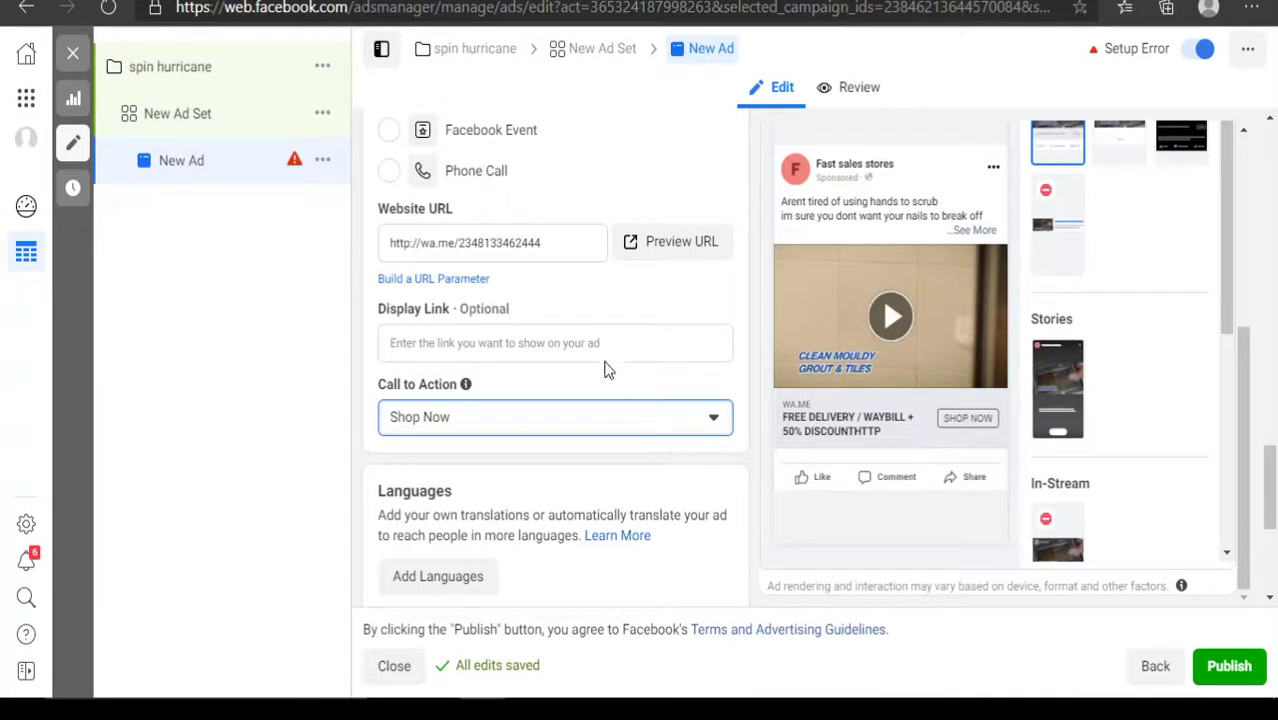
Step: Delete the stray 'HTTP' from the end of the headline so it reads 'FREE DELIVERY / WAYBILL + 50% DISCOUNT'
scroll(569, 300, up, 3)
scroll(565, 319, up, 4)
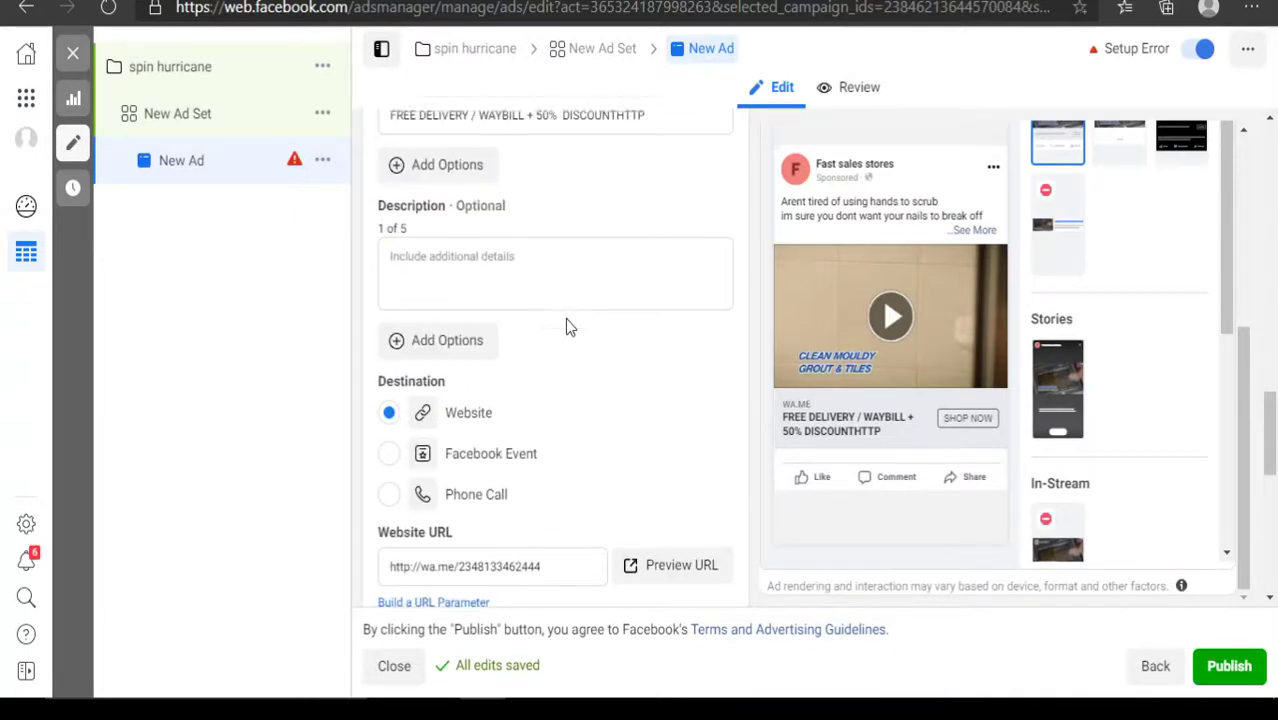
click(663, 434)
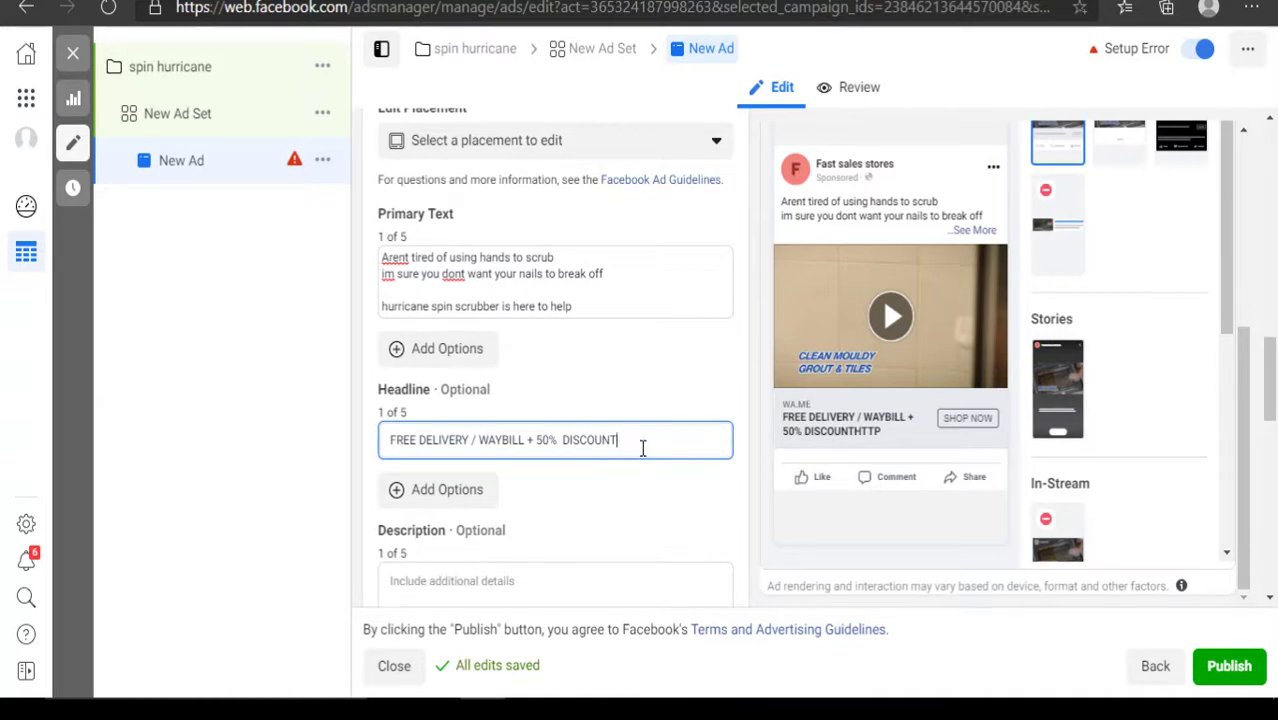
scroll(613, 471, down, 1)
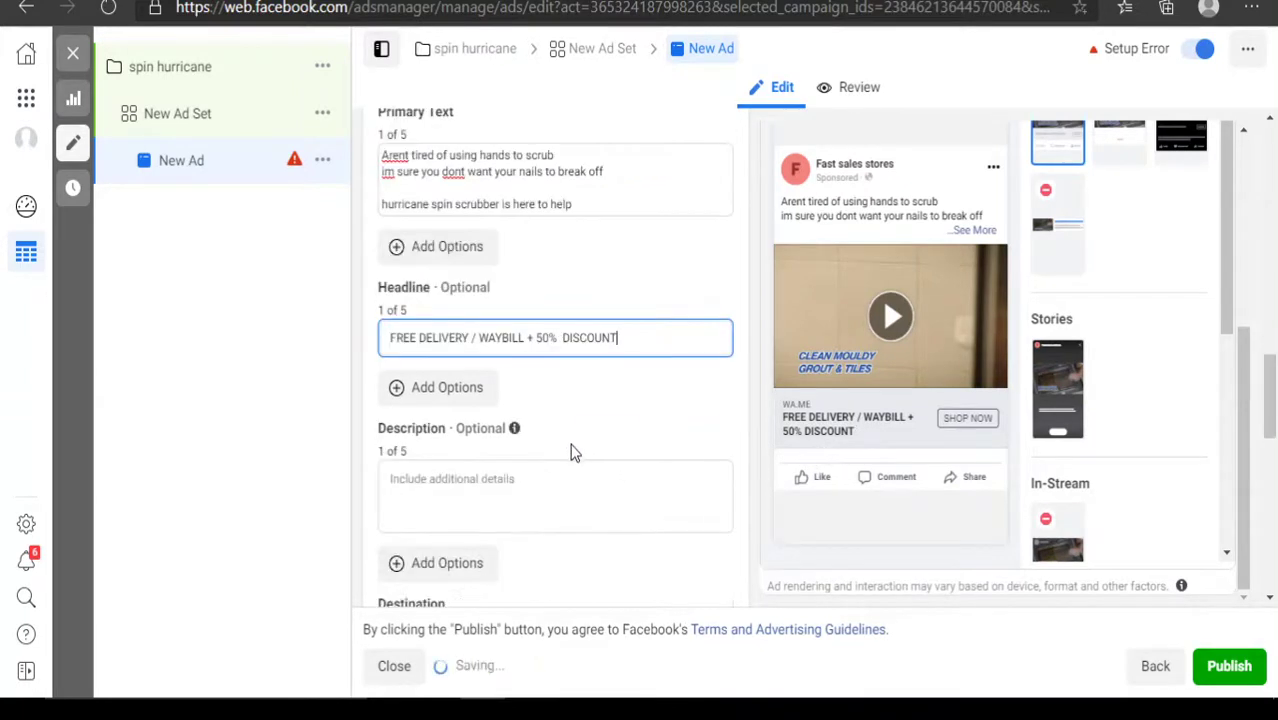
scroll(571, 451, down, 3)
scroll(585, 460, down, 6)
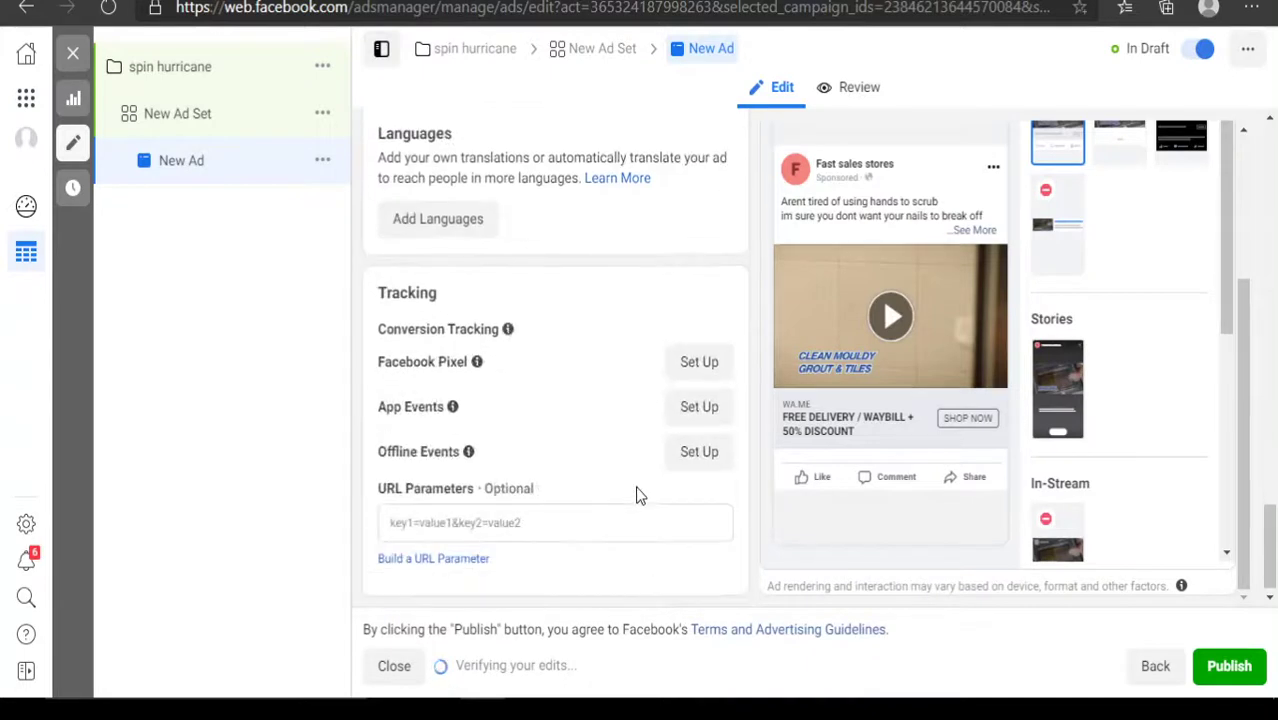
scroll(640, 490, up, 8)
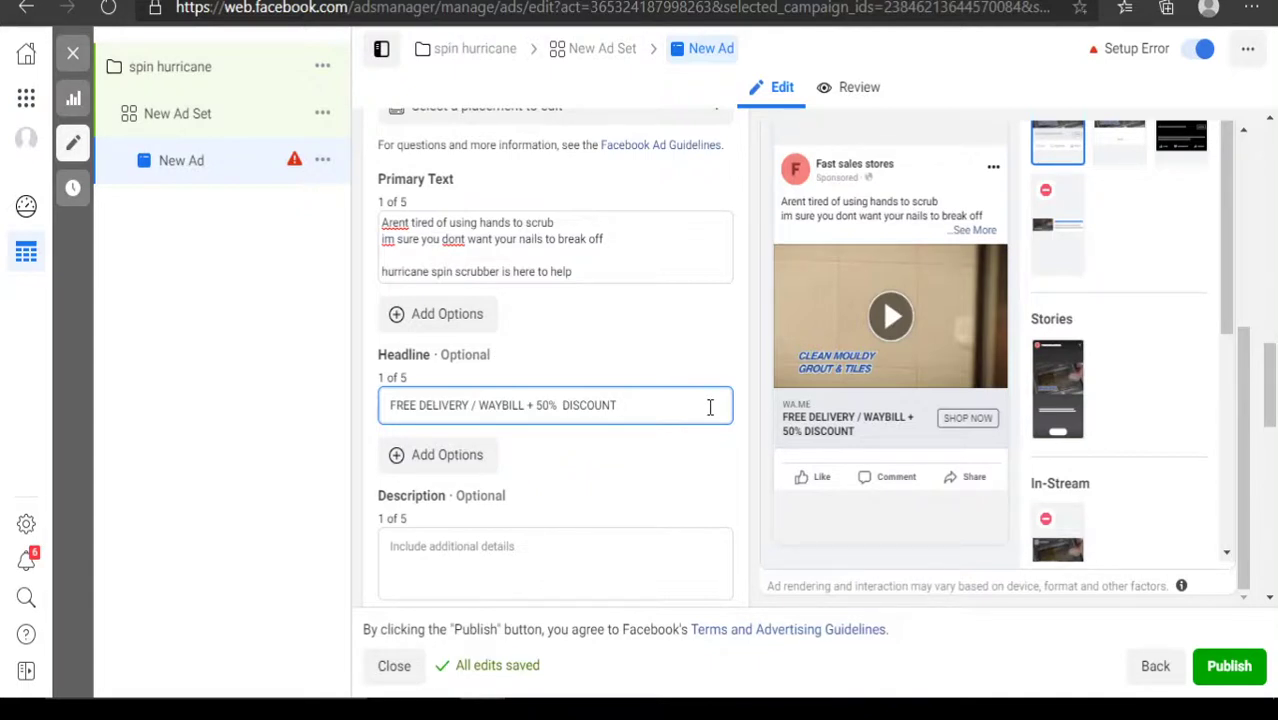
scroll(712, 413, down, 3)
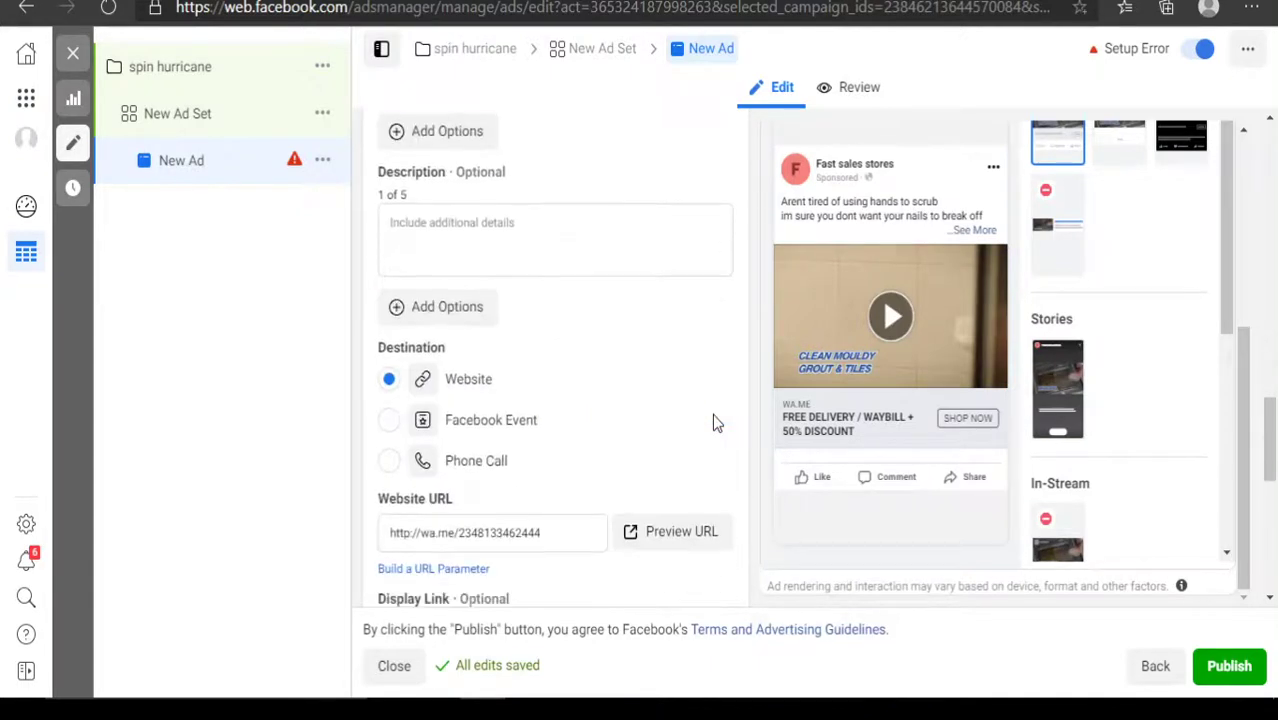